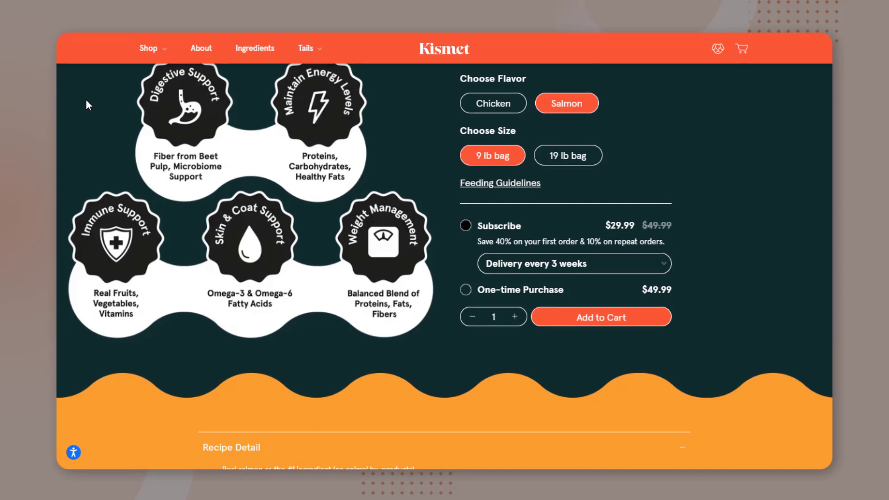
Examine the Kismet salmon dog food product page, from the recipe accordion, FAQs and customer reviews to the product details section.
scroll(88, 102, down, 6)
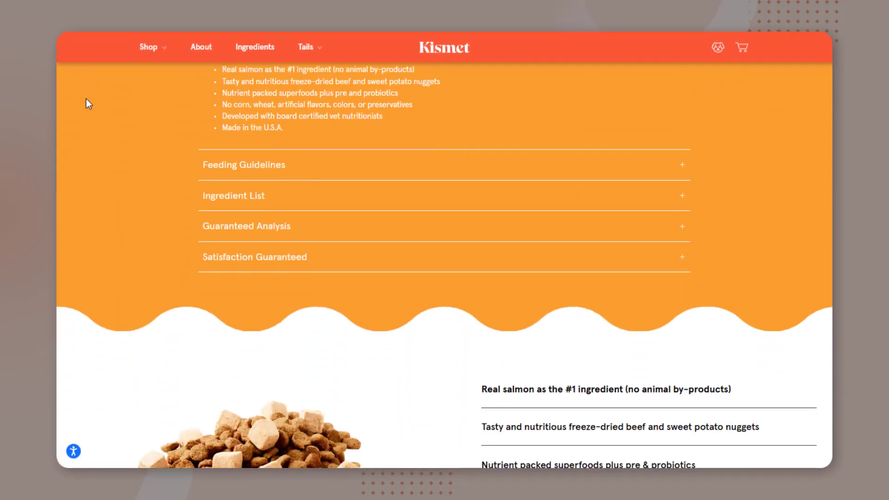
scroll(88, 102, down, 4)
scroll(86, 99, down, 2)
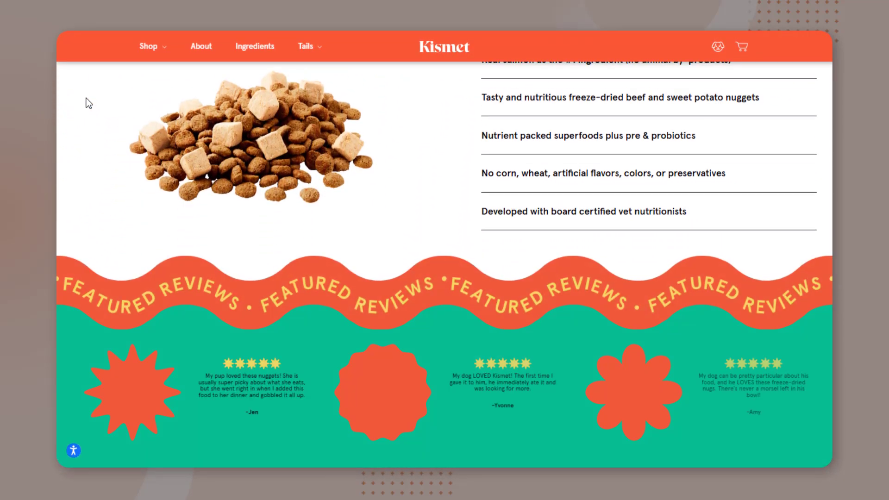
scroll(86, 99, down, 4)
scroll(86, 100, down, 6)
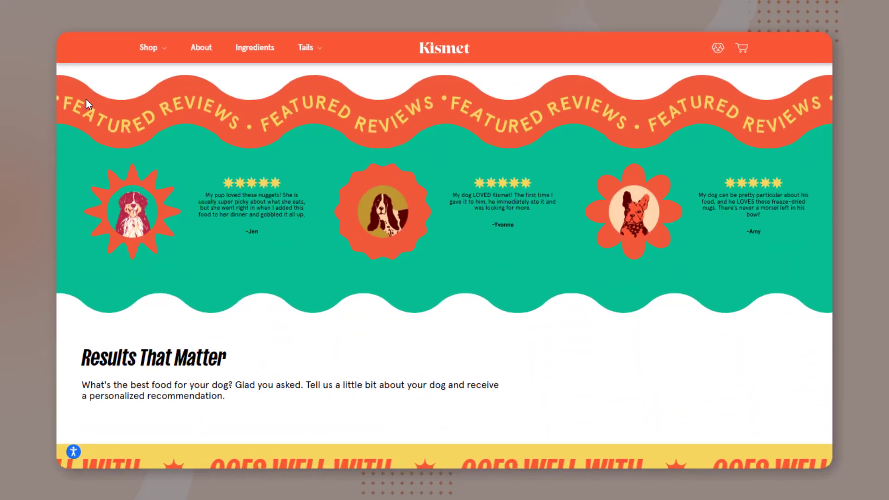
scroll(86, 99, down, 4)
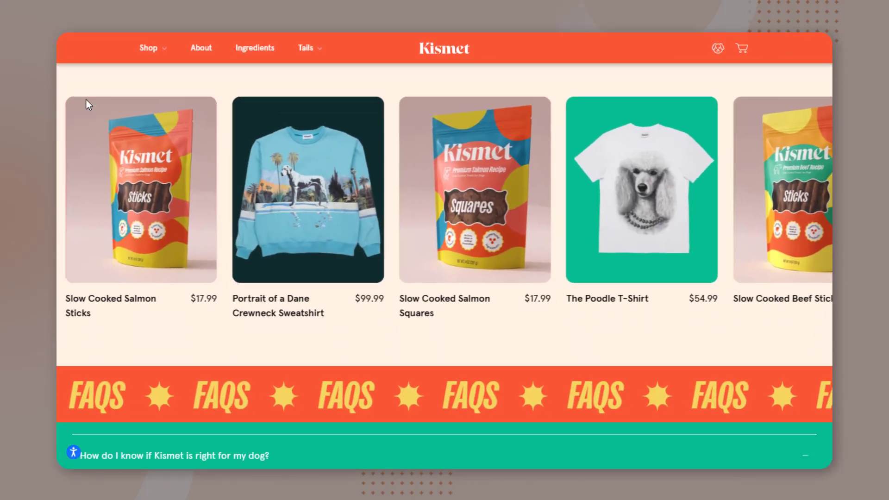
scroll(86, 100, down, 4)
scroll(87, 104, down, 2)
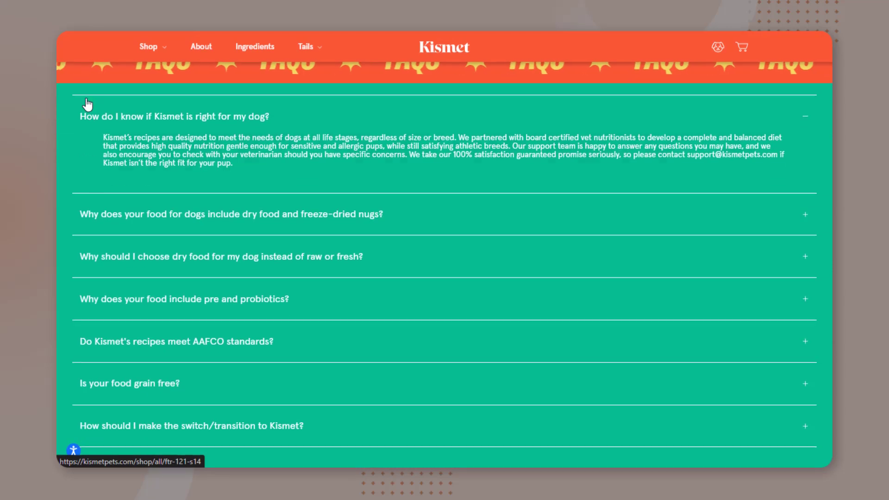
scroll(87, 104, down, 4)
scroll(87, 106, down, 5)
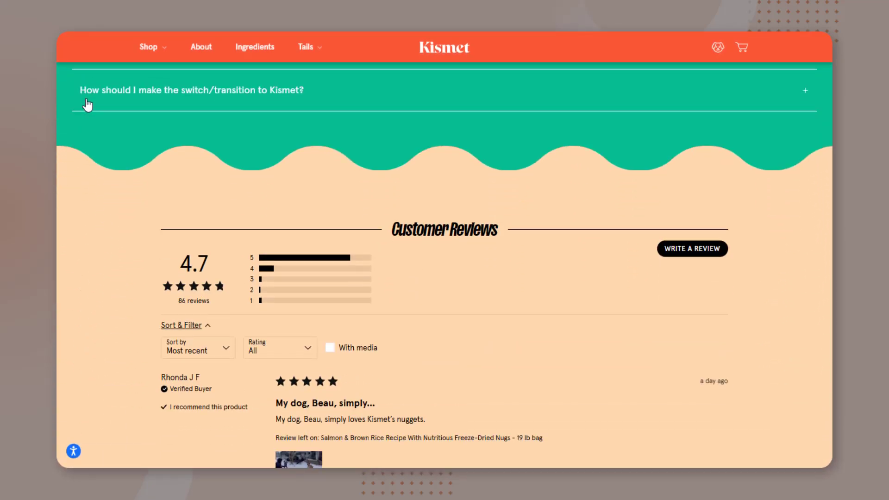
scroll(86, 99, down, 5)
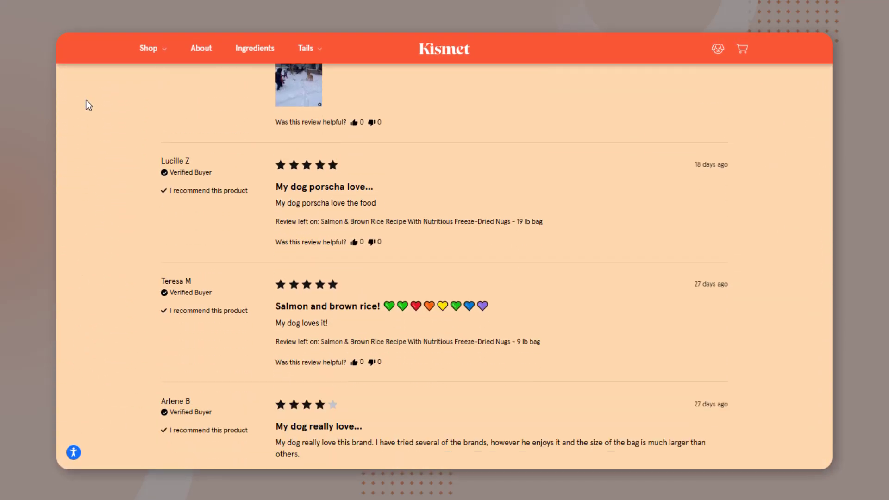
scroll(86, 99, down, 3)
scroll(86, 99, down, 3)
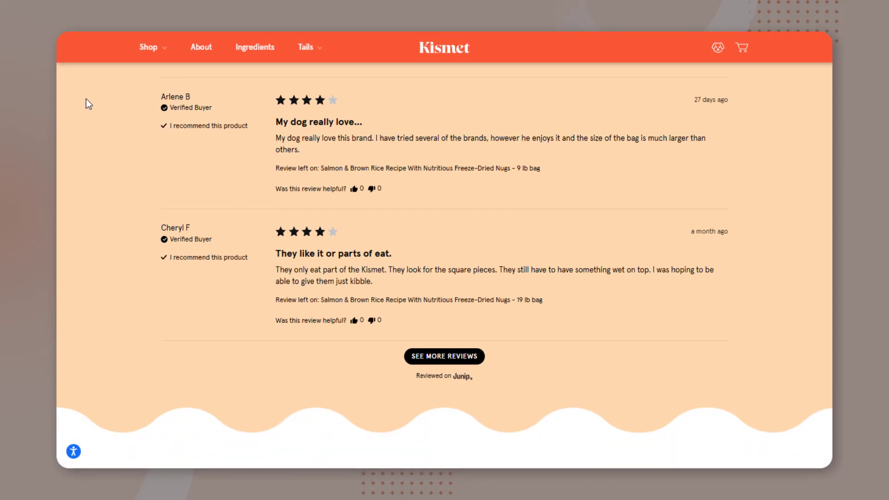
scroll(87, 99, down, 3)
scroll(86, 99, down, 5)
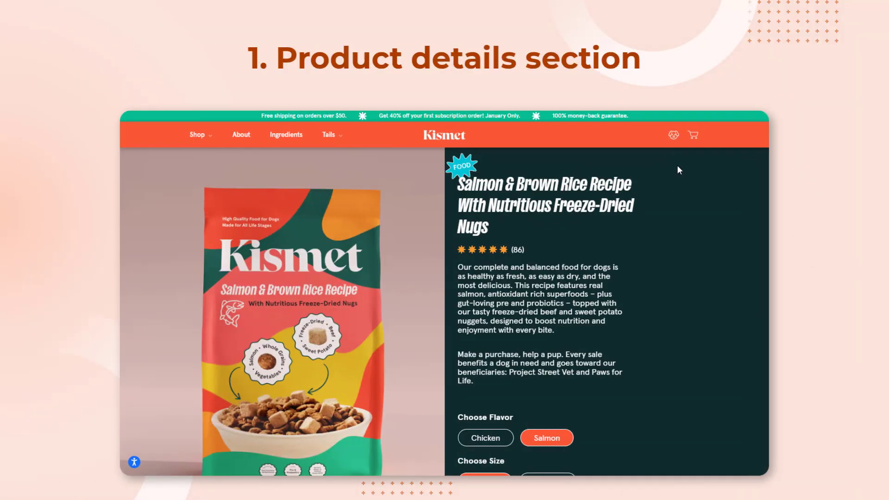
scroll(678, 170, down, 5)
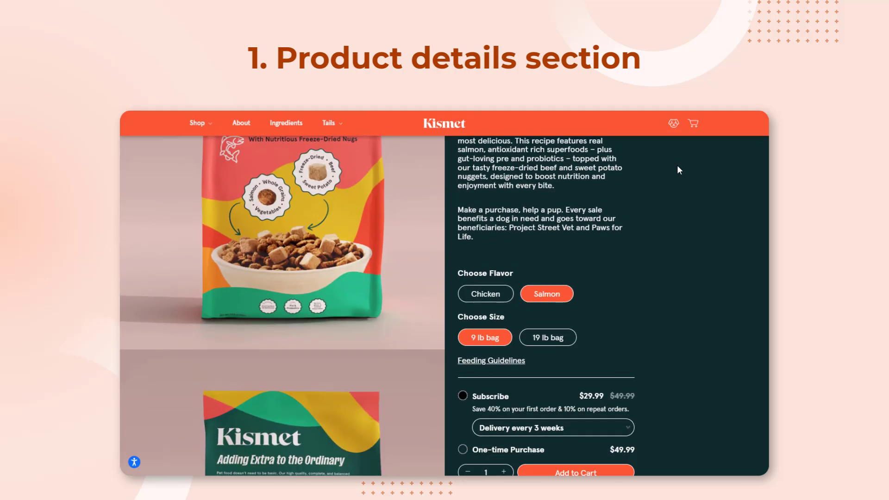
scroll(677, 170, down, 5)
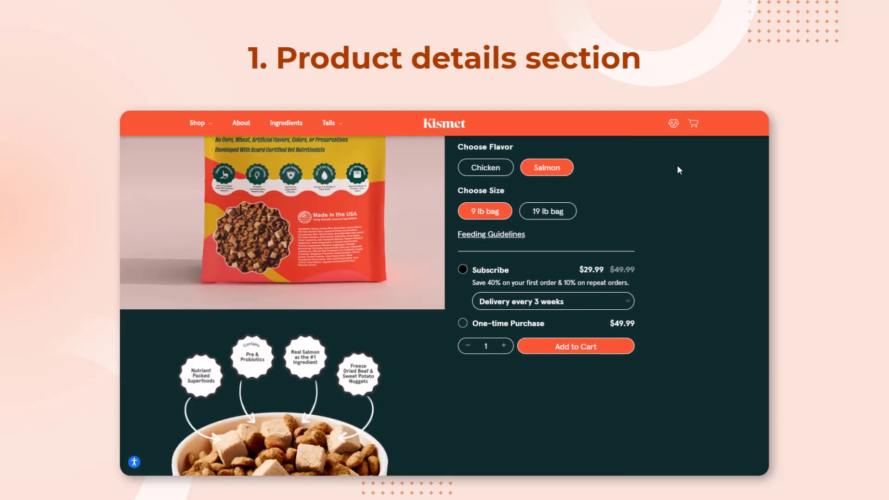
scroll(683, 178, up, 5)
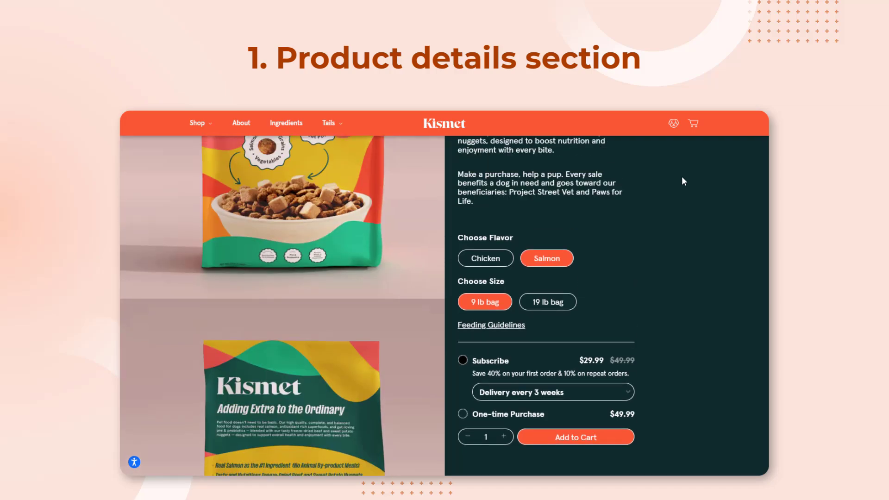
scroll(682, 176, up, 2)
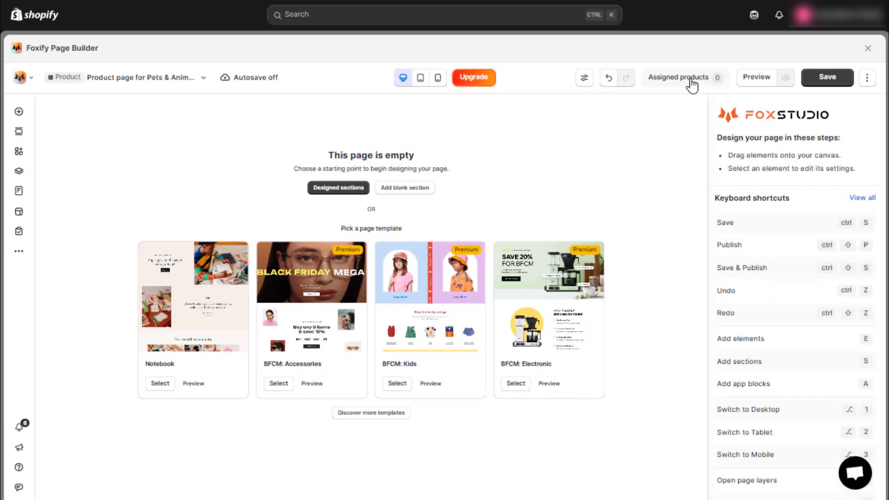
In Foxify Page Builder, search products for "sal" and assign the template to the Salmon & Brown Rice Recipe product.
click(691, 80)
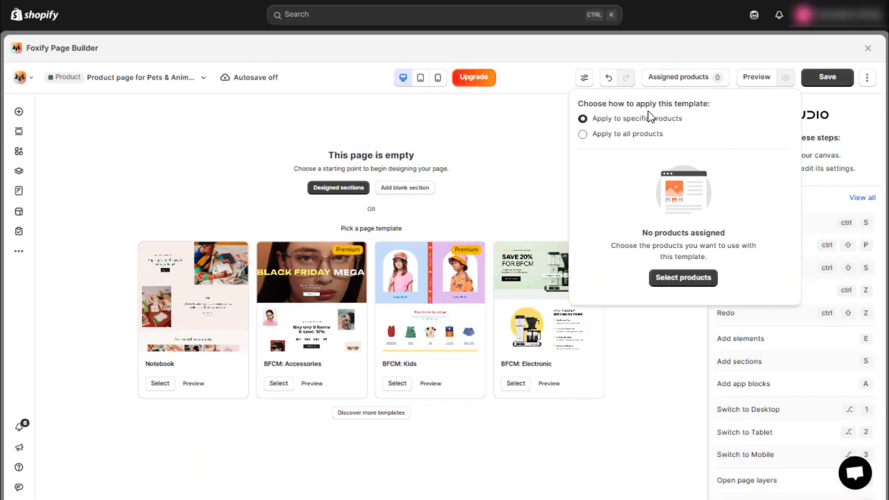
click(678, 279)
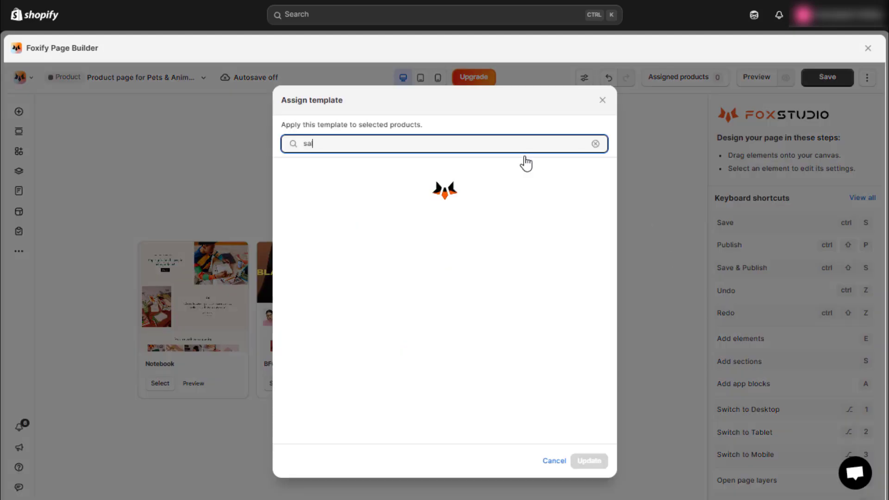
text(sal)
click(528, 173)
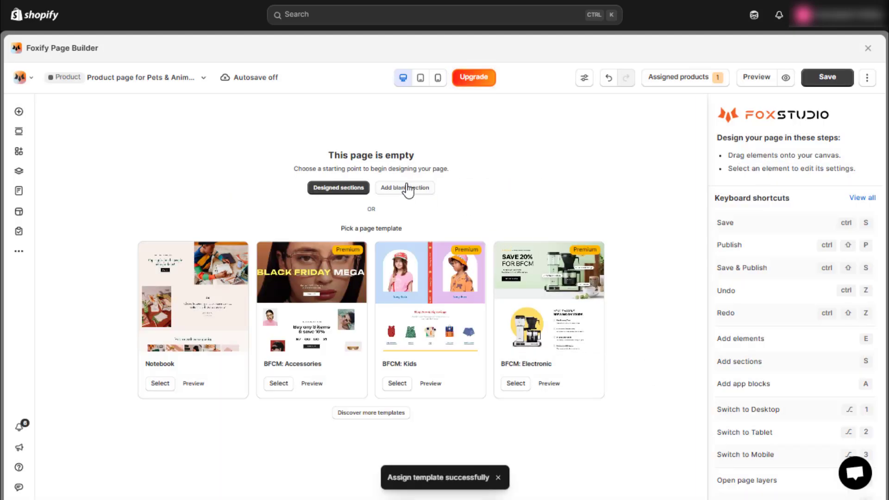
Add a blank section to the empty page and make its container full width.
click(408, 189)
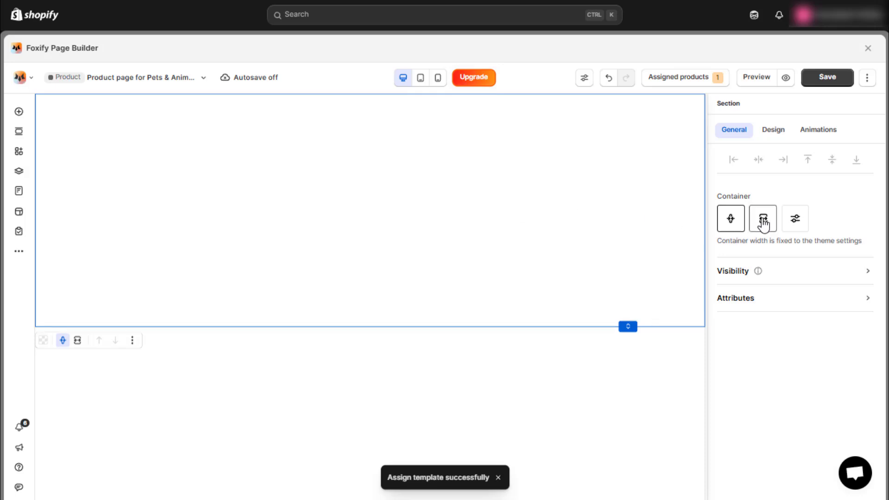
click(764, 218)
Set the new section's background color to #0f2b2b.
click(774, 130)
scroll(794, 300, down, 2)
scroll(795, 300, down, 3)
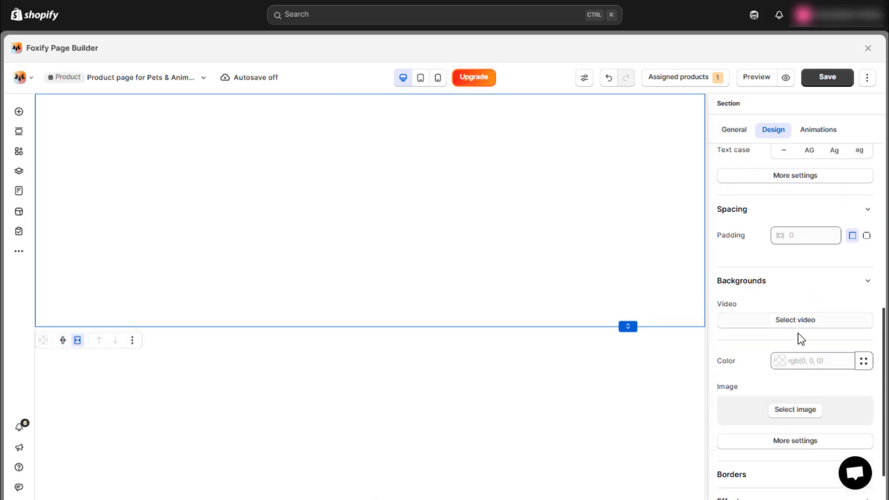
click(810, 358)
text(#0f2b2b)
click(808, 346)
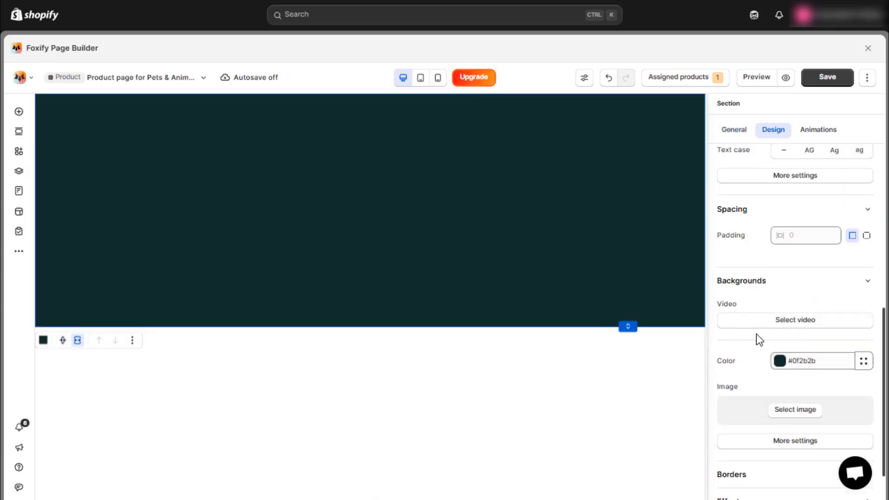
Insert a Product details element into the upper-left corner of the dark section.
click(398, 224)
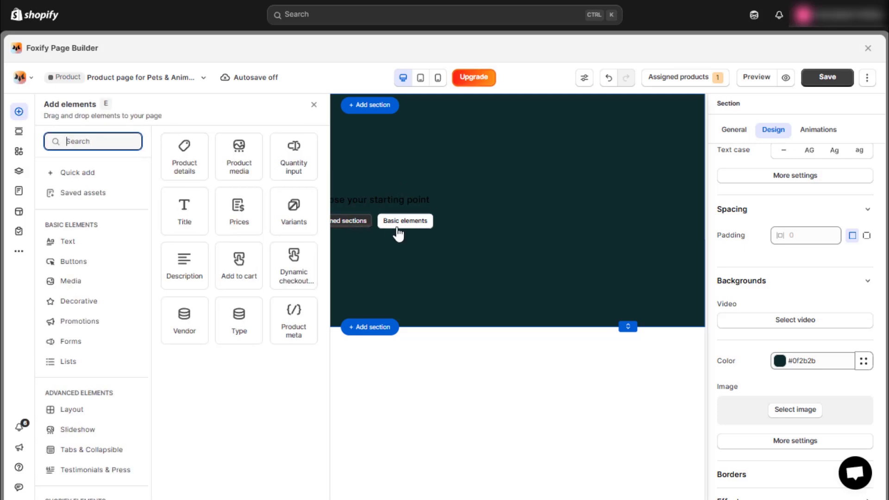
scroll(95, 375, down, 3)
drag(179, 173, 285, 193)
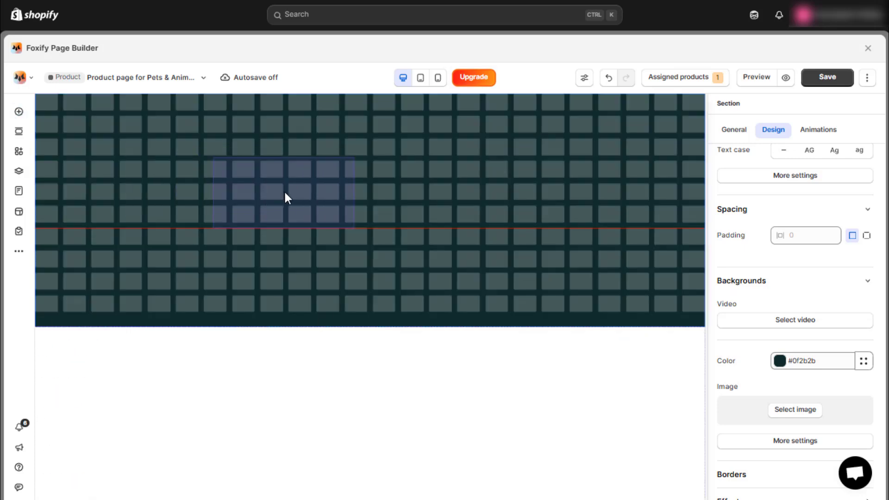
drag(227, 177, 89, 126)
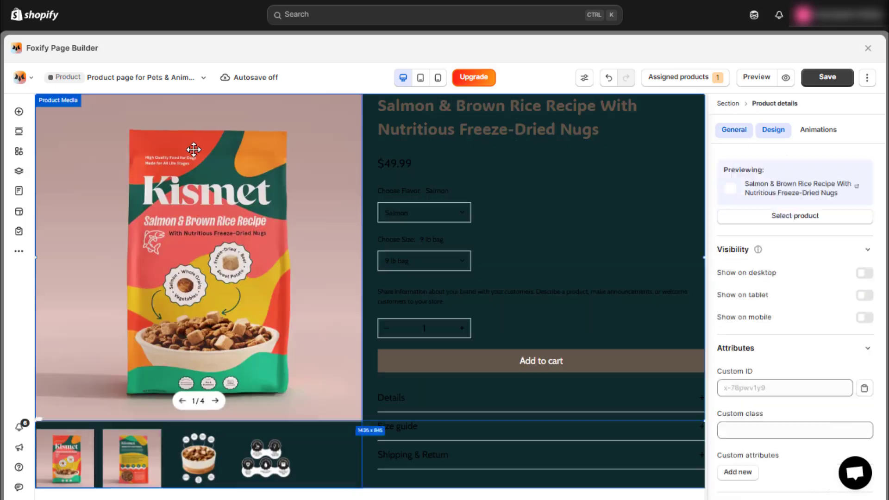
Search for "sal" and link the Product details element to the Salmon & Brown Rice Recipe product.
click(782, 253)
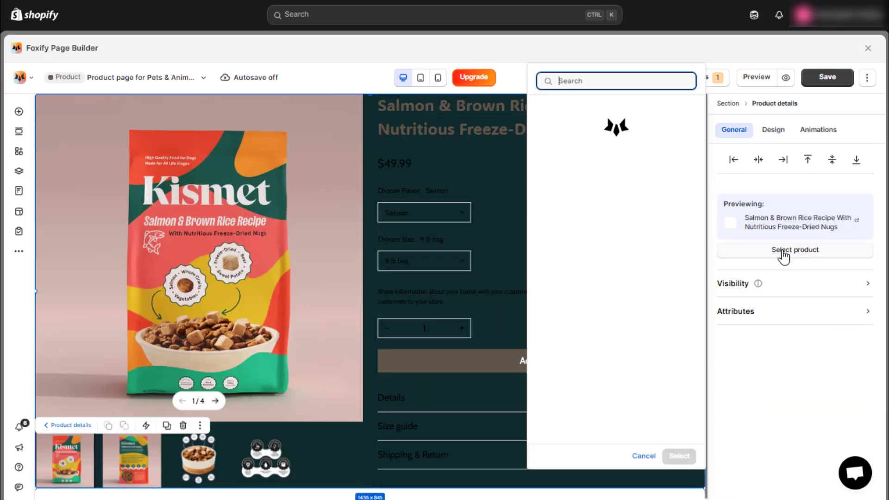
text(sal)
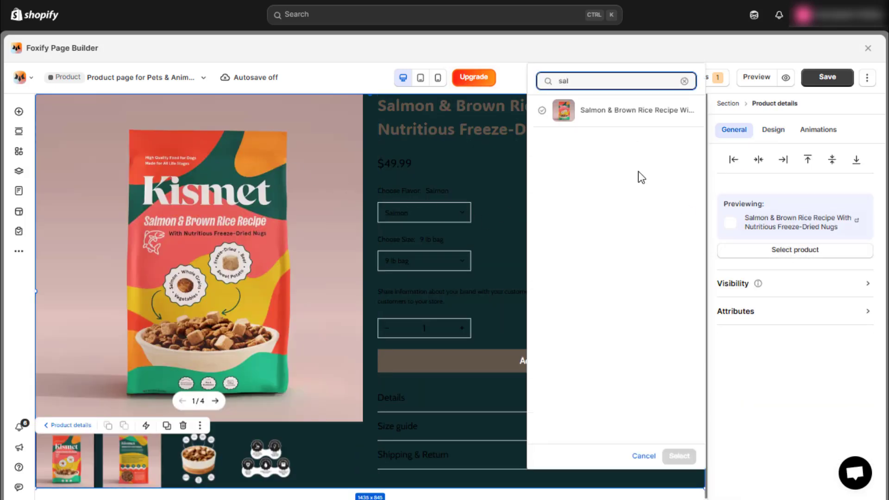
click(639, 111)
click(679, 456)
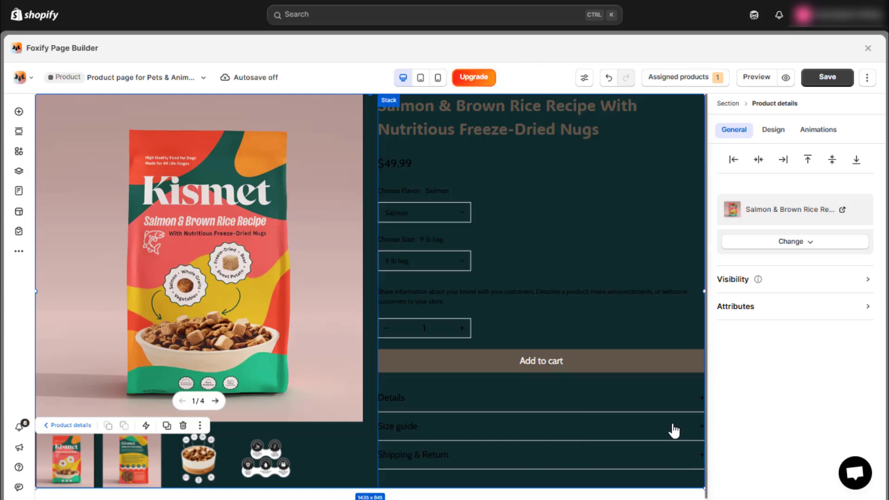
Set the product media's layout to Stacked and enable Sticky on scroll, checking the stacked images.
click(279, 343)
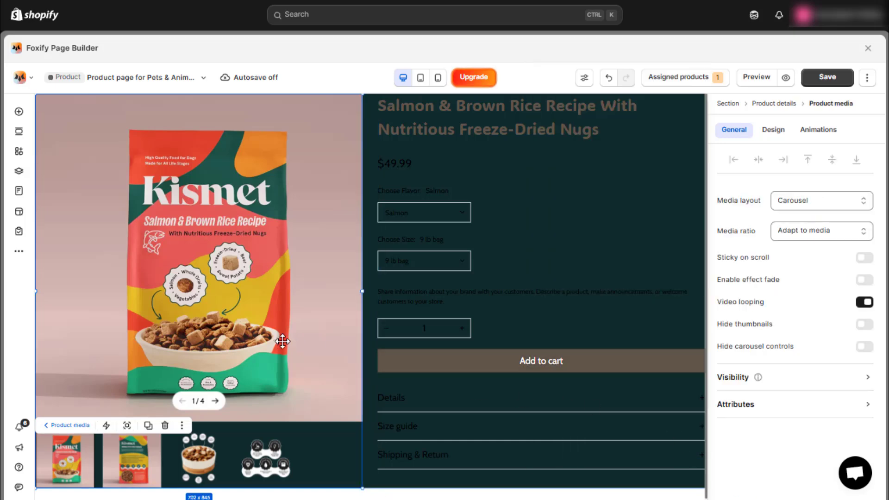
click(832, 206)
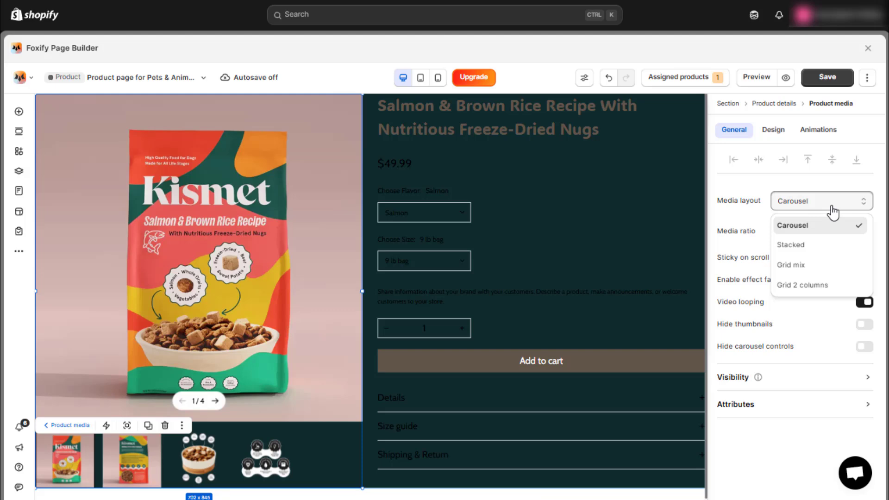
click(802, 245)
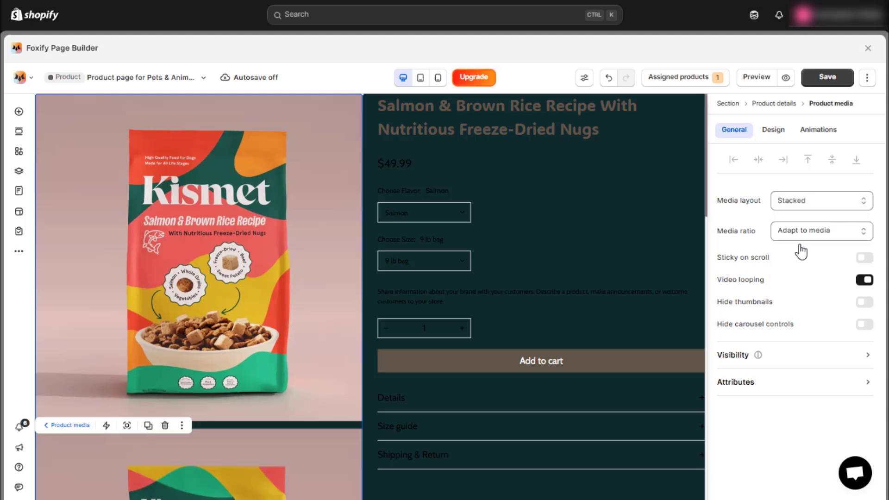
click(863, 259)
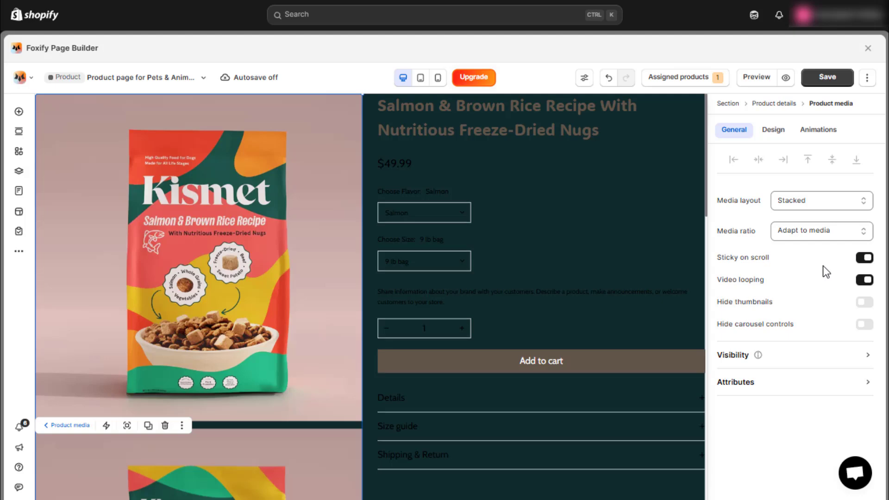
scroll(253, 306, down, 15)
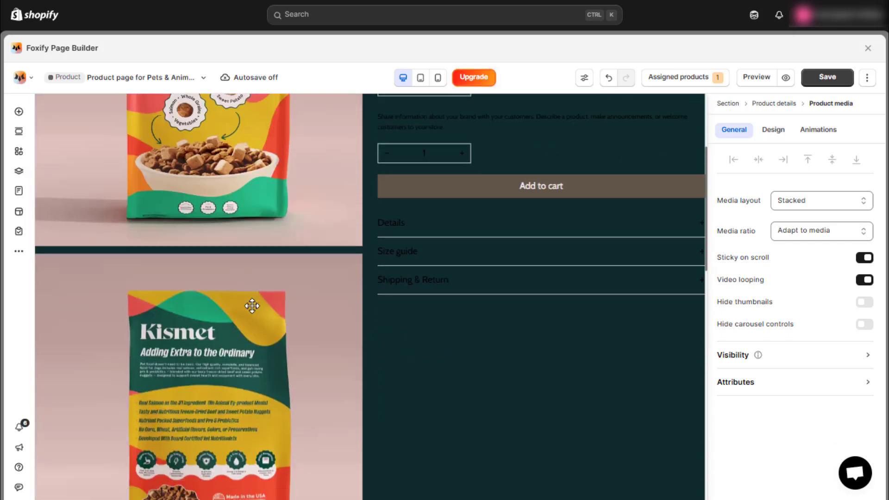
scroll(252, 306, down, 7)
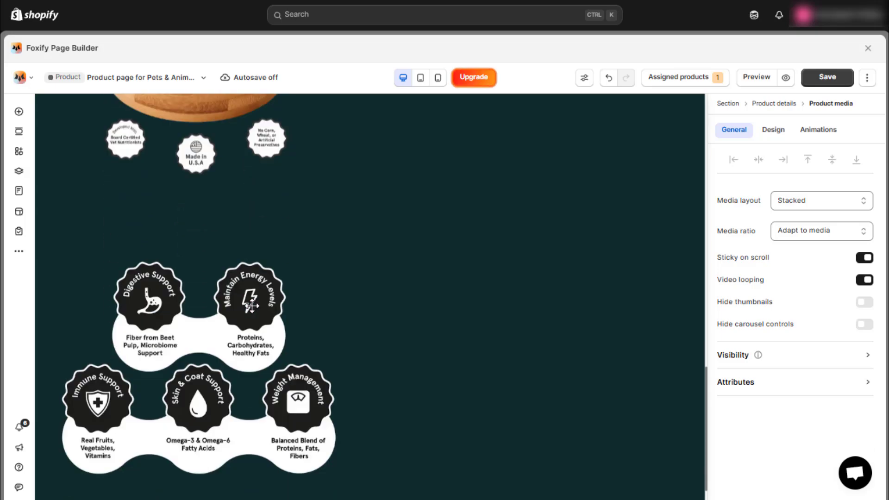
scroll(253, 305, up, 5)
scroll(252, 305, up, 12)
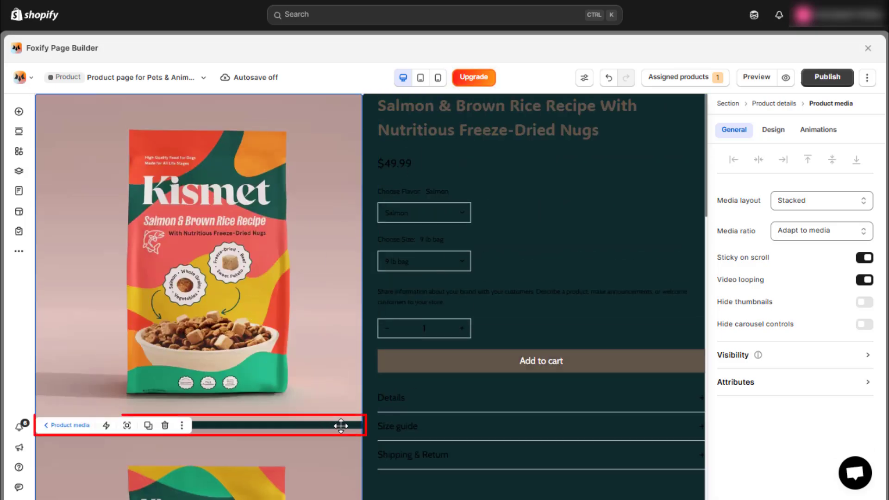
Add custom CSS for screens at least 768px wide that removes the gap between the stacked product images.
click(25, 259)
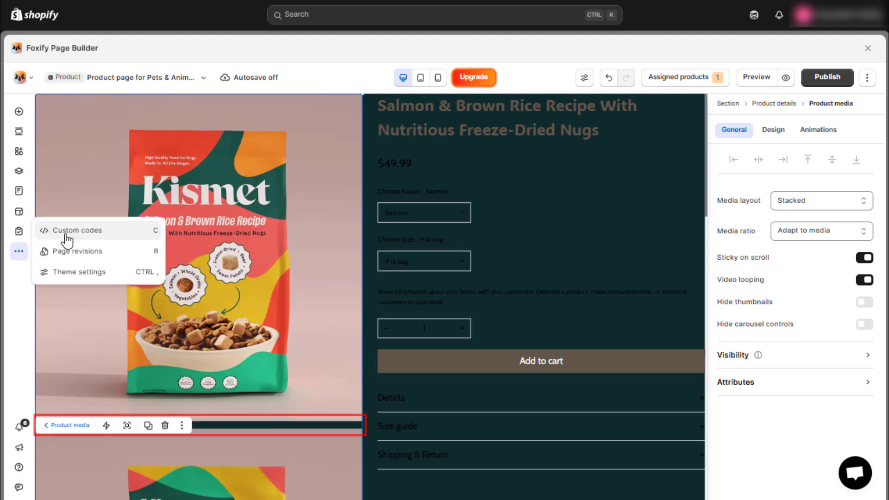
click(69, 231)
text(@media (min-width: 768px) {     .x-product-media__list:not(.x-product-media--carousel) .x-swiper-wrapper {         grid-gap: 0px !important;     } })
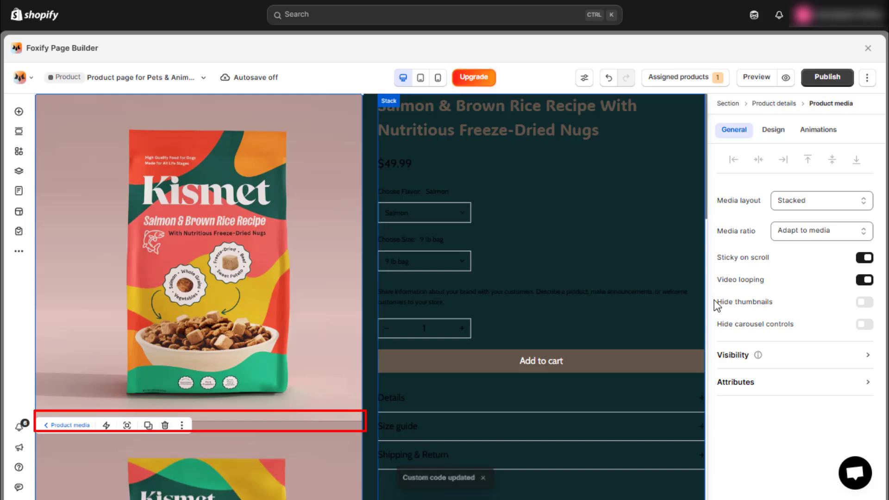
Adjust the product media's width in its size settings to make the image column wider.
click(774, 131)
click(786, 210)
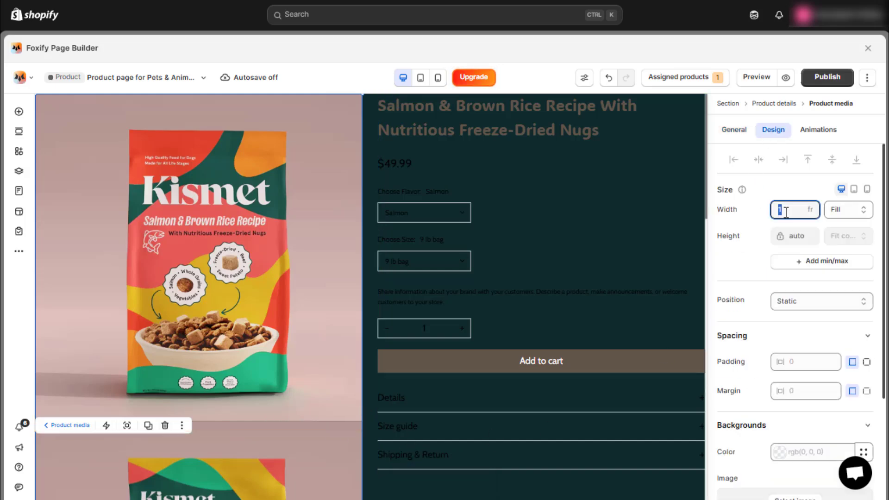
key(Return)
click(639, 226)
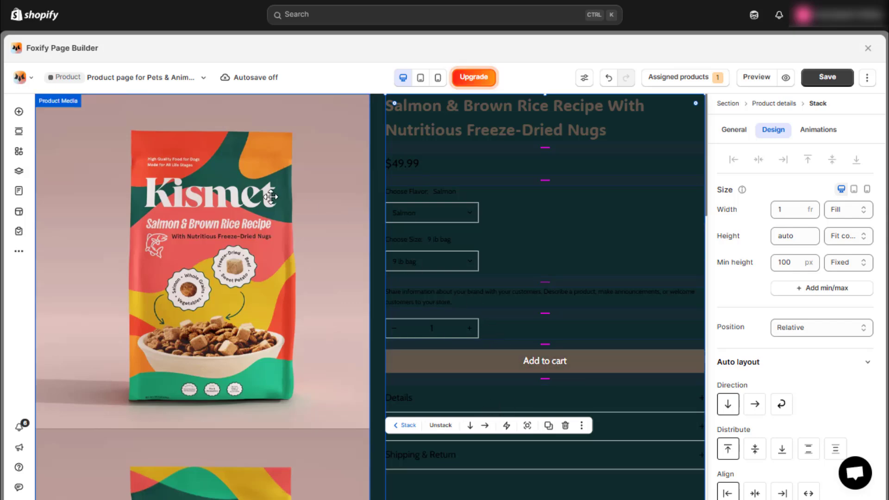
Insert a Stack element and place it in the Product details layers directly below Product media.
click(18, 111)
drag(183, 258, 439, 141)
click(19, 171)
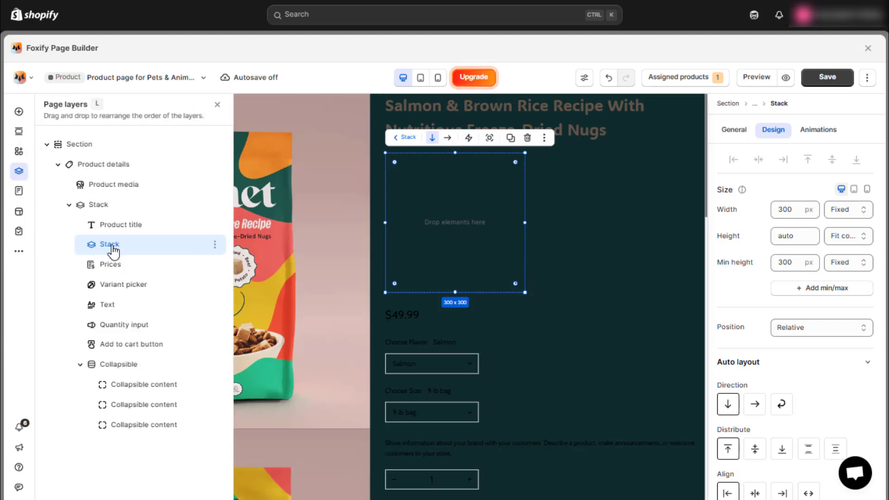
drag(113, 253, 111, 206)
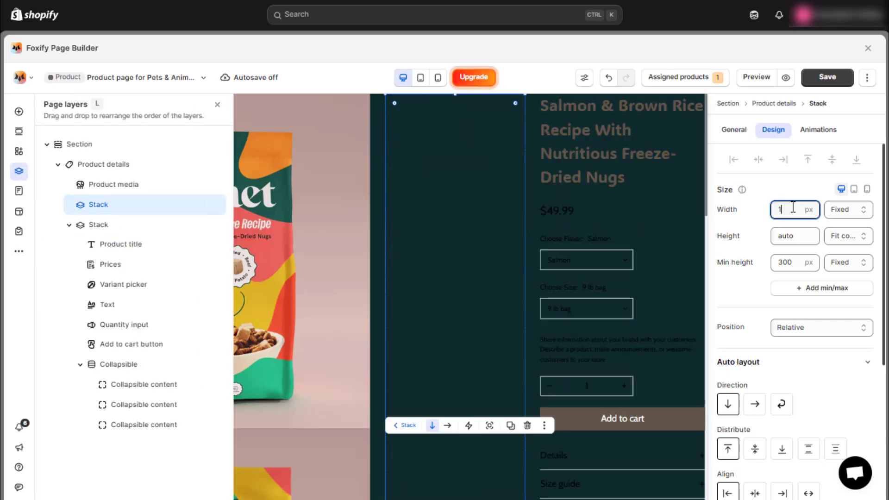
Set the new Stack's width to 100% and add a max width of 492 px.
key(Return)
click(813, 289)
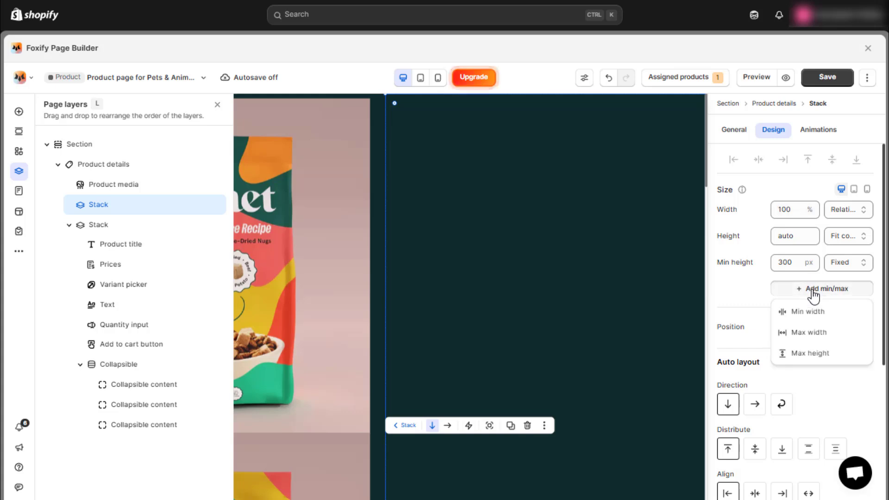
click(817, 332)
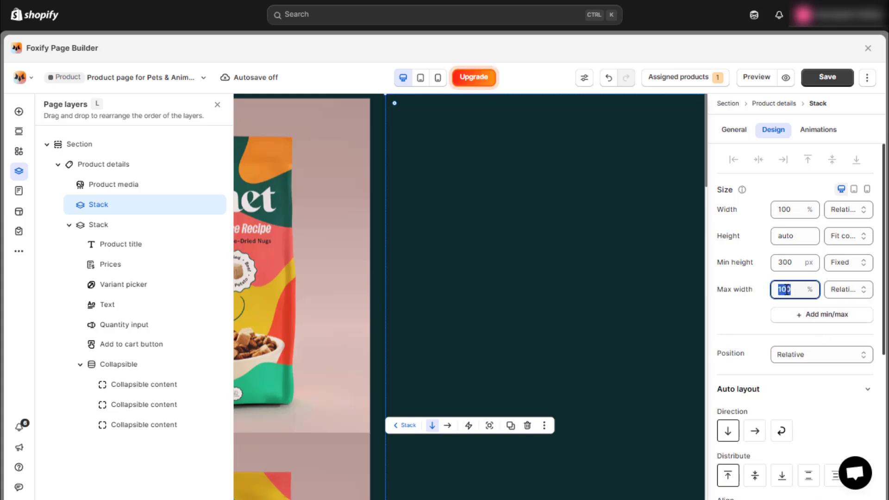
click(787, 289)
text(492px)
key(Return)
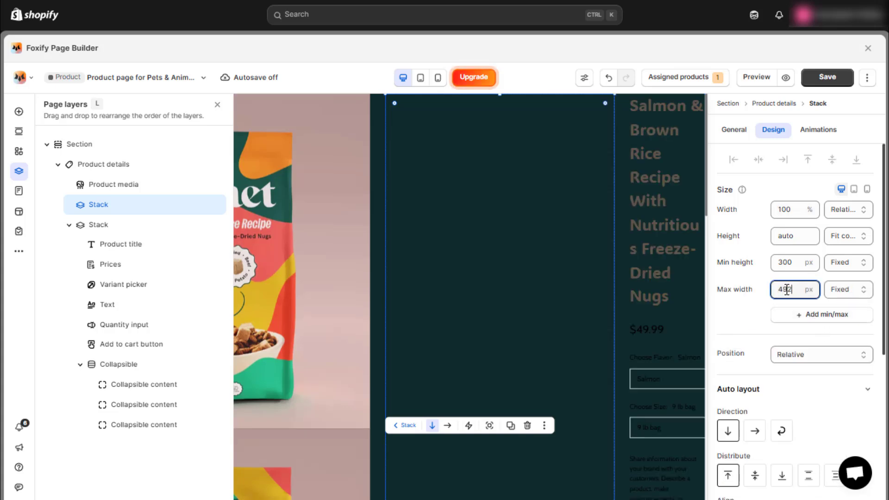
Give the new Stack individual padding of 60 px top, 24 px right, 48 px bottom and 32 px left.
scroll(787, 290, down, 5)
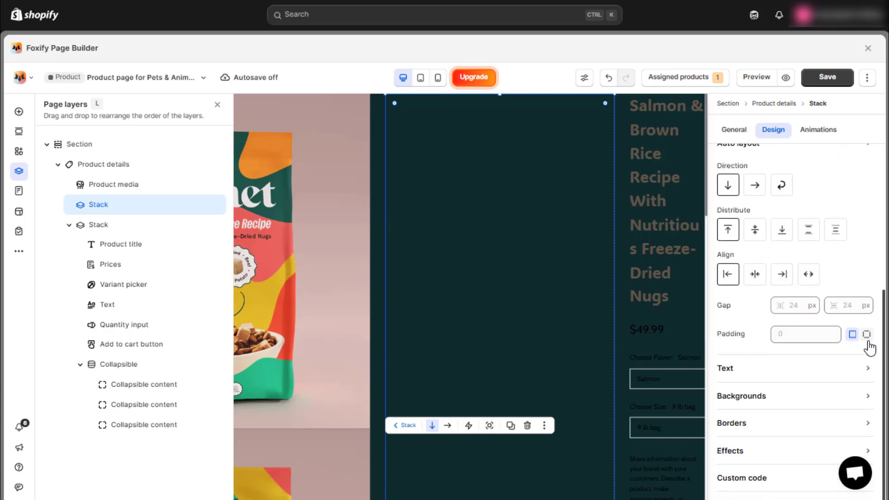
click(866, 335)
click(746, 358)
text(60)
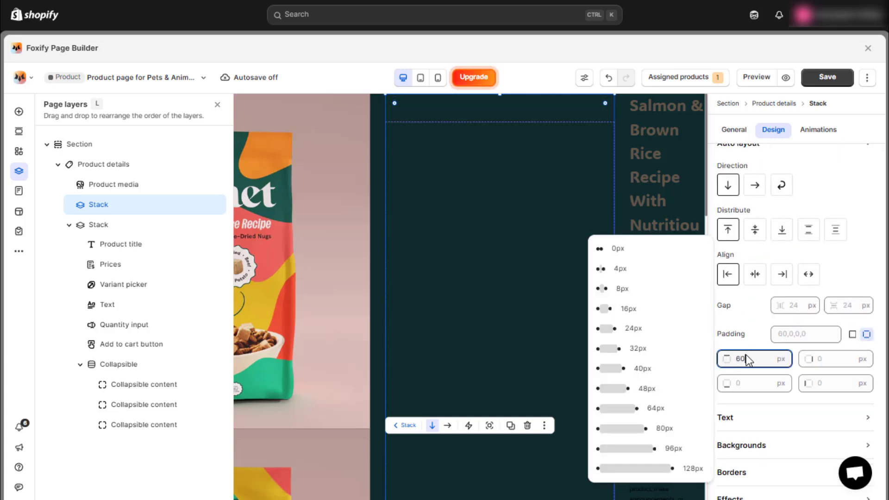
click(751, 389)
text(48)
click(824, 359)
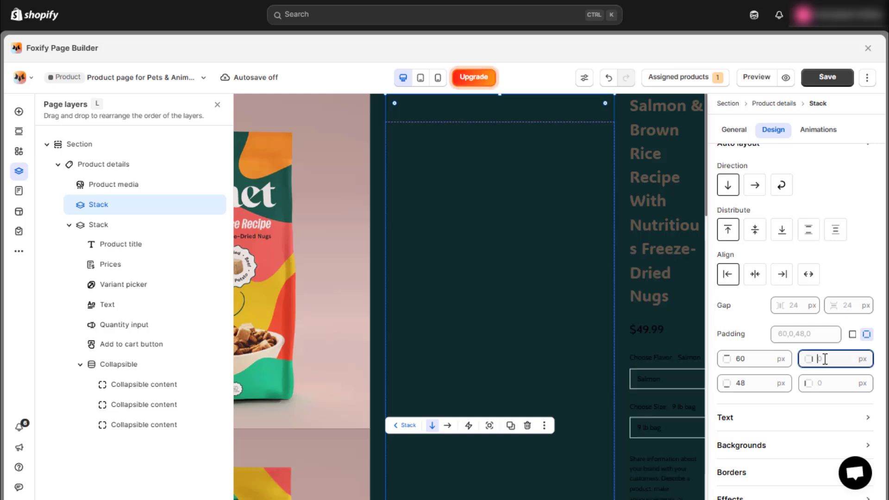
text(24)
click(830, 386)
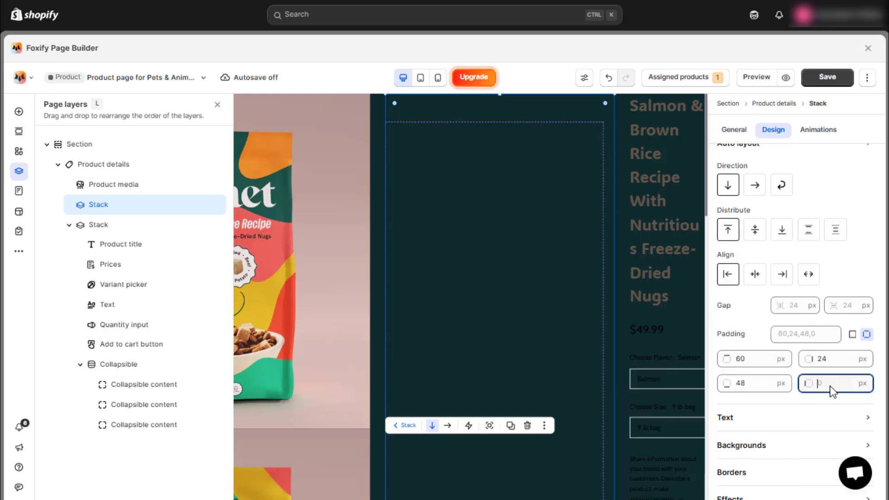
text(32)
scroll(843, 351, up, 5)
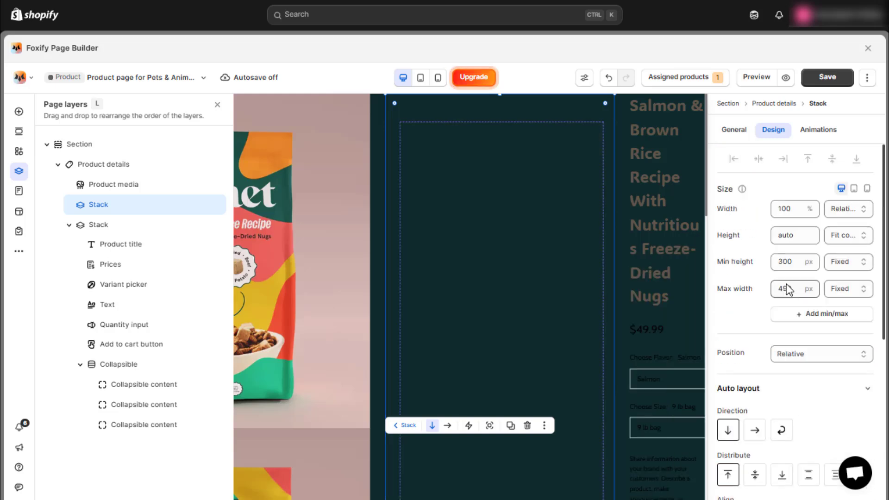
Nest the Stack holding the product title, prices and other product info inside the new empty Stack.
click(110, 227)
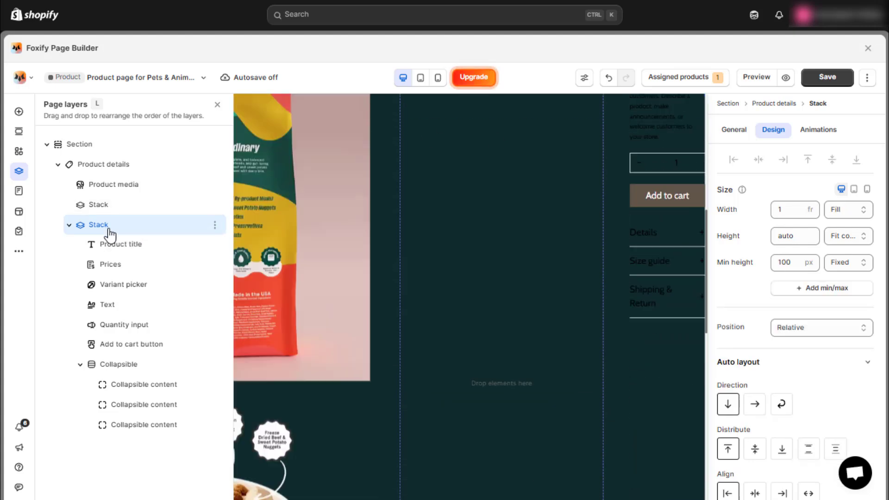
drag(110, 227, 112, 208)
scroll(540, 282, up, 10)
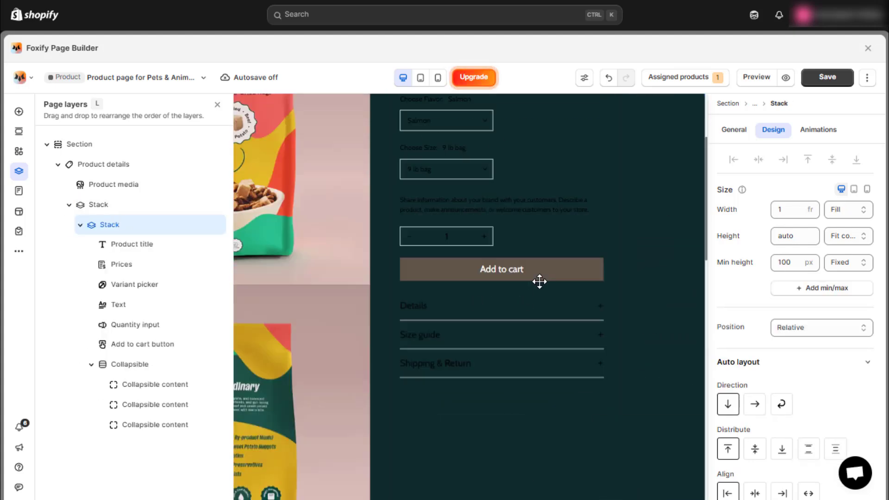
Make the nested product info Stack sticky with a top inset of 30 px and check how it scrolls.
click(121, 228)
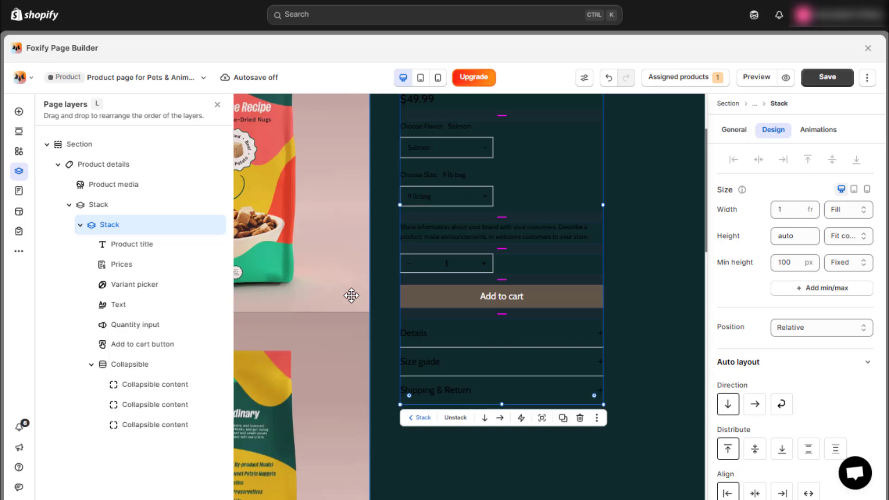
click(827, 338)
click(806, 395)
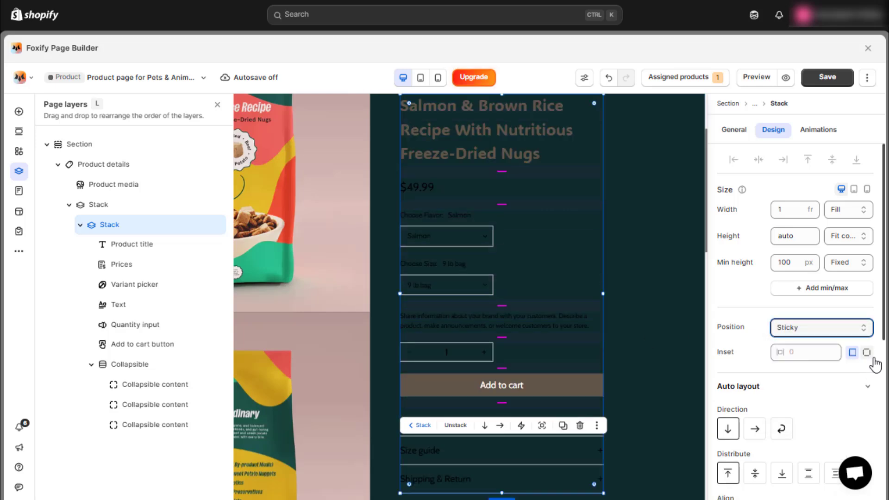
click(868, 354)
text(30)
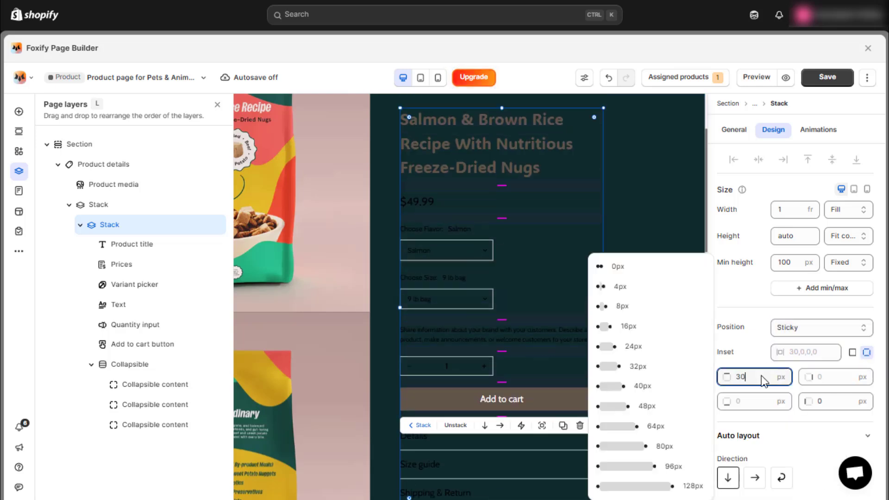
key(Return)
scroll(694, 289, down, 10)
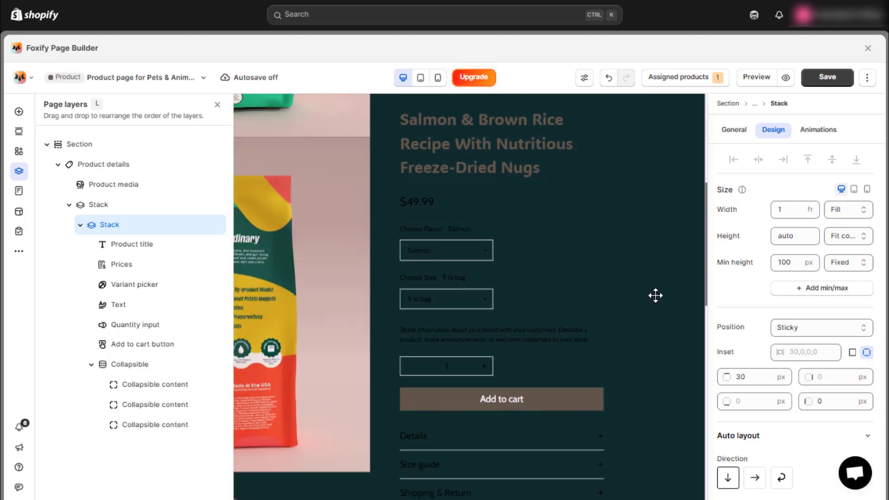
scroll(655, 295, up, 10)
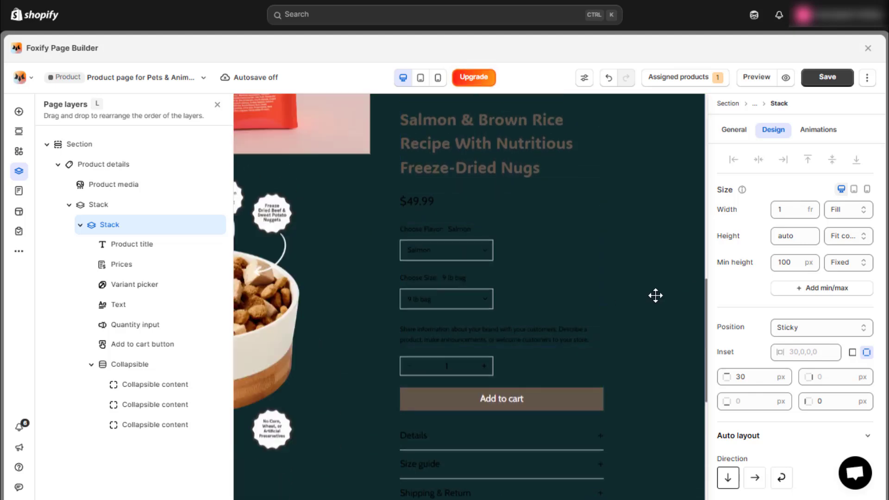
click(217, 104)
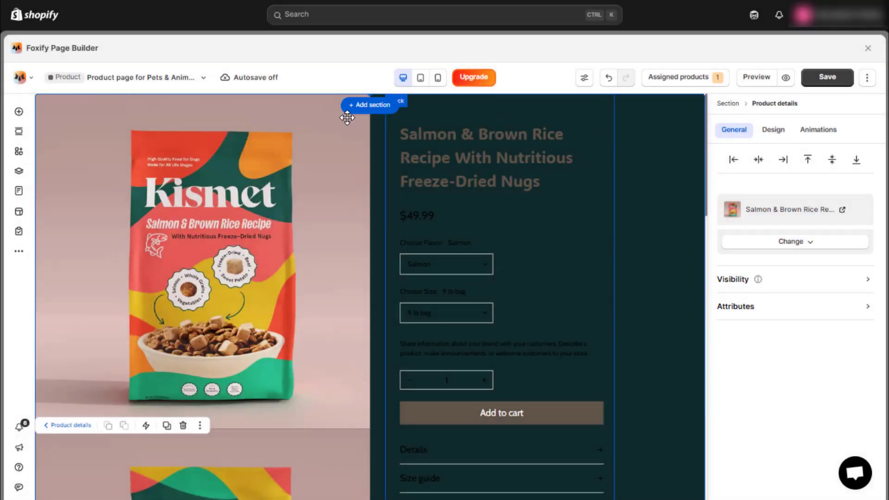
Insert a Stack above the product title and add a Text element reading "Food" inside it.
click(19, 111)
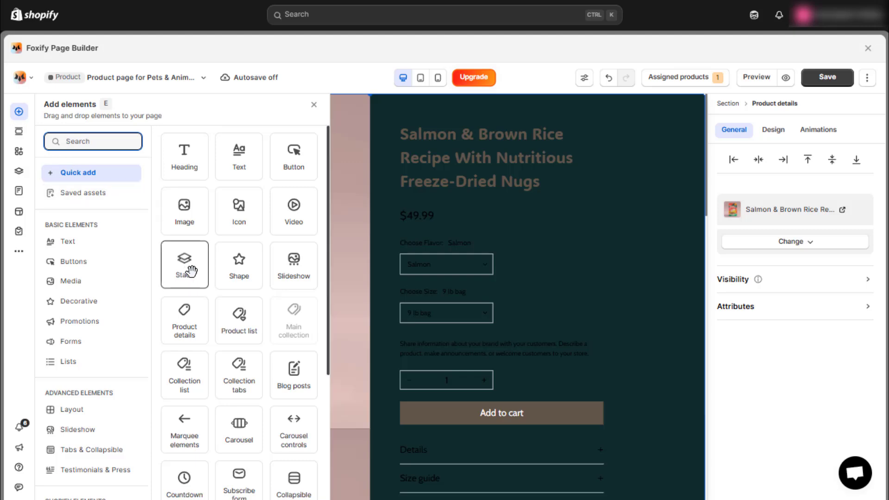
drag(192, 271, 463, 139)
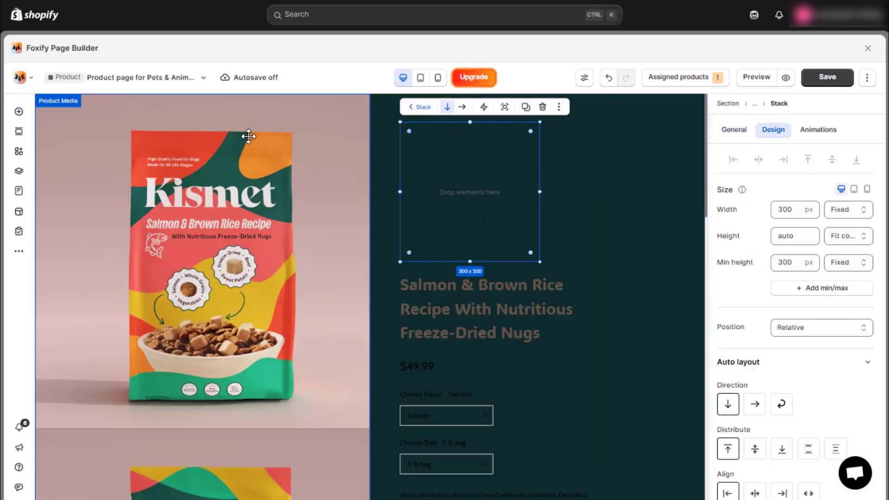
click(18, 112)
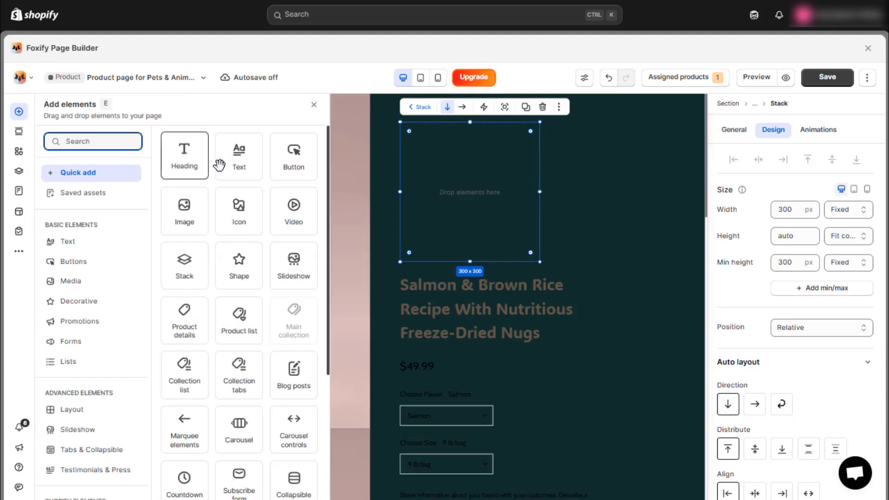
drag(218, 162, 459, 174)
triple_click(765, 240)
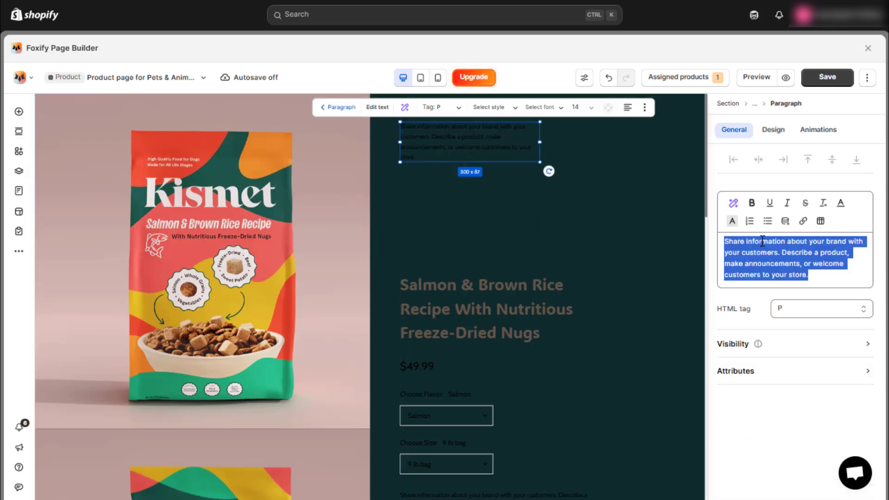
text(Food)
Set the "Food" text's width to auto and its color to white (FFFFFF).
click(772, 131)
click(797, 213)
text(a)
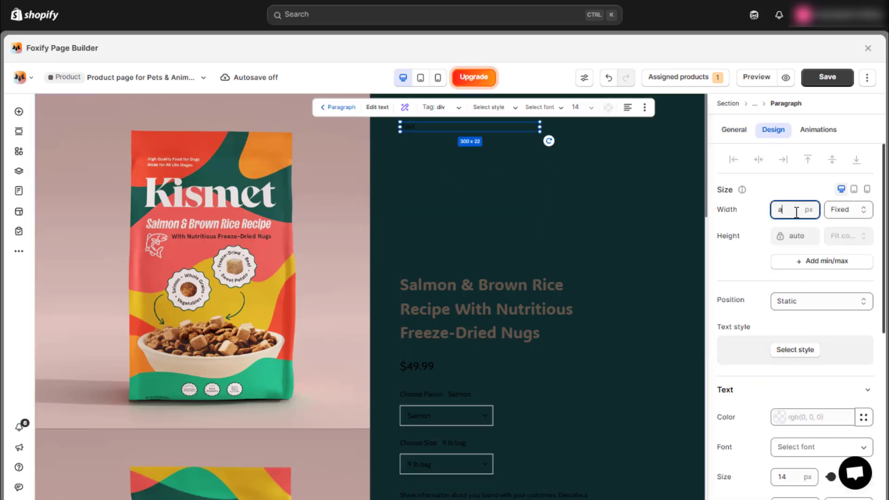
text(uto)
scroll(805, 257, down, 3)
click(807, 273)
click(673, 275)
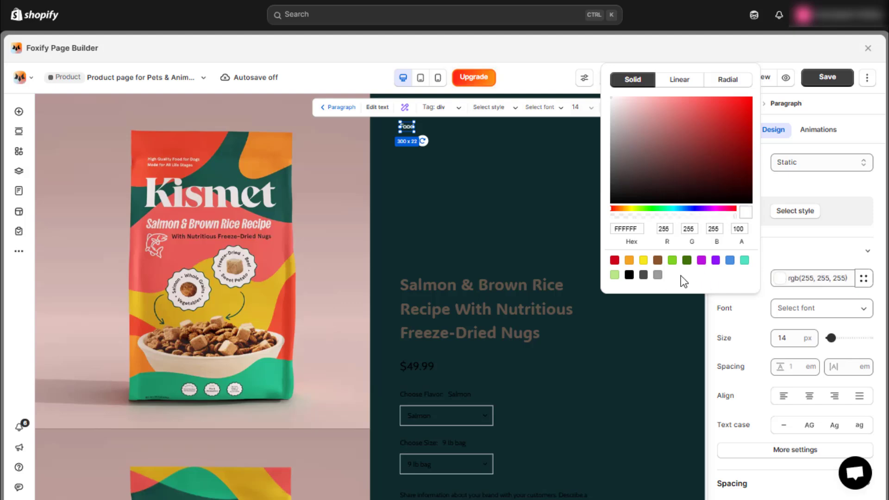
Format the "Food" text in the Cabin font at 16 px, centered and in uppercase.
click(811, 308)
text(cabin)
click(672, 319)
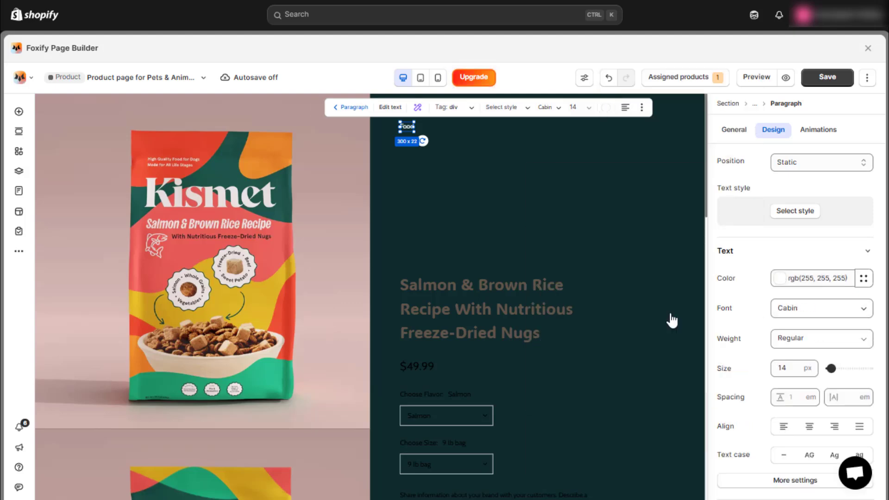
click(794, 368)
key(Return)
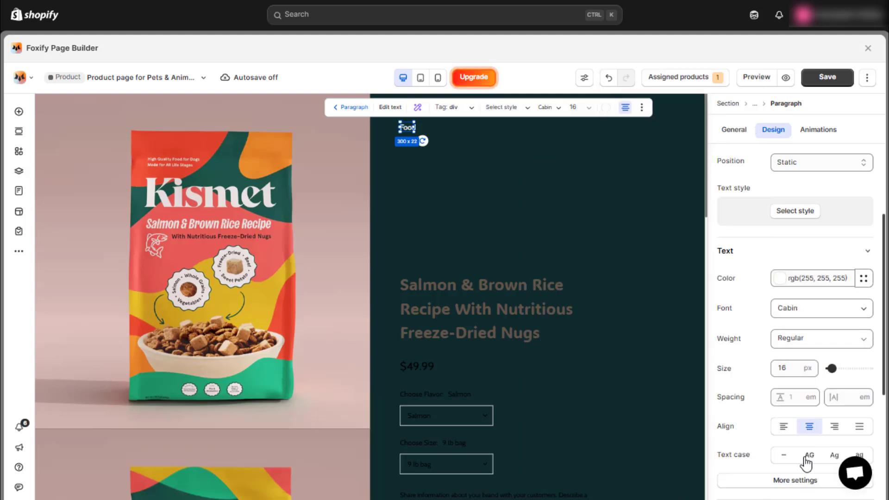
click(808, 455)
Resize the Stack around the "FOOD" text to 86 px wide and 66 px high, lowering its minimum height to fit.
click(432, 147)
scroll(796, 199, up, 5)
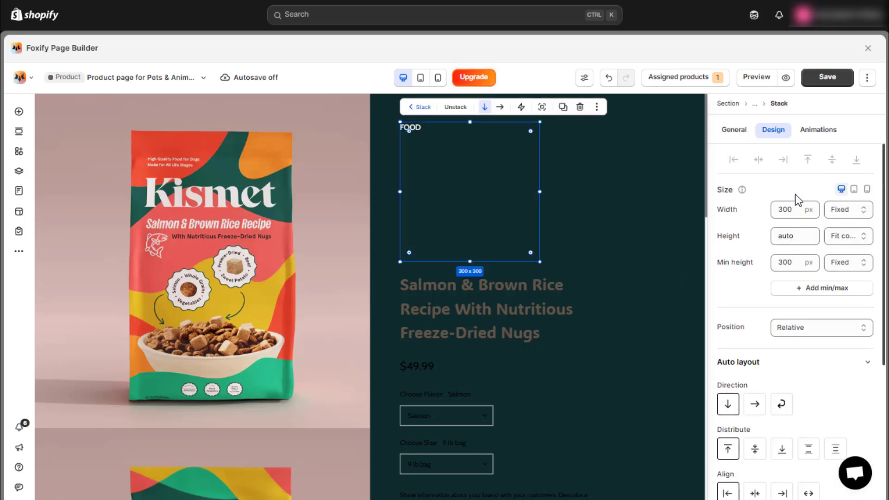
click(797, 208)
text(86)
click(797, 237)
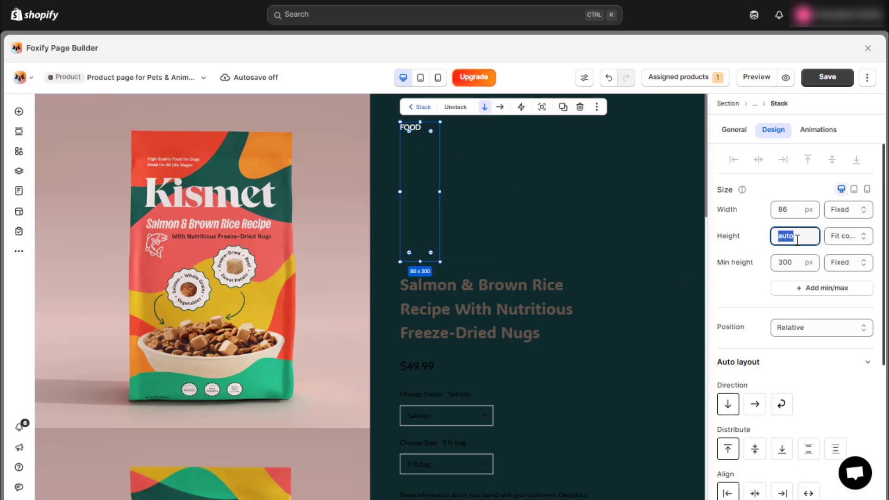
click(800, 262)
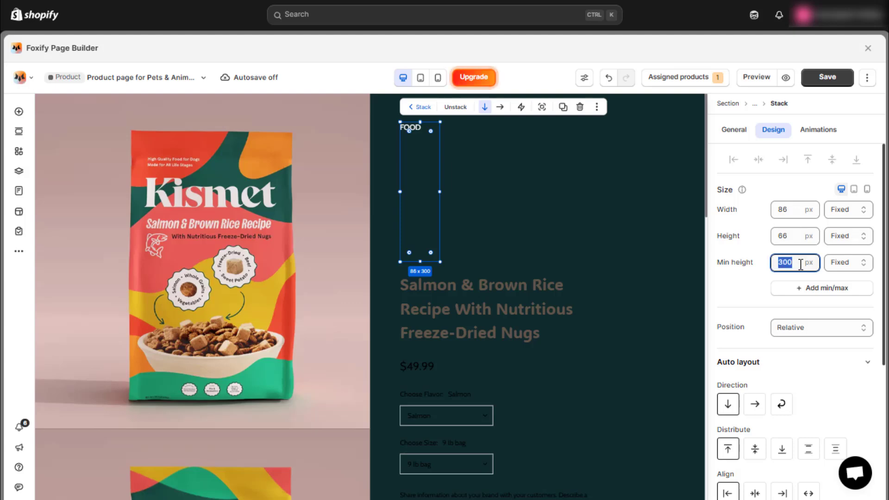
Set the cyan starburst image as the background of the "FOOD" Stack.
scroll(769, 257, down, 5)
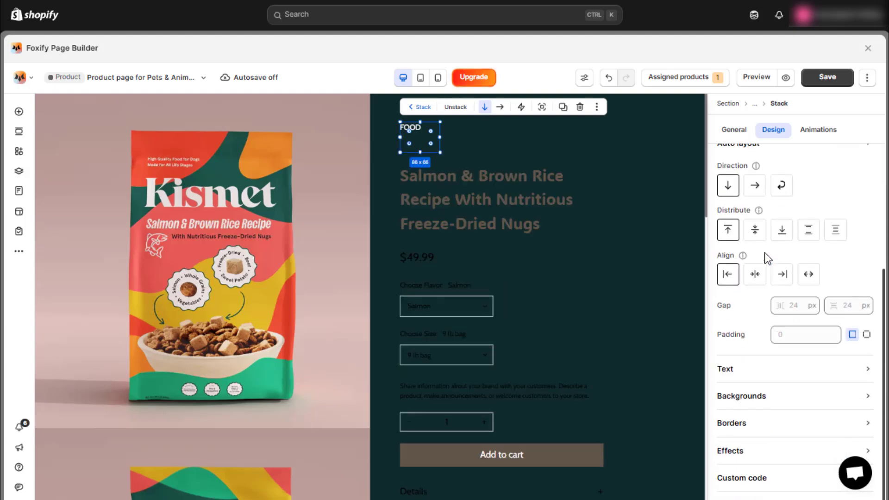
click(787, 399)
click(810, 365)
click(214, 278)
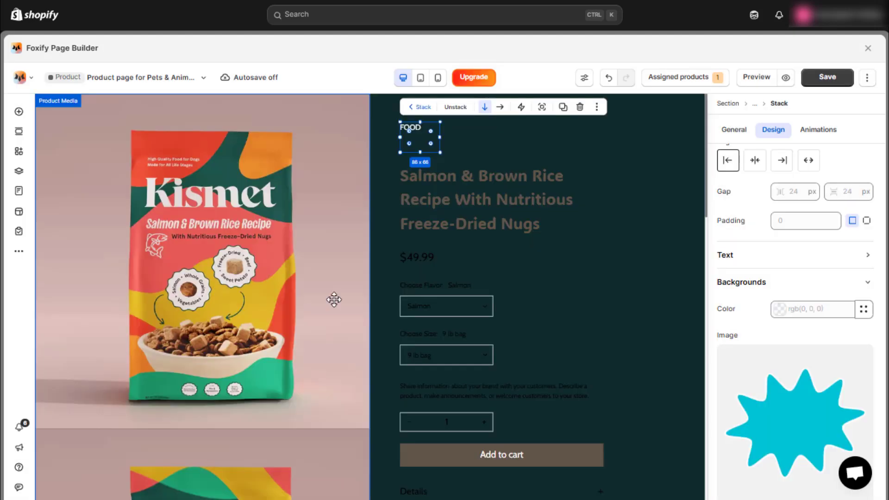
Set the starburst background to Cover with centered position, and center the "FOOD" Stack's contents vertically and horizontally.
scroll(800, 353, down, 4)
click(765, 391)
click(658, 344)
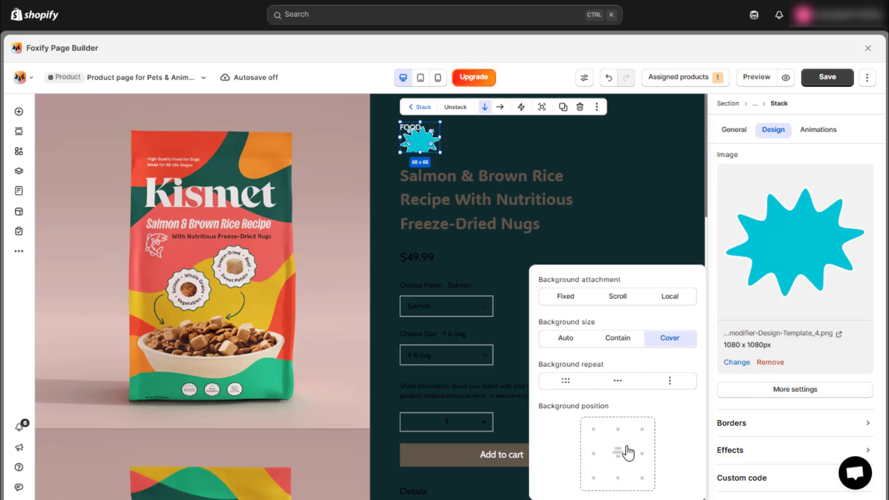
click(755, 391)
scroll(760, 388, up, 5)
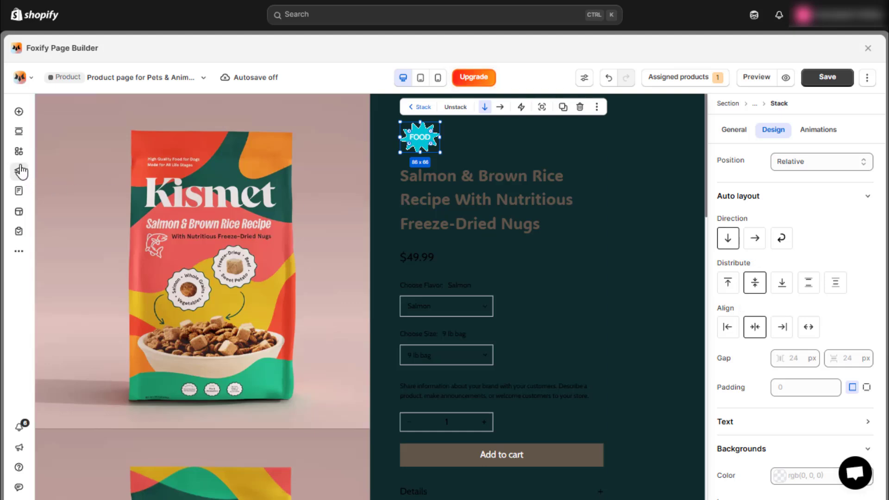
Wrap the product title in a new 100% wide Stack without a minimum height, below the FOOD badge.
click(19, 111)
drag(181, 260, 464, 157)
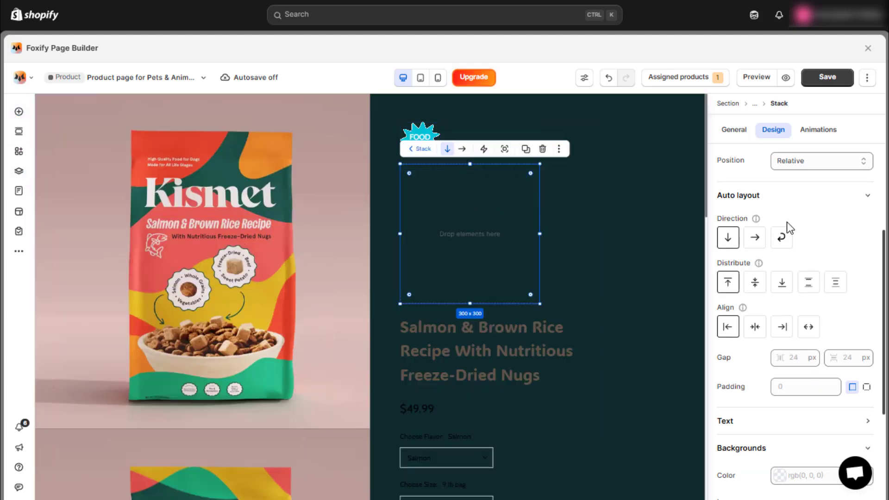
double_click(787, 210)
text(100%)
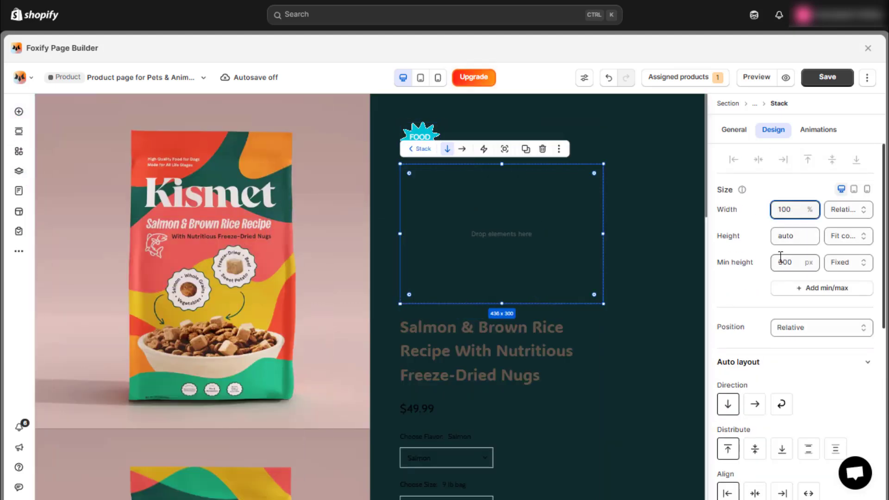
key(Return)
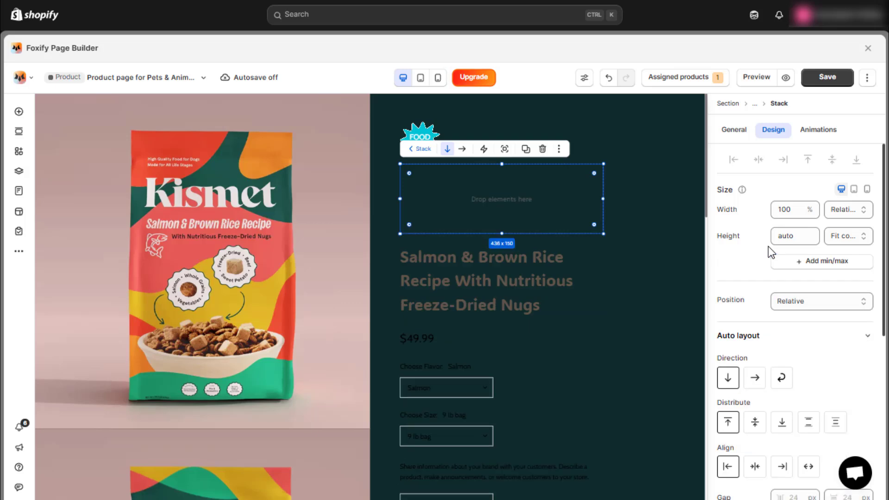
click(18, 171)
drag(496, 266, 495, 207)
Set the FOOD badge Stack's position to Absolute, offset it -46 px top and -30 px left, and move it up in the layer order.
click(424, 139)
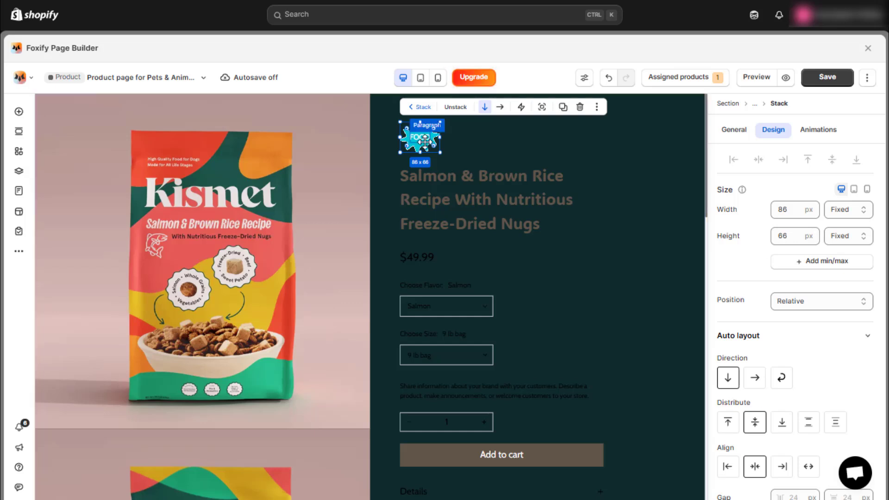
click(811, 302)
click(796, 354)
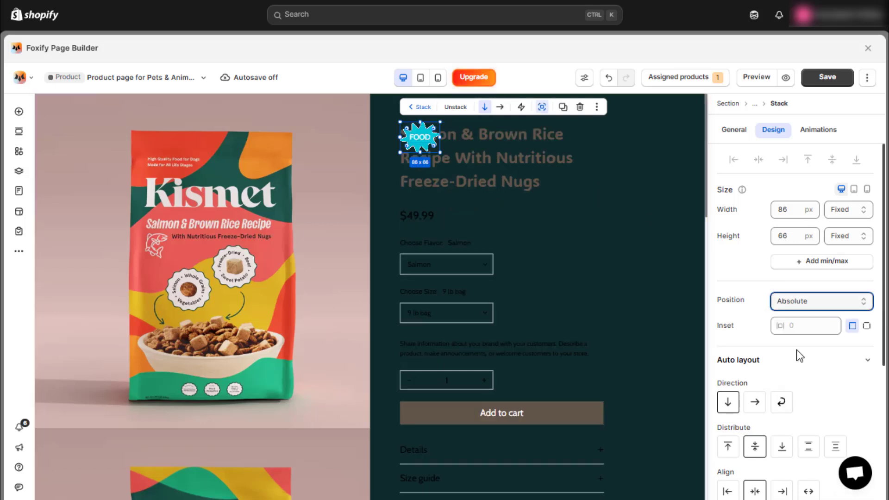
drag(419, 137, 413, 120)
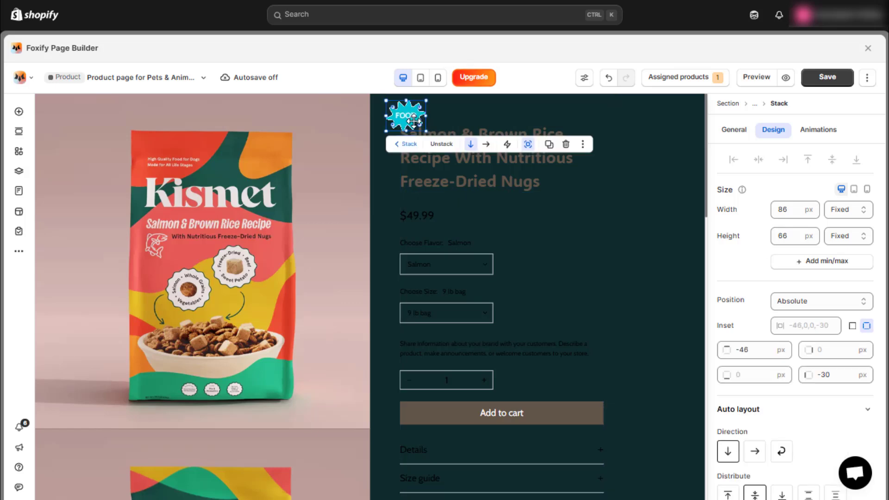
click(19, 171)
drag(133, 286, 139, 264)
click(623, 214)
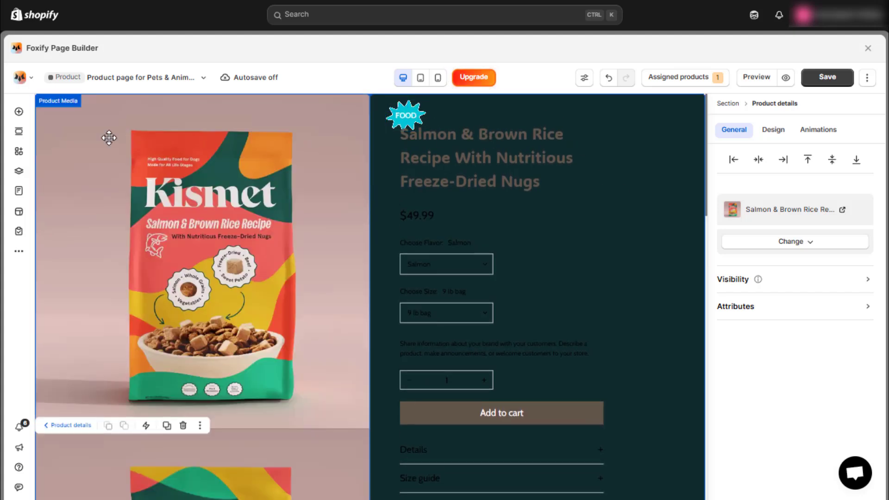
Add a Product description element between the price and the variant picker.
click(19, 111)
scroll(137, 383, down, 3)
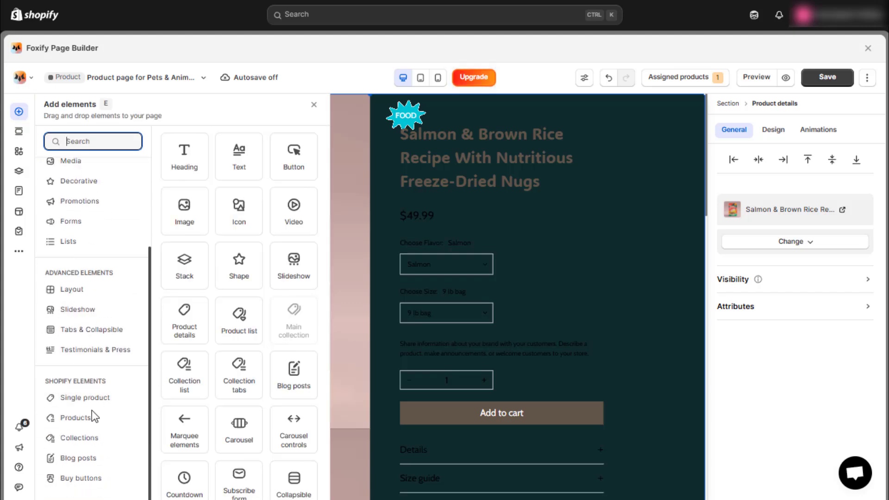
click(122, 400)
drag(215, 285, 470, 246)
scroll(470, 246, down, 1)
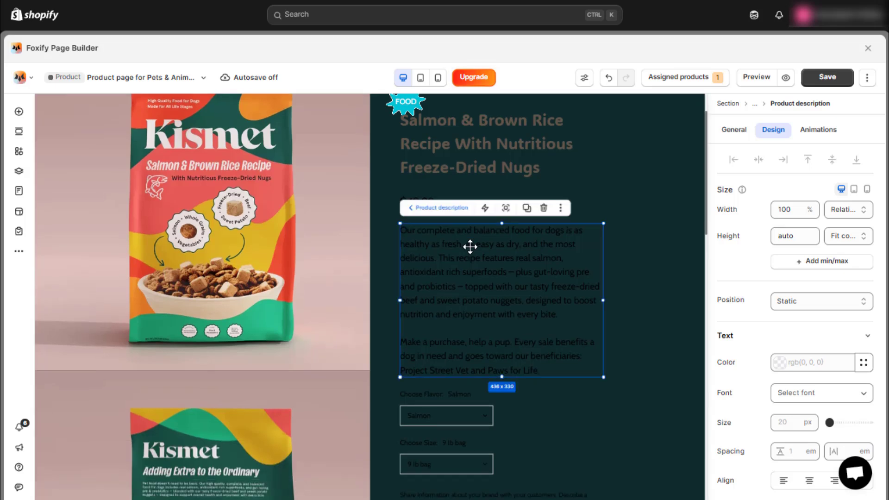
Set the variant picker's picker type to Buttons.
click(515, 413)
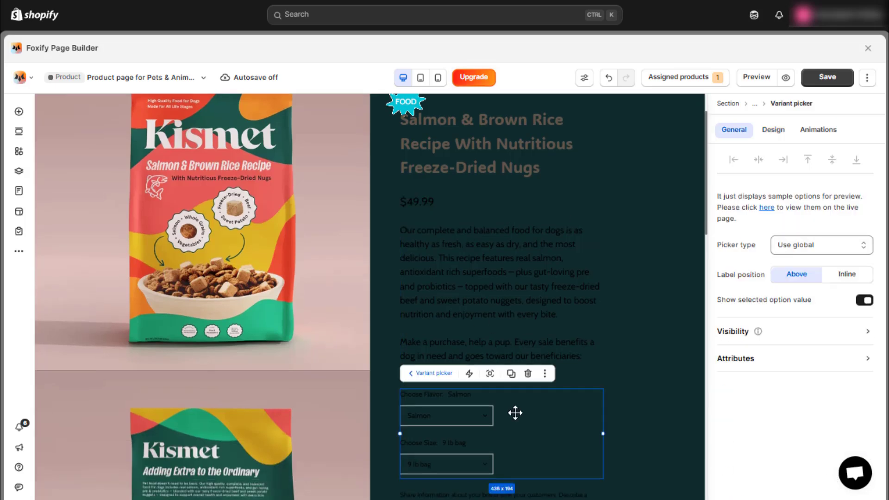
click(822, 249)
click(808, 309)
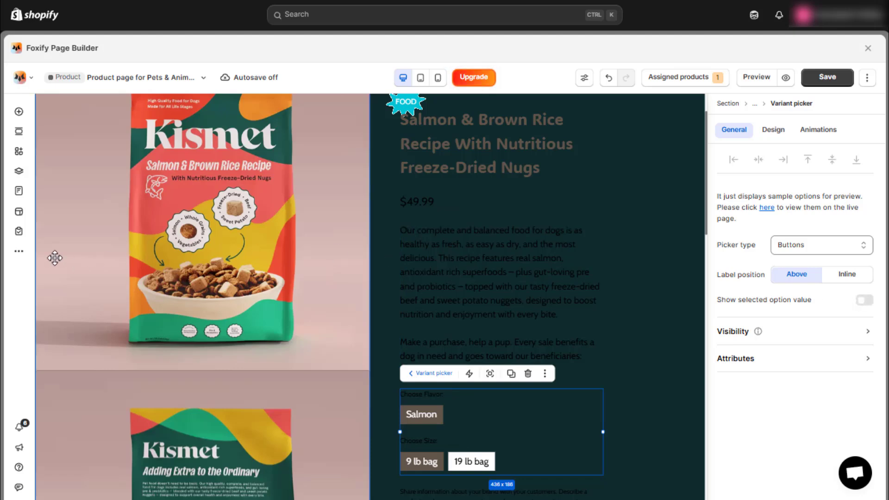
Append custom CSS giving the variant picker option buttons a transparent background, 1px solid #fff border and 9999px radius, and update the codes.
click(19, 250)
click(77, 230)
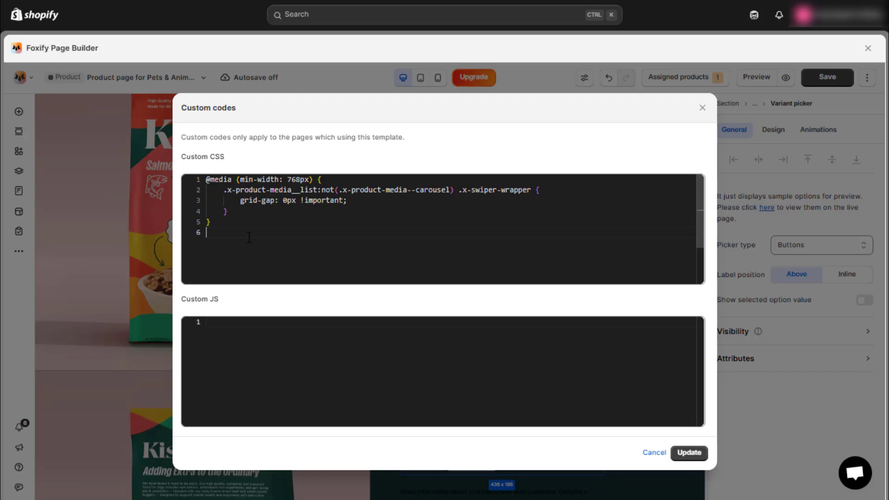
key(ctrl+v)
scroll(250, 237, up, 3)
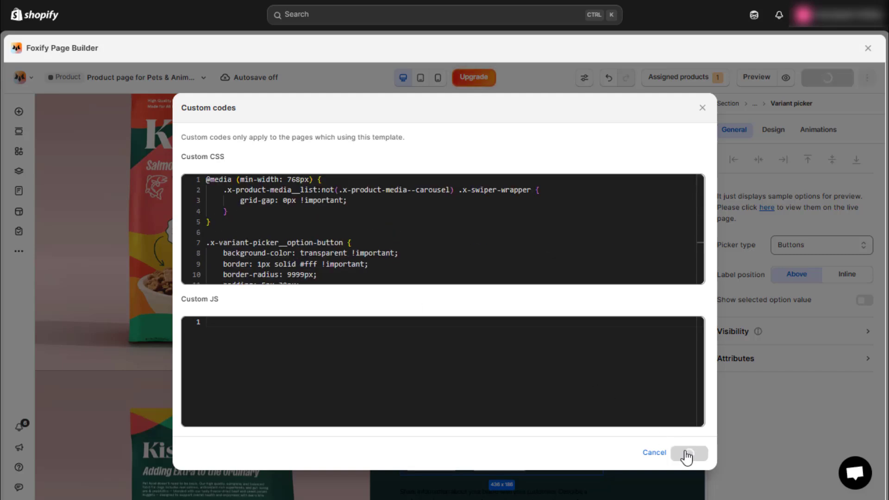
Check on the Kismet reference page where the Feeding Guidelines link leads.
scroll(607, 384, down, 5)
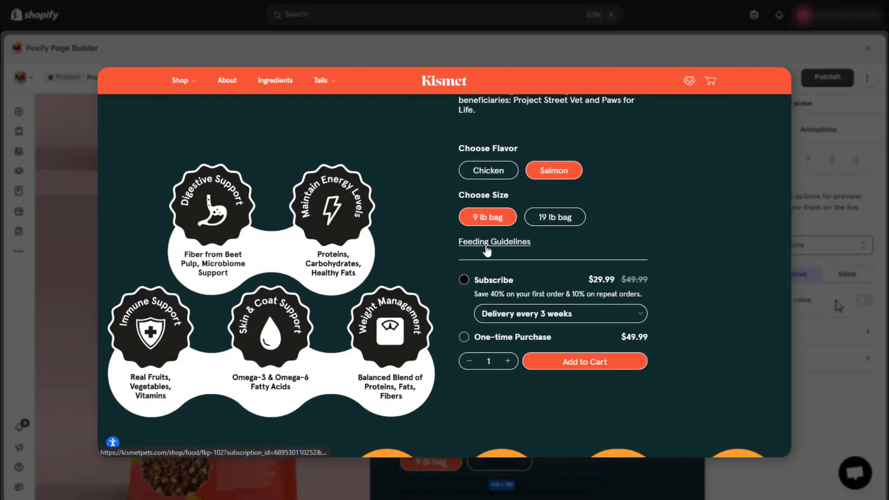
click(487, 250)
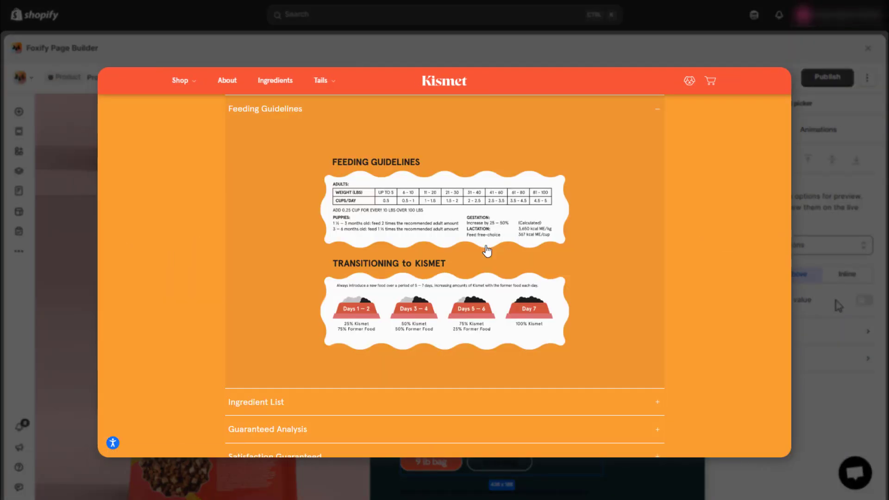
scroll(487, 250, up, 10)
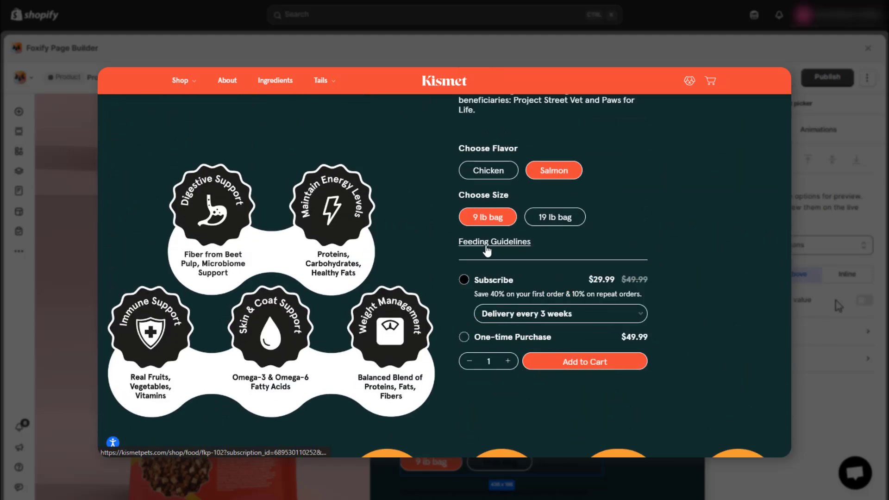
Add an underlined "Read more" style button below the variant picker and label it "Feeding Guidelines".
click(79, 139)
click(15, 114)
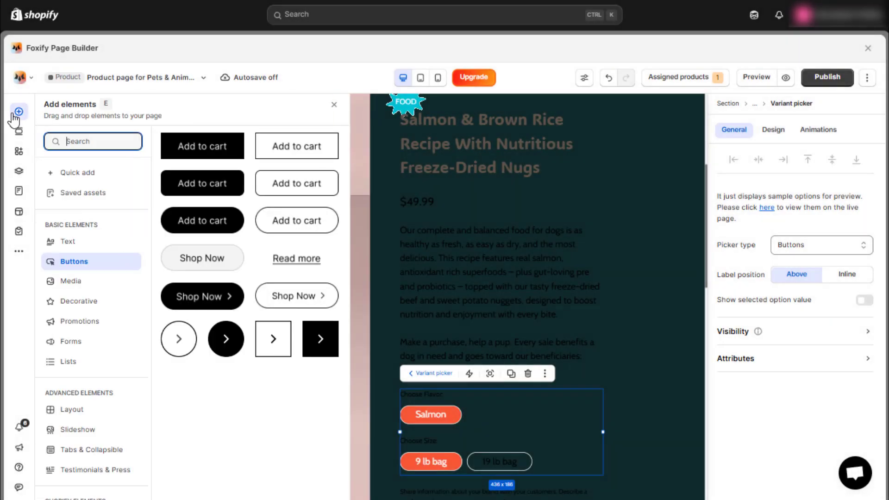
drag(296, 254, 495, 471)
scroll(494, 471, down, 4)
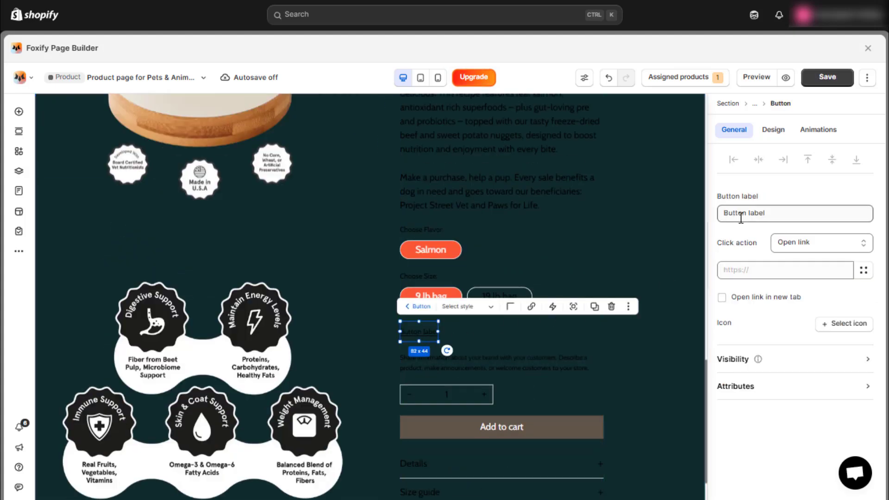
triple_click(741, 218)
text(Feeding Guidelines)
Set the Feeding Guidelines button's click action to Jump to anchor with the target x-u256d8mk.
click(804, 241)
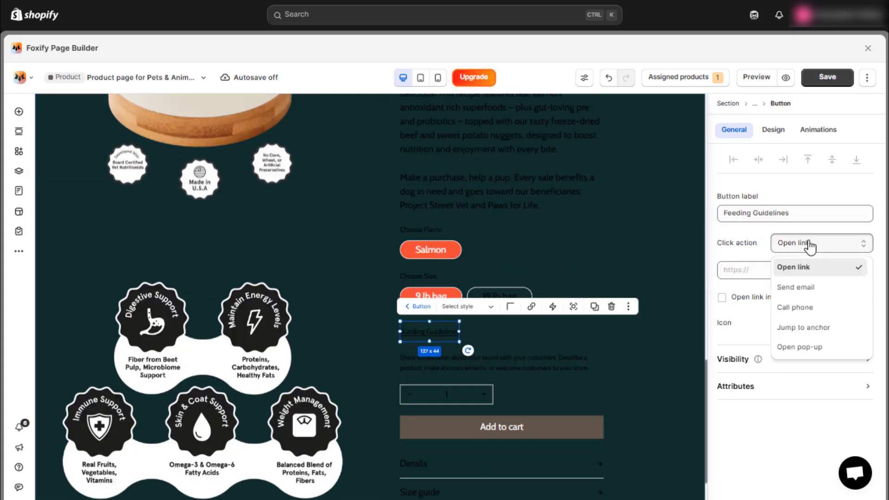
click(815, 327)
click(768, 269)
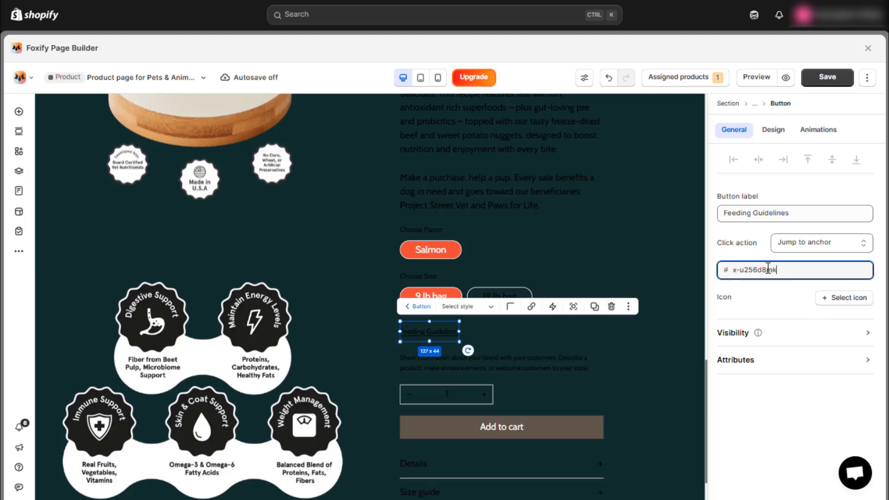
Give the Feeding Guidelines button the white text color rgb(255, 255, 255) and the Cabin font.
click(774, 130)
scroll(792, 238, down, 5)
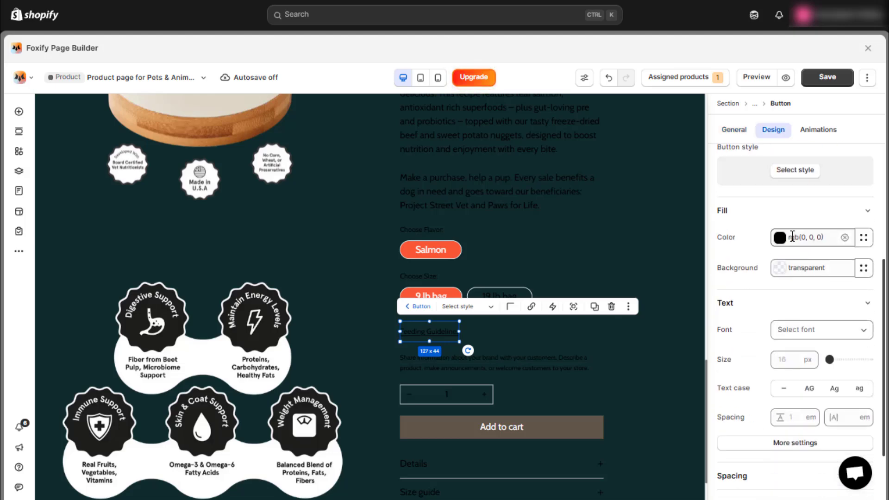
click(792, 238)
click(669, 425)
click(810, 330)
text(ca)
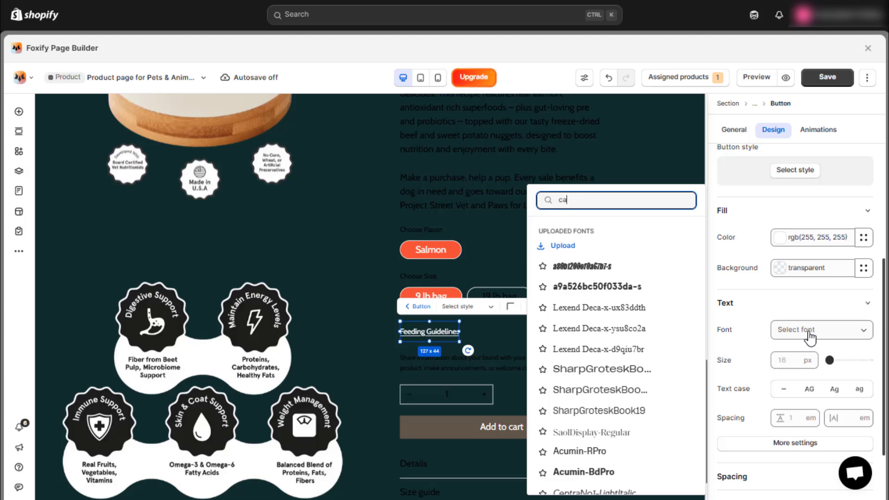
text(bin)
click(583, 342)
Set the Feeding Guidelines text to 20 px with 1.25 em line spacing and 0.02 em letter spacing.
scroll(804, 338, down, 2)
click(793, 322)
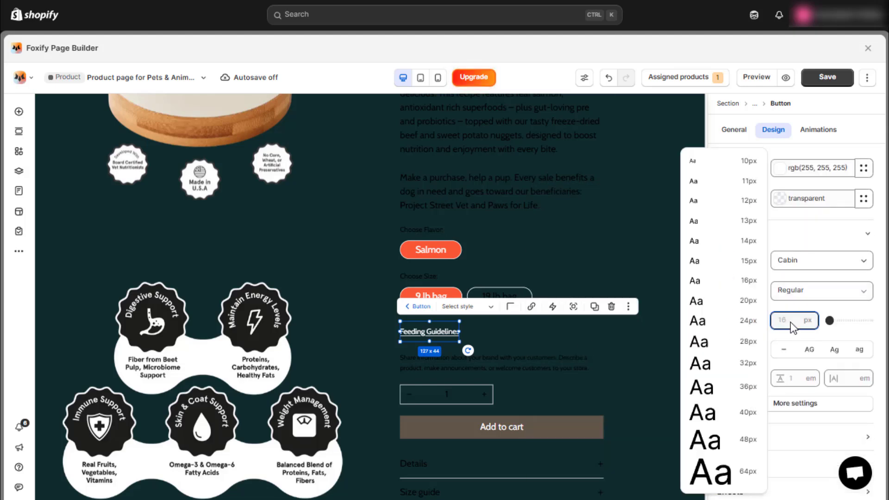
text(20)
click(803, 309)
click(800, 383)
click(832, 353)
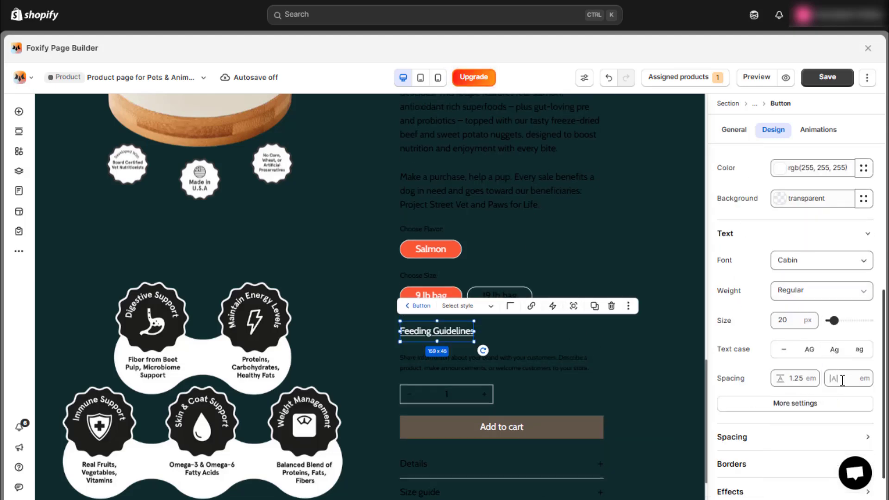
click(842, 381)
click(822, 393)
scroll(792, 398, down, 1)
click(791, 397)
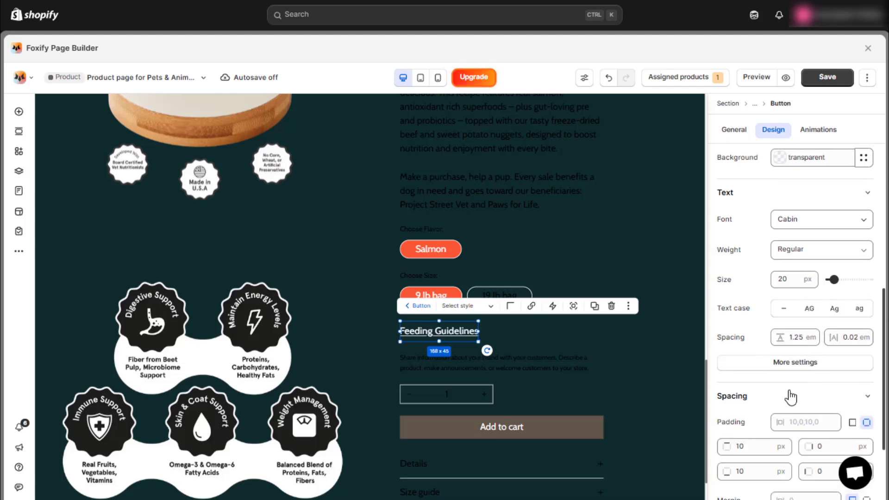
scroll(791, 397, up, 5)
click(734, 129)
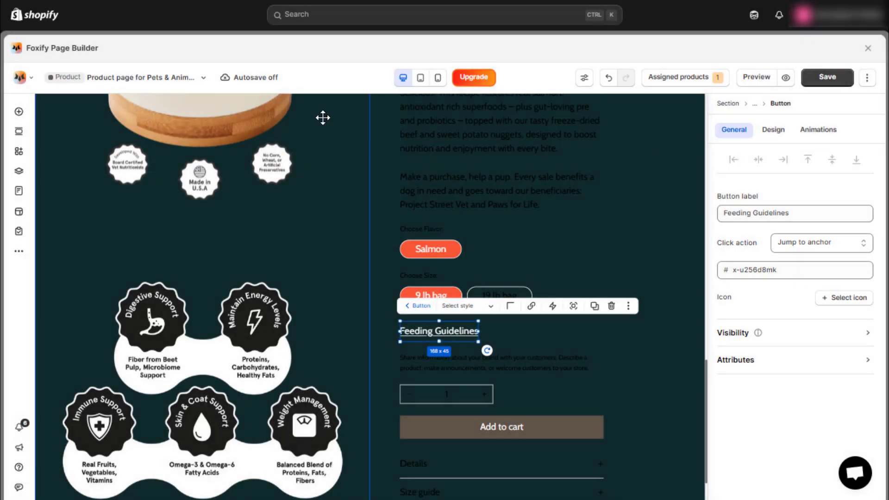
Add a Stack above the quantity input with 100% width and a minimum height of 42 px.
click(20, 114)
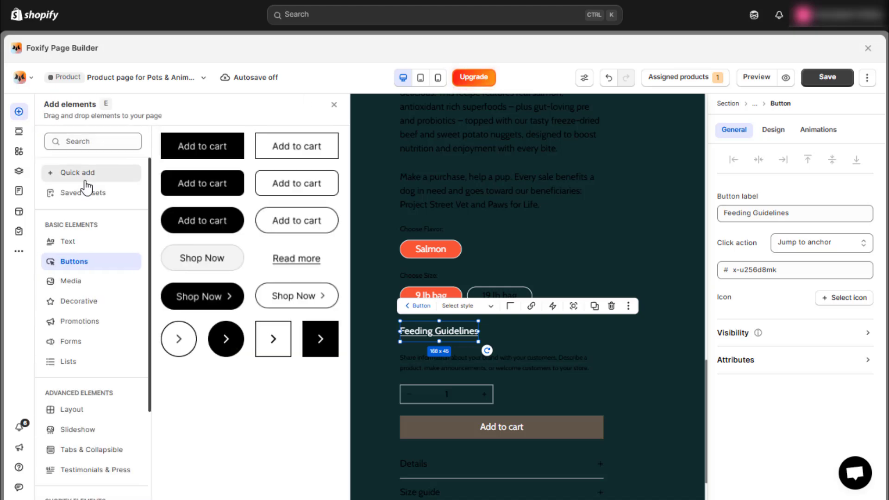
click(65, 172)
drag(181, 261, 505, 386)
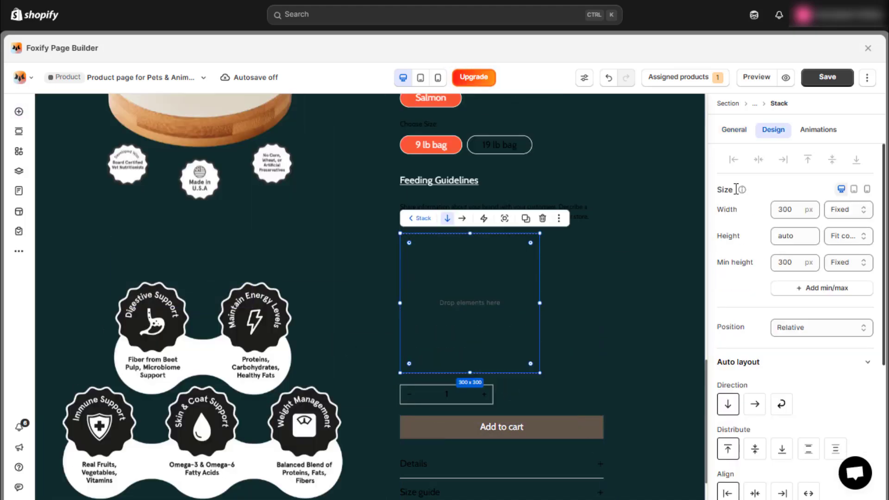
key(Return)
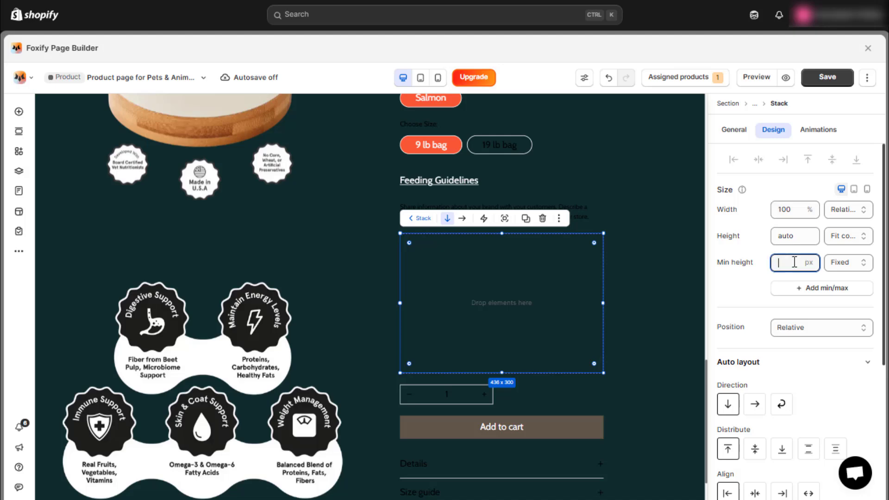
click(761, 246)
Move the quantity input and the Add to cart button into the new Stack.
scroll(775, 285, down, 2)
drag(451, 389, 450, 337)
drag(488, 430, 491, 403)
Lay out the quantity and Add to cart Stack horizontally, centered in both directions, with an 8 px gap.
click(579, 399)
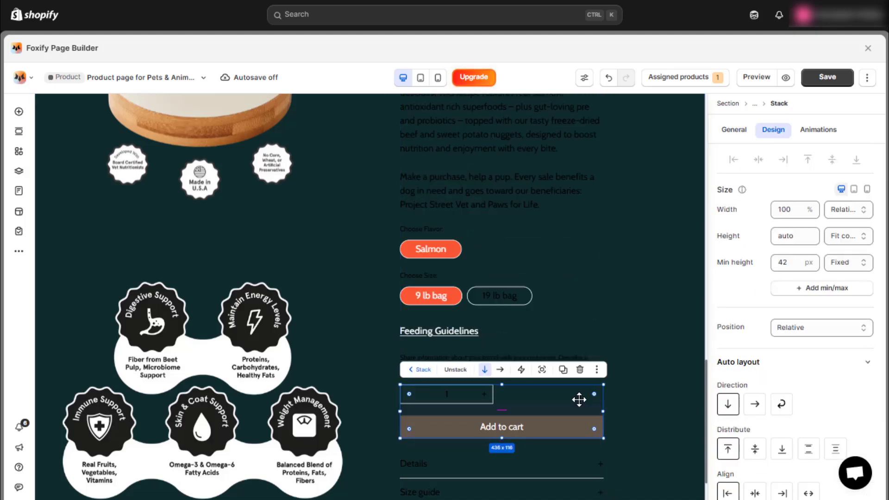
click(755, 404)
scroll(822, 370, down, 5)
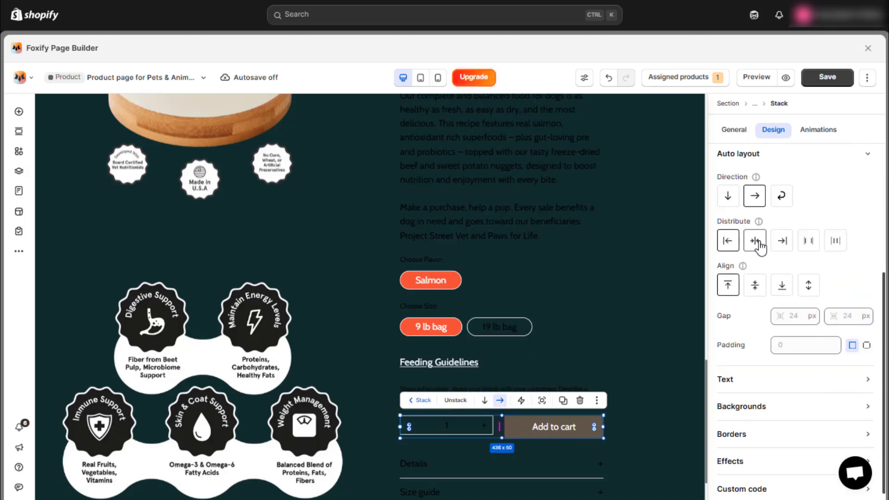
click(801, 317)
click(848, 292)
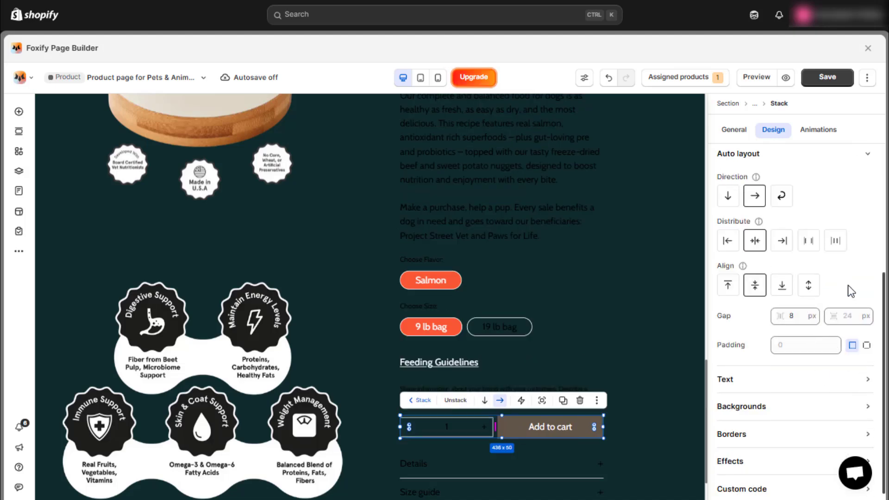
Resize the quantity input to 136 px wide and 38 px high.
click(473, 426)
scroll(794, 234, up, 5)
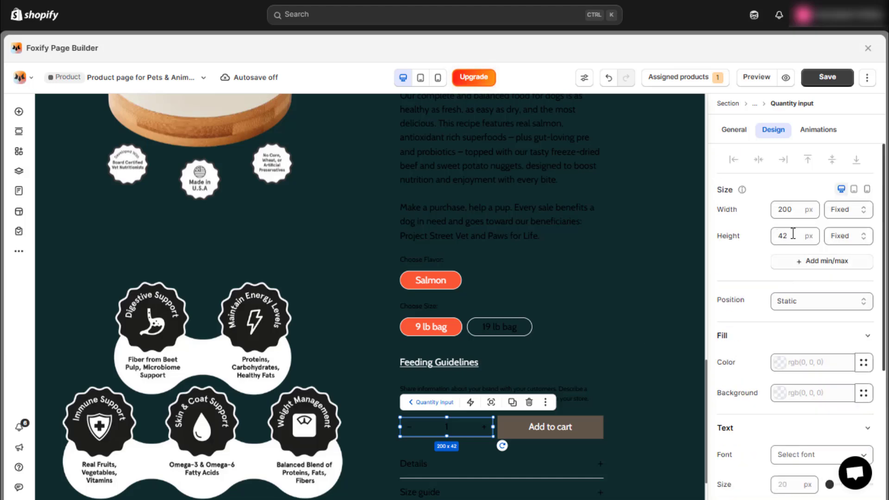
click(798, 209)
text(136)
key(Tab)
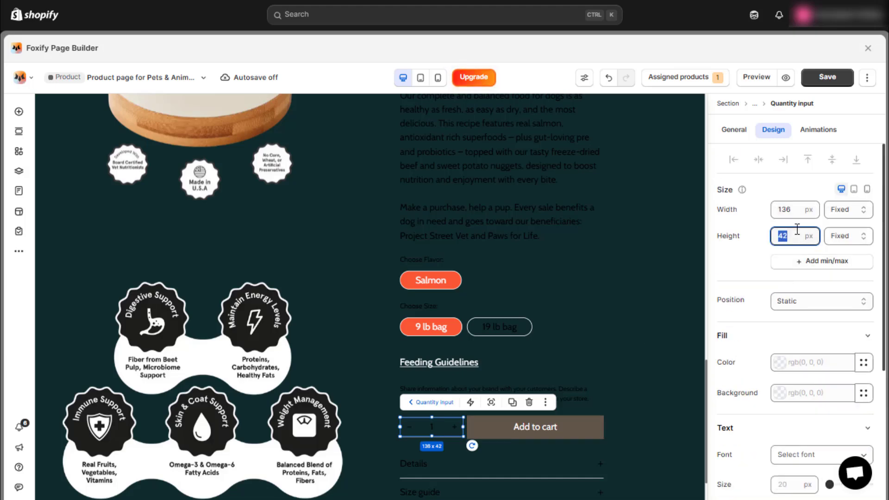
Style the quantity input's text in white rgb(255, 255, 255) with the Cabin font, Regular weight, at 20 px.
scroll(796, 220, down, 1)
click(822, 293)
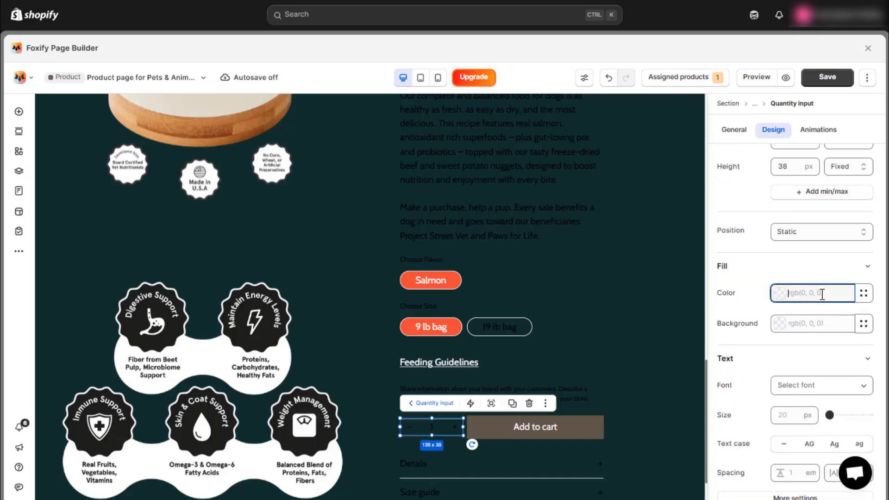
click(669, 480)
click(768, 376)
scroll(798, 352, down, 1)
click(798, 319)
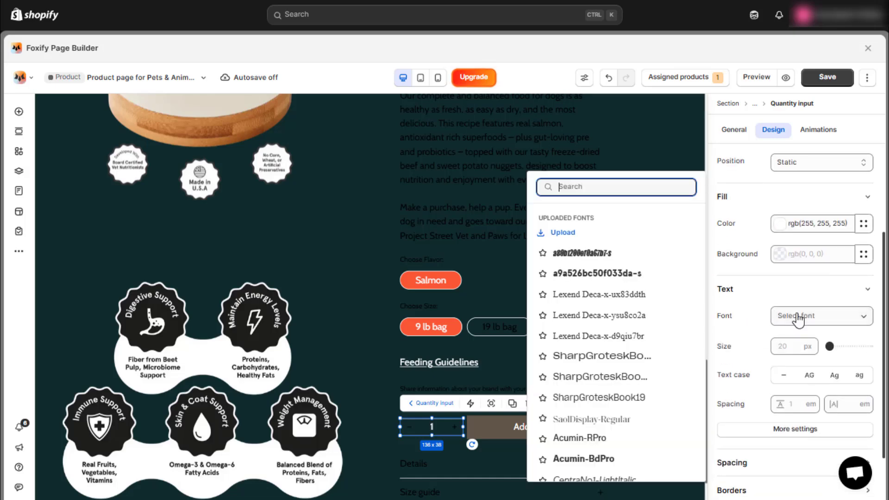
text(cabi)
key(Return)
click(791, 372)
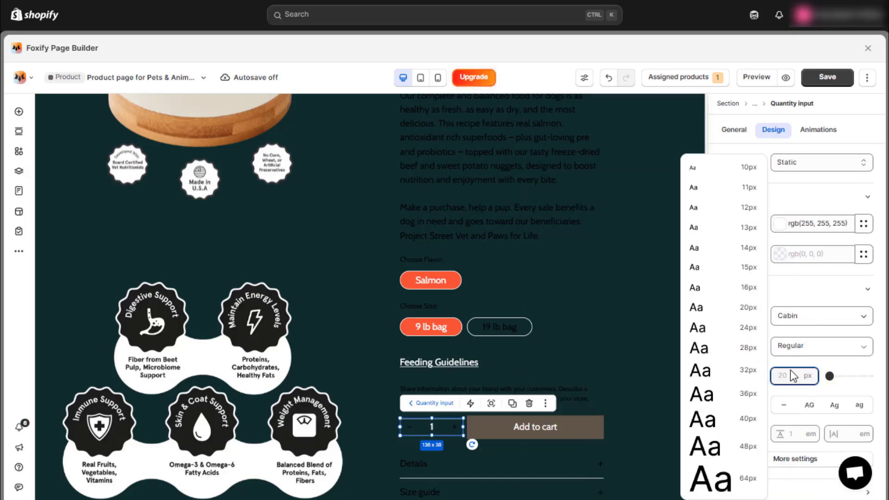
Give the quantity input a solid white border with a width of 1 and a radius of 9999.
scroll(792, 363, down, 2)
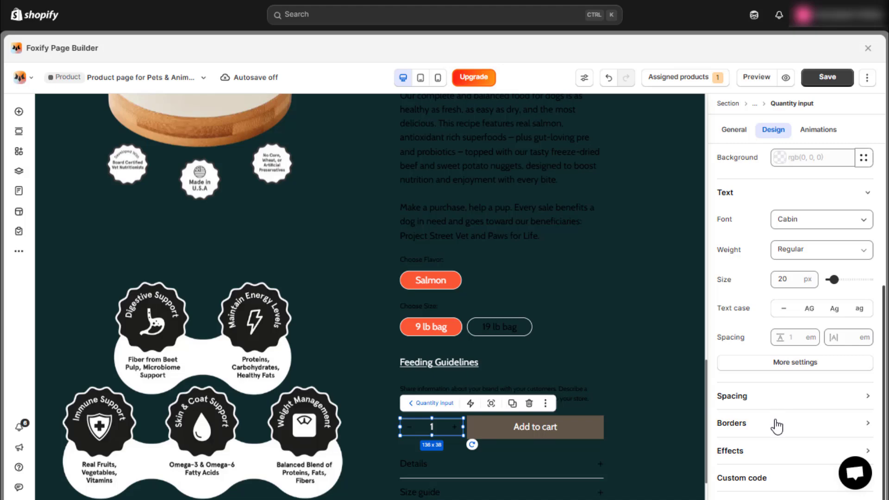
click(777, 425)
scroll(785, 404, down, 3)
click(787, 357)
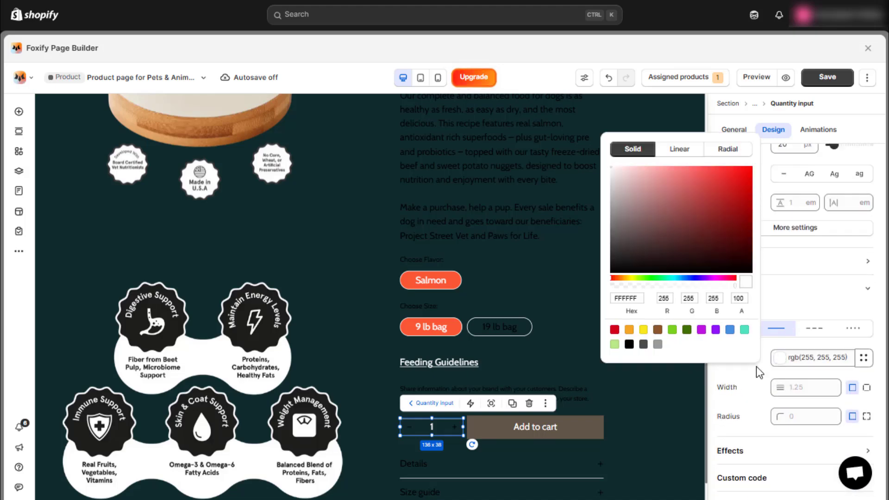
click(804, 388)
text(1)
click(816, 411)
text(9999)
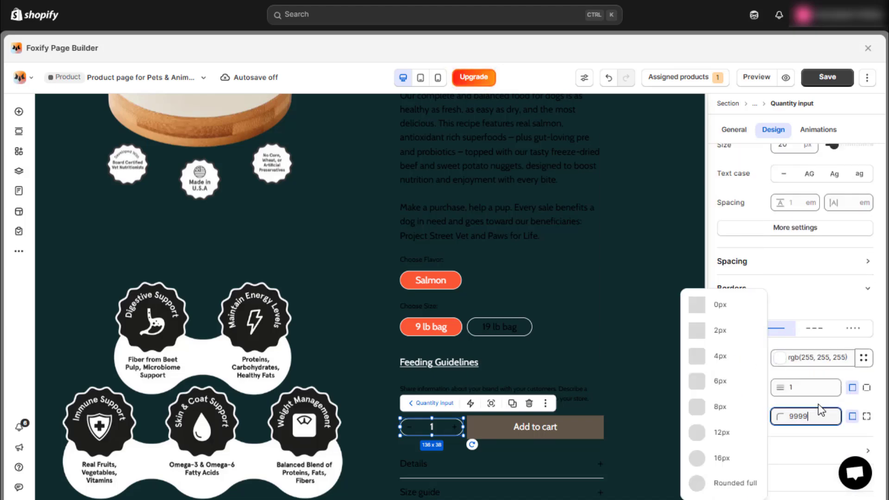
Set the Add to cart button's height to 38 px.
click(573, 427)
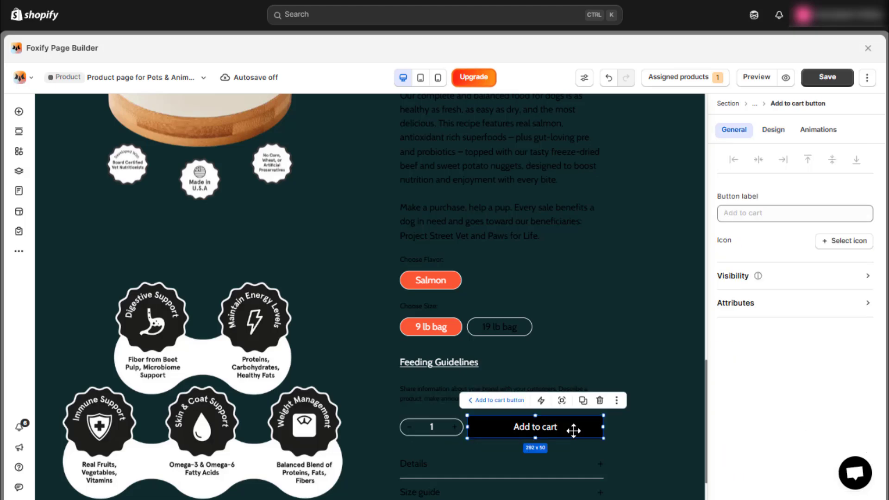
click(774, 132)
click(792, 208)
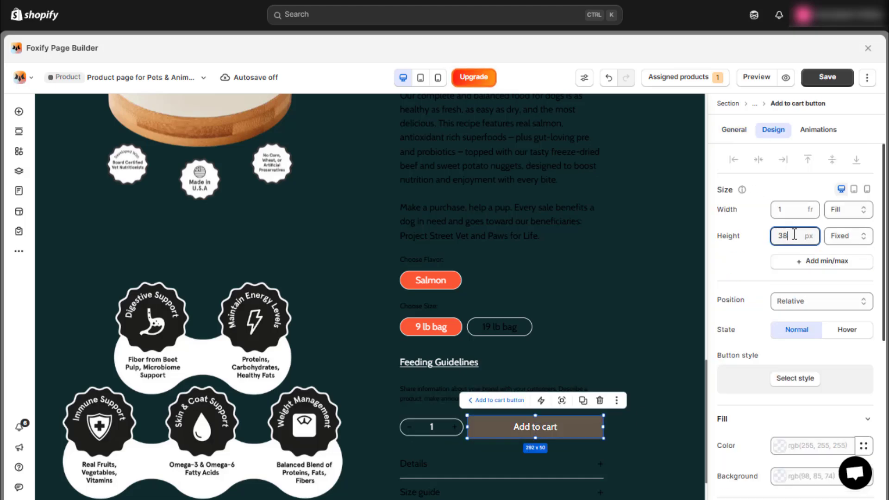
click(779, 249)
Set the Add to cart button's text color to white rgb(255, 255, 255) and its background to #f95736.
scroll(779, 249, down, 3)
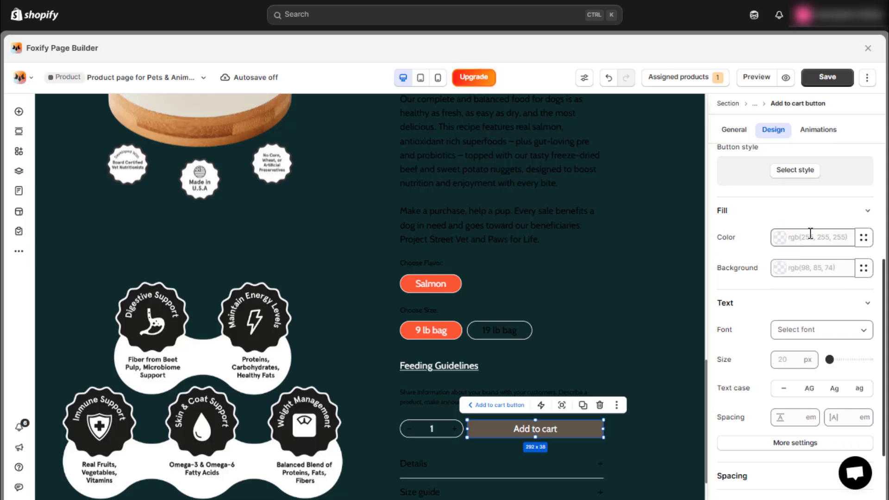
click(810, 234)
click(670, 424)
click(813, 267)
text(#f95738)
click(812, 255)
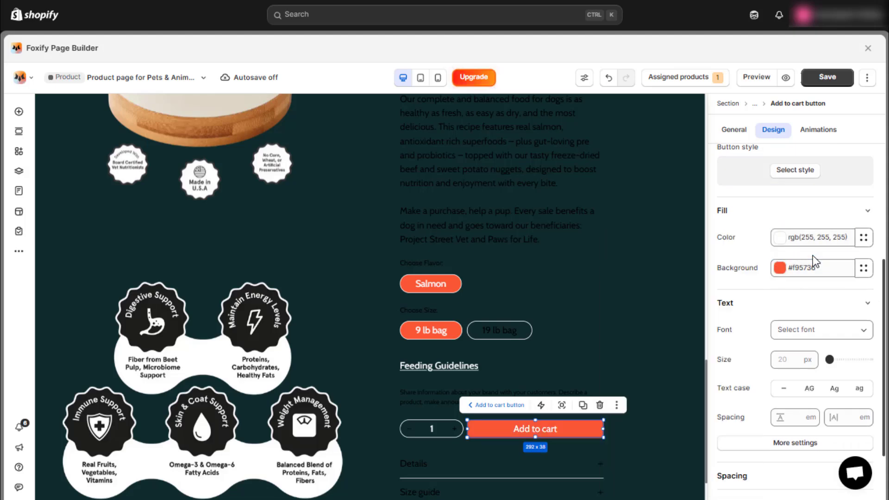
Set the Add to cart button's label to the Cabin font at 20 px.
scroll(797, 264, down, 2)
click(787, 261)
text(cabi)
click(630, 276)
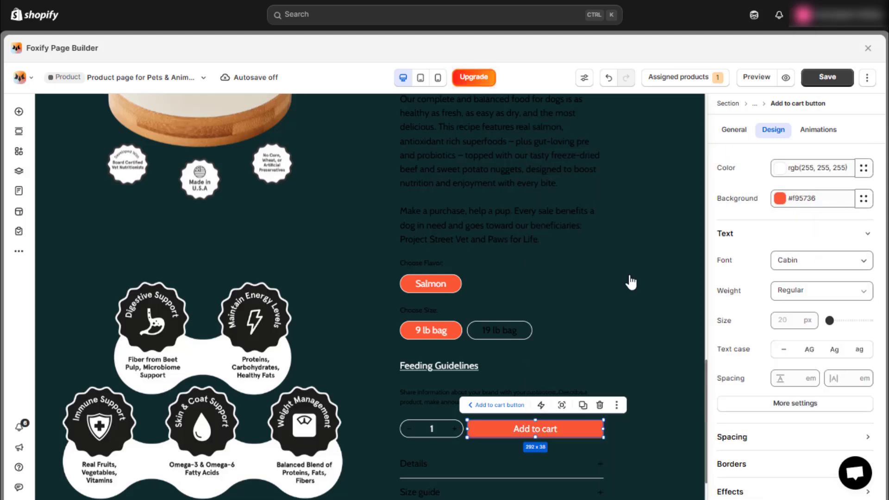
click(787, 320)
Give the Add to cart button a solid white border with a width of 1 and a radius of 9999.
scroll(788, 320, down, 5)
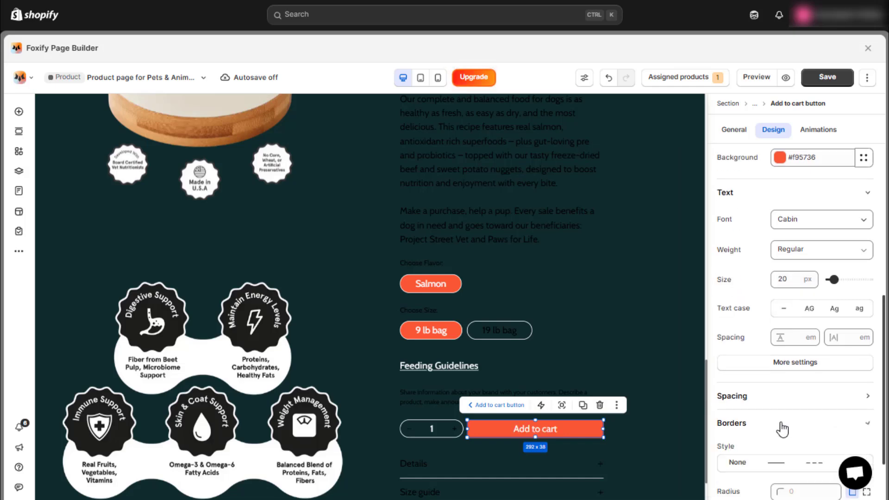
click(788, 417)
click(672, 403)
click(807, 440)
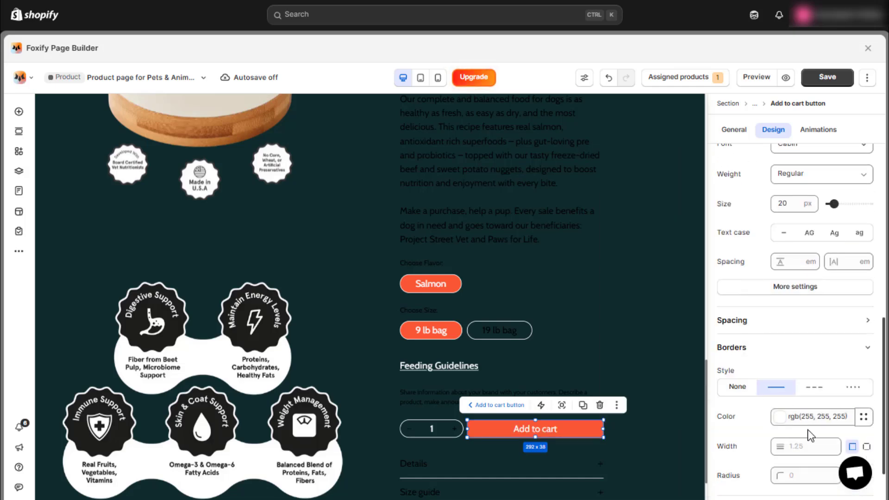
scroll(810, 417, down, 2)
click(808, 416)
text(9999)
key(Return)
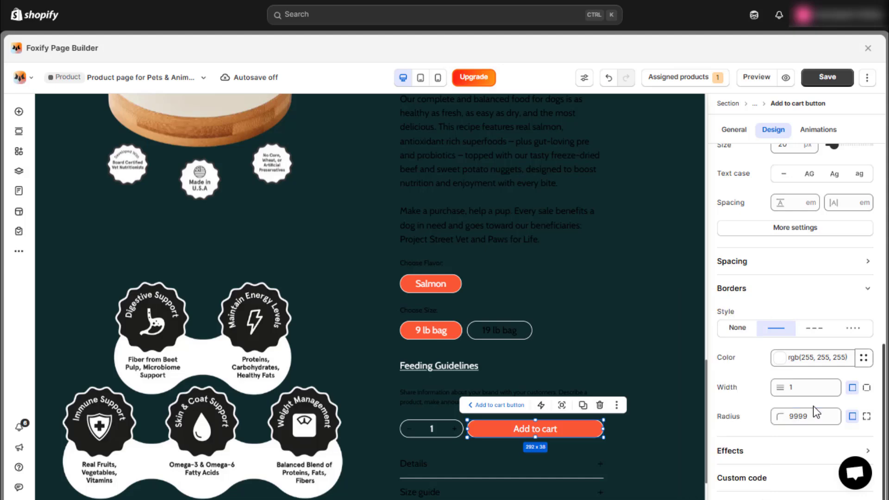
Increase the quantity to 2 in the quantity input.
click(452, 431)
click(18, 251)
click(75, 231)
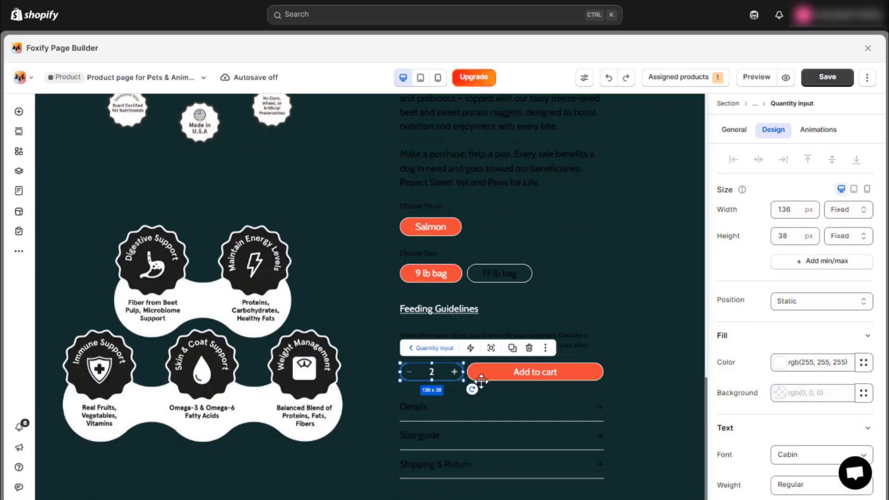
Delete the collapsible with Details, Size guide and Shipping & Return, and the placeholder brand text above the cart row.
click(549, 402)
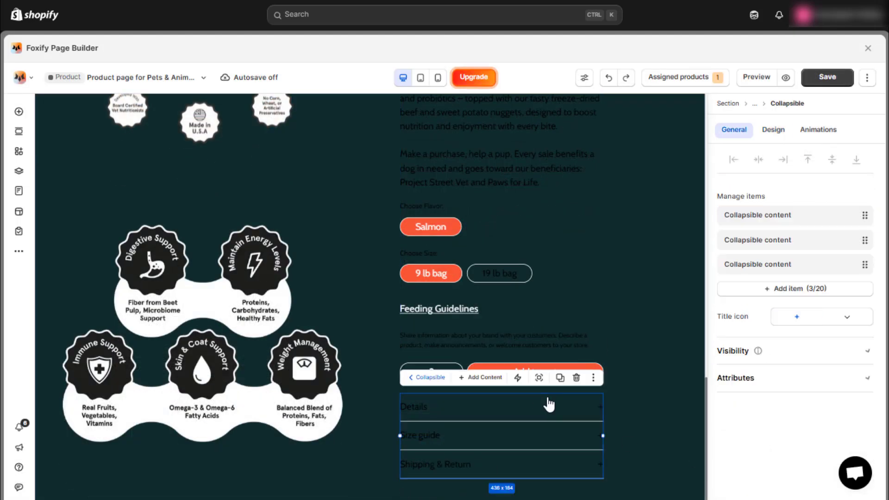
key(Delete)
click(543, 435)
click(541, 438)
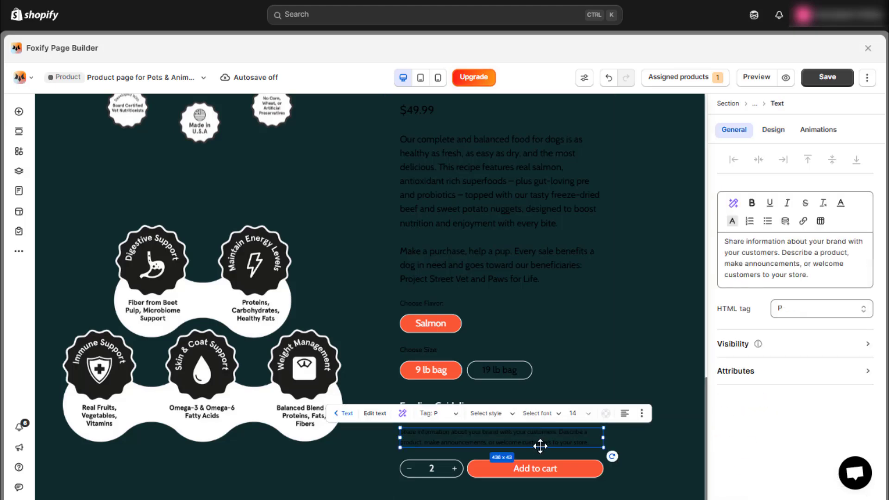
key(Delete)
Change the product title's text color to white rgb(255, 255, 255).
scroll(495, 154, up, 2)
click(495, 155)
click(494, 155)
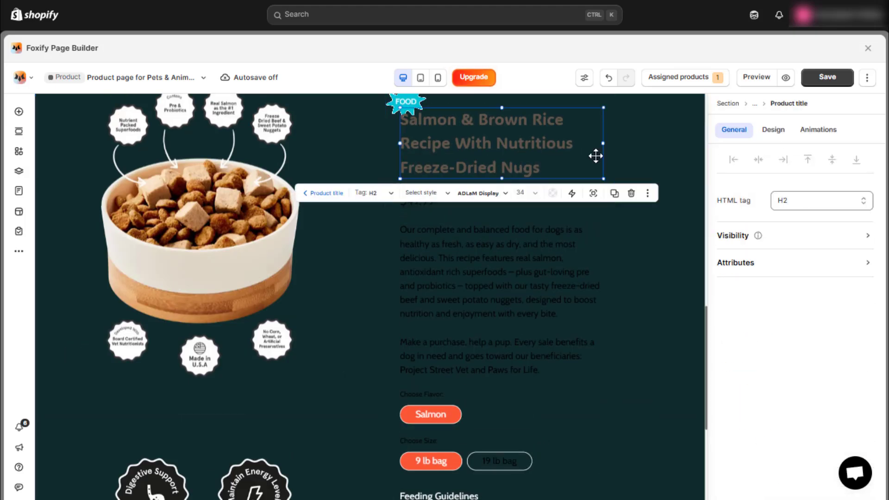
click(773, 130)
scroll(808, 291, down, 3)
click(806, 284)
click(671, 283)
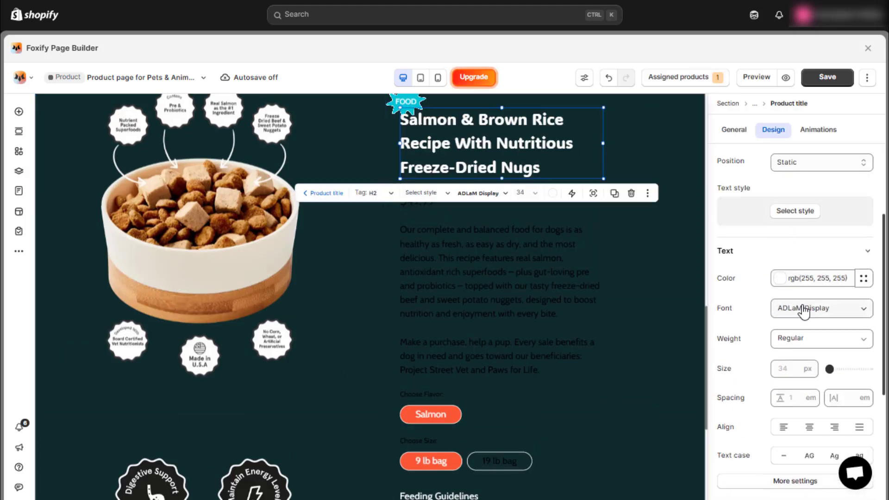
Set the product title to the Oswald font, Medium weight, at 43 px.
click(805, 310)
text(oswald)
click(564, 393)
click(829, 338)
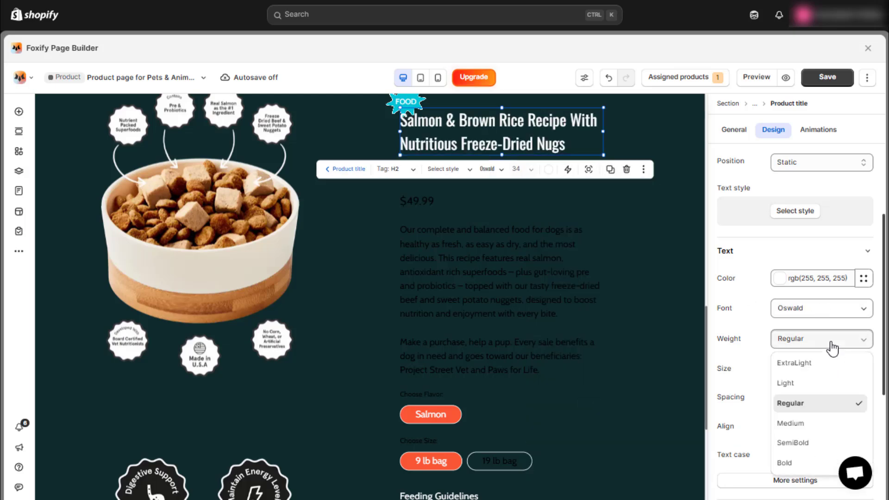
click(792, 423)
click(793, 369)
text(43)
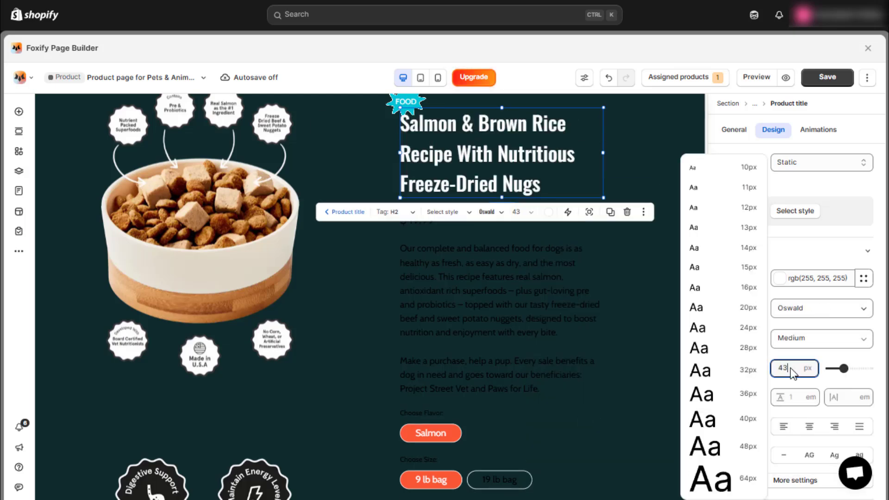
Give the product title 1.25 em line spacing, Denser letter spacing and an italic text style.
click(787, 398)
click(840, 366)
click(841, 400)
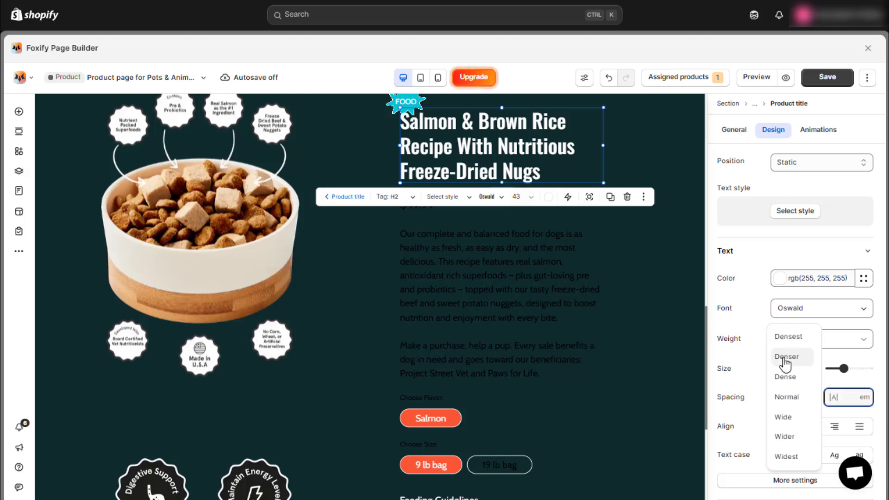
click(784, 363)
click(795, 480)
click(671, 454)
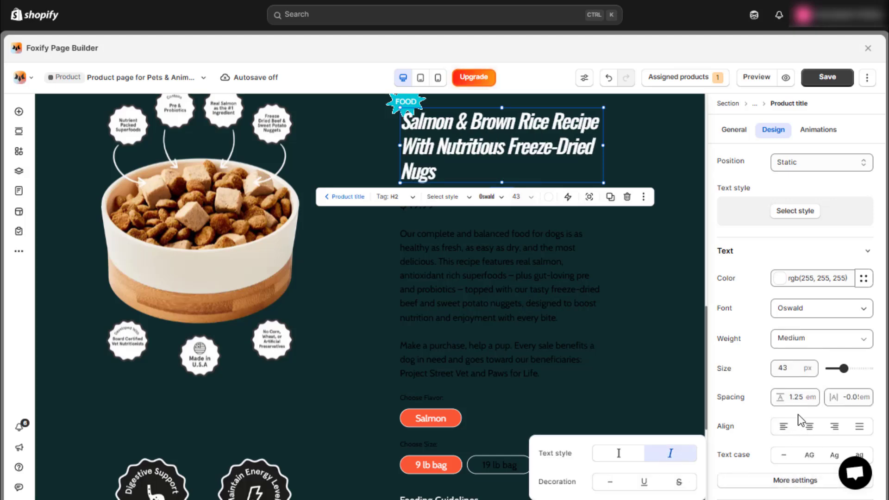
Set the product price's text to white rgb(255, 255, 255) in the Cabin font.
click(498, 211)
click(773, 130)
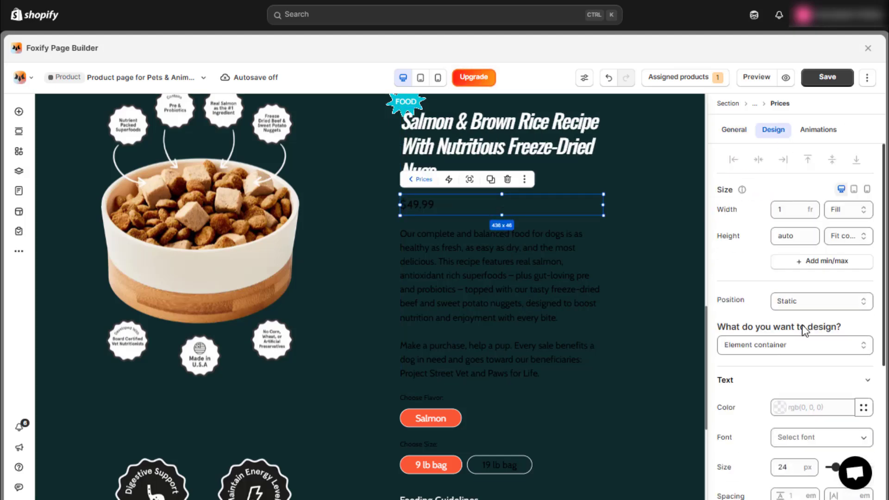
click(804, 407)
click(669, 403)
click(787, 394)
click(801, 436)
text(cabi)
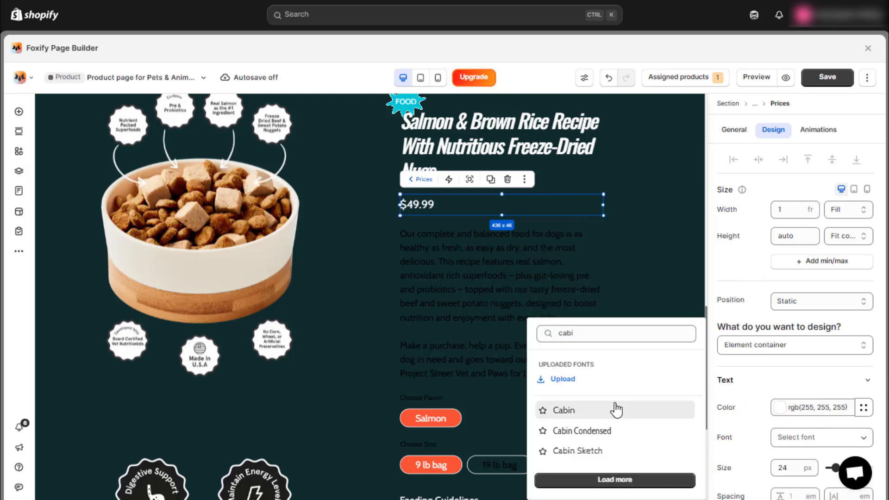
click(616, 409)
Make the product price Bold and set its size to 20 px.
scroll(806, 277, down, 4)
click(803, 272)
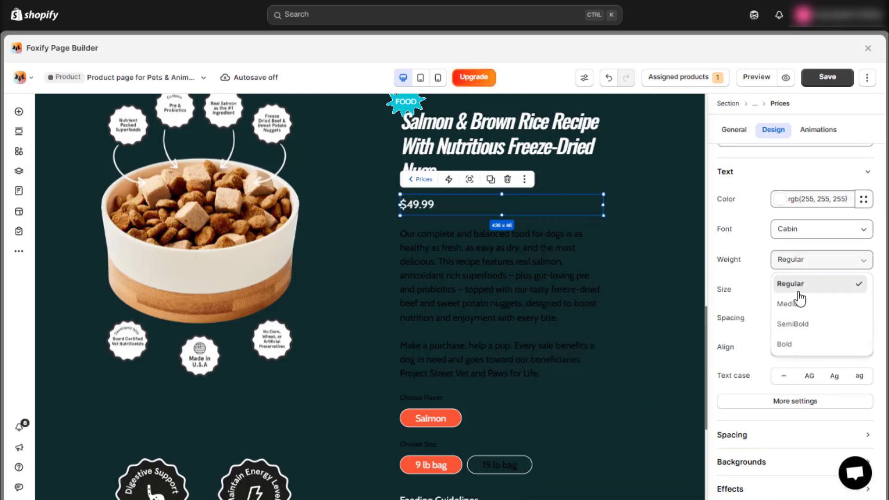
click(792, 344)
click(796, 288)
key(BackSpace)
text(0)
key(Return)
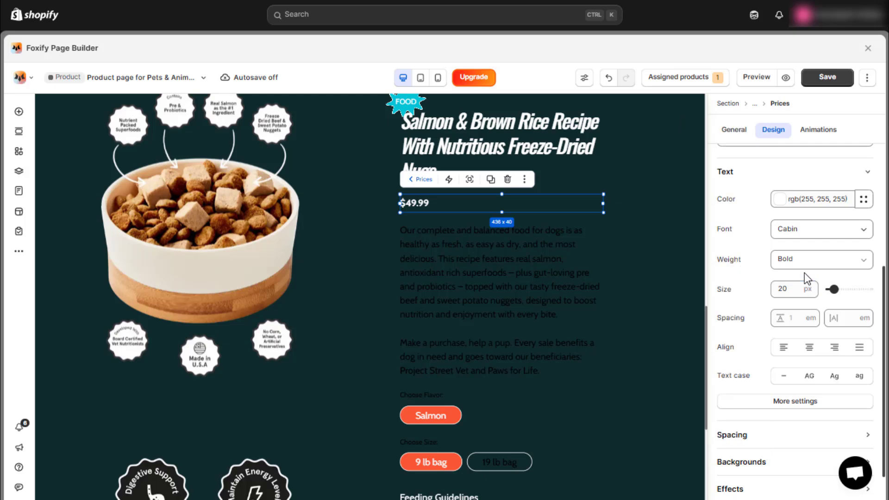
Set the product description's text to white rgb(255, 255, 255) in the Cabin font.
scroll(805, 275, down, 1)
click(568, 261)
scroll(790, 201, up, 2)
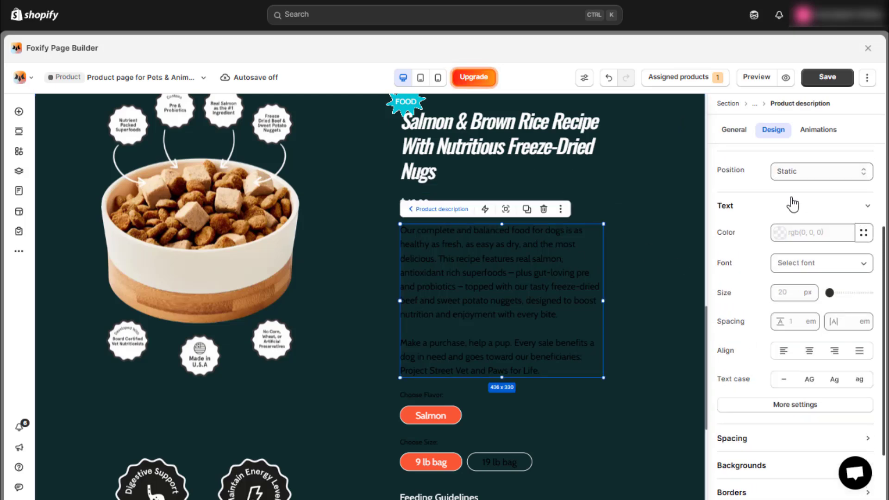
click(787, 232)
click(668, 422)
click(843, 268)
click(843, 267)
text(cab)
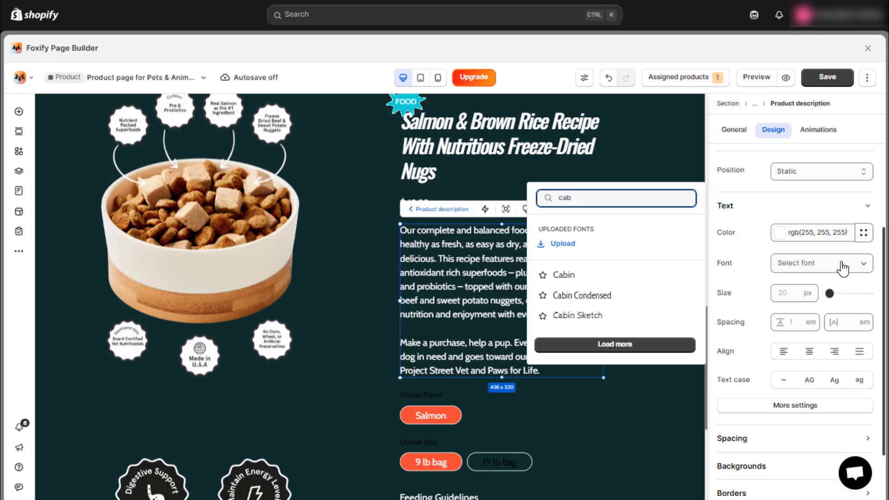
click(556, 272)
Set the product description's size to 20 px, with 1.25 em line spacing and 0.02 em letter spacing.
click(802, 323)
text(20)
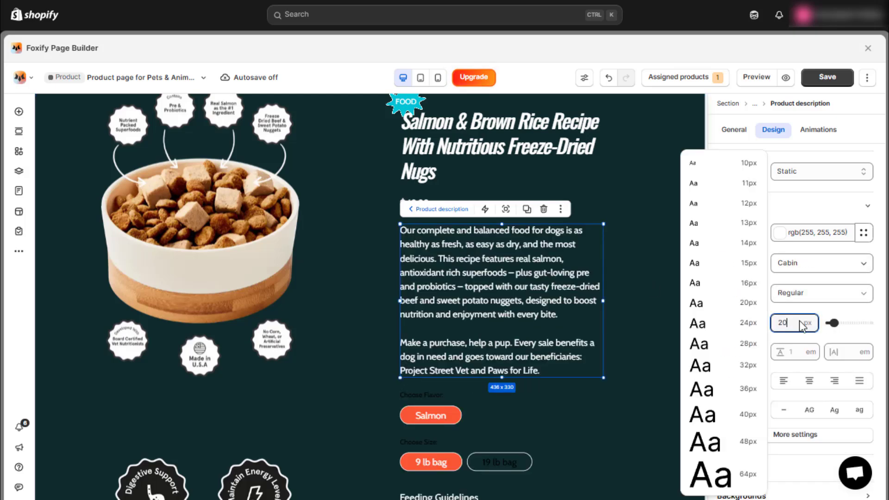
key(Return)
click(801, 354)
click(838, 326)
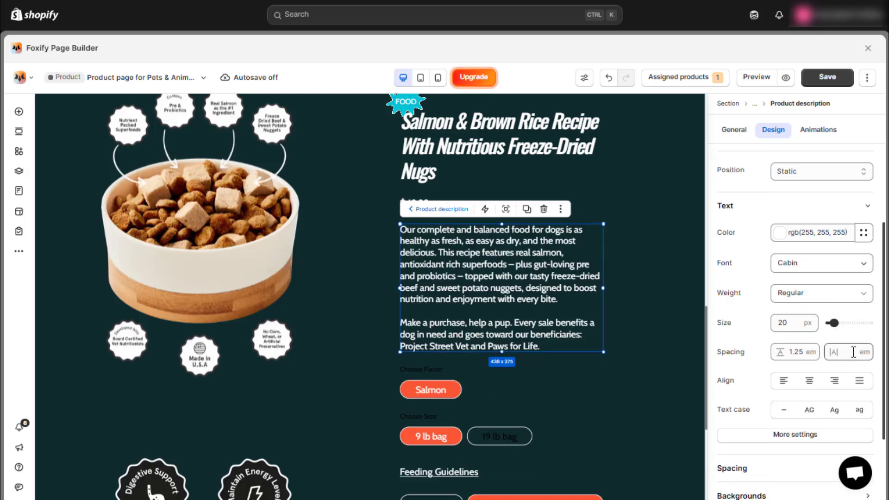
click(851, 352)
click(799, 373)
Add padding to the product description of 20 px on the right and 40 px at the bottom.
scroll(772, 448, down, 1)
scroll(771, 448, down, 1)
click(803, 404)
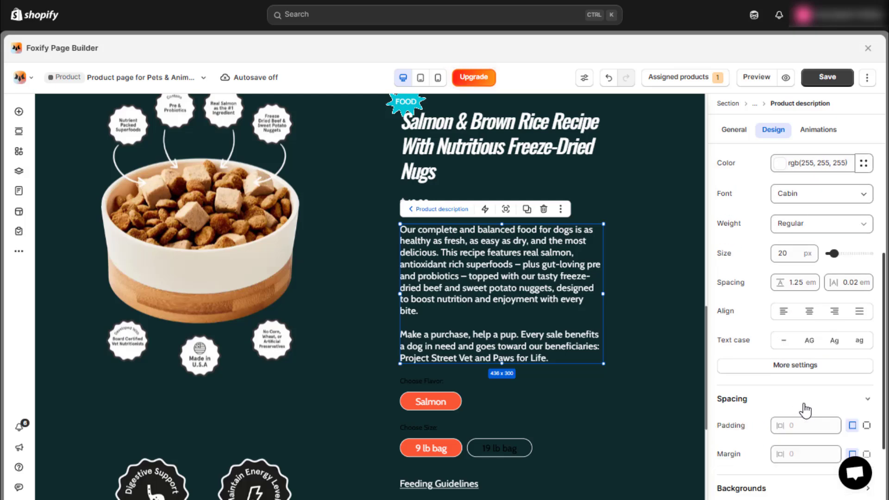
scroll(805, 404, down, 1)
click(867, 357)
click(850, 381)
text(20)
key(Return)
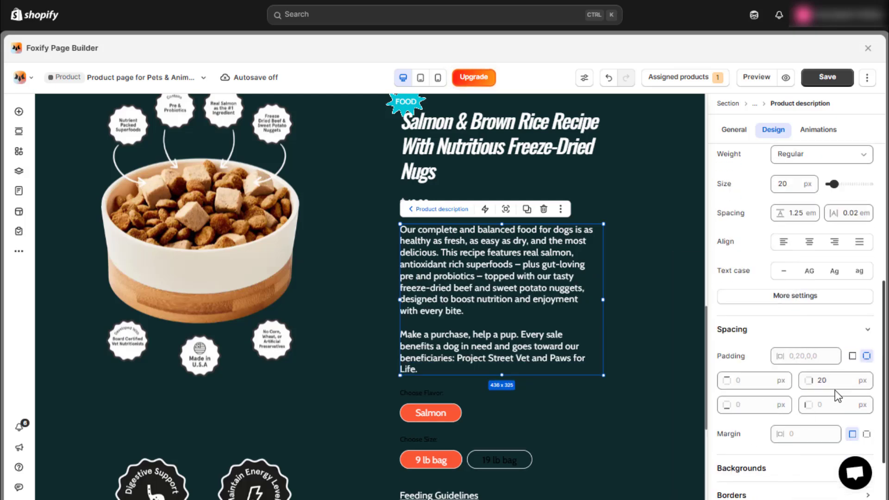
click(762, 405)
text(40)
key(Return)
Set the variant picker's element container text to white rgb(255, 255, 255) in the Cabin font at 20 px.
scroll(499, 429, down, 1)
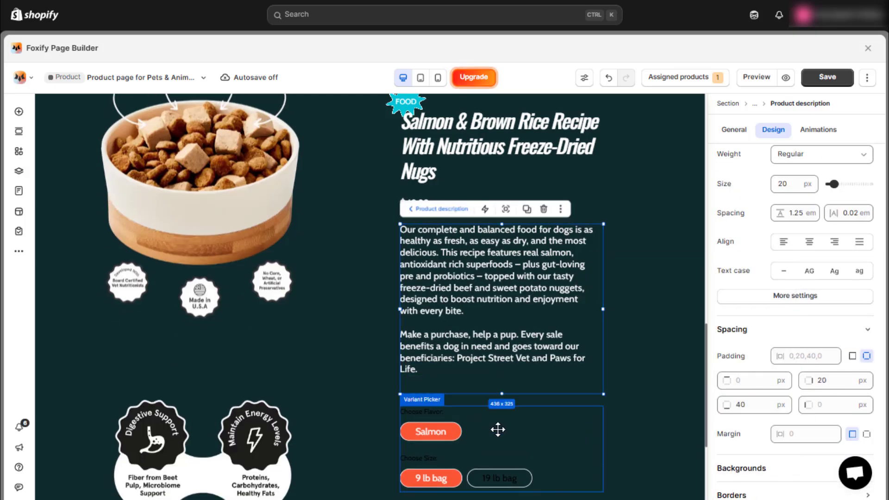
click(498, 429)
click(773, 129)
scroll(789, 280, down, 2)
click(787, 337)
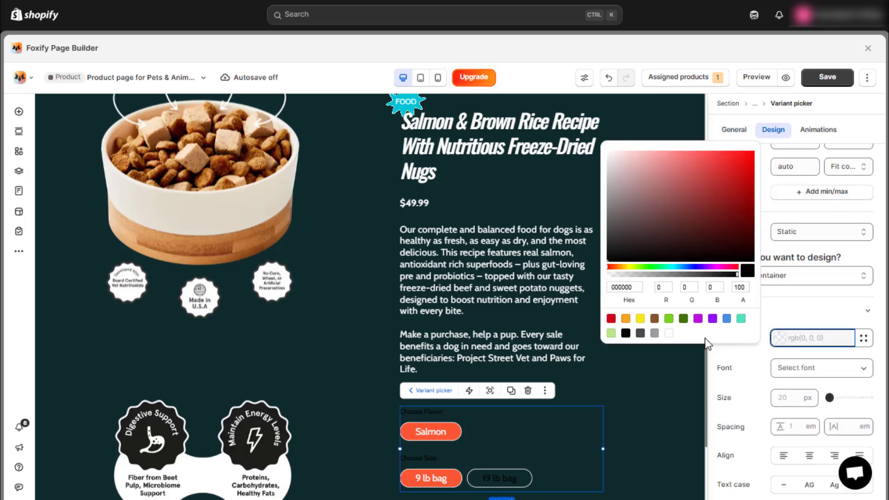
click(668, 339)
click(843, 369)
text(cab)
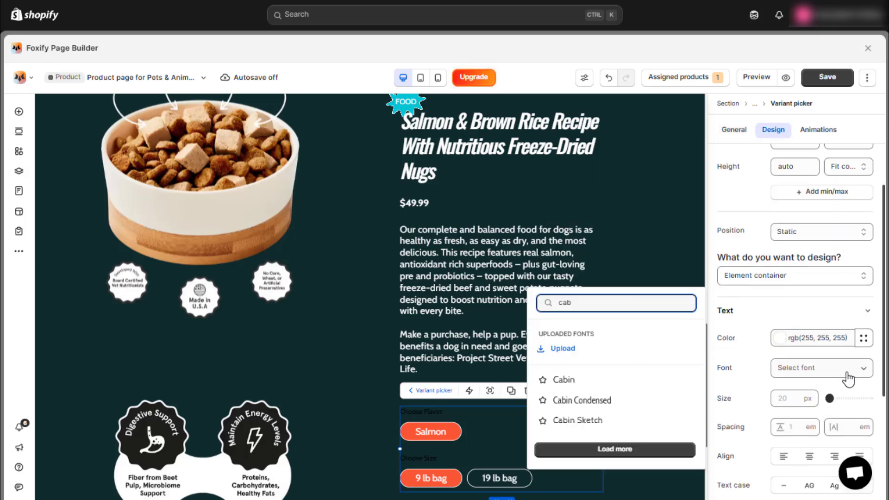
click(687, 376)
click(790, 426)
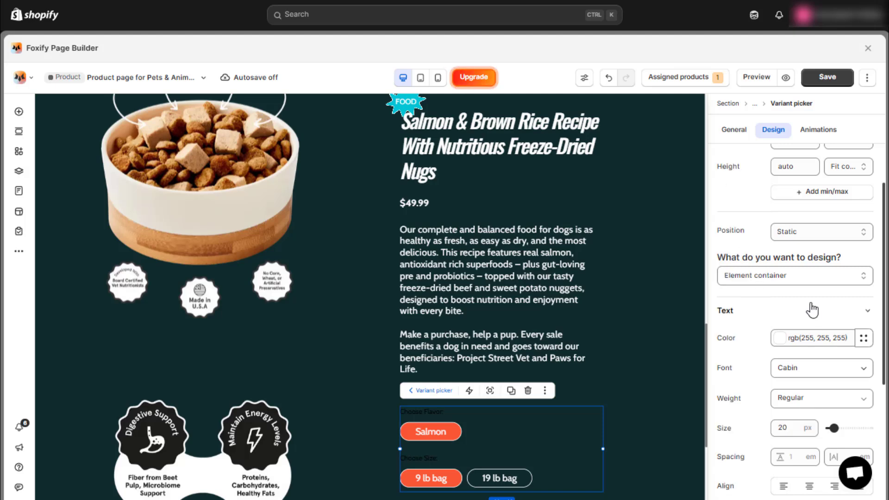
Set the variant picker's option labels to white rgb(255, 255, 255) in the Cabin font.
click(818, 276)
click(750, 317)
click(787, 338)
click(668, 333)
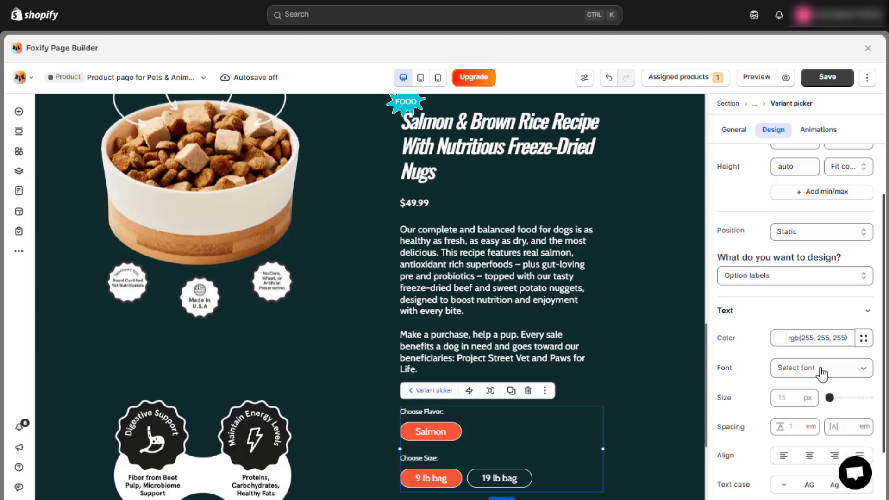
click(820, 371)
text(cabi)
click(605, 381)
Style the option labels as SemiBold, 20 px, with 0.02 em letter spacing, and save the page.
click(819, 398)
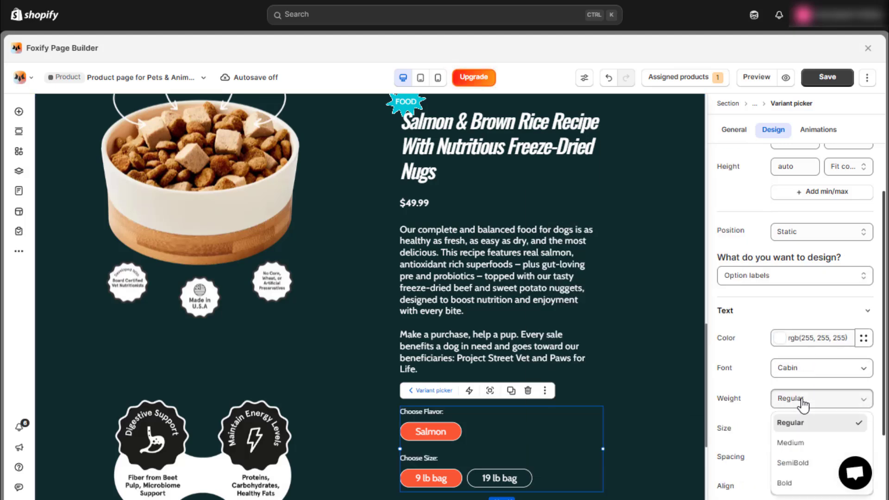
click(799, 460)
scroll(800, 450, down, 2)
click(805, 364)
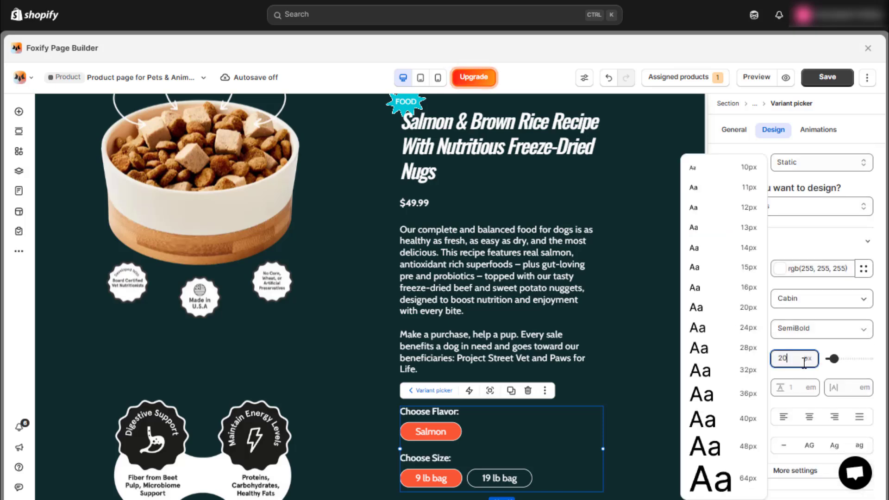
click(853, 387)
click(799, 413)
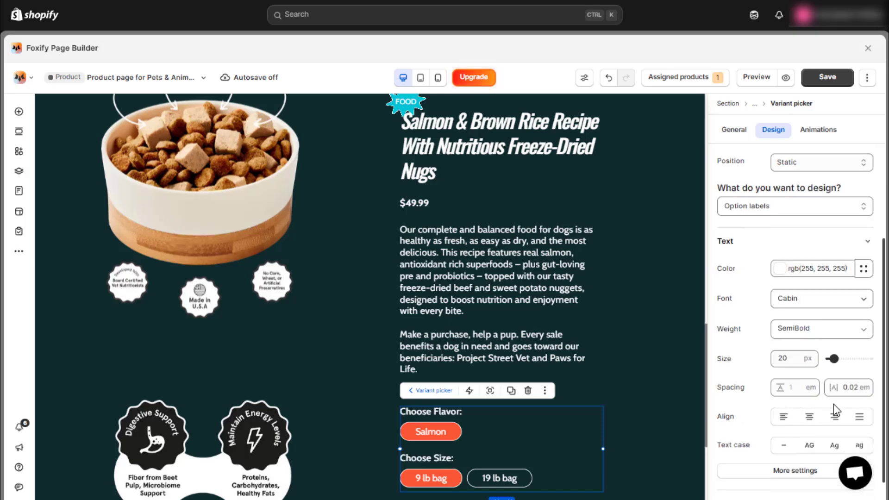
scroll(596, 362, down, 1)
scroll(602, 378, down, 1)
scroll(576, 443, up, 2)
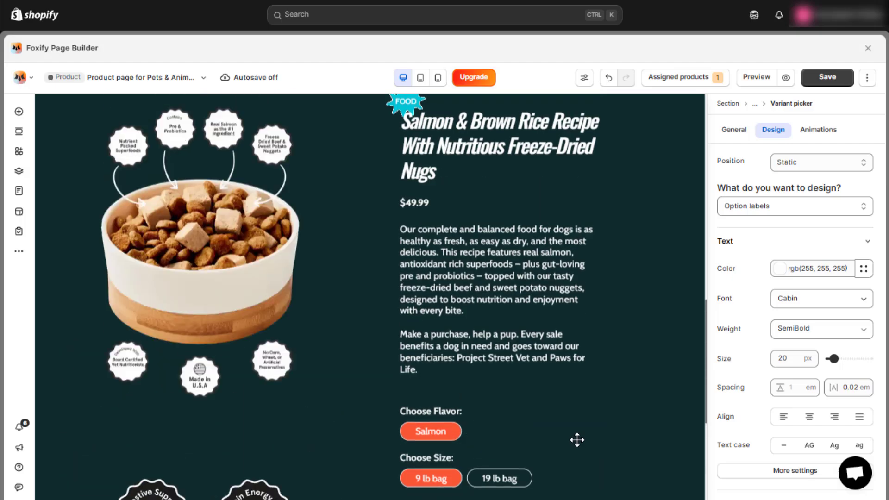
key(ctrl+s)
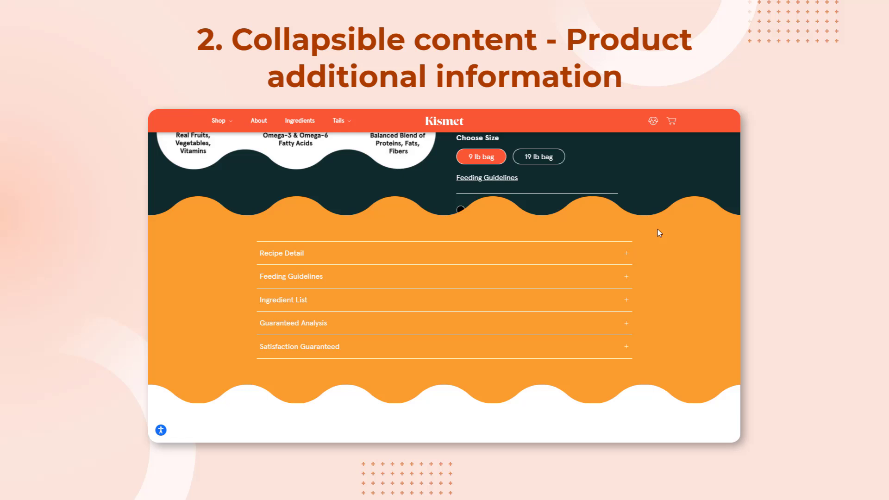
Examine the reference page's collapsible product information by expanding and collapsing the rows from Recipe Detail to Satisfaction Guaranteed.
click(453, 257)
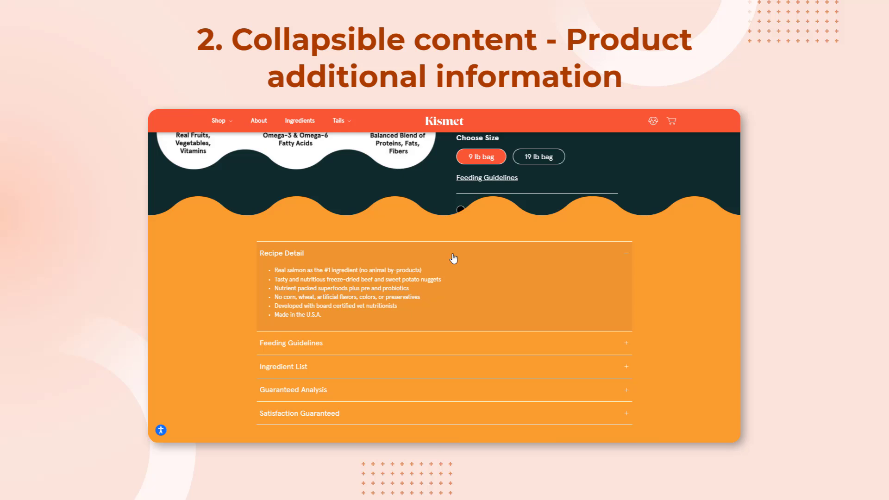
click(453, 258)
click(389, 287)
click(389, 285)
click(365, 301)
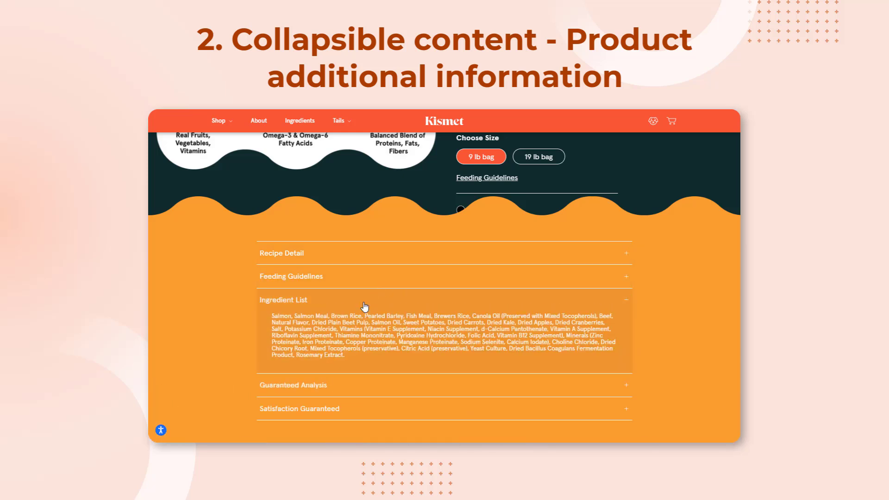
click(365, 302)
click(347, 322)
click(347, 322)
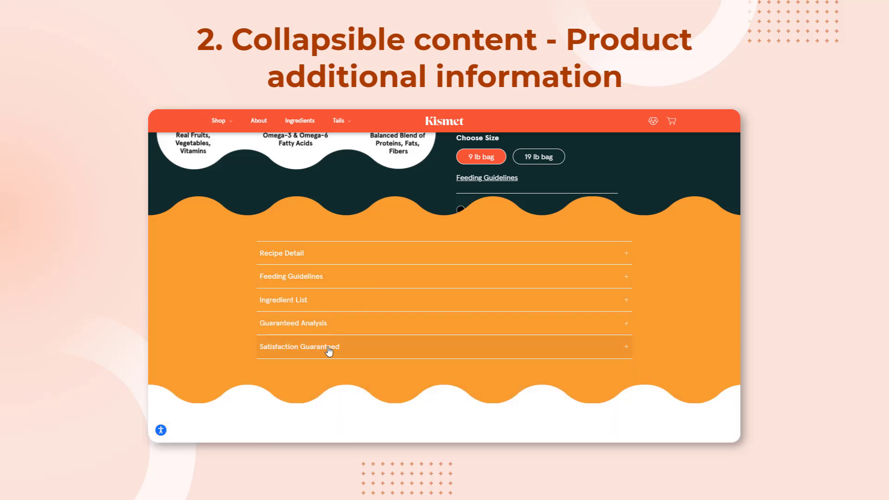
click(329, 348)
click(329, 348)
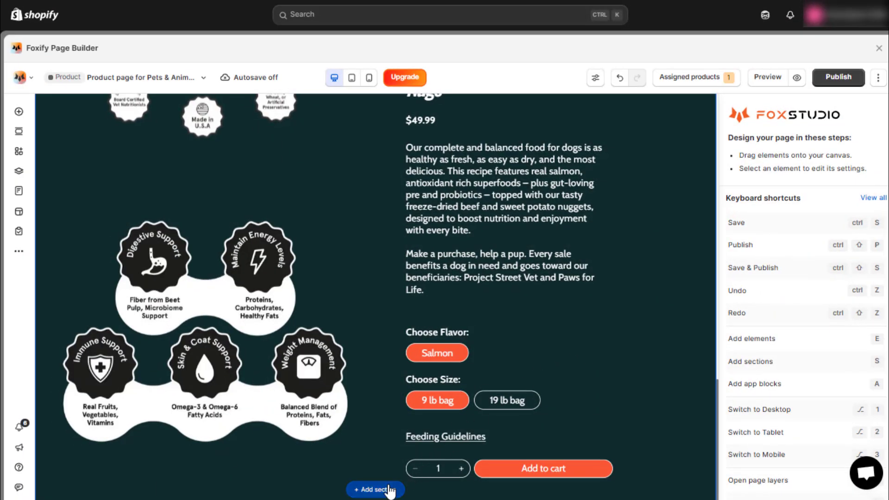
Add a new section below the product section and clear its minimum height.
click(378, 490)
click(772, 220)
click(784, 129)
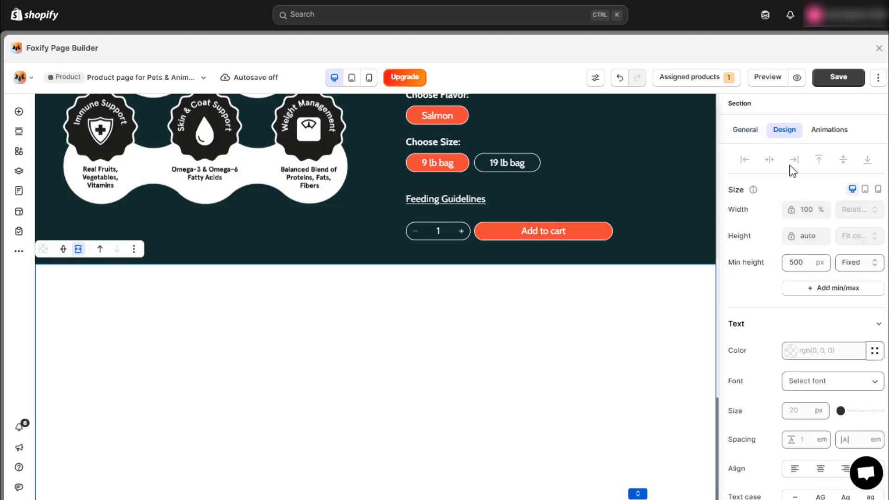
key(BackSpace)
Place a Stack in the new section at X 0 %, Y 0 px, clear its minimum height and set its width to 100%.
mouse_move(460, 398)
click(429, 444)
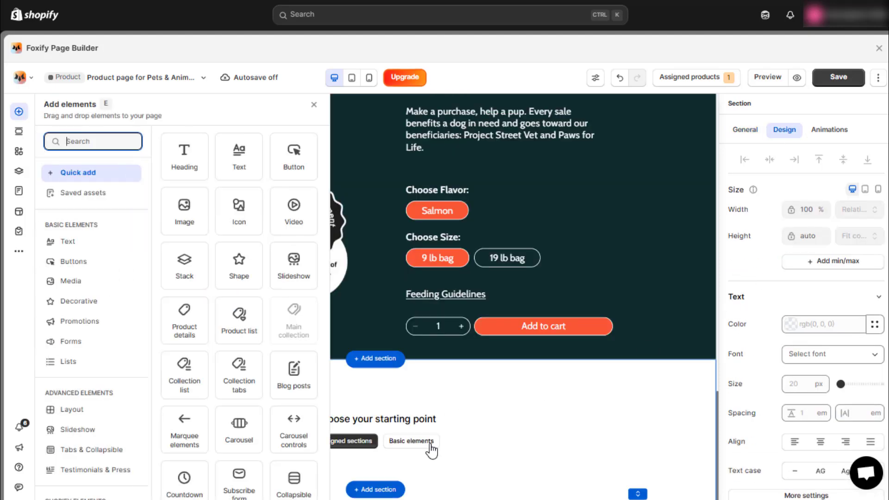
drag(190, 282, 106, 397)
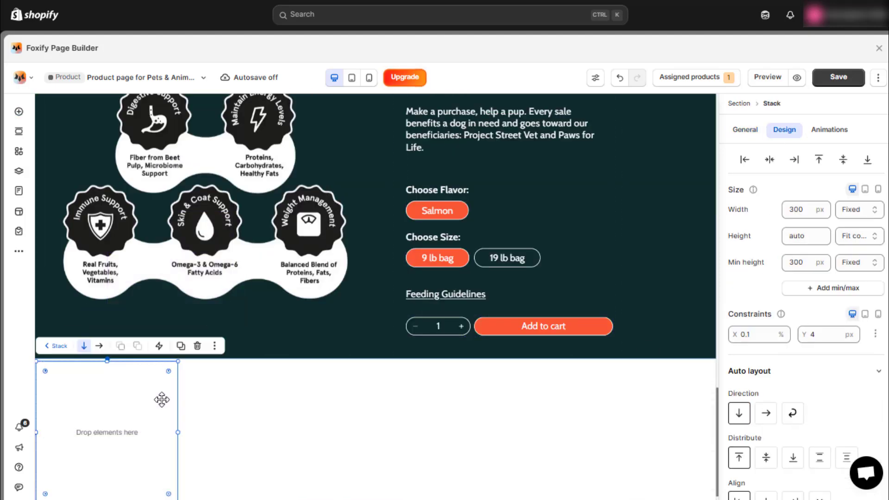
text(0)
key(Return)
click(812, 335)
text(0)
key(Return)
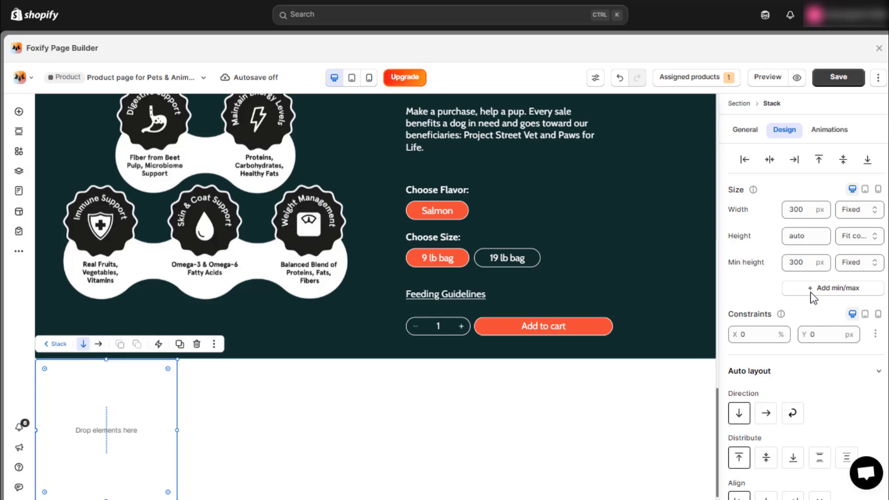
click(805, 214)
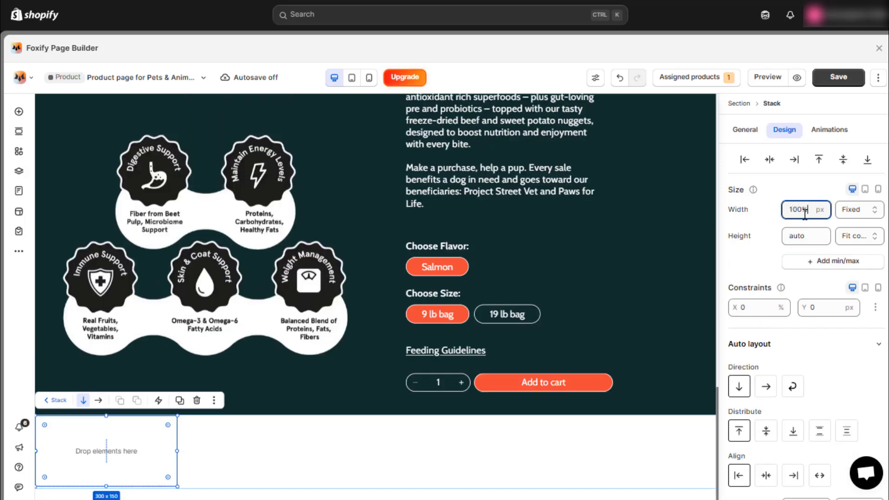
key(Return)
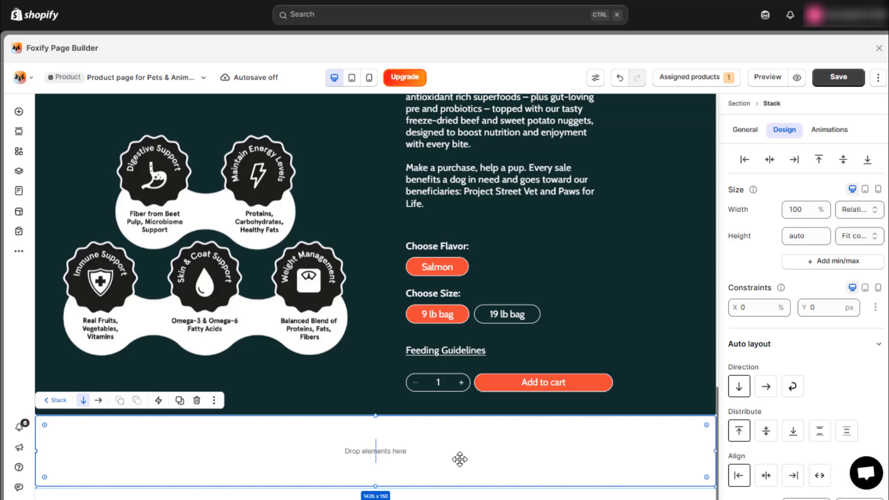
Nest a second Stack inside the full-width stack, set its width to 100% and clear its minimum height.
click(18, 111)
drag(190, 274, 145, 454)
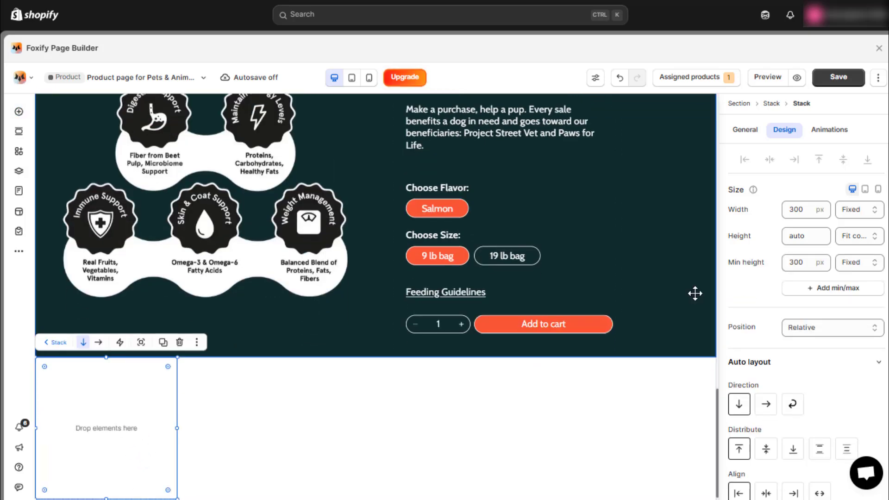
click(801, 214)
text(100%)
key(Return)
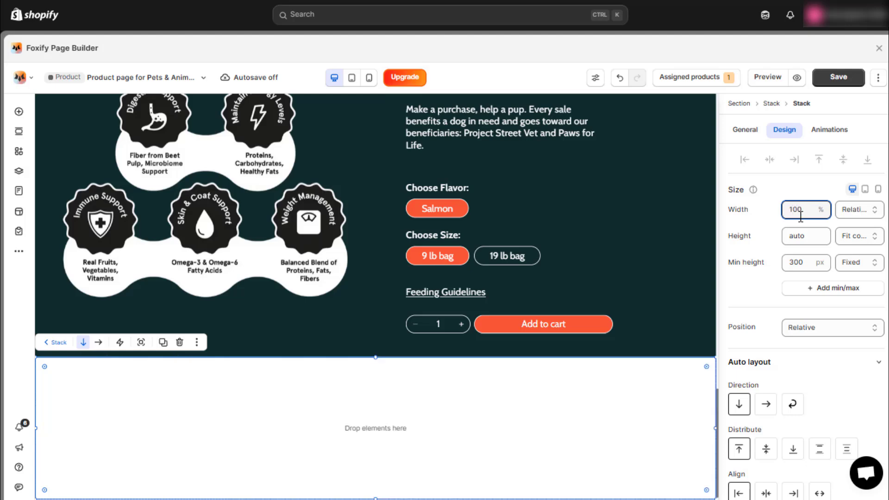
click(804, 266)
key(BackSpace)
click(764, 283)
scroll(764, 284, down, 3)
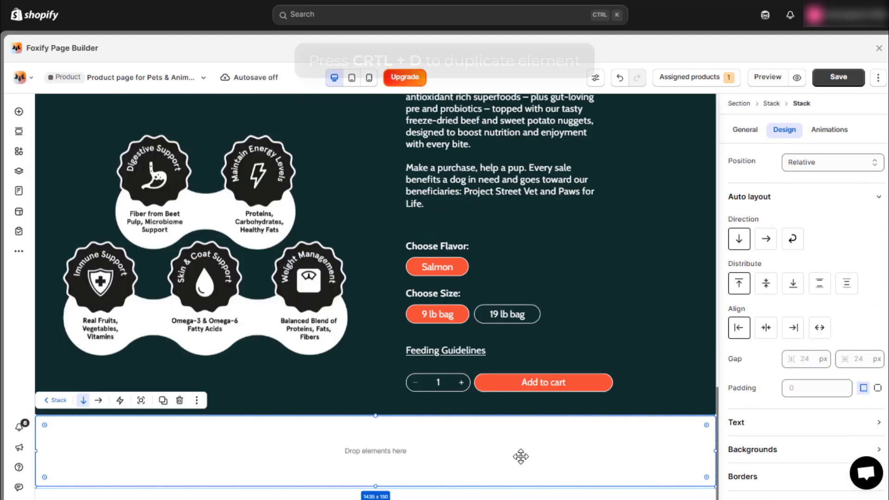
Duplicate the inner stack twice and reduce the outer stack's vertical gap to 0 px.
key(ctrl+d)
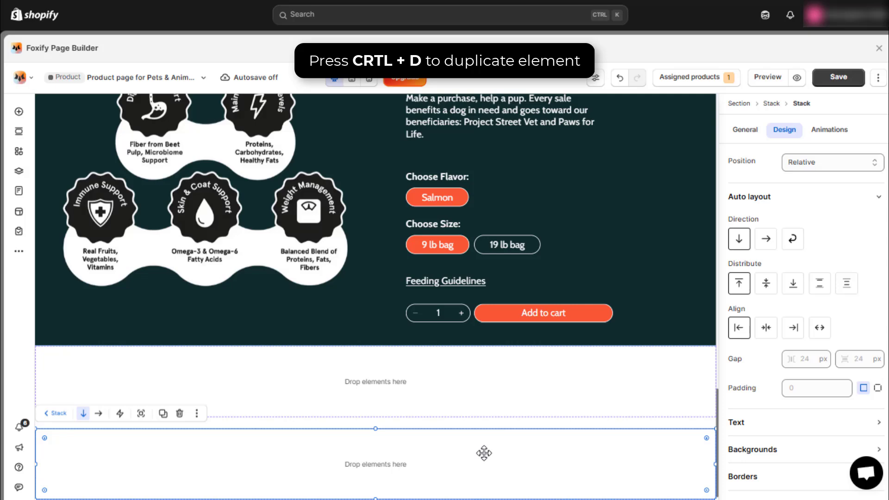
key(ctrl+d)
click(426, 423)
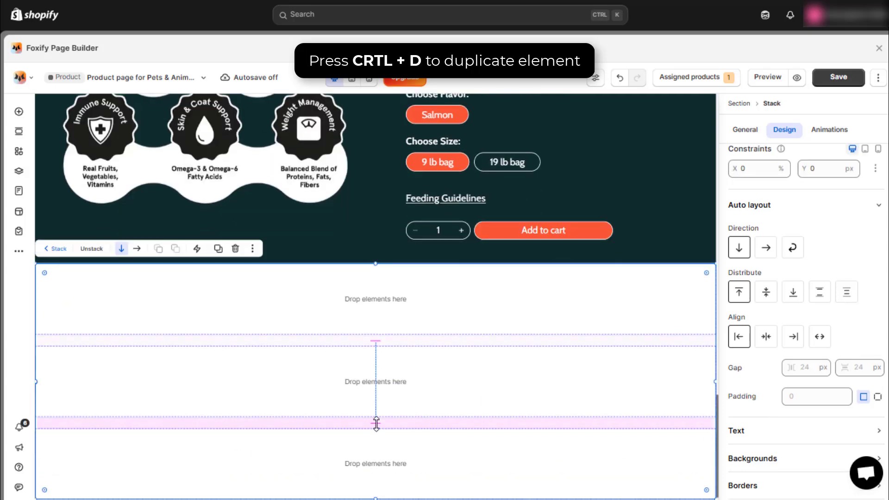
drag(377, 423, 371, 377)
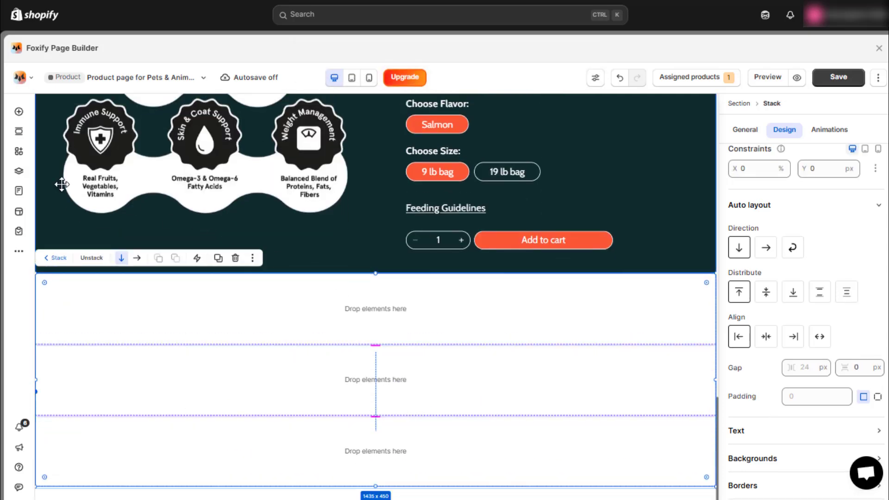
Set the height of the first of the three inner stacks to 100 px.
click(18, 171)
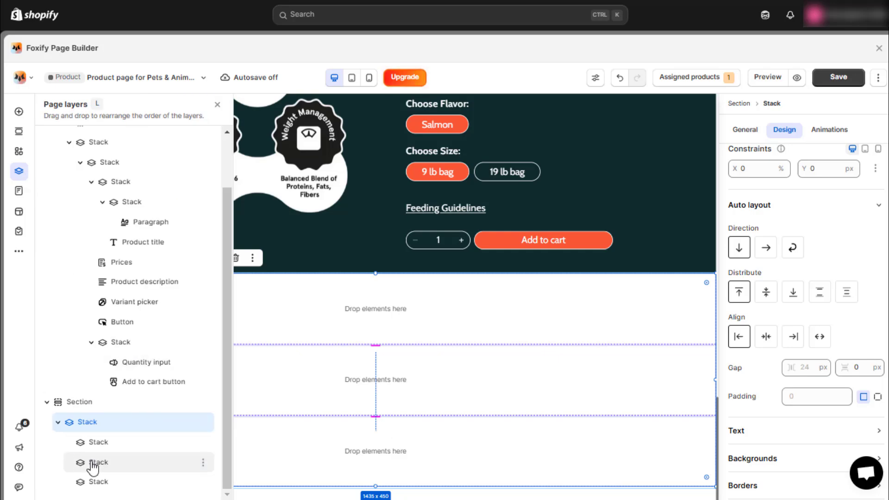
click(271, 416)
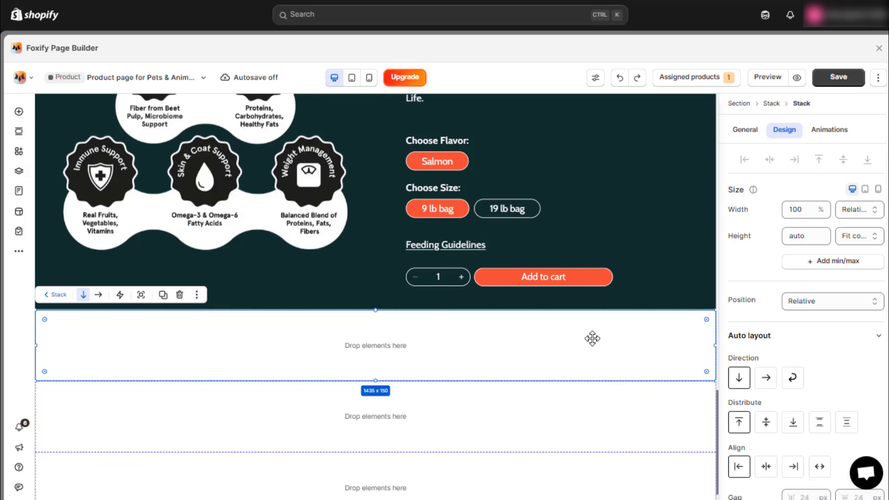
click(786, 237)
text(100px)
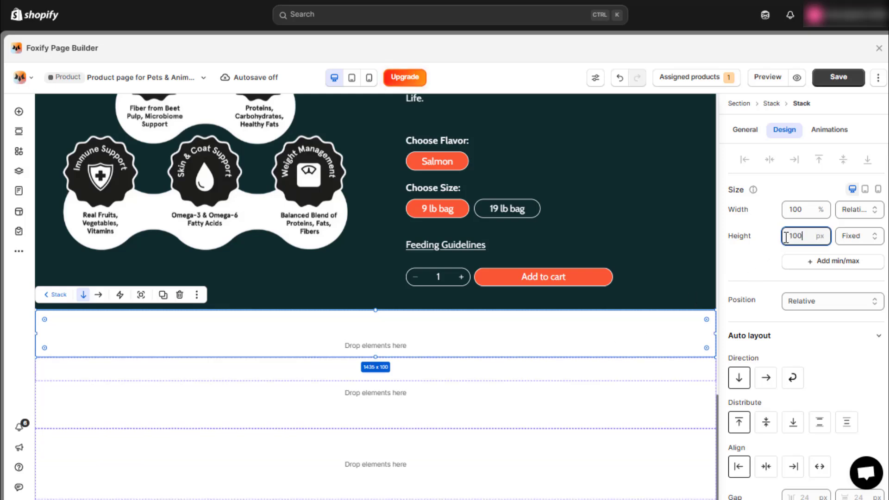
Add a Stack inside the 100 px stack, with 100% width, 100 px height and no minimum height.
click(18, 112)
drag(187, 261, 182, 346)
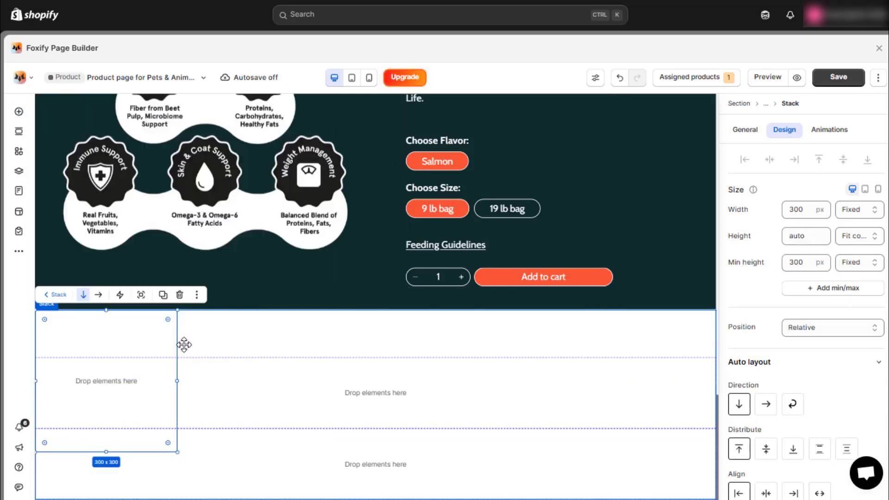
click(806, 246)
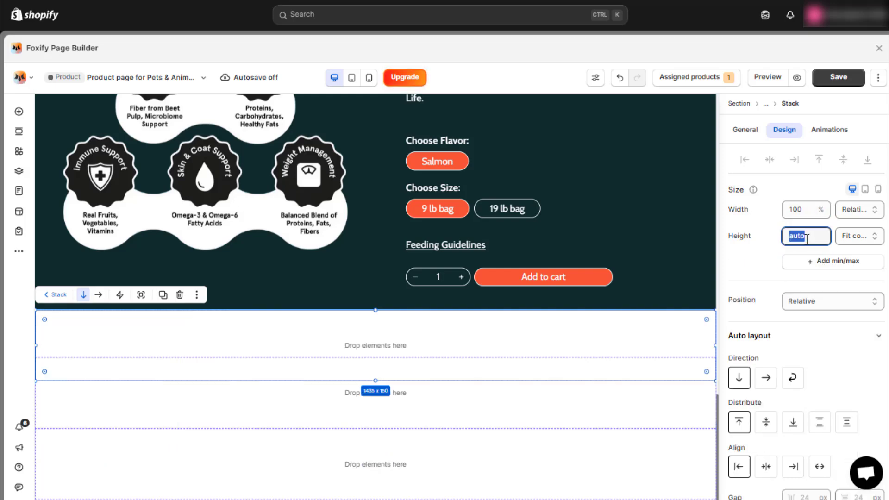
Apply the orange wave image product.png as the background of the newly nested stack.
scroll(752, 273, down, 5)
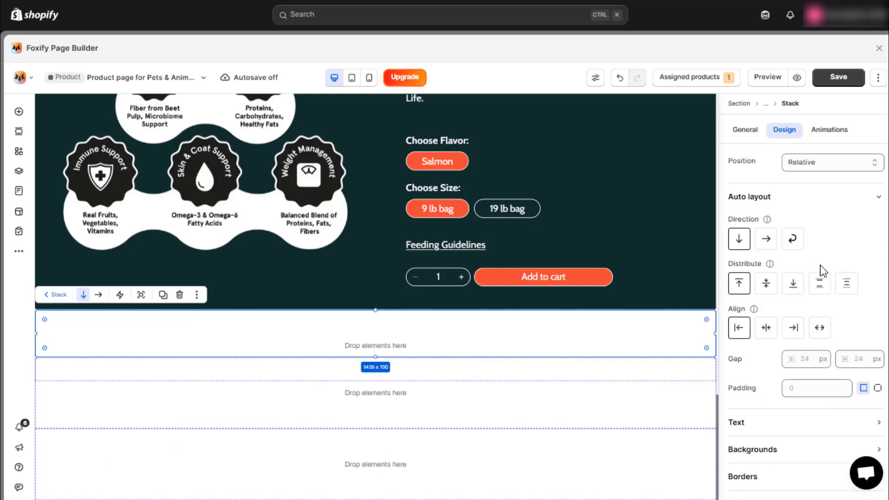
click(794, 393)
scroll(794, 382, down, 1)
click(806, 364)
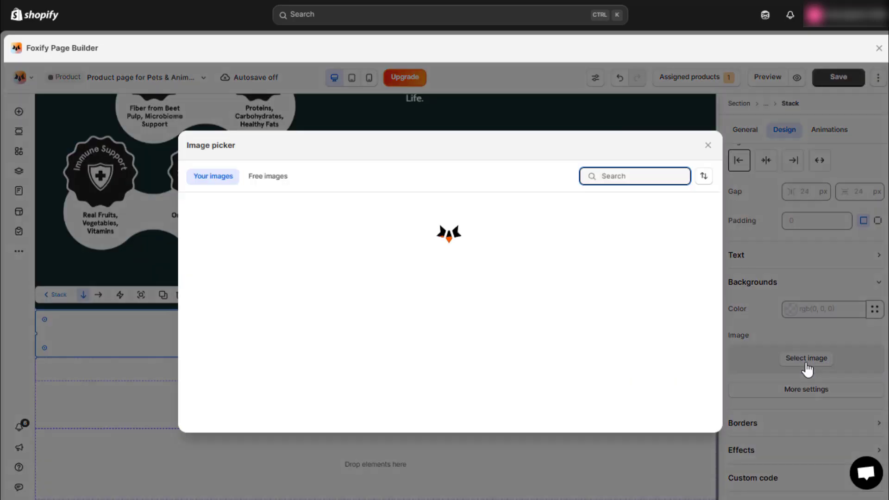
click(461, 452)
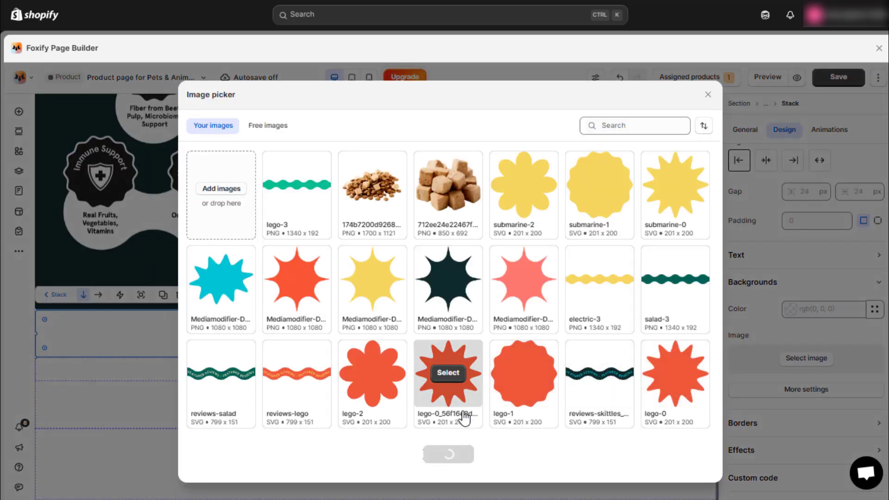
scroll(481, 373, down, 4)
click(221, 354)
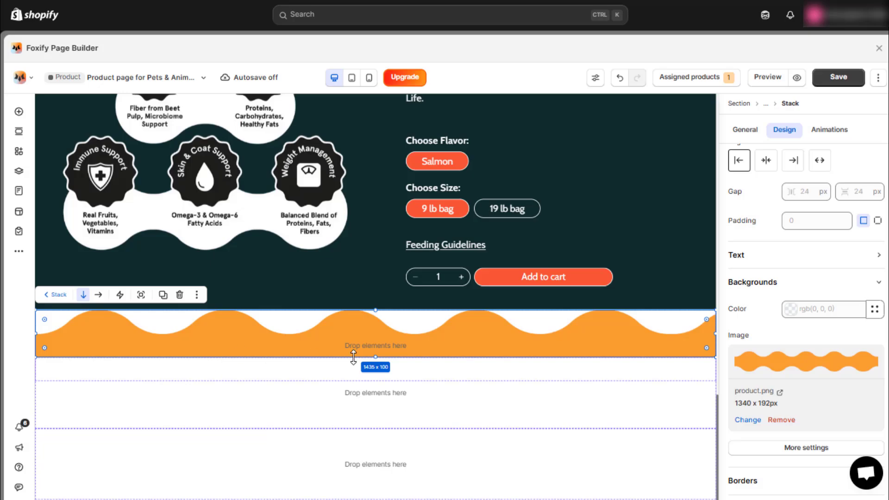
Set the wave background image's position to top centre in the nested stack.
click(803, 448)
click(628, 429)
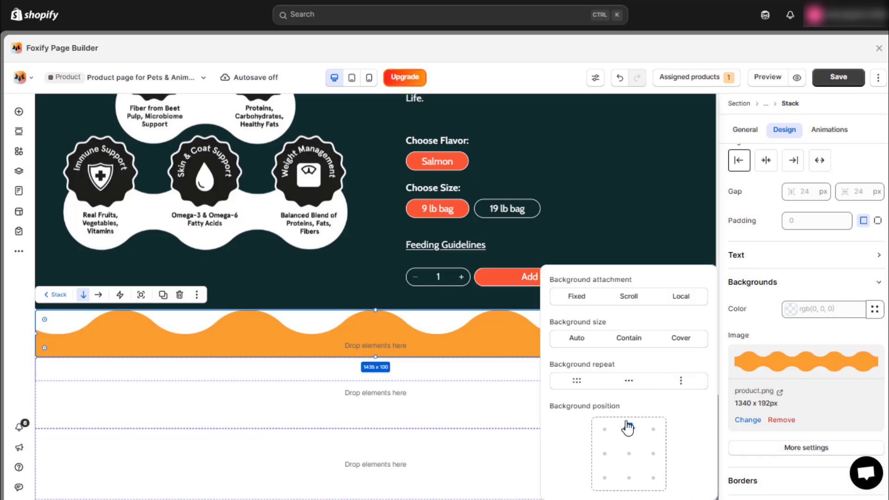
click(796, 341)
Give the 100 px parent stack behind the wave the dark background color #0f2b2b.
scroll(796, 342, up, 6)
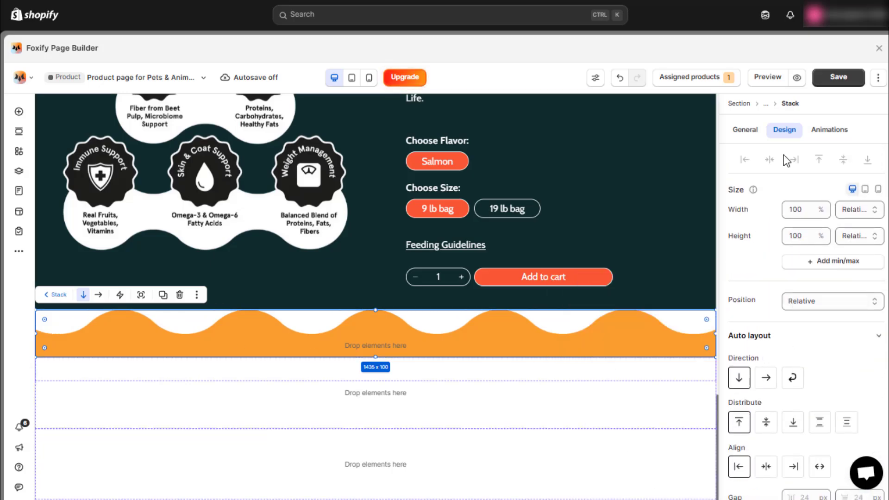
scroll(806, 375, down, 6)
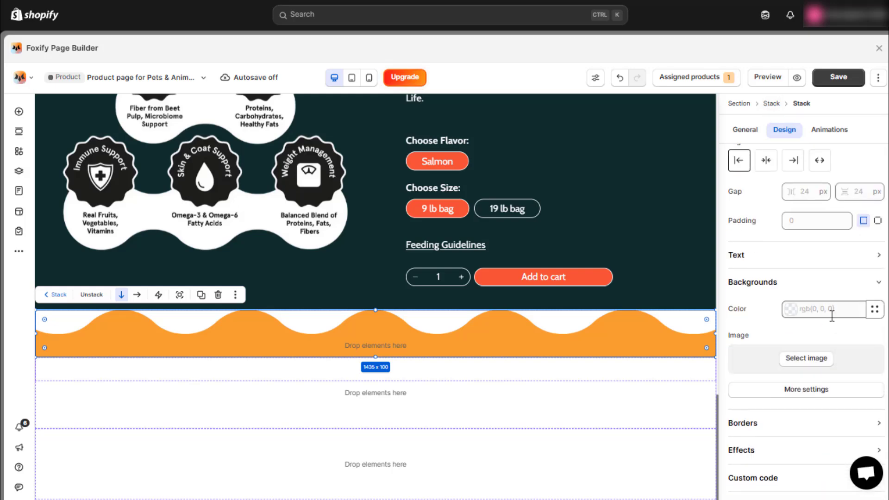
click(831, 309)
click(829, 335)
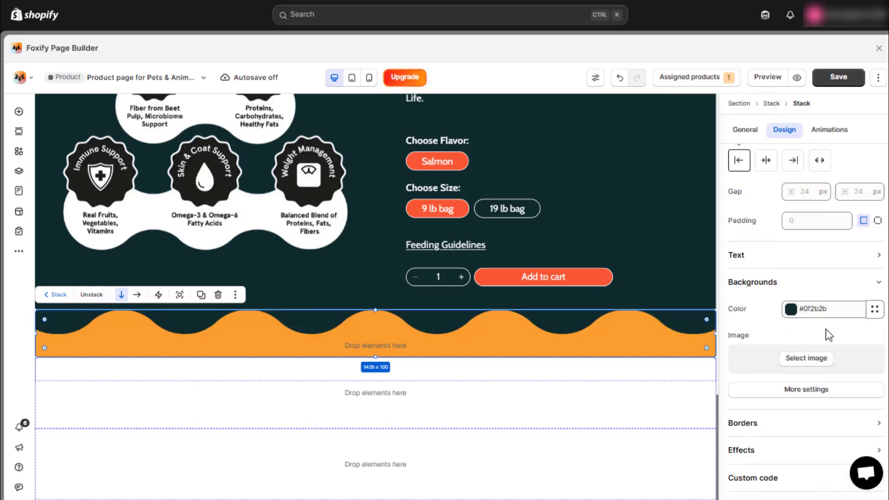
Set the height of the third, lowest inner stack to 100 px.
click(452, 460)
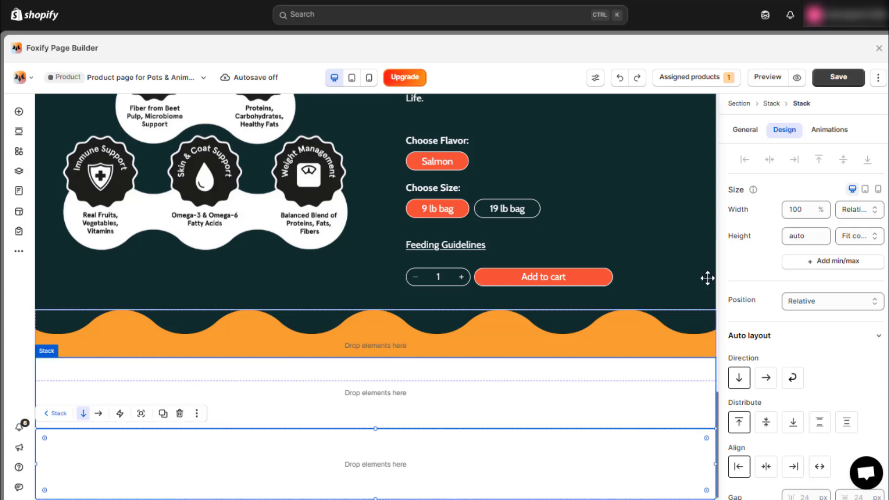
click(801, 237)
click(803, 236)
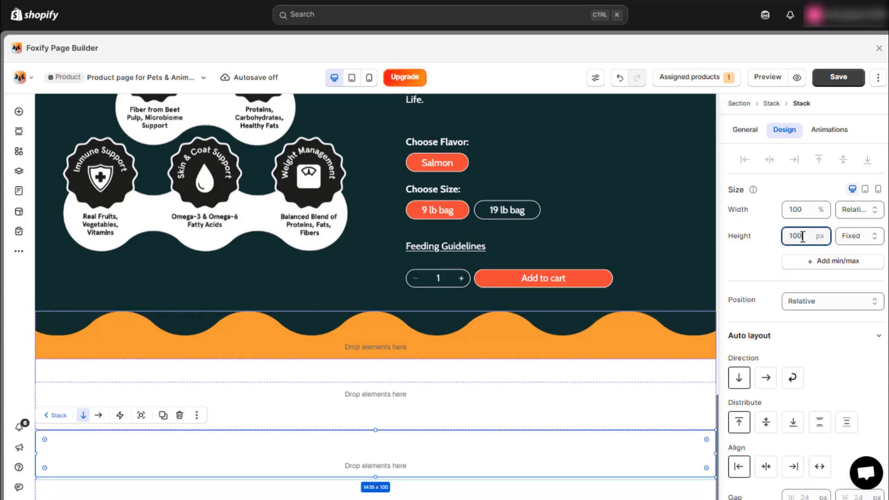
Add a Stack inside the third inner stack, with 100% width, 100% height and no minimum height.
click(18, 113)
drag(185, 258, 110, 441)
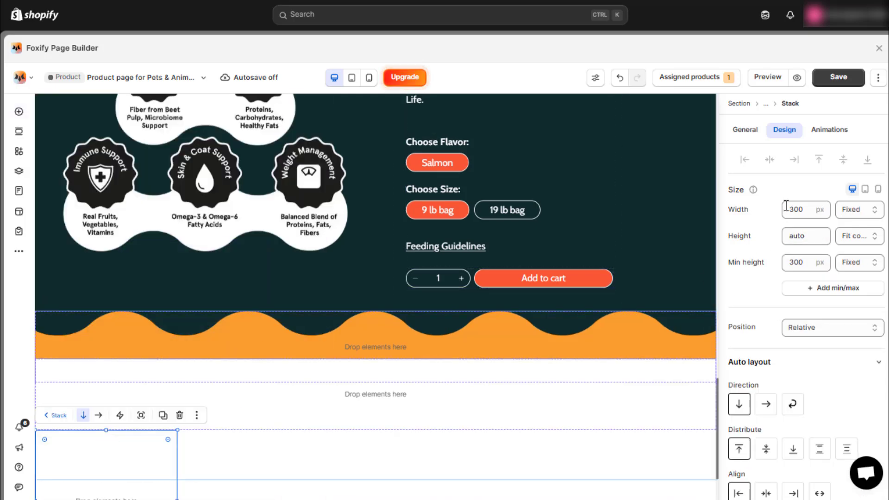
text(%)
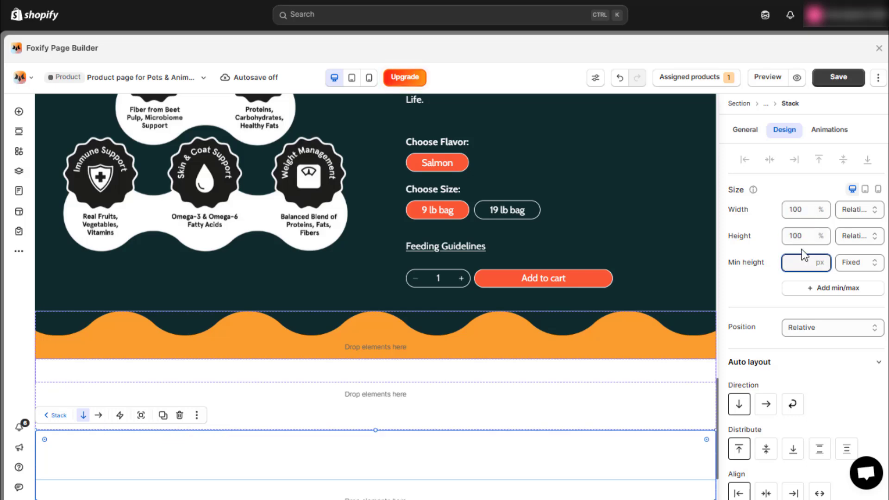
Apply the orange wave image product.png as the background of the stack nested in the third inner stack.
scroll(801, 249, down, 7)
click(814, 364)
click(437, 458)
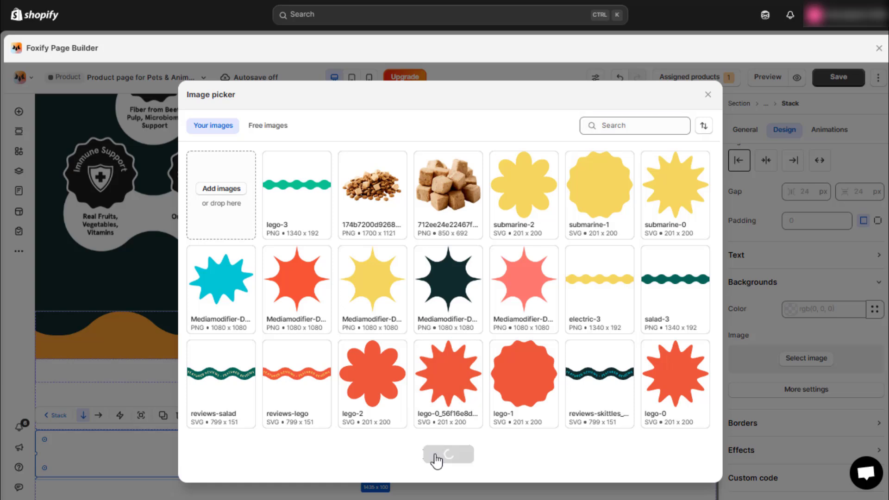
scroll(288, 375, down, 3)
click(293, 320)
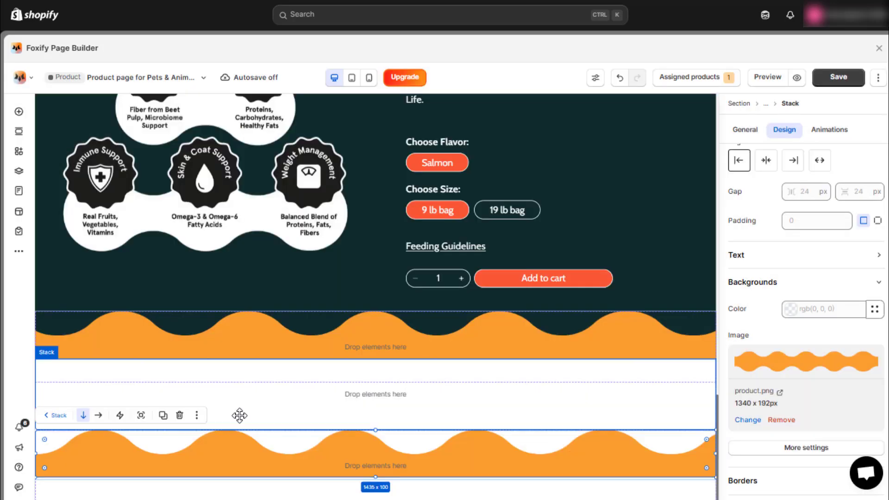
Set the lower wave image's background position to bottom centre.
click(807, 448)
click(631, 478)
click(771, 337)
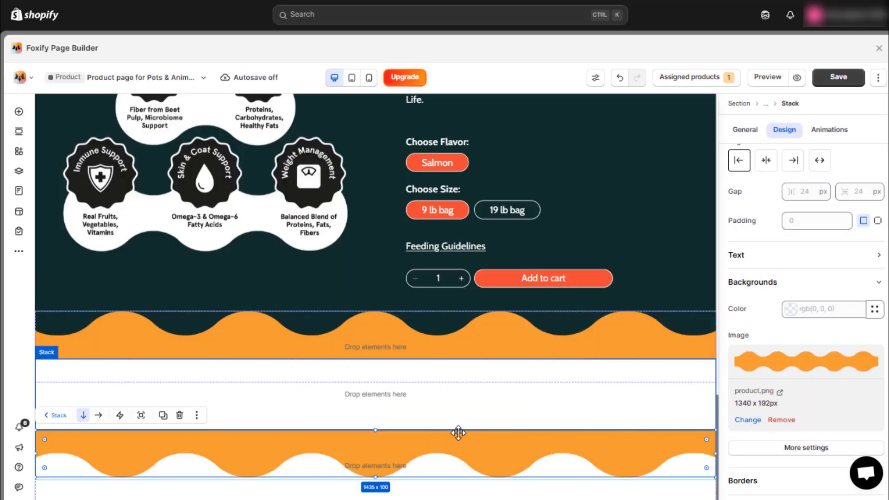
Fill the middle stack's background with the orange color rgb(251 157 48).
click(513, 383)
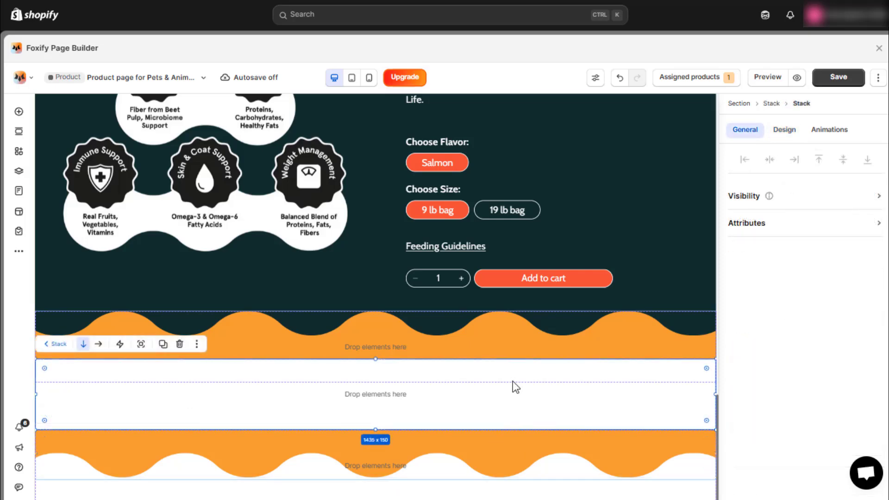
click(785, 130)
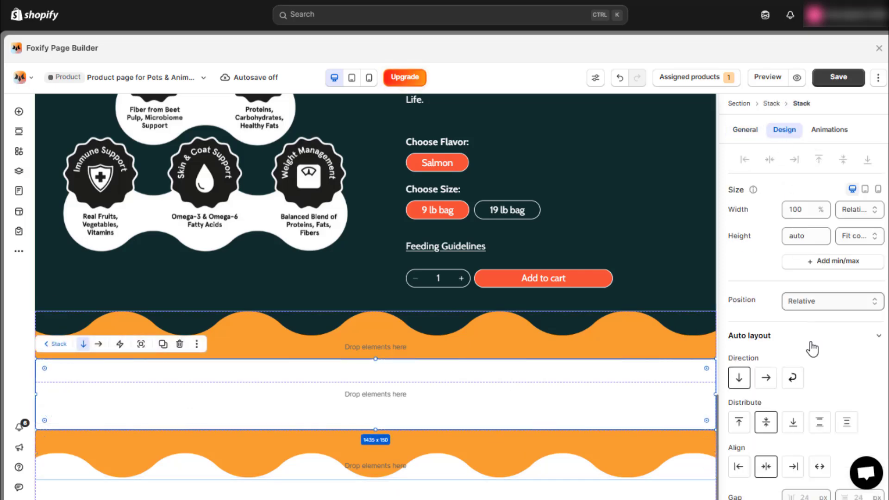
scroll(812, 349, down, 5)
click(814, 398)
scroll(814, 399, down, 2)
click(813, 353)
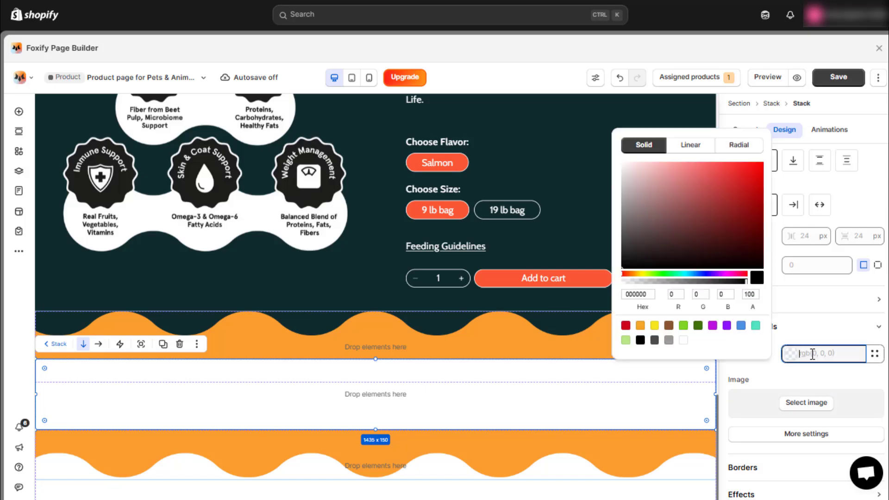
text(rgb(251 157 48))
click(815, 339)
Add a Collapsible element to the middle orange stack and set its width to 1080 px.
click(19, 111)
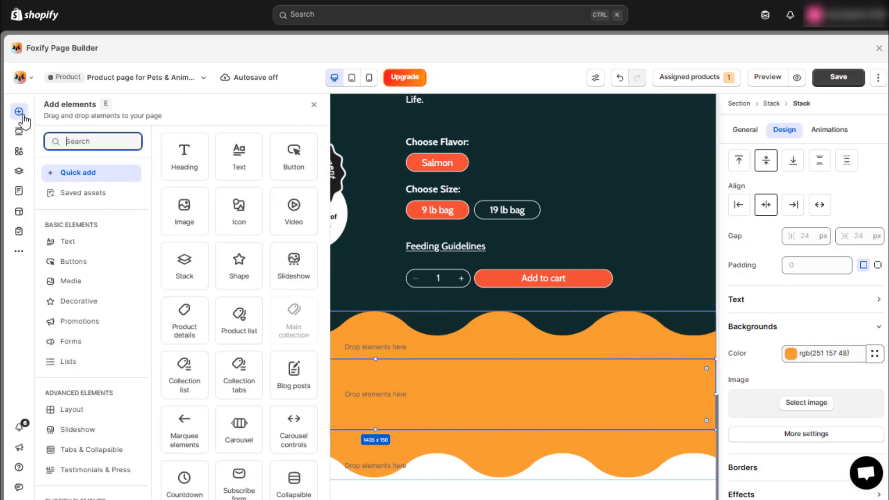
drag(184, 209, 245, 371)
click(784, 130)
click(806, 205)
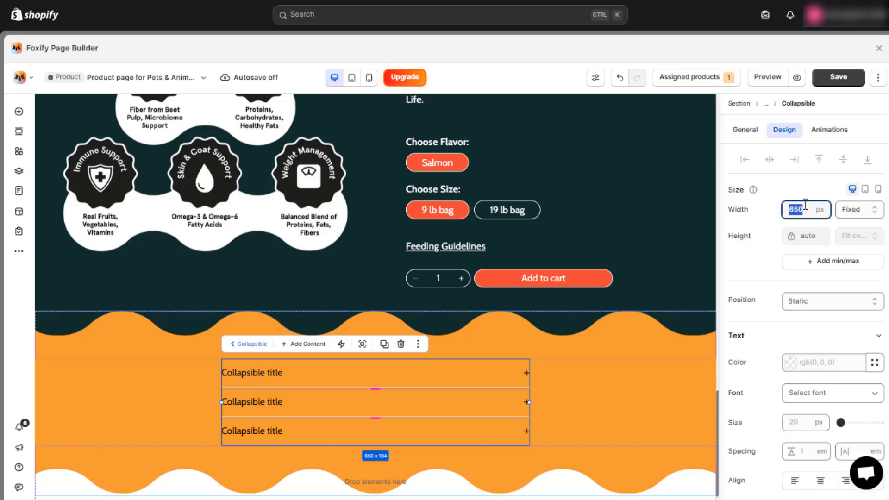
Add two more items to the collapsible, making five in total.
click(743, 130)
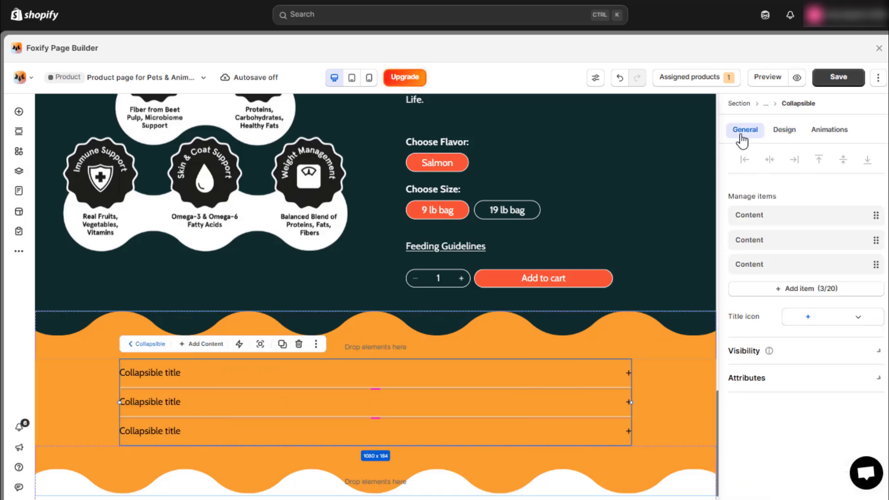
click(798, 294)
click(801, 314)
scroll(631, 334, down, 1)
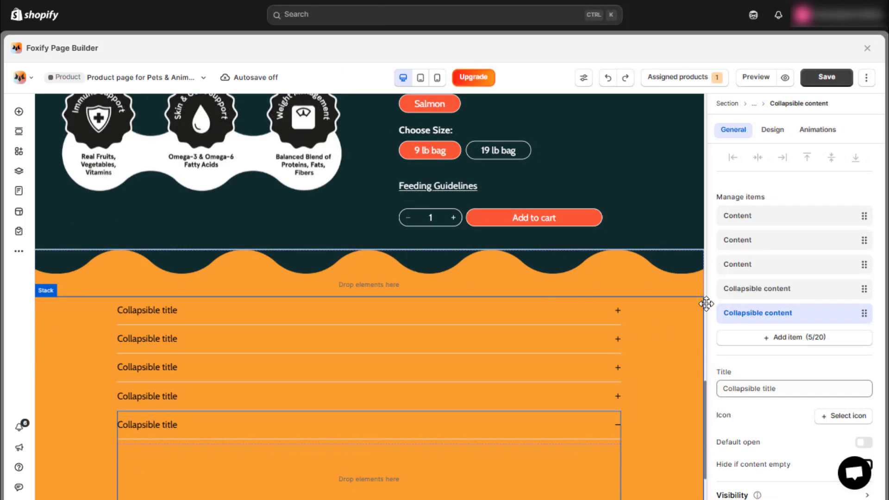
Title the first three collapsible items Recipe Detail, Feeding Guidelines and Ingredient List.
click(764, 220)
click(760, 242)
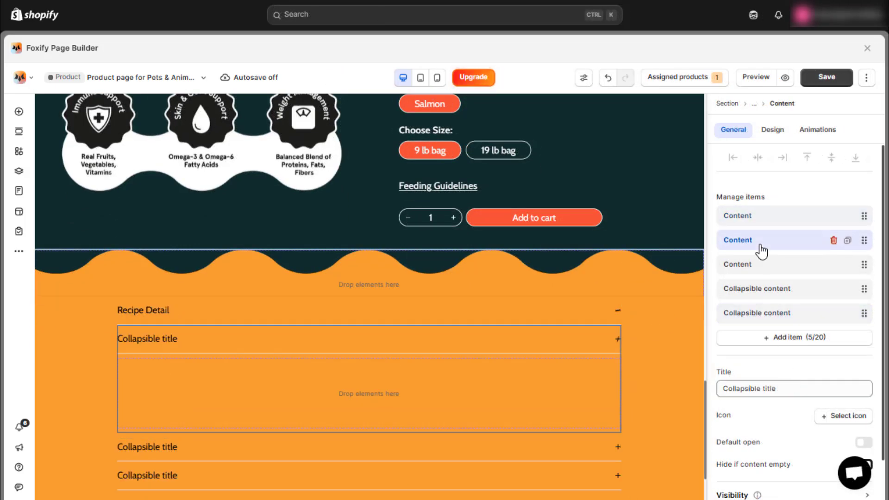
text(Feeding Guidelines)
click(760, 272)
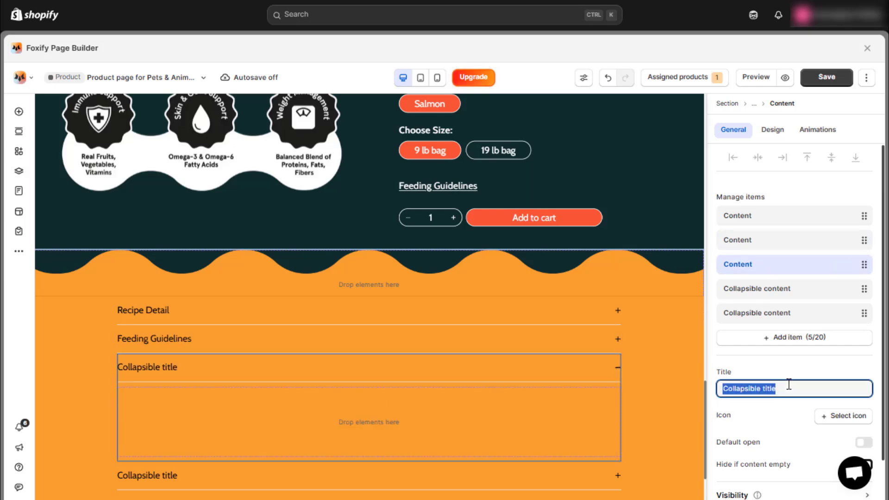
Title the fourth collapsible item Guaranteed Analysis and the fifth Satisfaction Guaranteed.
click(759, 292)
triple_click(778, 381)
text(Guaranteed Analysis)
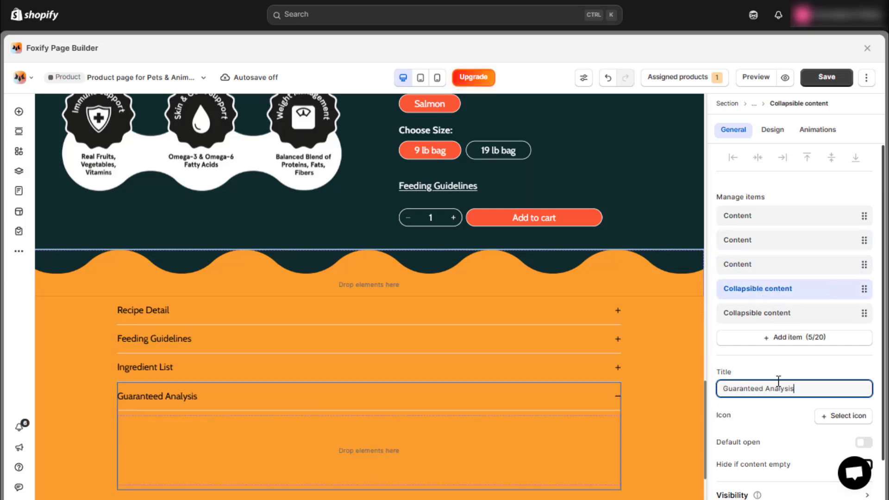
click(772, 317)
triple_click(792, 388)
text(Satisfaction Guaranteed)
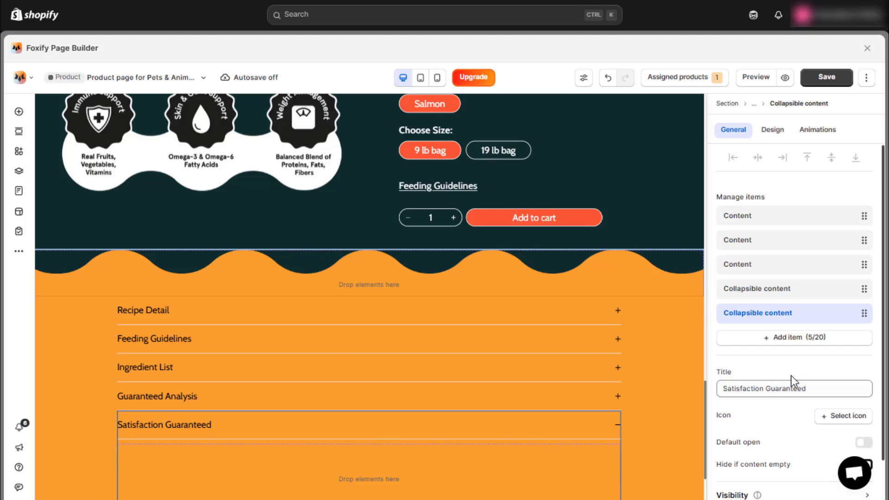
Add a text element inside each of the Satisfaction Guaranteed, Guaranteed Analysis and Ingredient List items.
click(19, 112)
drag(239, 159, 218, 446)
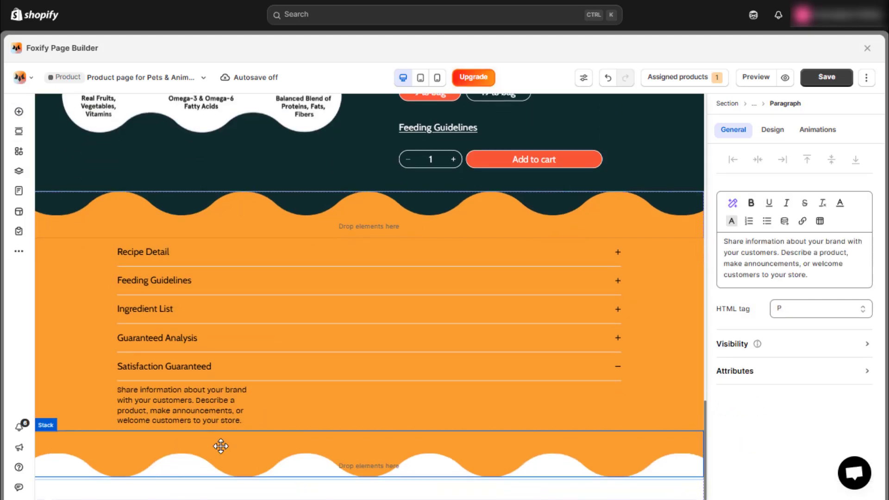
click(230, 348)
click(19, 112)
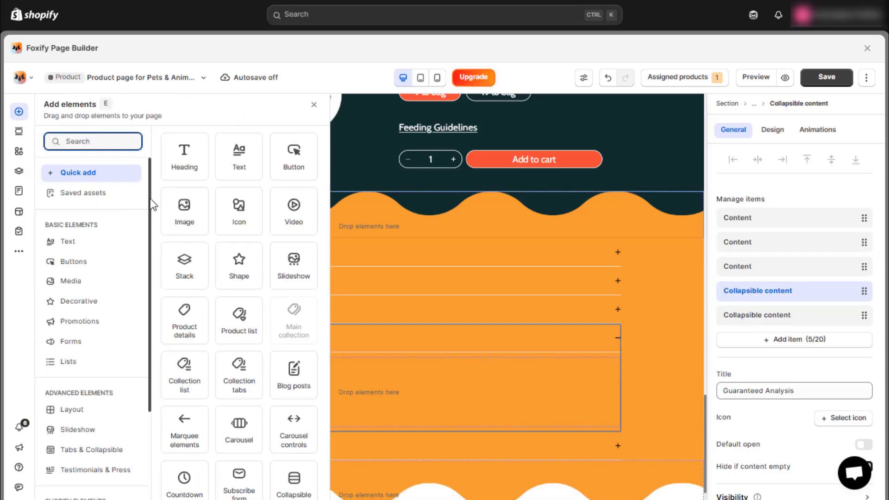
drag(240, 158, 222, 395)
click(215, 310)
click(19, 113)
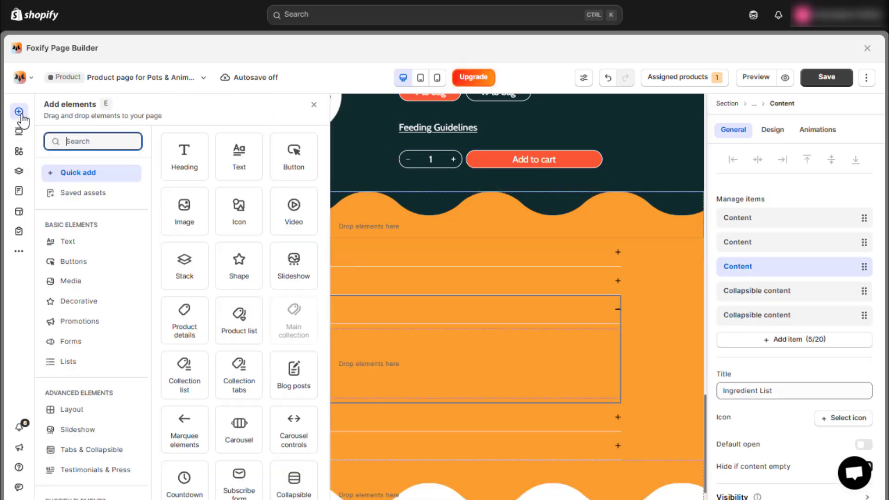
drag(191, 165, 213, 351)
Add an Image element inside the Feeding Guidelines item.
click(192, 289)
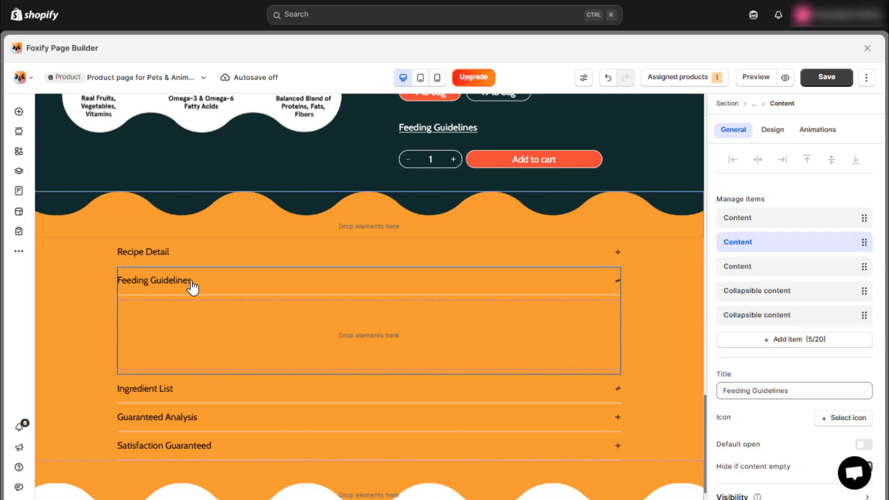
click(19, 112)
drag(184, 206, 234, 319)
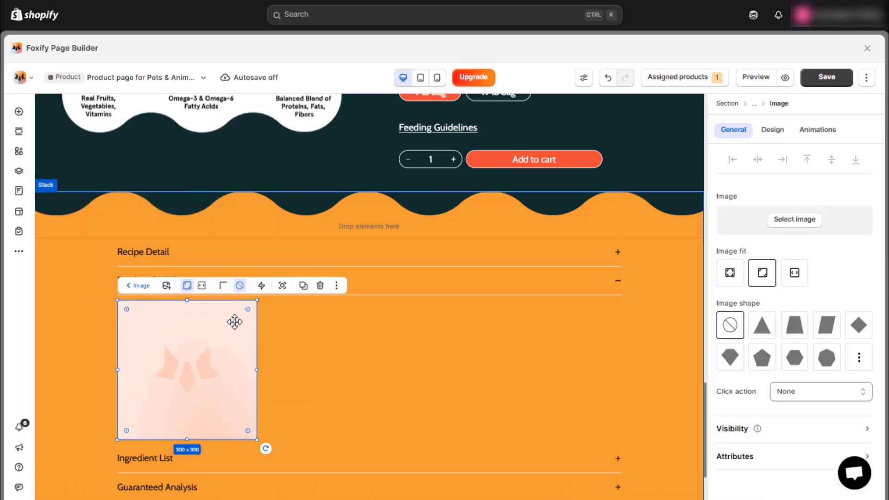
Add a Text element to the Recipe Detail item containing the five-bullet recipe list starting "Real salmon as the #1 ingredient (no animal by-products)".
click(204, 254)
click(19, 112)
drag(220, 158, 185, 297)
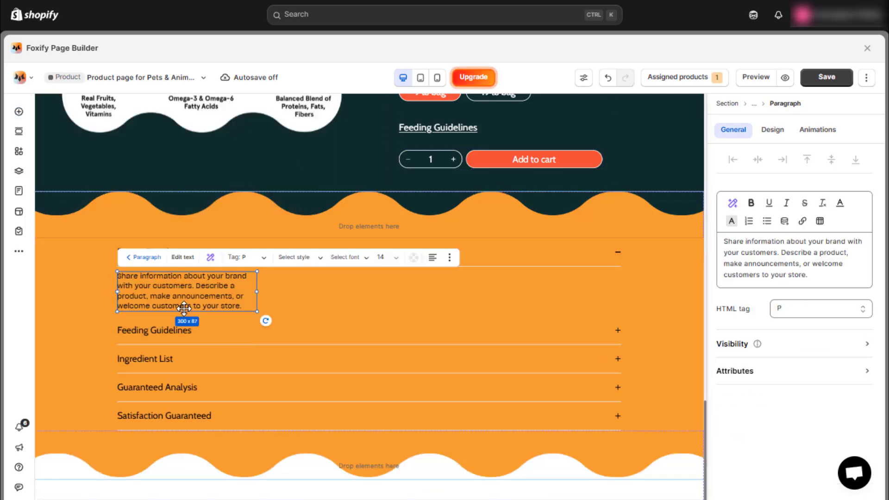
triple_click(764, 248)
text(Real salmon as the #1 ingredient (no animal by-products) Tasty and nutritious freeze-dried beef and sweet potato nuggets Nutrient packed superfoods plus pre and probiotics No corn, wheat, artificial flavors, colors, or preservatives Developed with board certified vet nutritionists Made in the U.S.A.)
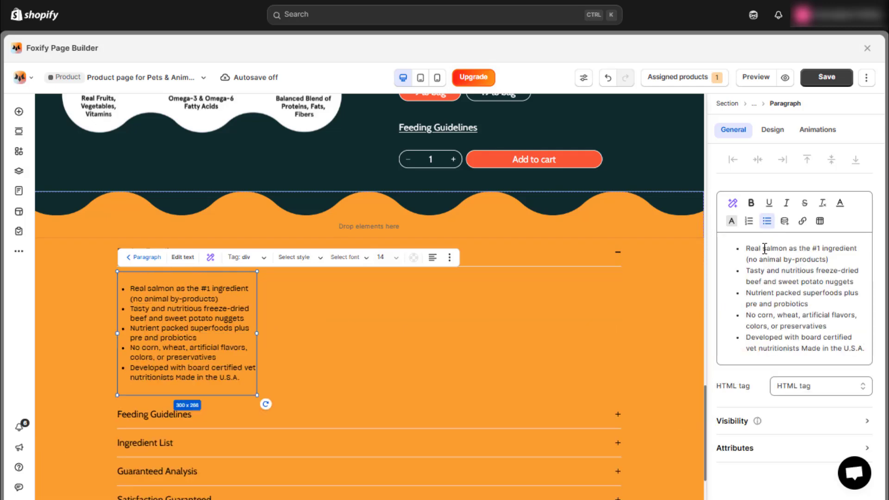
Set the recipe detail paragraph's width to 100%.
click(772, 130)
double_click(782, 211)
text(100%)
key(Return)
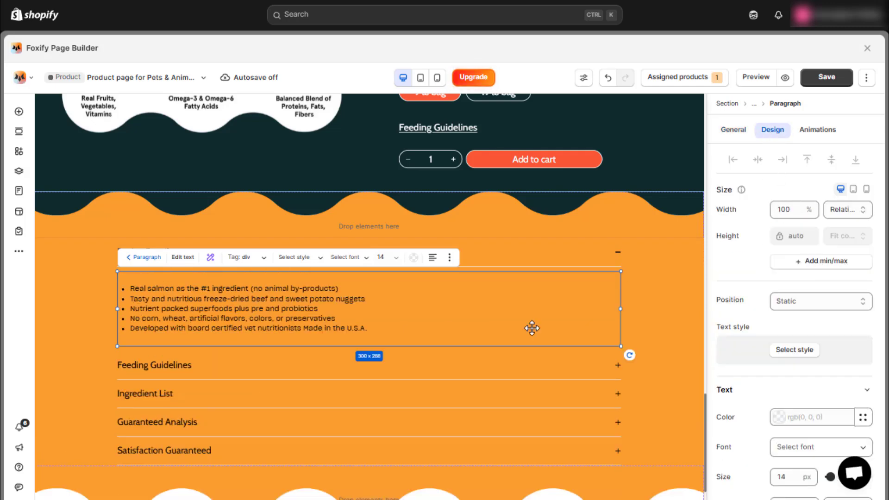
Use the 2470 x 1964 px feeding guidelines PNG from the uploaded images for the image in the Feeding Guidelines item.
click(393, 366)
click(216, 383)
click(799, 225)
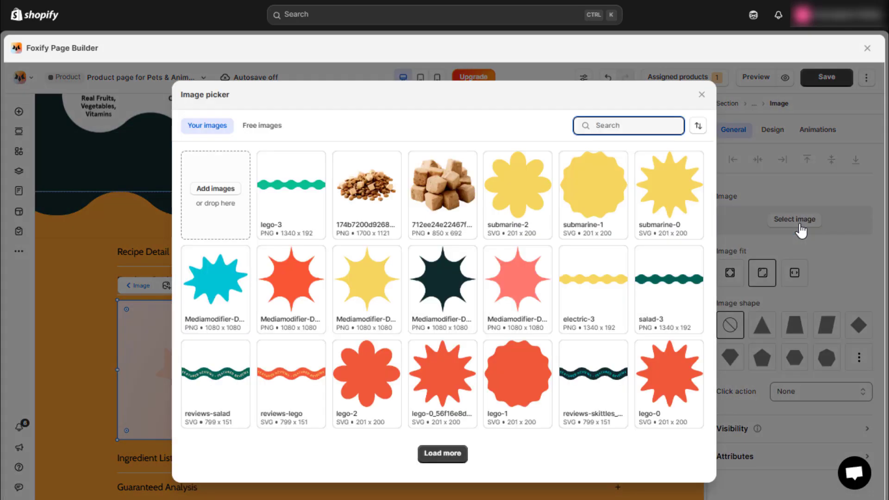
scroll(454, 299, down, 5)
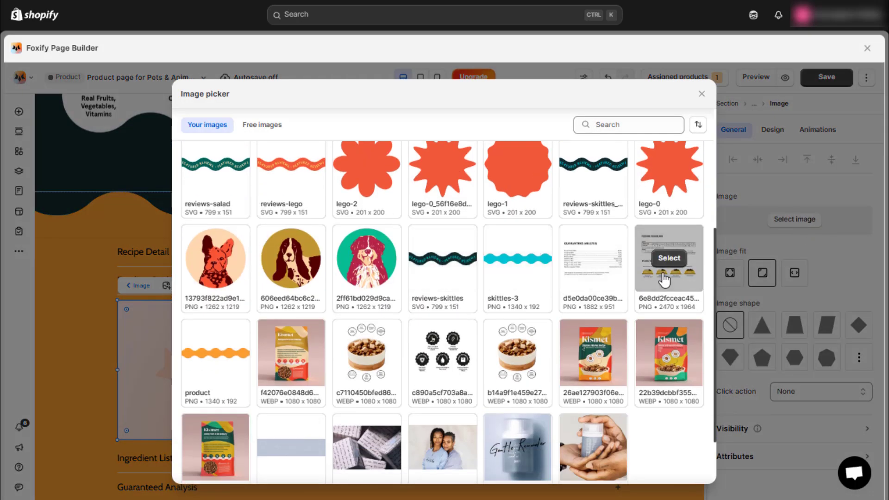
click(659, 267)
Set the feeding guidelines image to auto width and 520 px height, and fit the whole picture inside its frame.
click(773, 130)
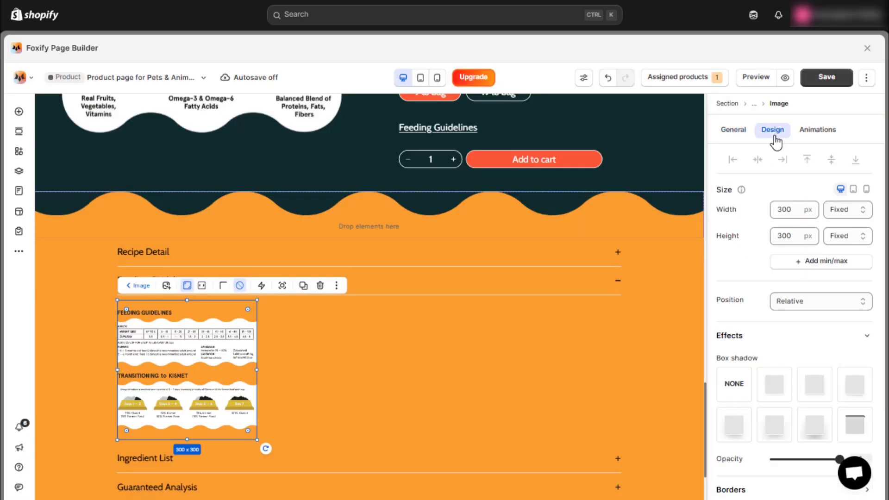
double_click(787, 210)
text(auto)
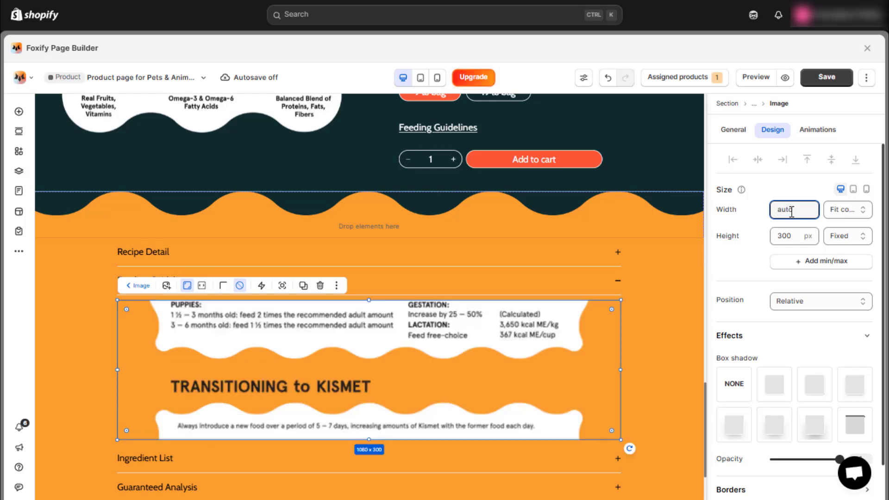
click(787, 234)
text(520)
click(738, 132)
click(794, 425)
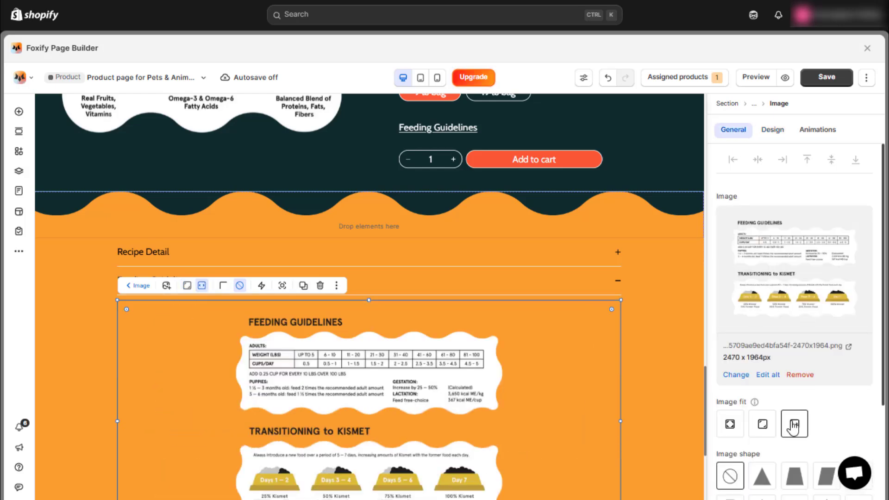
Replace the Ingredient List item's placeholder paragraph with the ingredients text starting "Salmon, Salmon Meal, Brown Rice", at full width.
scroll(514, 354, down, 3)
click(153, 444)
click(174, 345)
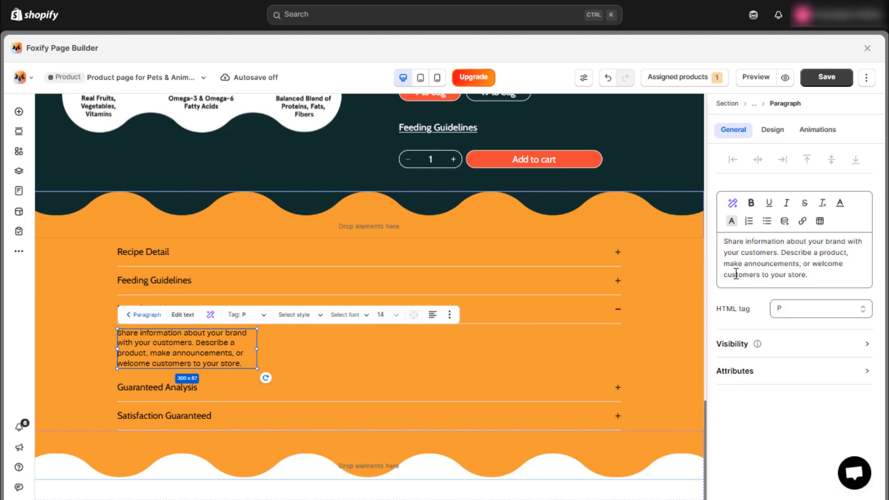
triple_click(751, 264)
key(ctrl+v)
click(773, 130)
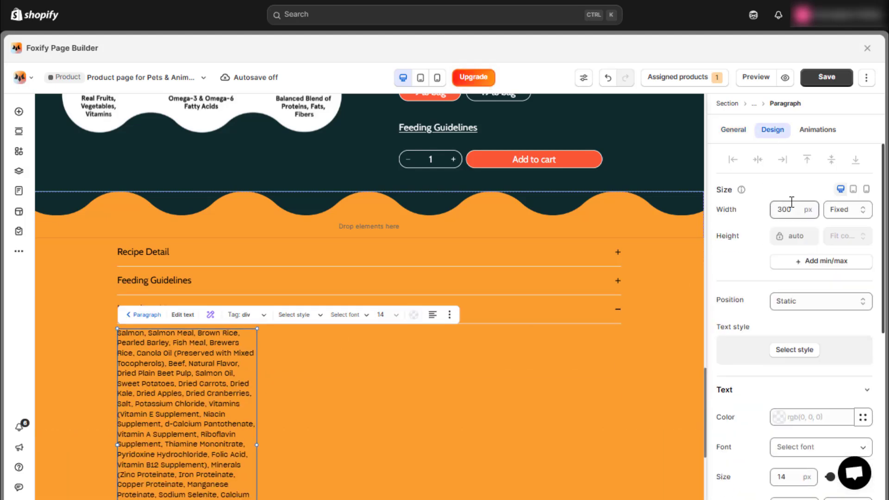
Use the 1882 x 951 px guaranteed analysis PNG from the uploaded images for the image in the Guaranteed Analysis item.
click(398, 417)
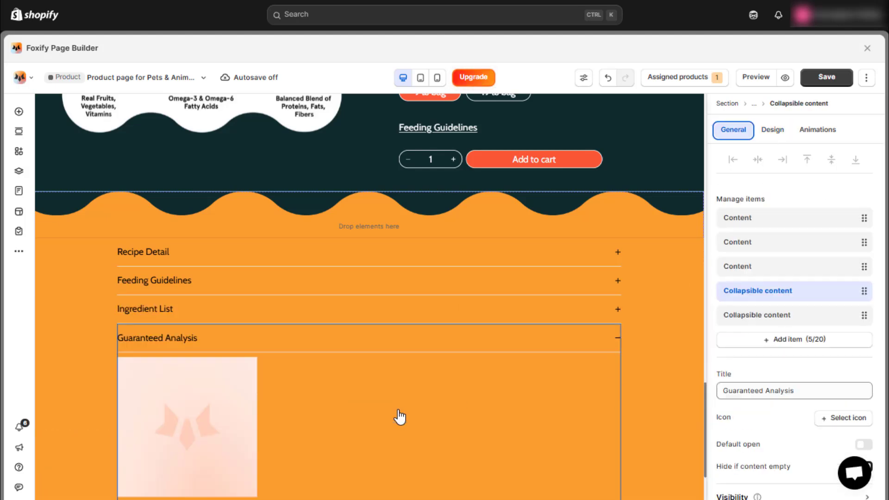
click(231, 409)
click(801, 221)
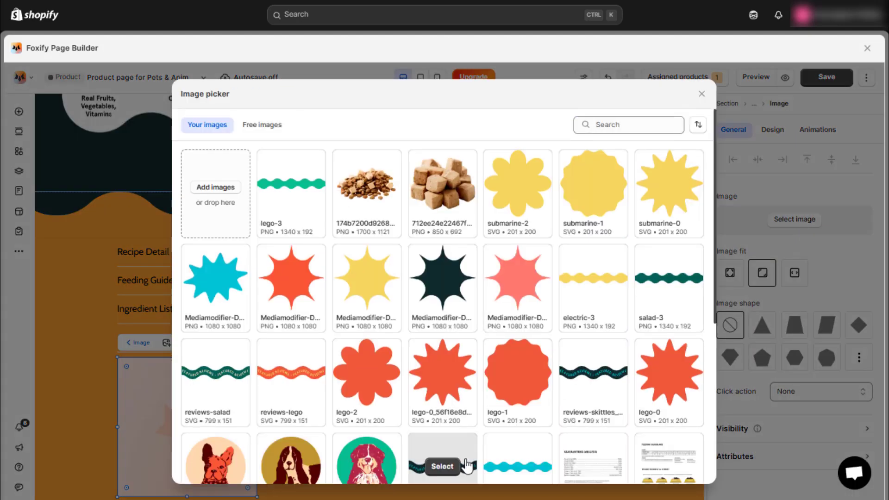
scroll(533, 386, down, 3)
click(590, 330)
Set the guaranteed analysis image to auto width and 331 px height, and fit the whole picture inside its frame.
click(771, 130)
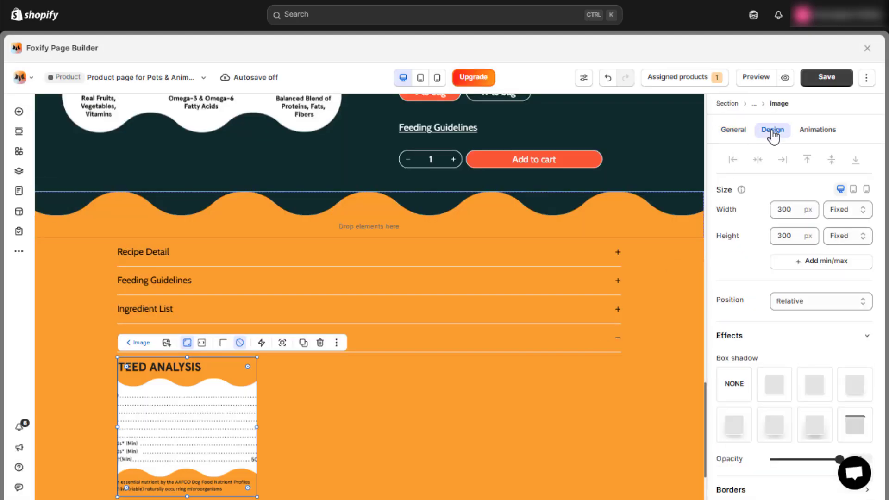
click(783, 210)
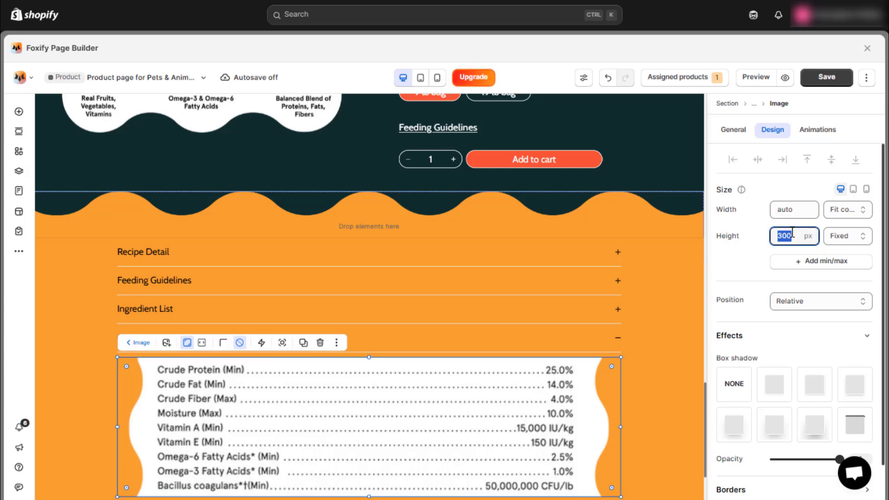
click(793, 233)
text(331)
click(743, 266)
click(733, 130)
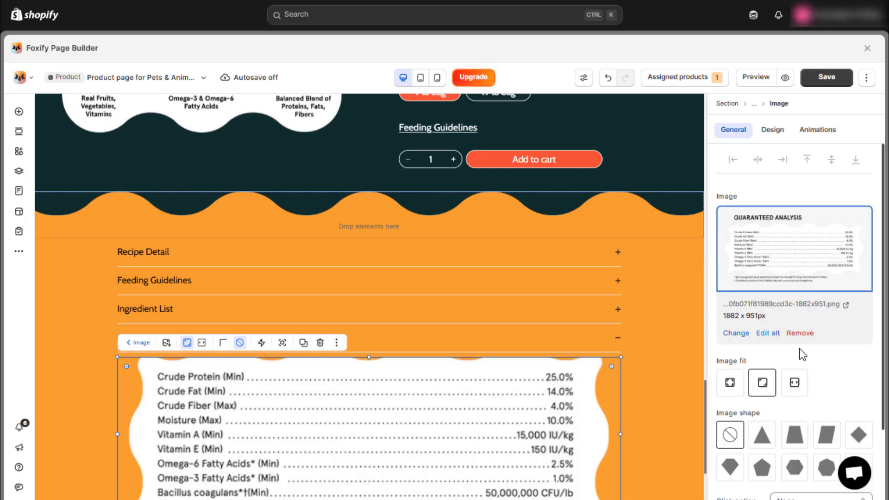
click(795, 383)
Replace the Satisfaction Guaranteed placeholder with the guarantee text starting "We understand how important and difficult" and set the paragraph's width to 100%.
scroll(371, 408, down, 3)
click(360, 419)
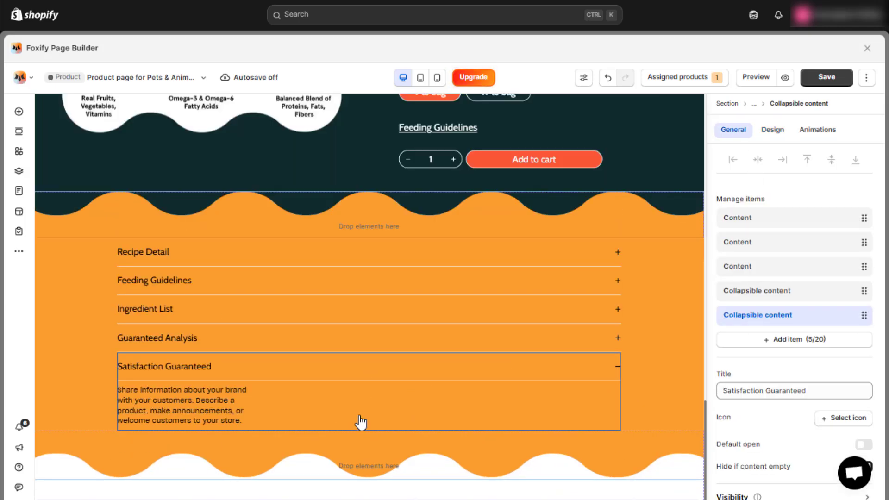
click(225, 406)
click(732, 255)
key(ctrl+a)
text(We understand how important and difficult it can be to find healthy food your pup will love. We're so confident Kismet will hit the spot, we back every purchase with a guarantee. If it's not love at first bite or you're not happy with your order for any reason, we'll make it right and give you a full refund. Read our return policy here. (Shipping & Returns))
click(772, 130)
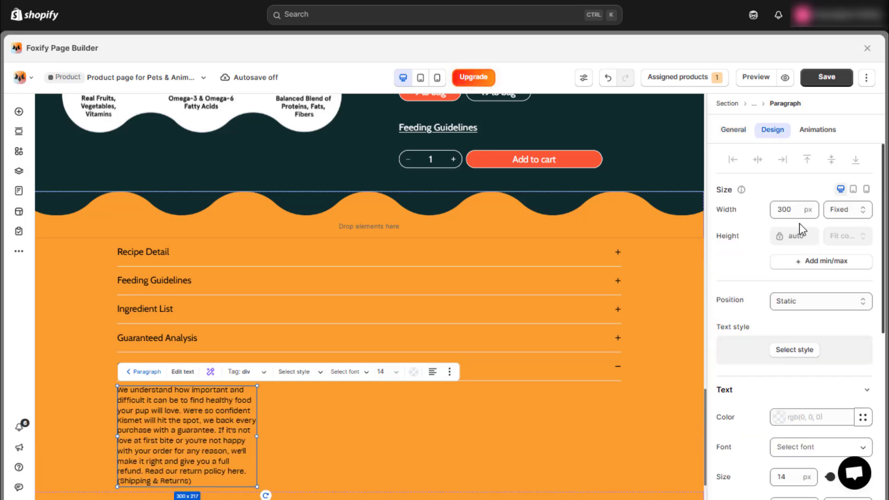
click(800, 210)
text(100%)
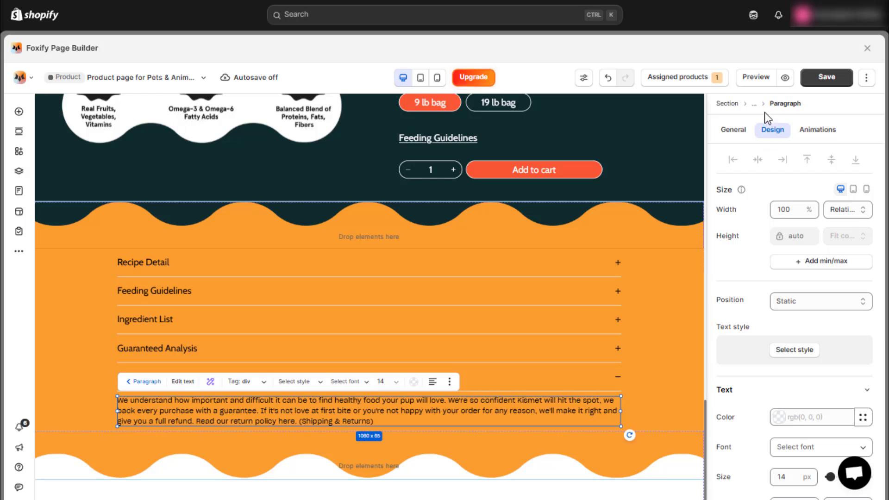
Set the text color of the collapsible items' headers in normal state to white, rgb(255, 255, 255).
click(753, 104)
click(772, 130)
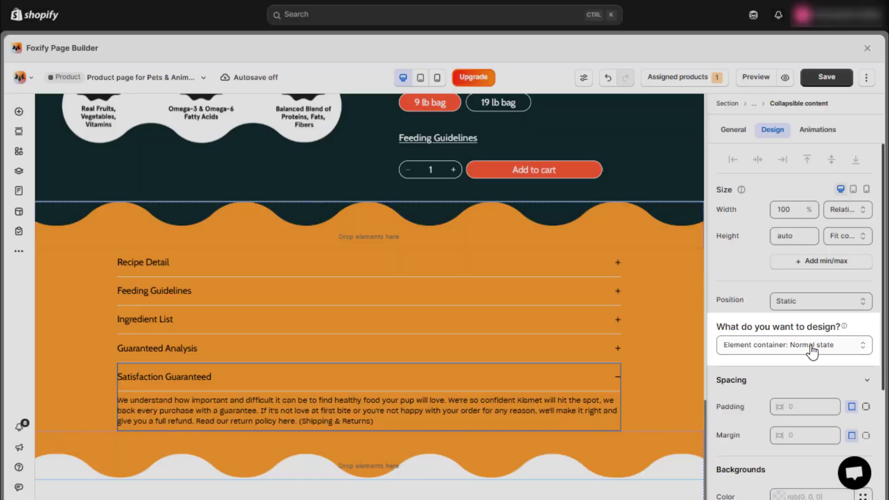
click(811, 350)
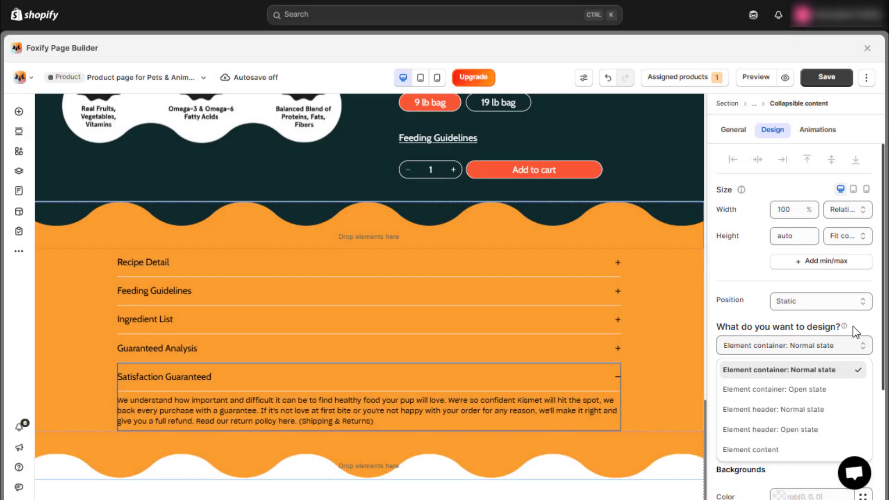
click(821, 410)
scroll(797, 324, down, 2)
click(792, 269)
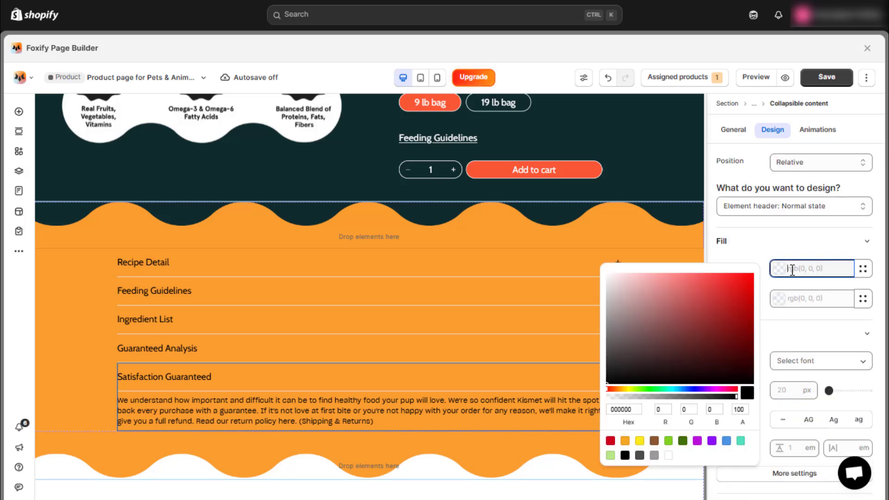
click(668, 456)
Give the normal-state headers the Cabin font in Regular weight at 20 px.
click(826, 366)
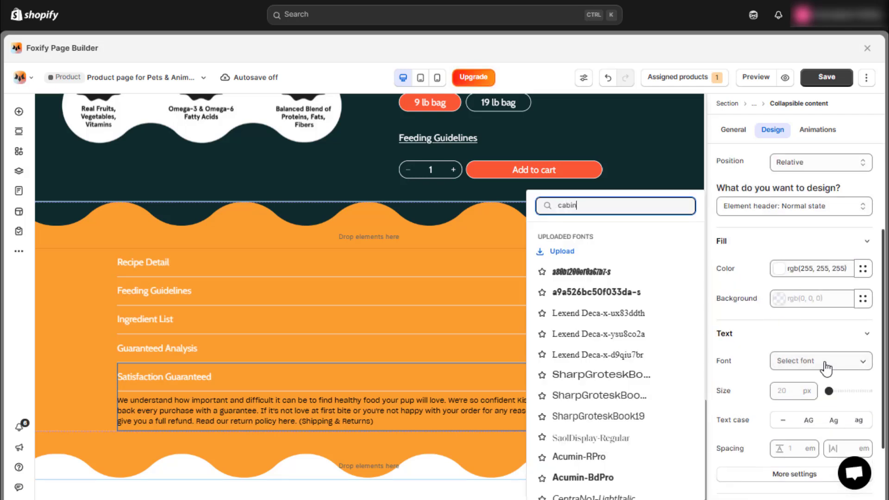
click(676, 369)
click(793, 420)
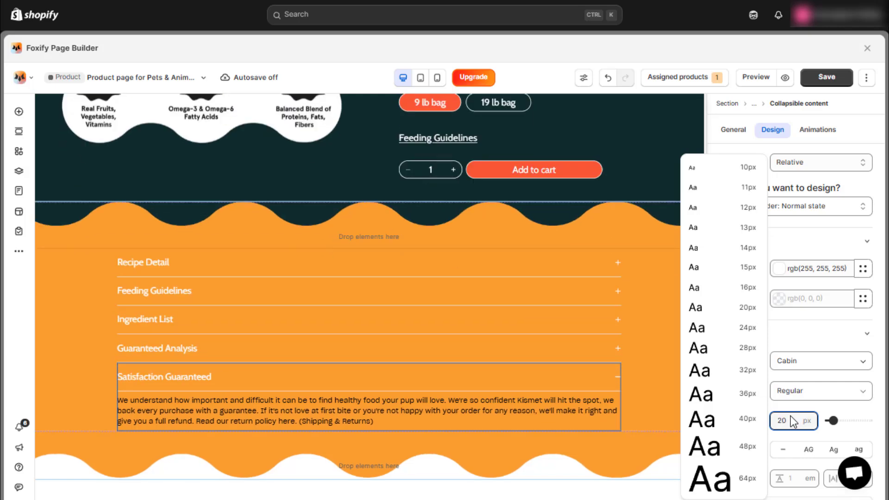
scroll(795, 417, down, 3)
click(788, 429)
Set the normal-state header padding to 20 px at the top and bottom and 8 px at the left and right.
scroll(788, 435, down, 2)
click(865, 388)
scroll(834, 394, down, 1)
click(754, 367)
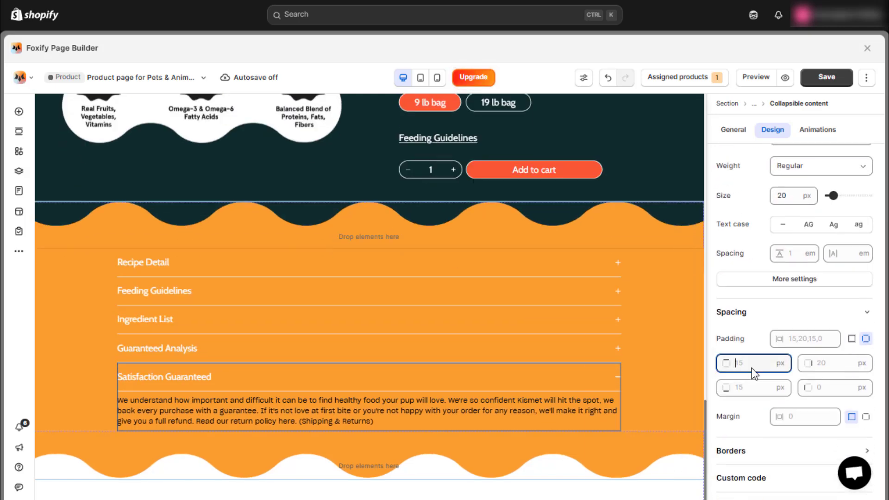
text(20)
click(749, 385)
text(20)
click(819, 370)
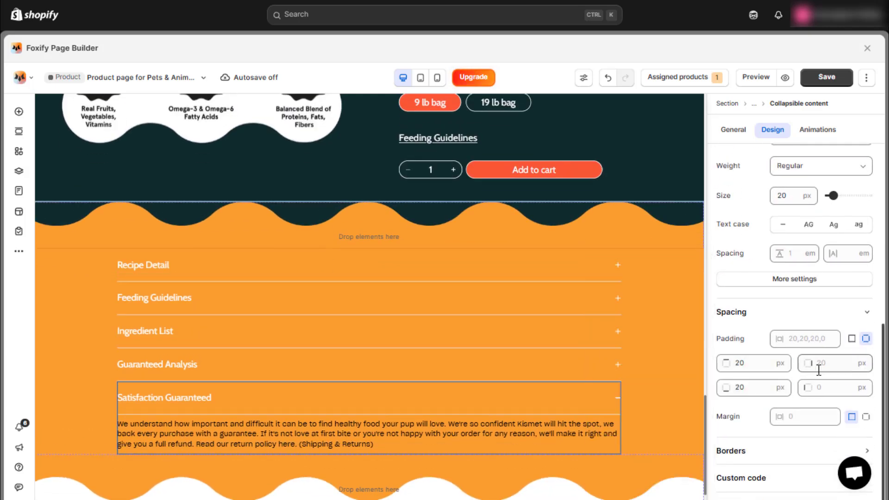
text(8)
click(829, 387)
text(8)
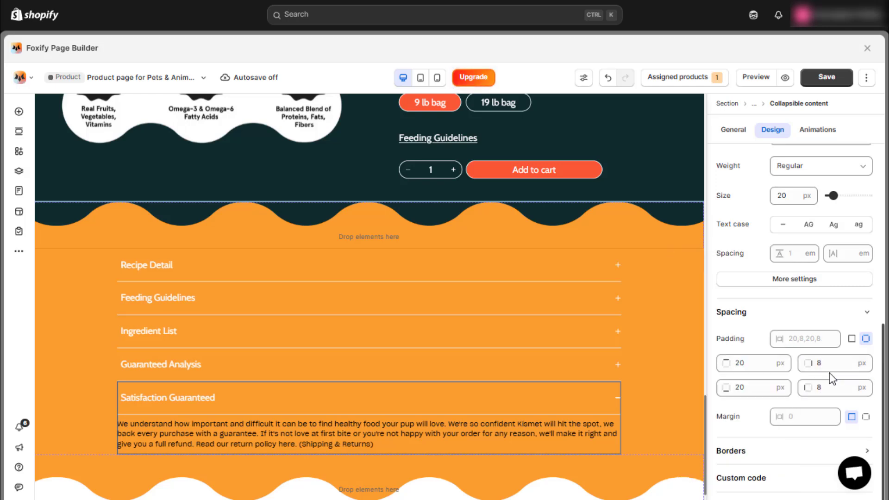
Give the normal-state headers a solid white border with 0 width on all sides except 2 px on the top edge.
click(776, 457)
click(768, 413)
click(809, 383)
click(676, 379)
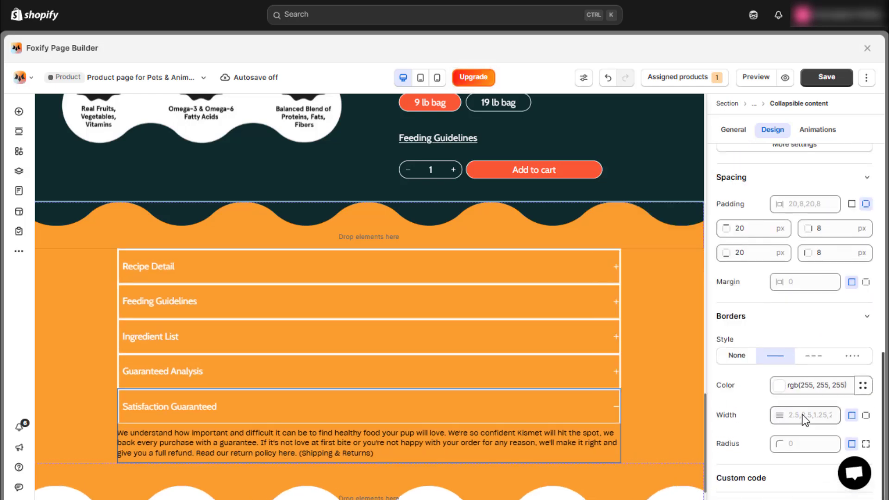
click(803, 416)
text(0)
click(866, 416)
click(756, 438)
text(2)
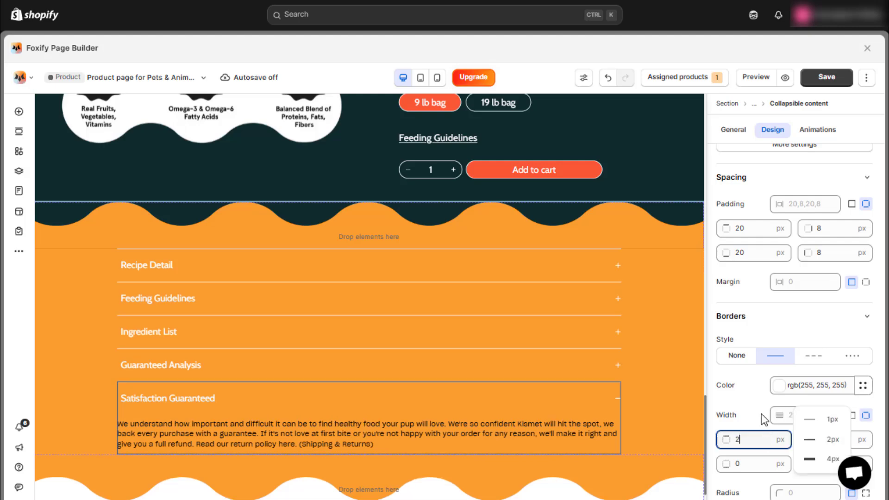
Set the headers' open-state border to white with width 0, and switch the border width to individual sides.
scroll(761, 417, up, 8)
click(794, 264)
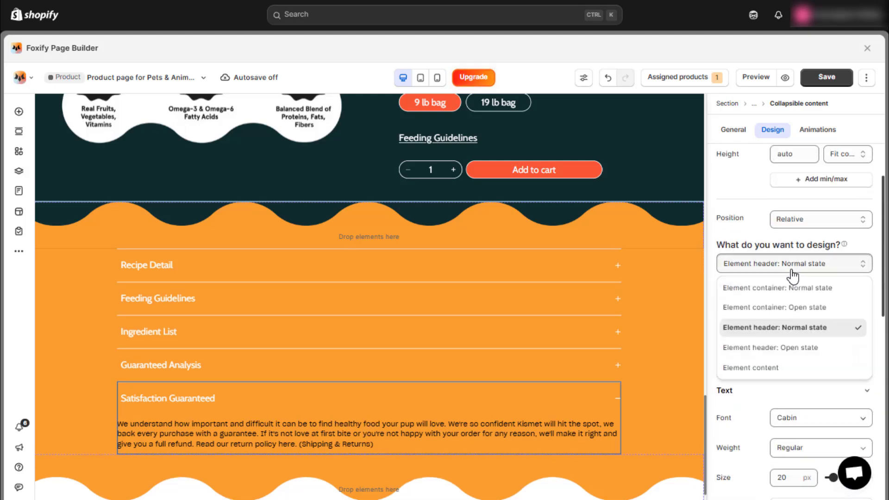
click(769, 347)
scroll(787, 371, down, 6)
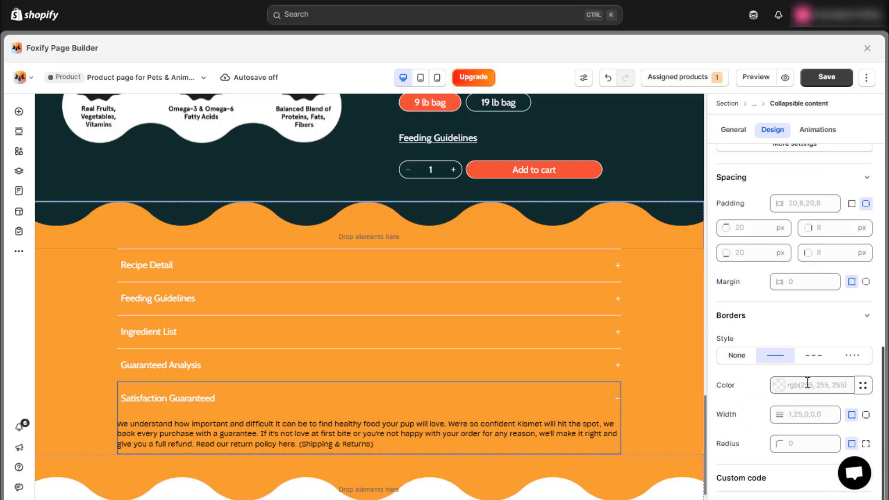
click(807, 383)
click(673, 373)
click(821, 412)
click(821, 413)
text(0)
click(865, 417)
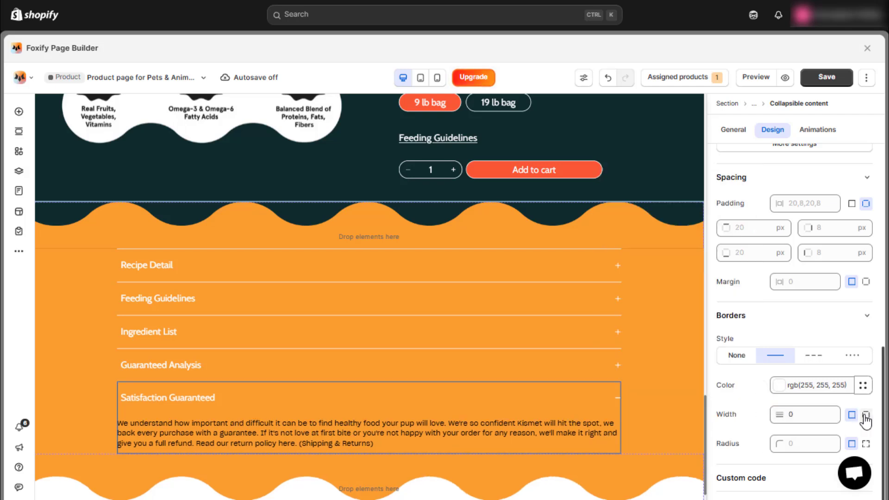
click(866, 419)
Switch the design target to Element content and center its alignment and distribution.
scroll(768, 416, up, 8)
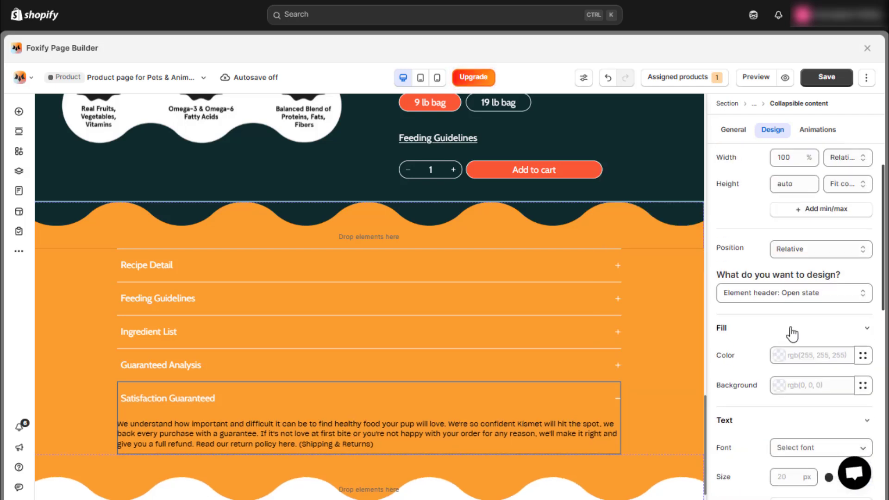
click(792, 294)
click(775, 393)
scroll(810, 362, down, 3)
click(755, 321)
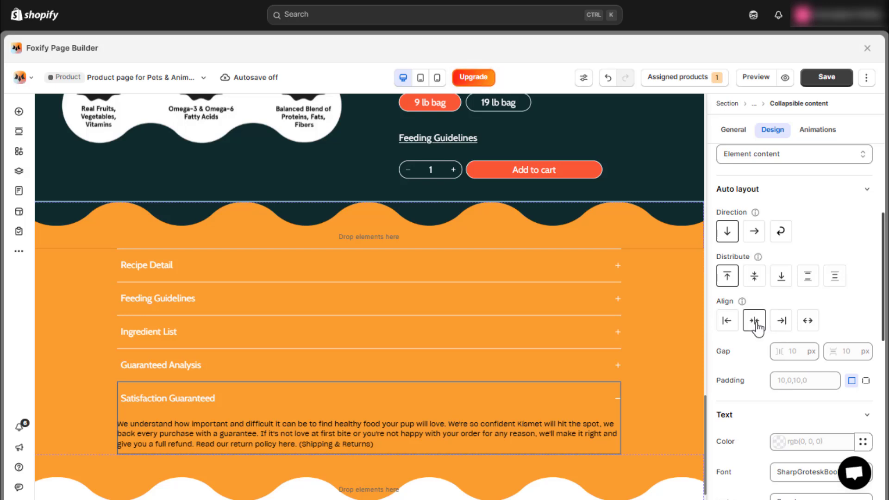
click(754, 276)
Set the collapsible content's padding to 0 px top, 20 px bottom, and 40 px on the left and right.
scroll(834, 360, down, 2)
click(864, 311)
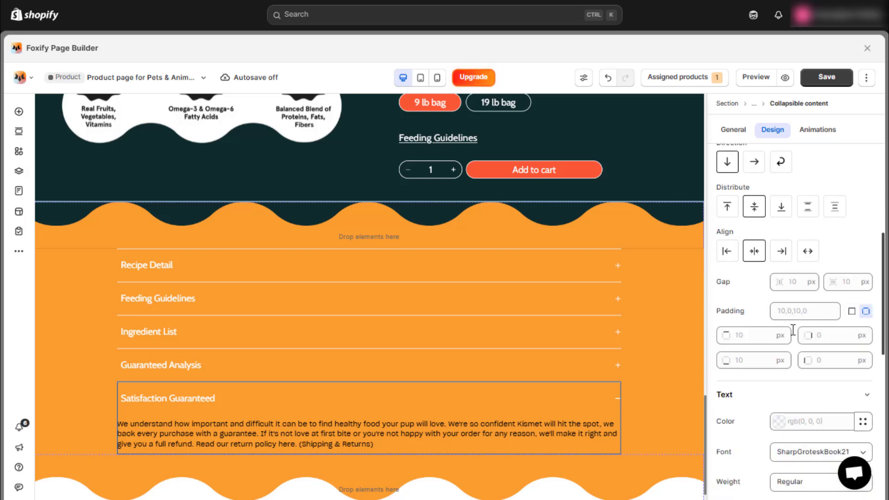
click(756, 337)
text(0)
click(764, 359)
text(20)
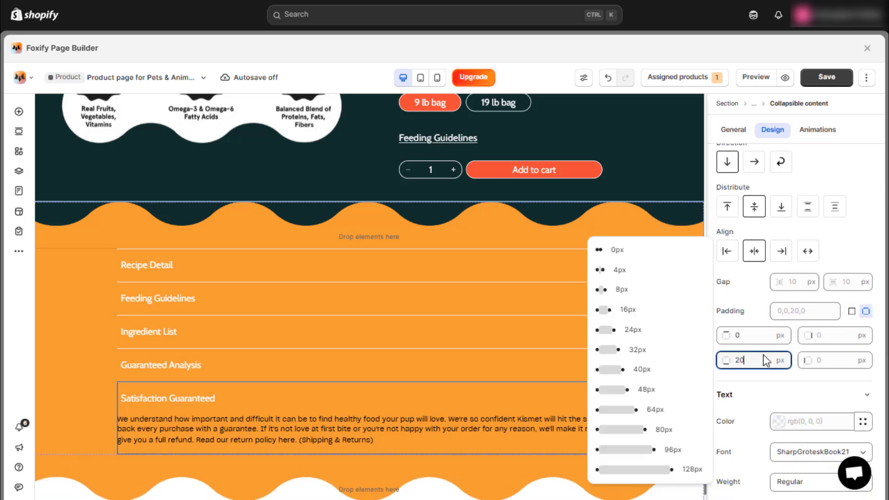
click(822, 337)
text(40)
click(825, 357)
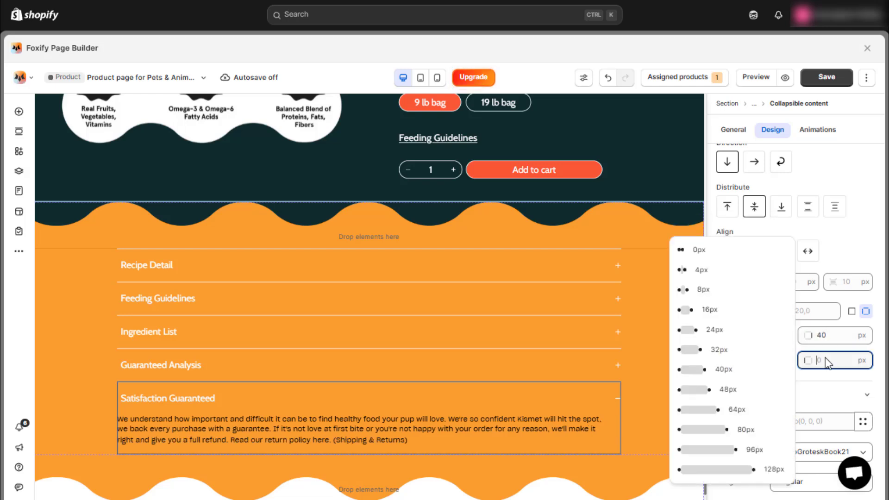
text(40)
Style the collapsible content's text in white Cabin at 16 px.
scroll(797, 352, down, 2)
click(775, 356)
click(668, 347)
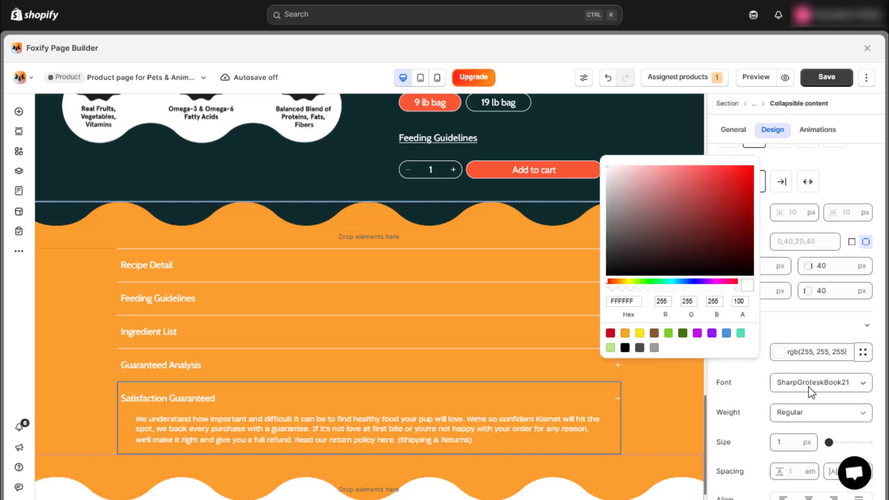
click(816, 383)
click(570, 409)
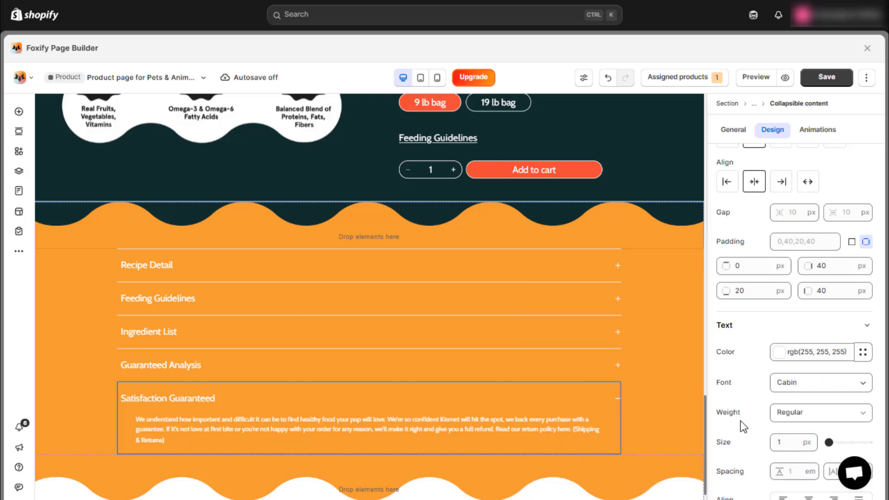
scroll(764, 407, down, 2)
click(802, 381)
scroll(815, 357, down, 6)
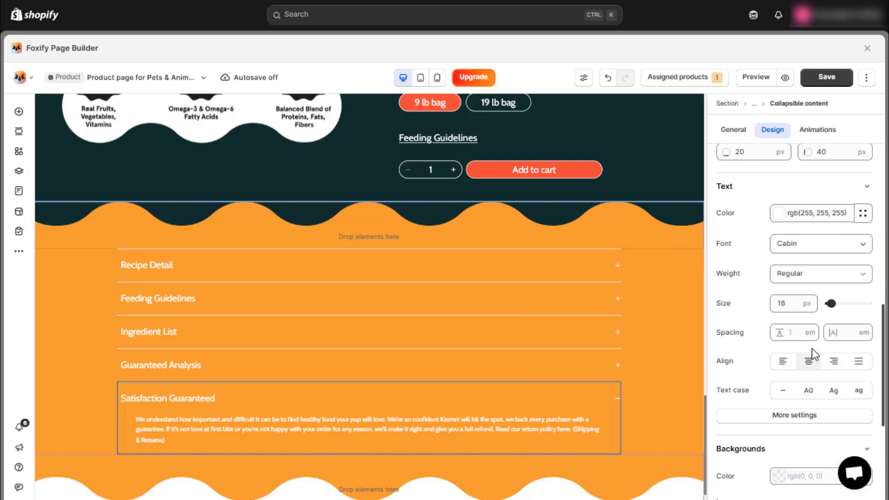
Set the Satisfaction Guaranteed paragraph to 16 px with Tight line spacing, and open its letter-spacing options.
scroll(812, 379, up, 8)
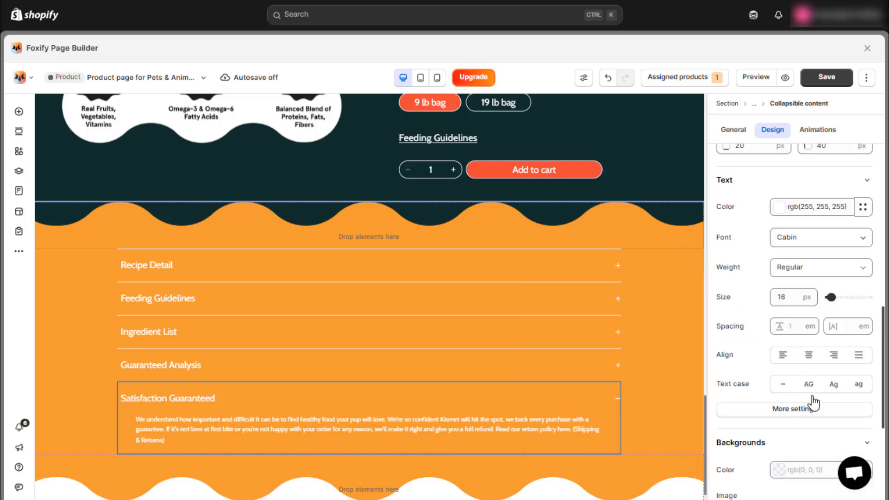
click(510, 421)
click(772, 131)
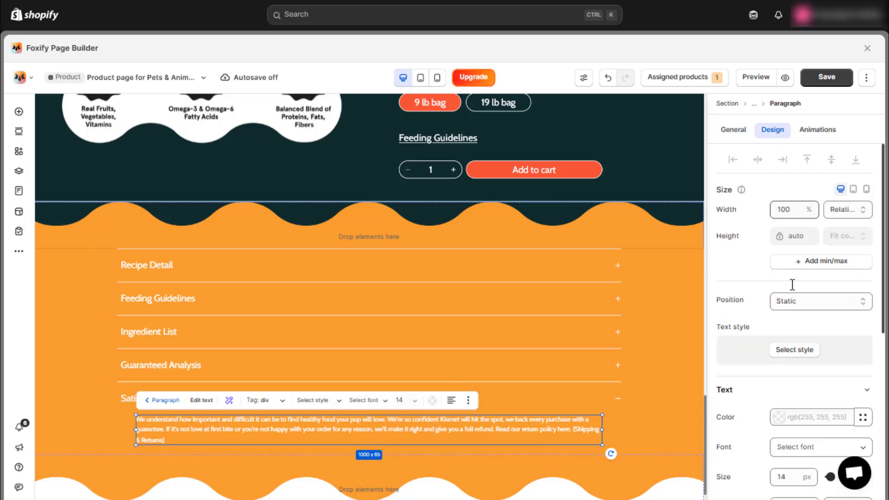
scroll(794, 287, down, 4)
double_click(789, 273)
text(16)
click(794, 297)
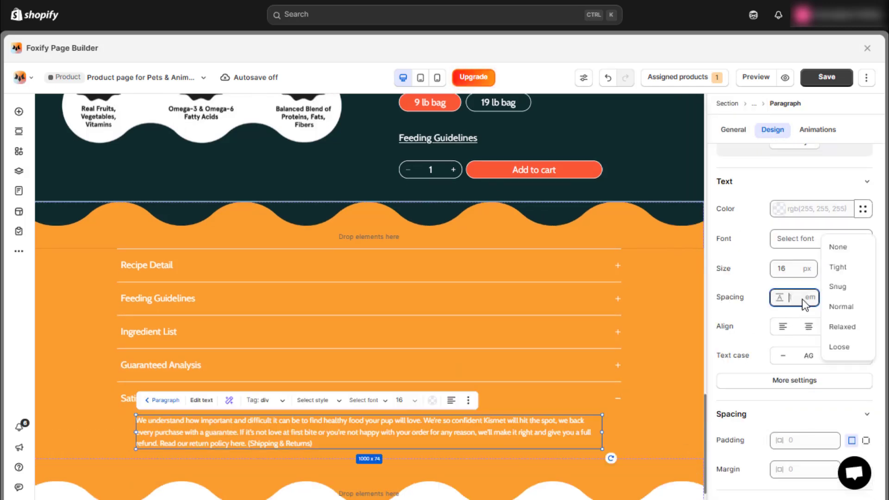
click(836, 264)
click(834, 297)
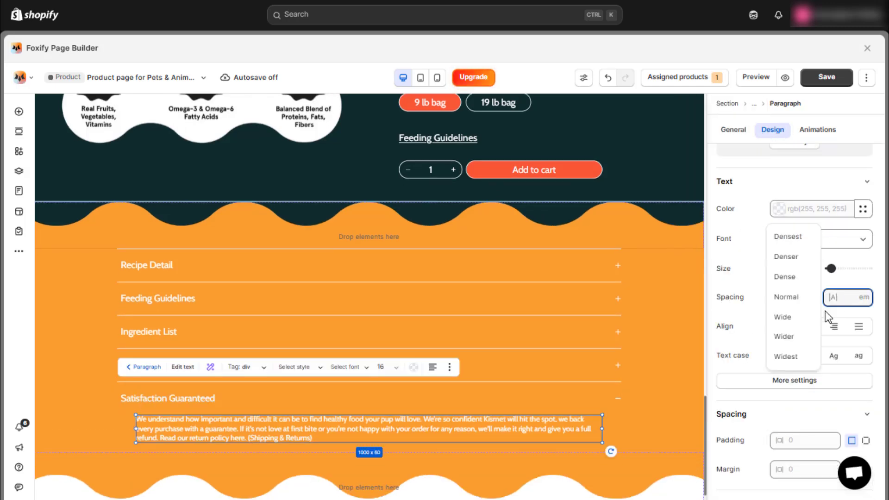
Set the Ingredient List paragraph to 16 px with 1.25 em line spacing and 0.02 em letter spacing.
click(591, 334)
click(482, 359)
click(773, 131)
scroll(803, 307, down, 2)
click(796, 271)
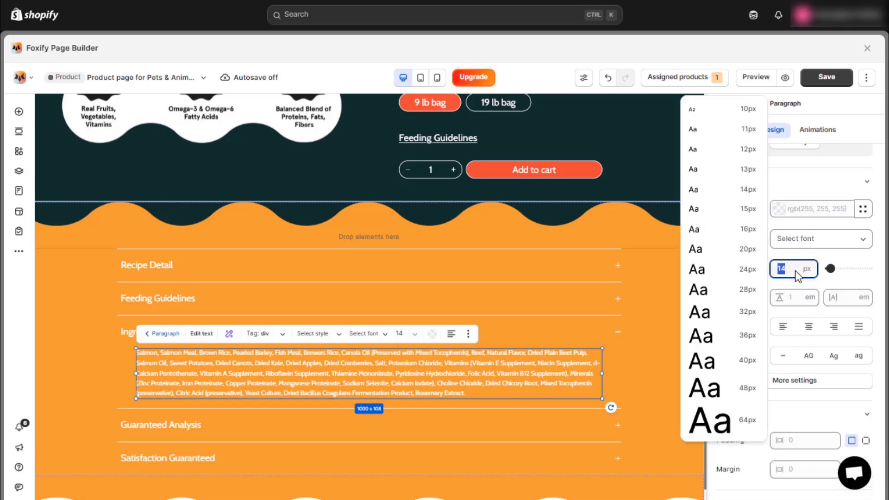
text(16)
click(795, 304)
click(835, 272)
click(852, 300)
click(786, 317)
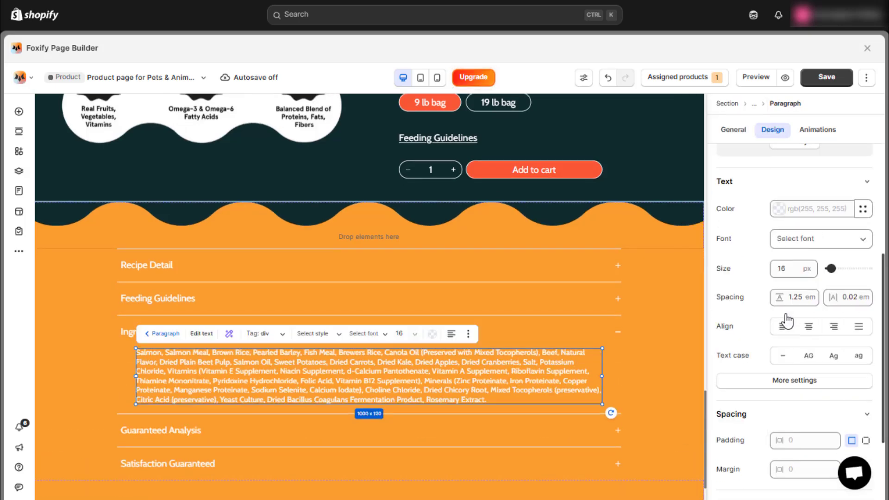
Set the Recipe Detail bullet list to 16 px with Wide letter spacing, and select its parent Content item.
click(506, 272)
click(352, 319)
click(782, 137)
scroll(796, 278, down, 2)
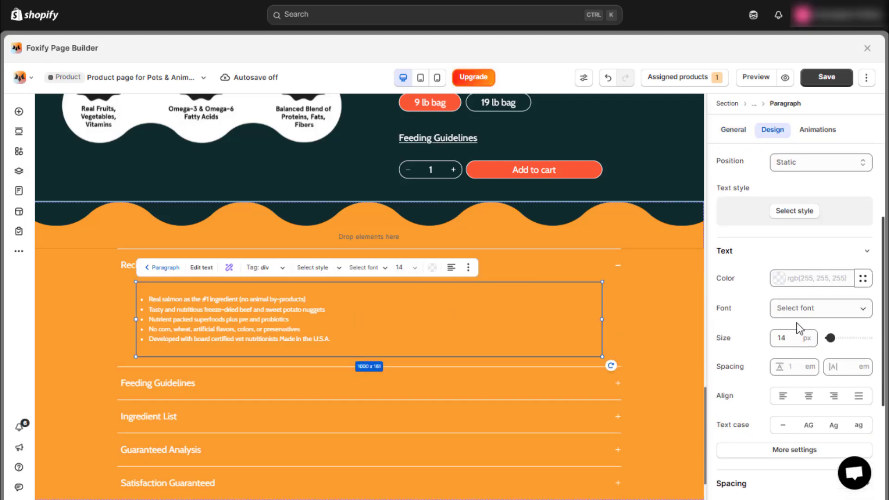
click(788, 337)
text(16)
click(792, 366)
click(848, 367)
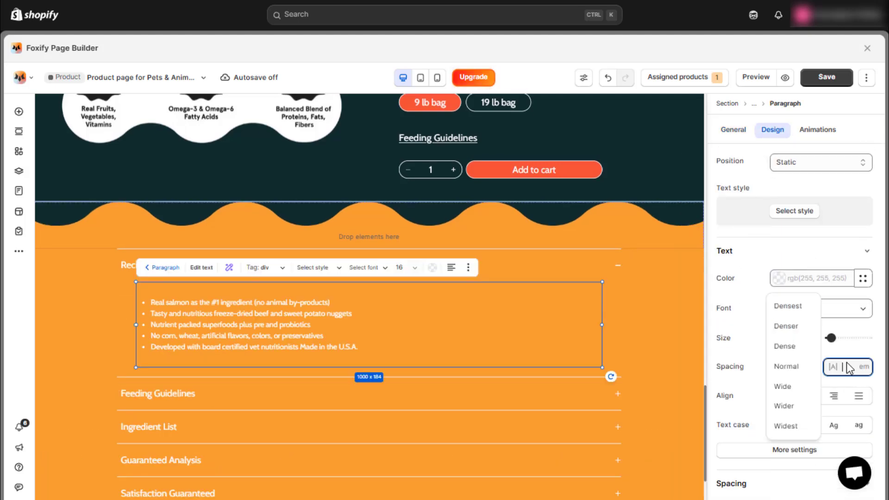
click(799, 387)
scroll(799, 382, up, 3)
click(757, 106)
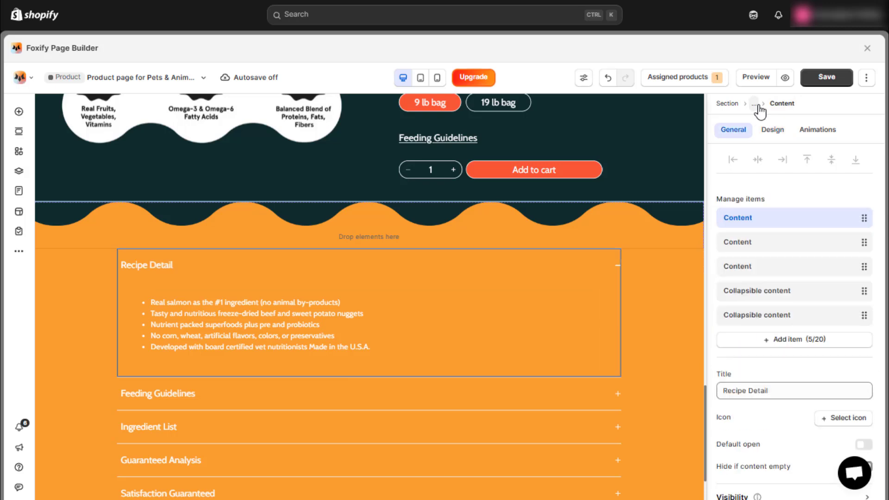
Give the whole collapsible element a solid white border, rgb(255, 255, 255), with a width of 2.
click(758, 106)
click(773, 131)
scroll(795, 269, down, 5)
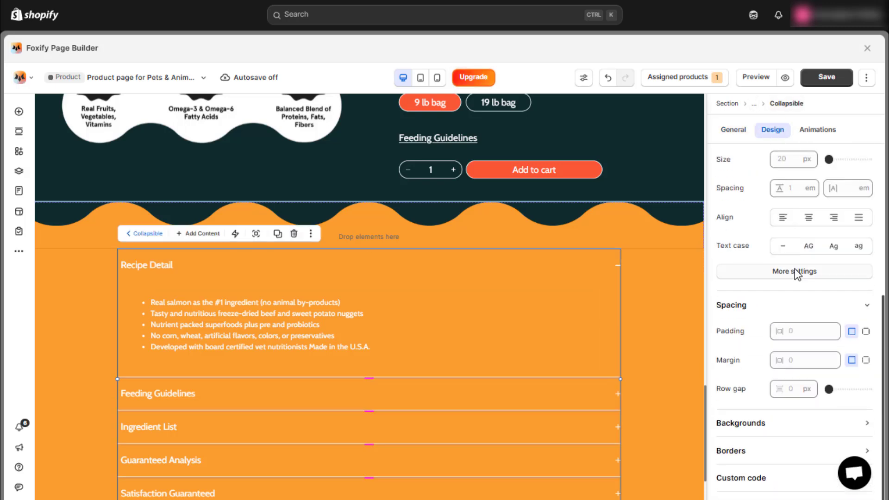
scroll(770, 435, down, 2)
click(772, 414)
scroll(794, 407, down, 1)
click(808, 385)
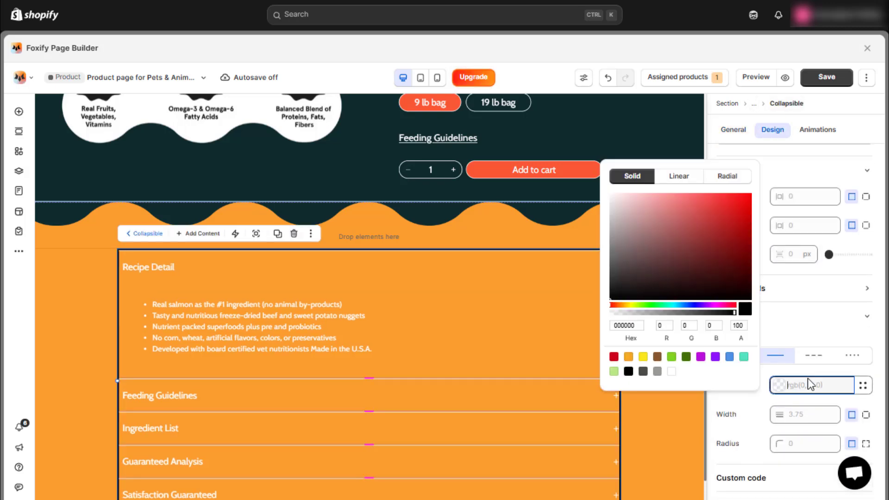
click(812, 413)
text(2)
Set separate border widths for the collapsible, with the left and right sides at 0 px.
click(866, 415)
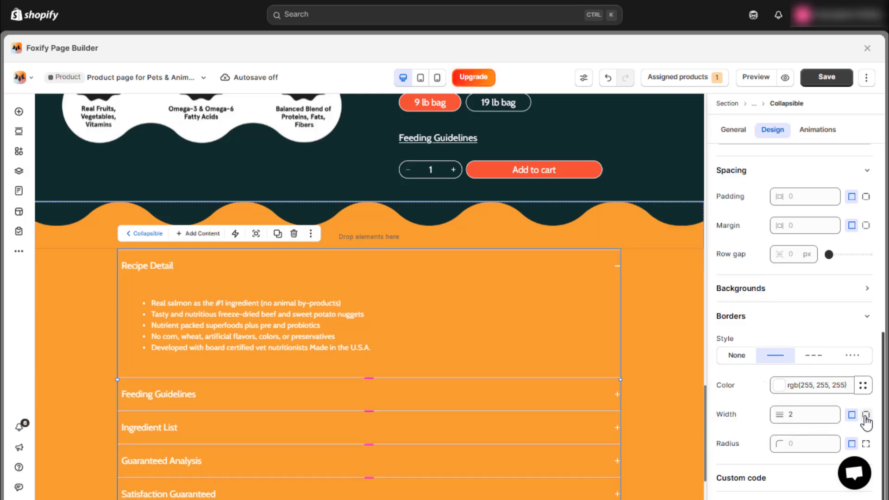
scroll(797, 423, down, 1)
text(0)
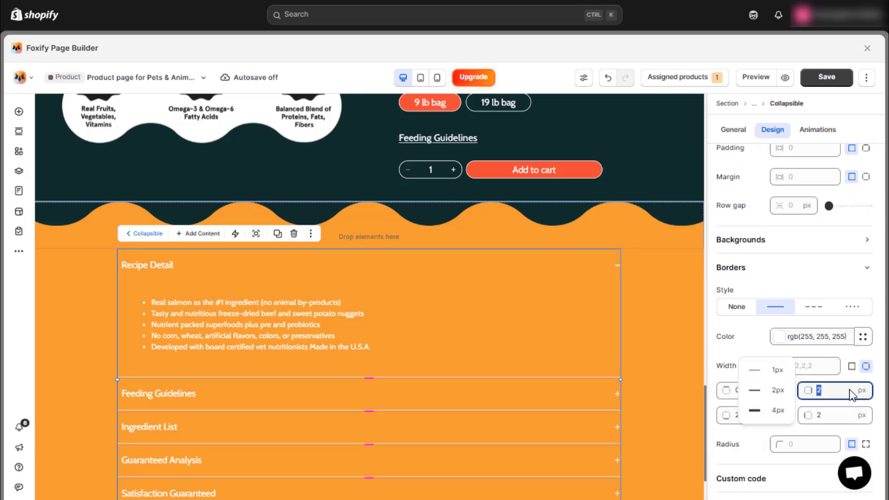
text(0)
click(649, 301)
click(665, 234)
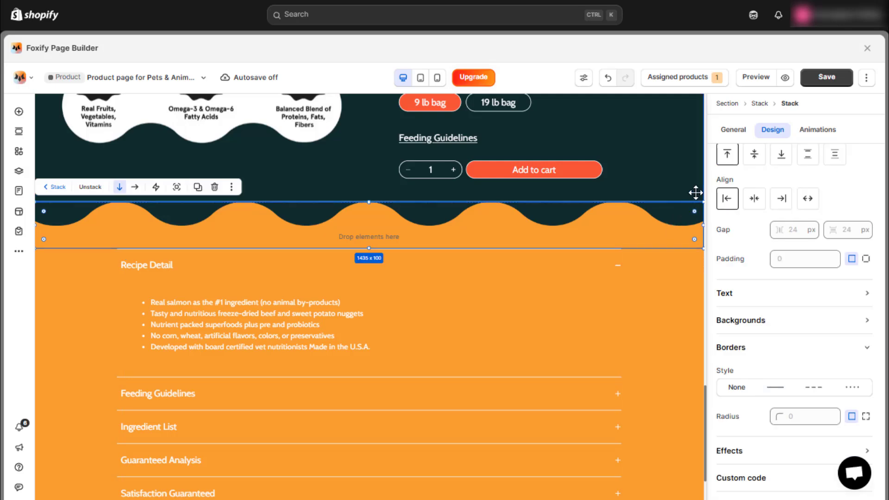
Expand the collapsible's items from Feeding Guidelines through Satisfaction Guaranteed to check their content and dividing lines.
click(702, 289)
scroll(673, 304, down, 2)
click(570, 338)
click(573, 328)
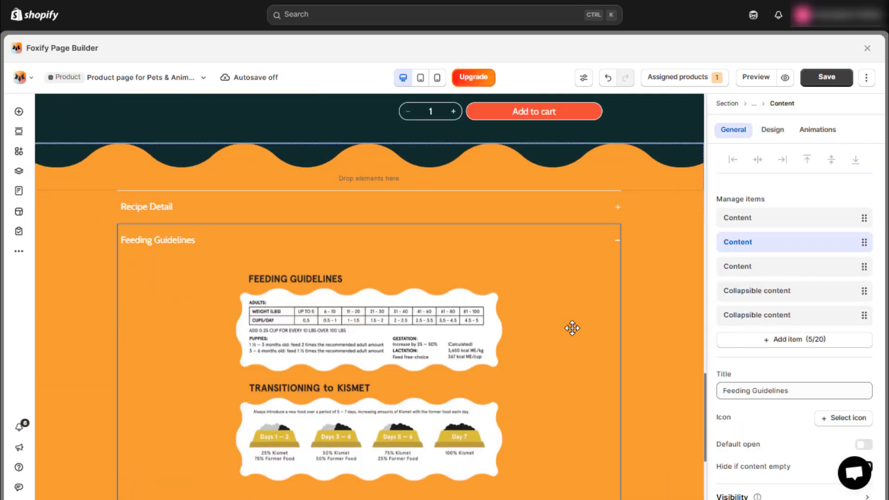
scroll(564, 355, down, 4)
click(563, 355)
click(566, 381)
click(563, 410)
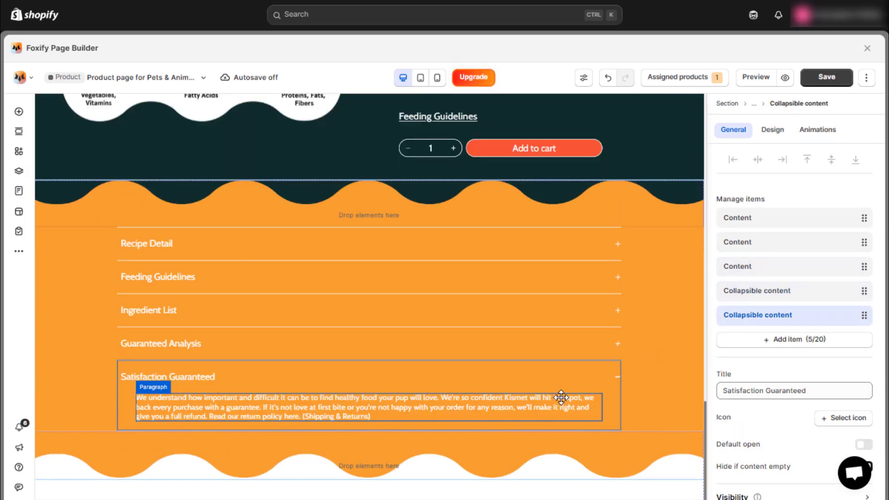
click(690, 336)
click(674, 461)
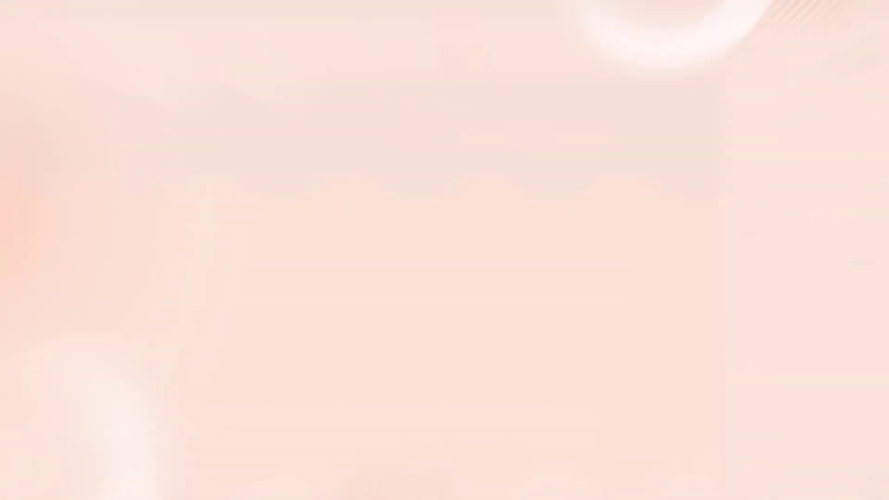
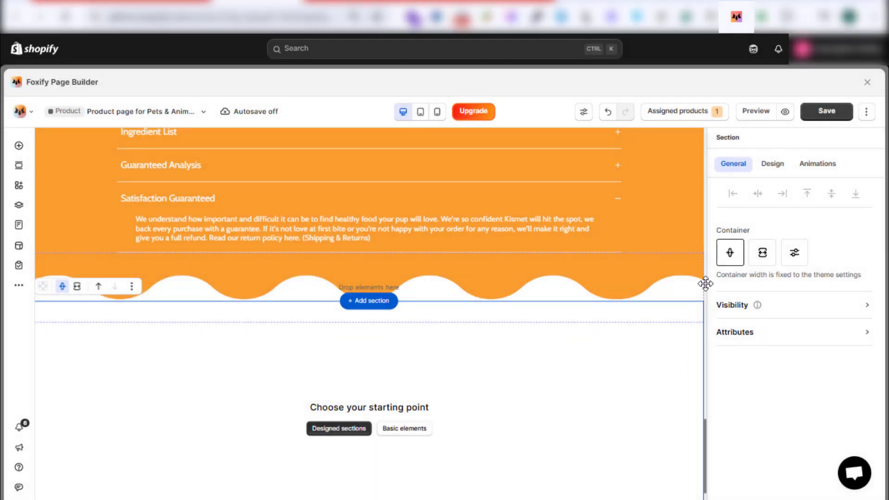
Copy the grid with the kibble image and ingredient list from the source page using FoxTransfer.
click(738, 21)
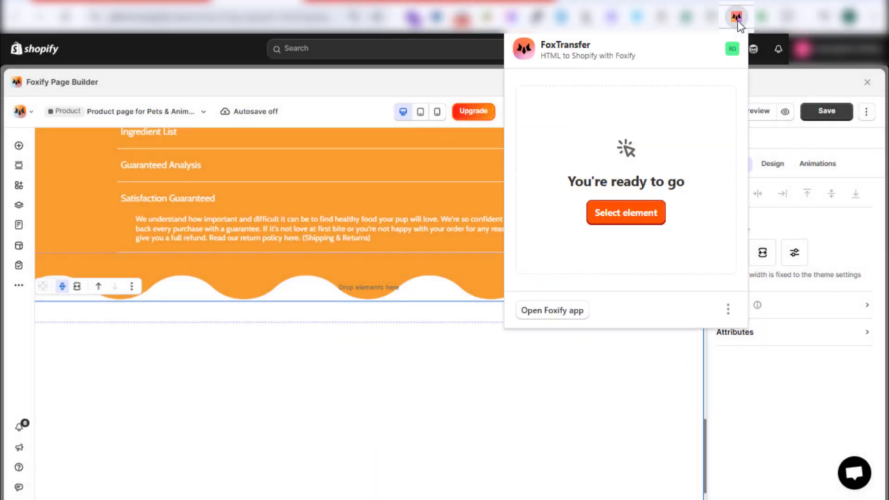
click(738, 21)
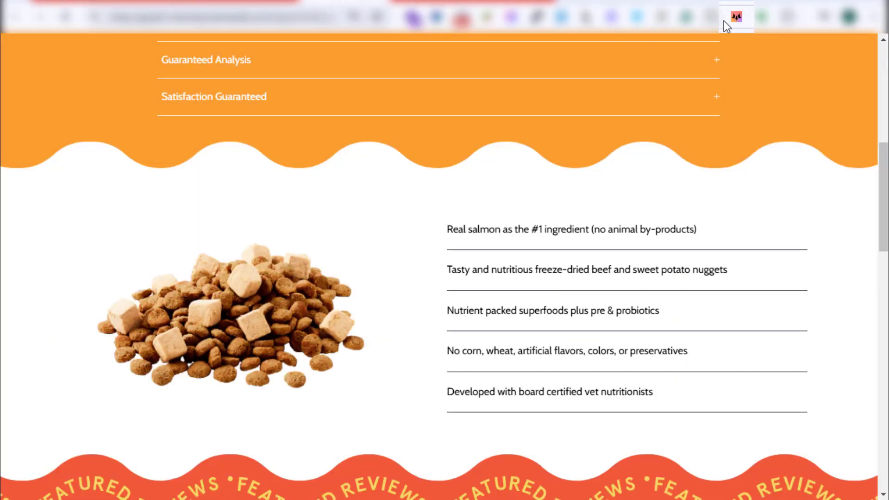
click(735, 18)
click(632, 212)
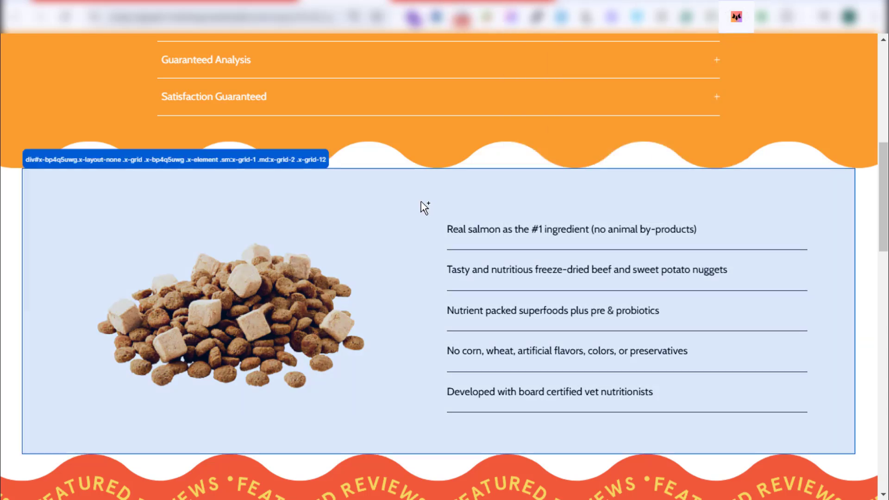
click(424, 208)
click(625, 324)
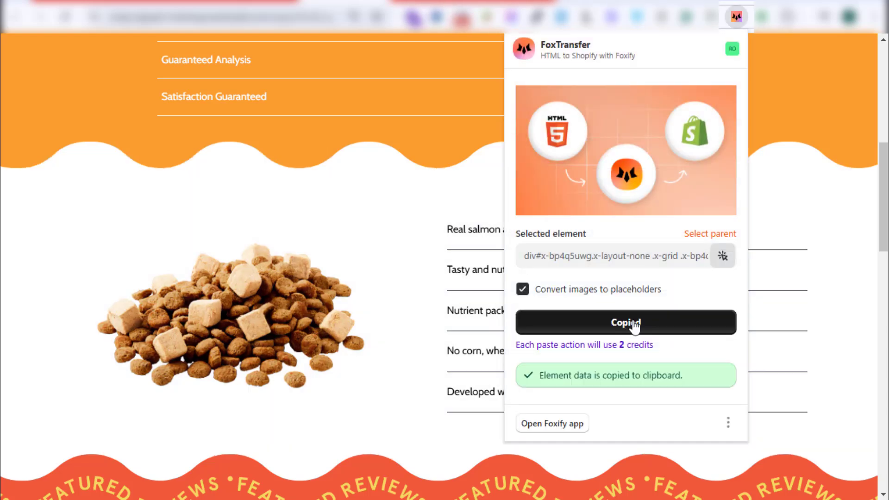
click(823, 304)
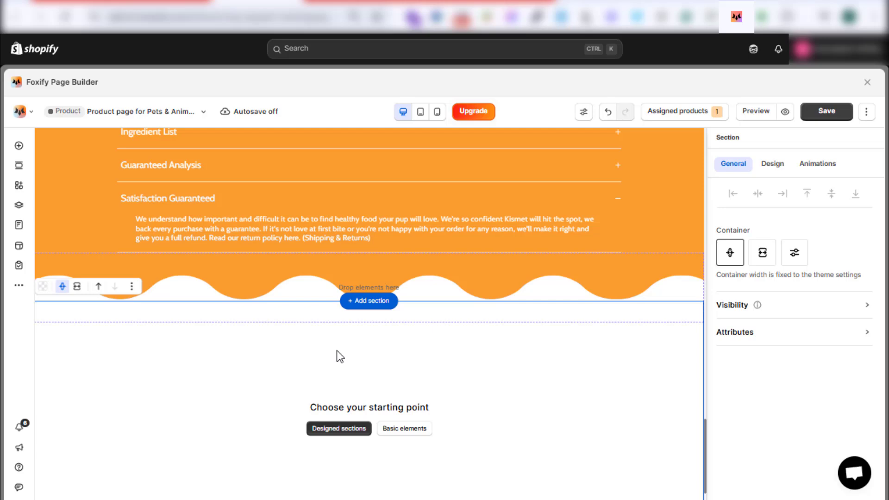
Paste the copied grid into the empty section in Foxify Page Builder and set the section container to full-screen width.
right_click(340, 357)
click(399, 203)
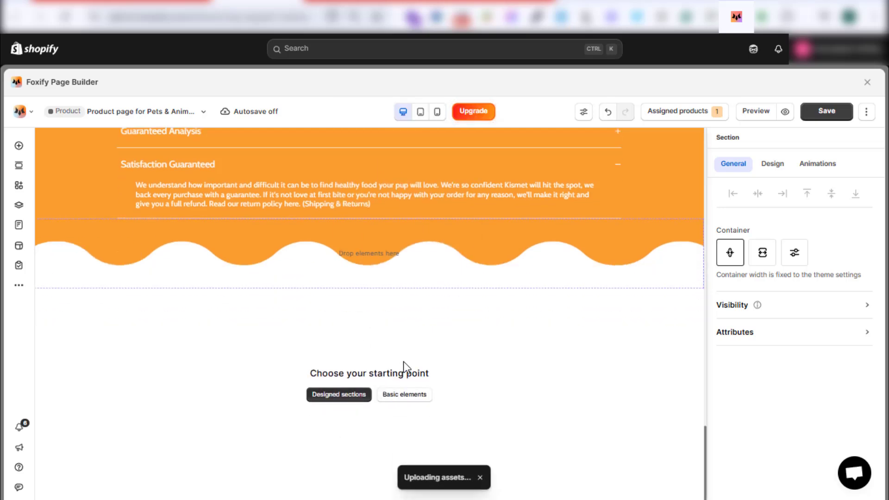
scroll(404, 362, down, 1)
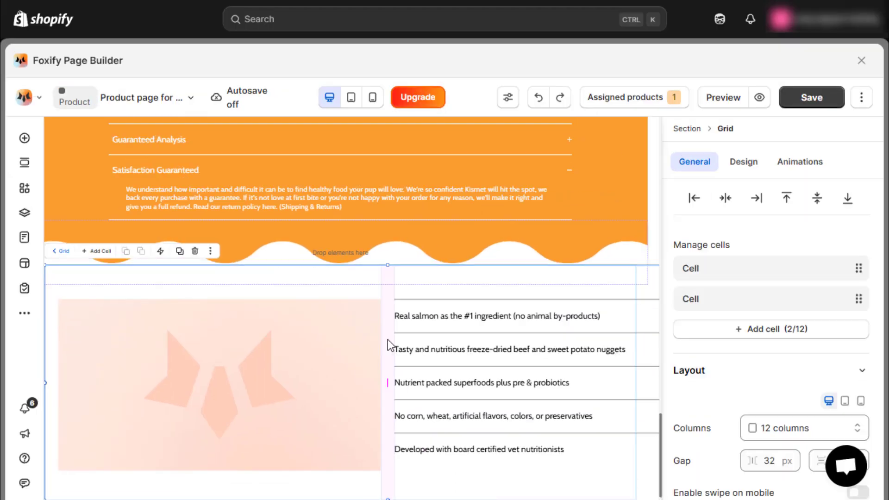
click(693, 135)
click(690, 270)
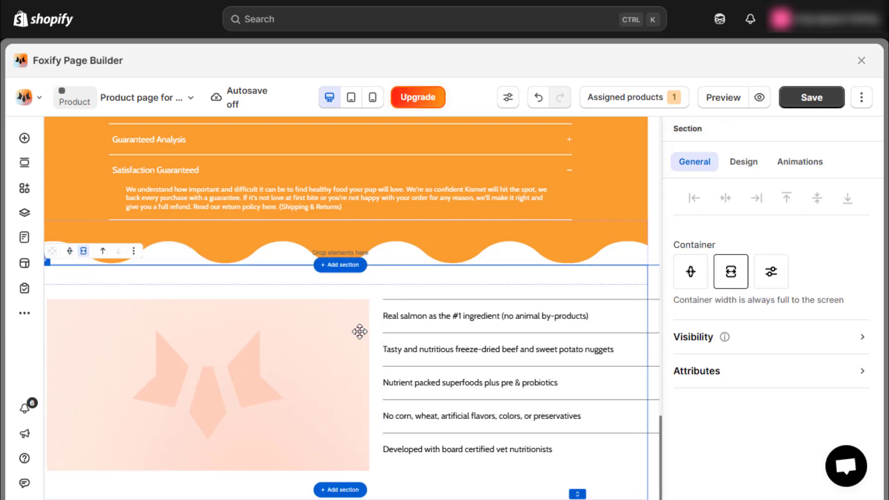
Centre the pasted grid horizontally in its section and clear its minimum height.
click(378, 329)
click(744, 162)
click(726, 199)
click(779, 288)
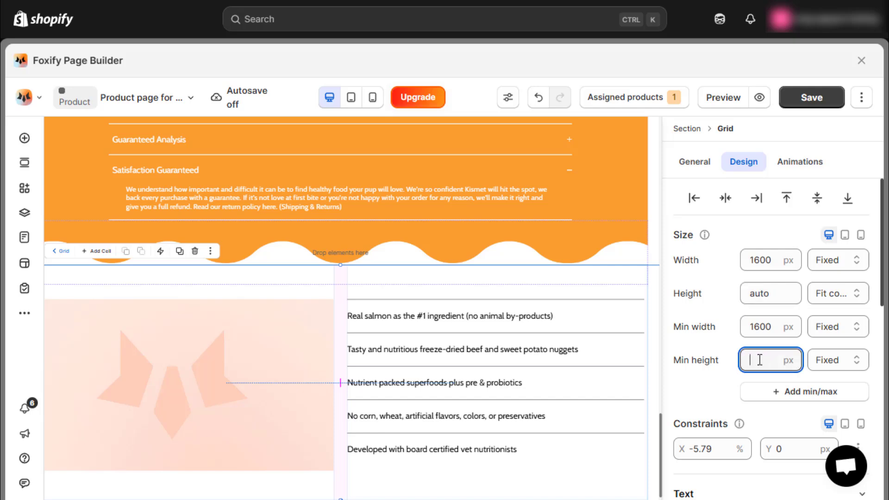
click(736, 342)
Replace the grid's placeholder with the 1700 x 1121 kibble PNG, fit the whole picture in its frame, and save the page.
click(191, 398)
click(190, 398)
click(694, 463)
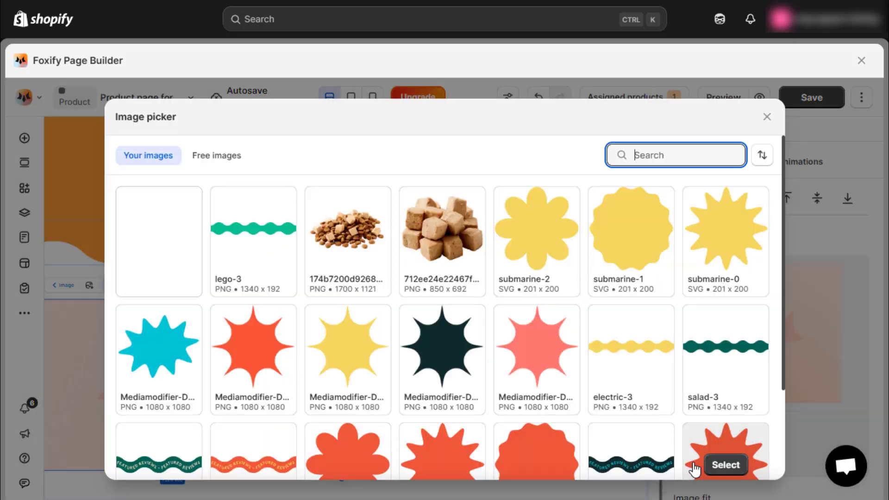
click(347, 228)
scroll(729, 212, down, 3)
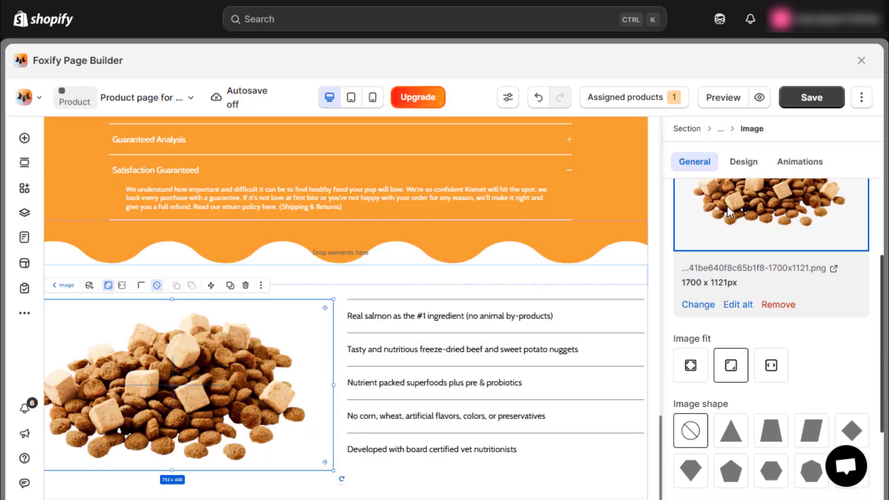
click(771, 366)
click(384, 276)
key(ctrl+s)
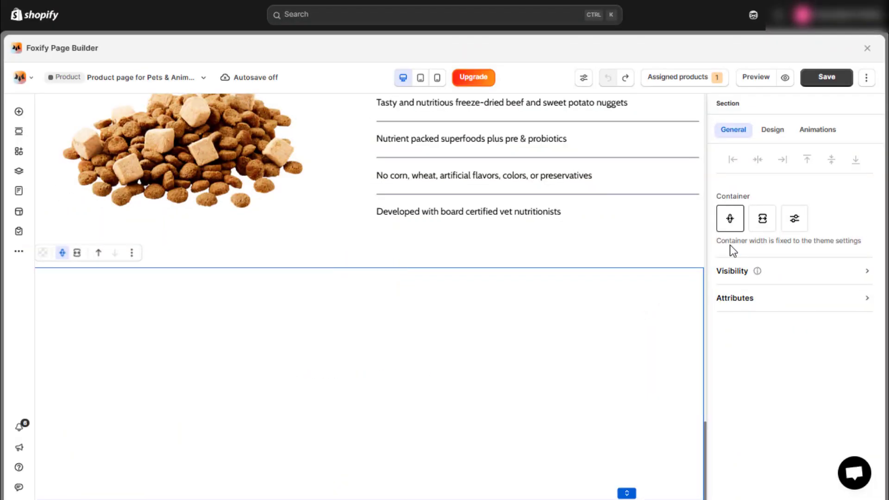
Make the new empty section full-screen width and add a stack with 100% width and no minimum height.
click(771, 131)
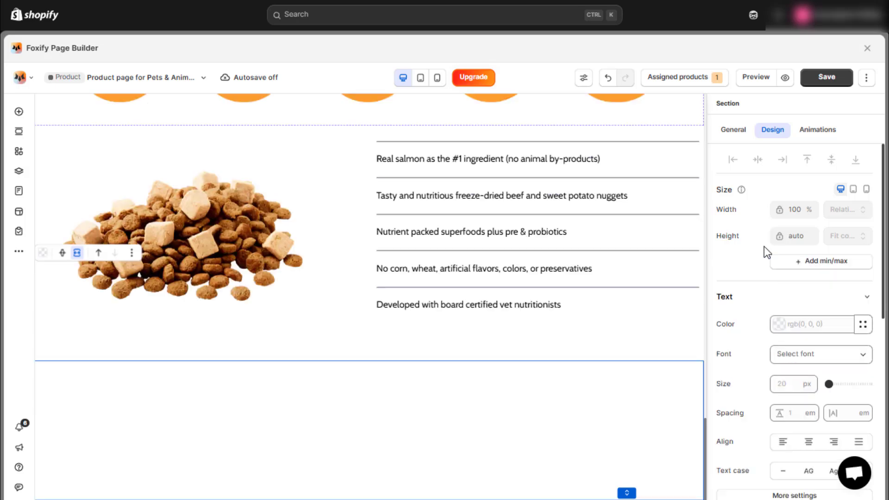
click(421, 444)
drag(184, 260, 150, 407)
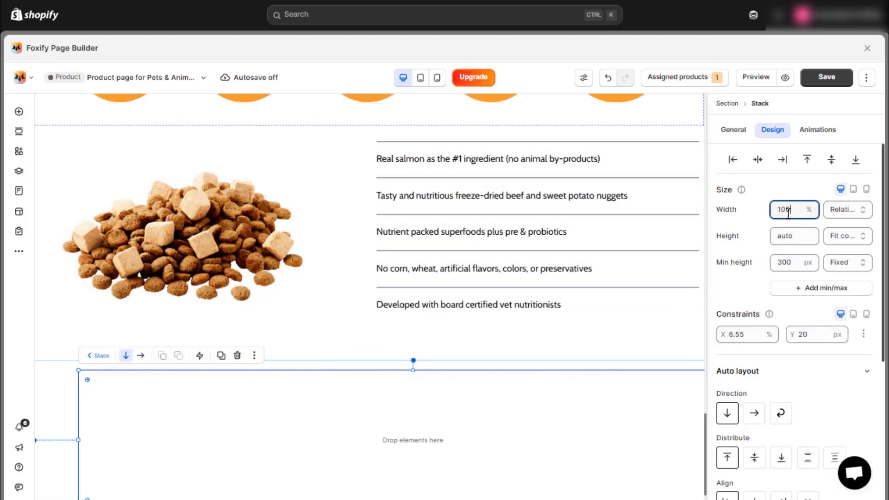
key(BackSpace)
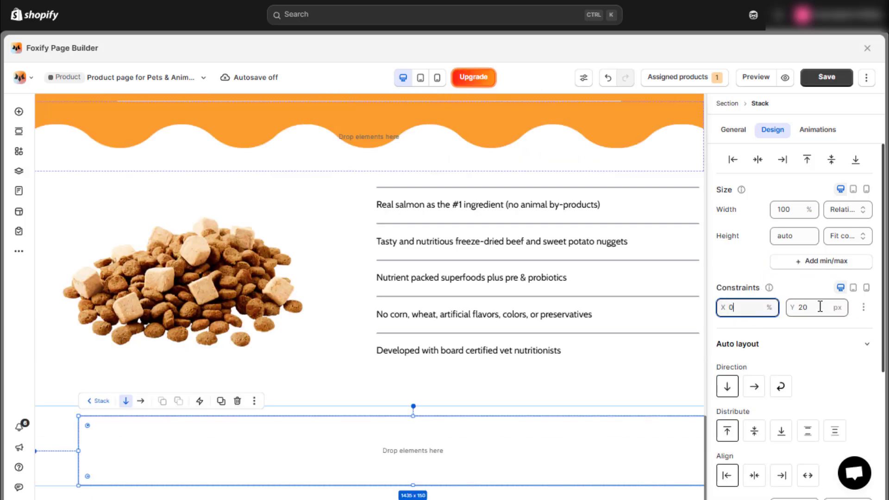
Set the new stack's X and Y constraints to 0 so it starts at the section's corner.
double_click(820, 307)
text(0)
click(802, 288)
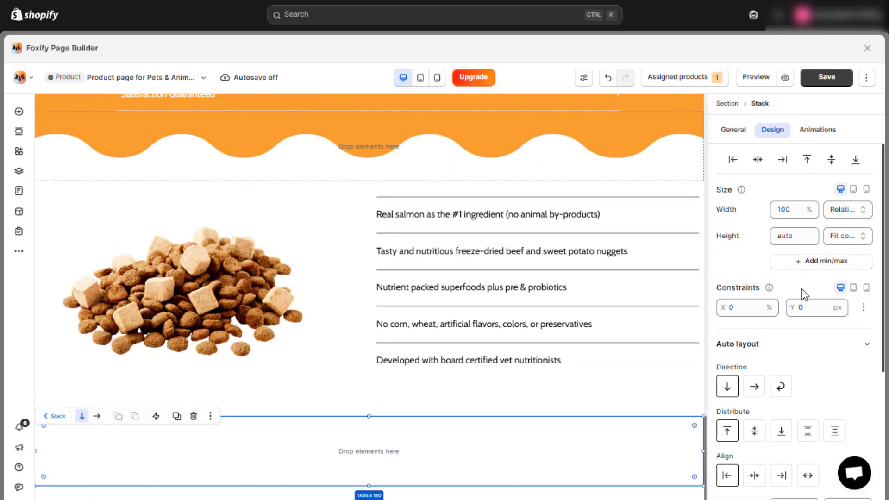
Add a nested stack inside the new stack, with 100% width and no minimum height.
click(18, 112)
drag(185, 262, 153, 459)
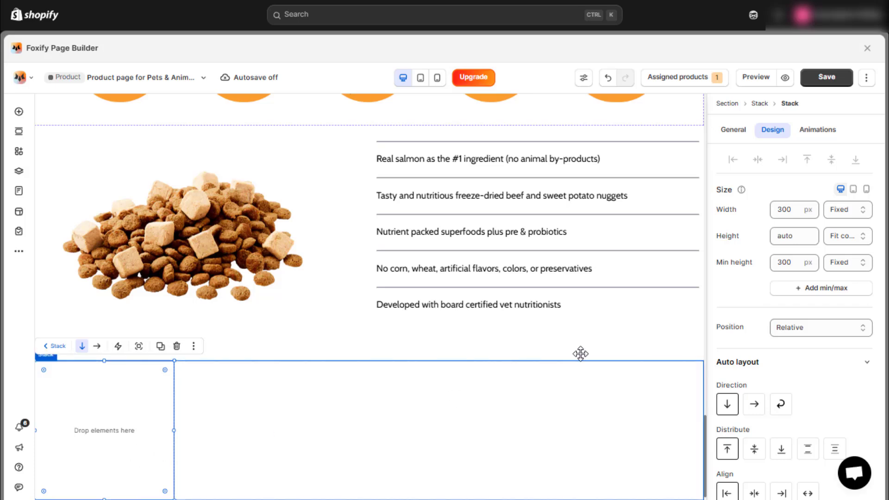
double_click(780, 209)
text(100%)
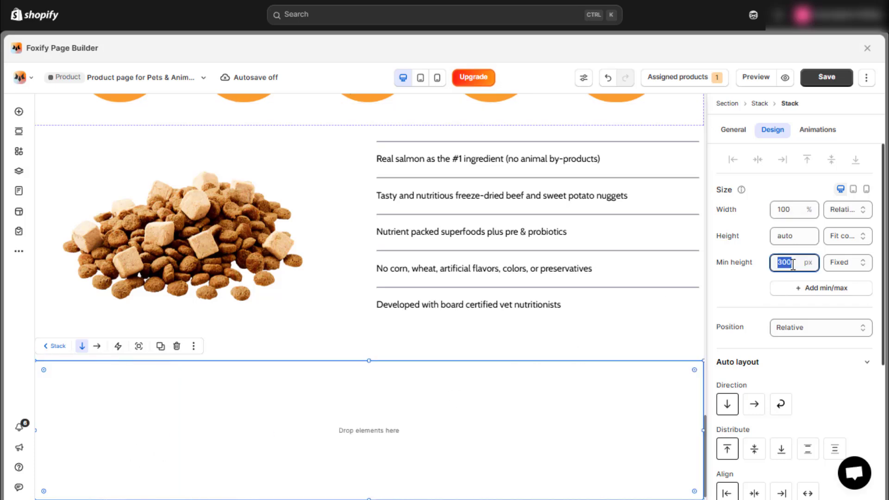
key(BackSpace)
Duplicate the nested stack to make three in total, and remove the gap between them in the parent stack.
key(ctrl+d)
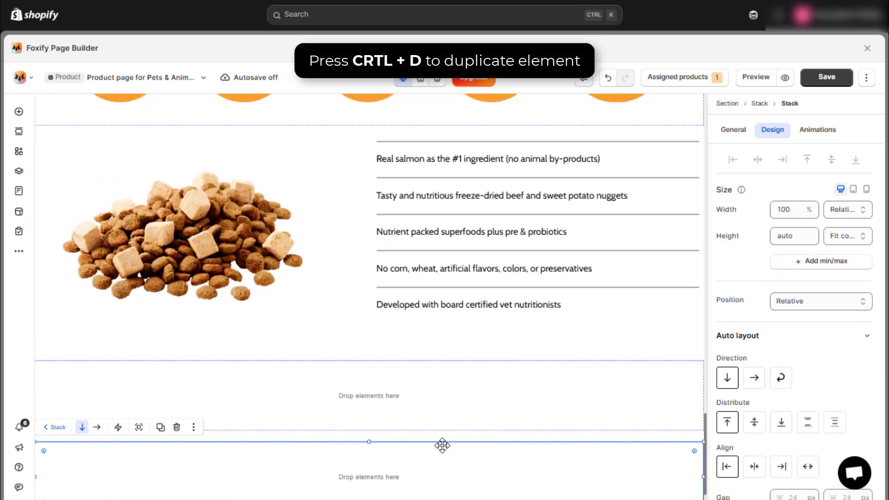
scroll(407, 430, down, 2)
click(373, 419)
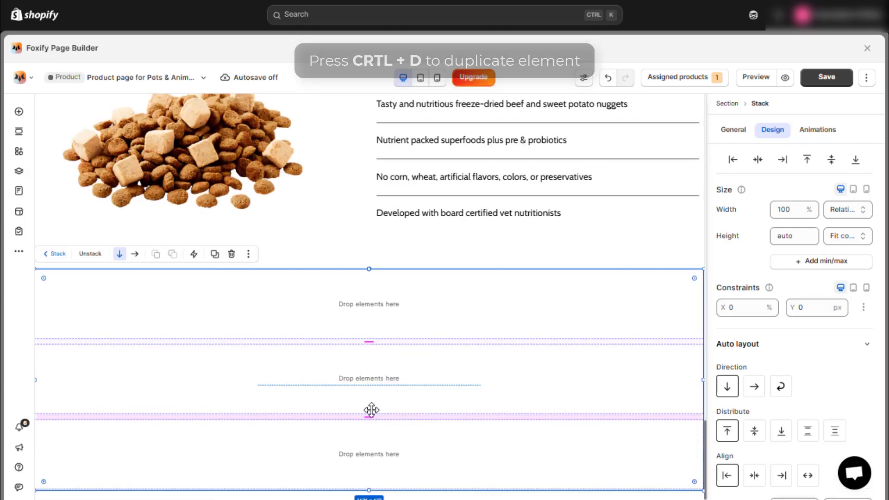
Check the three nested stacks and their order in the page layers.
click(605, 315)
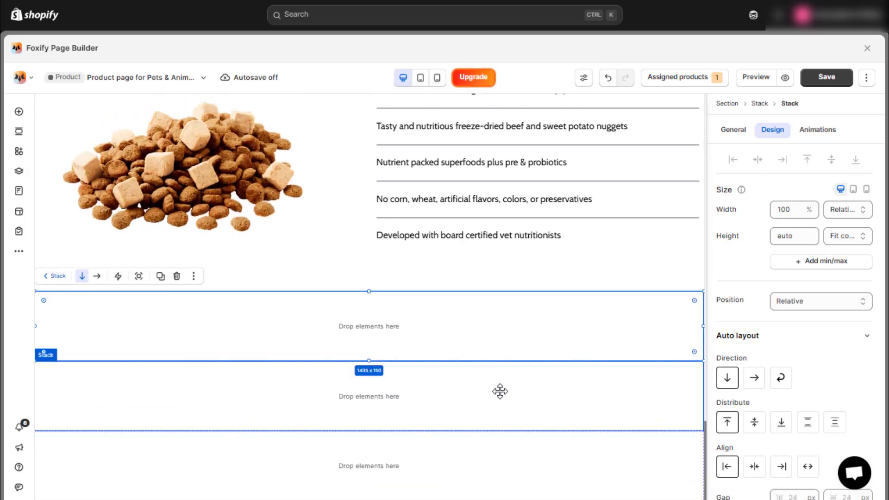
click(21, 175)
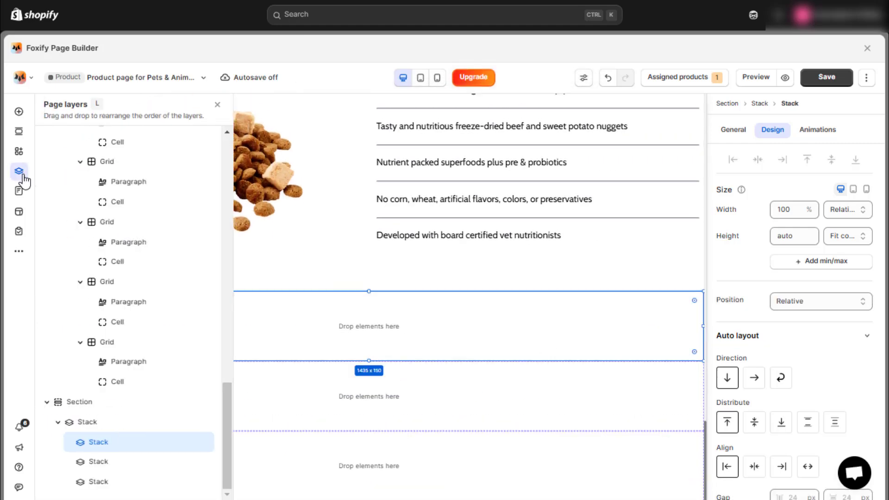
click(393, 393)
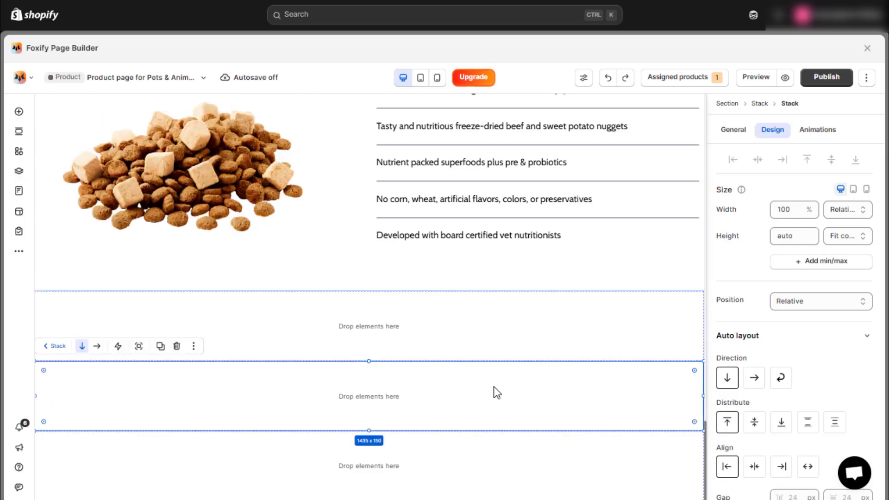
Add another stack inside the first of the three nested stacks and set its width to 100%.
click(450, 327)
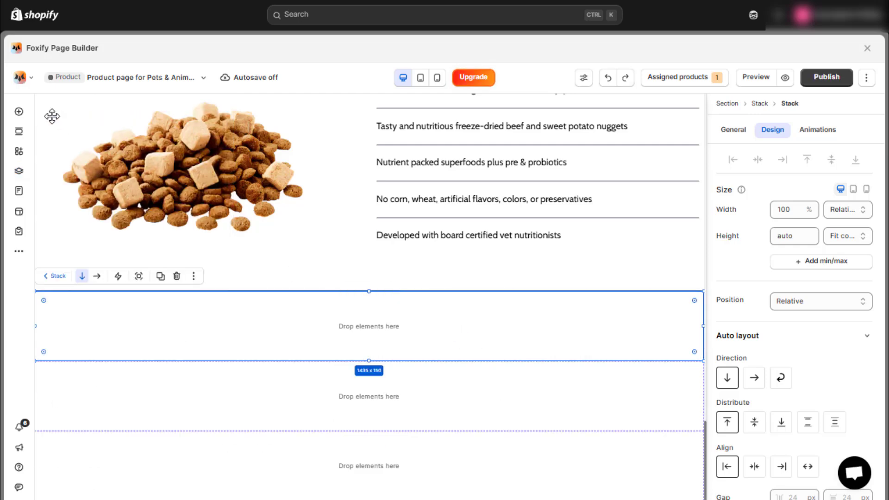
click(19, 113)
drag(183, 261, 266, 335)
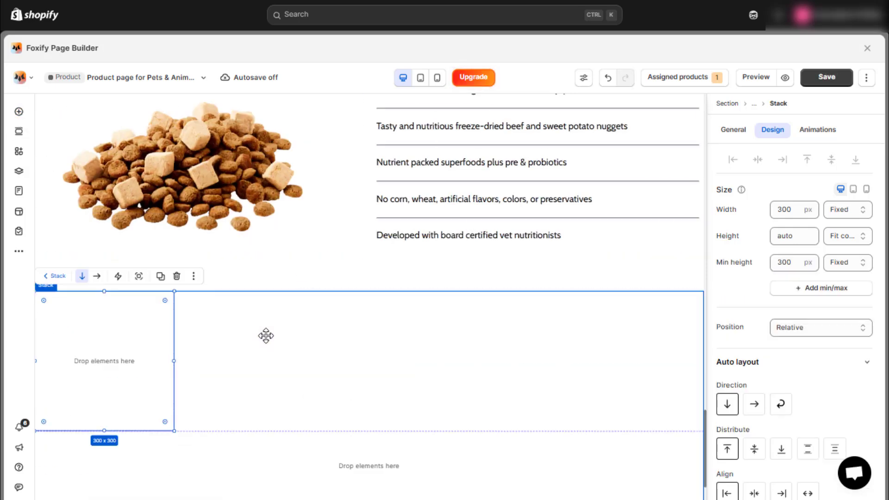
click(801, 207)
text(100%)
key(Return)
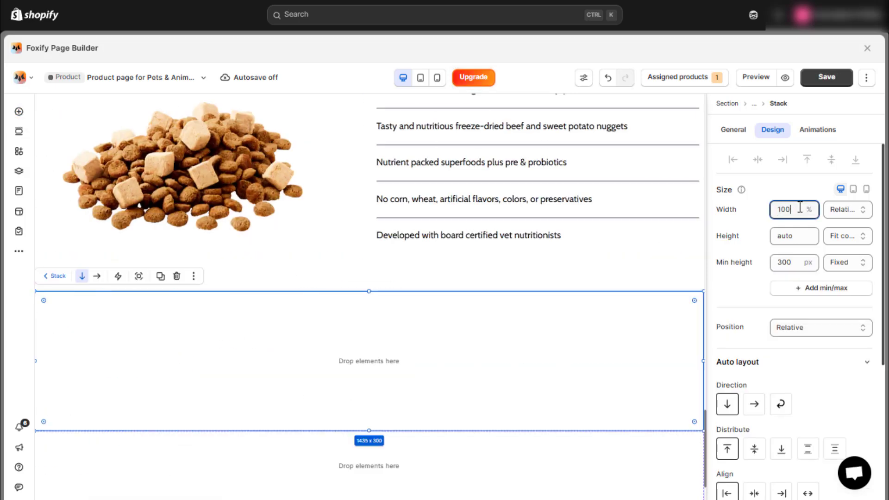
Remove the minimum height of the stack inside the first nested stack, and duplicate that stack.
click(761, 254)
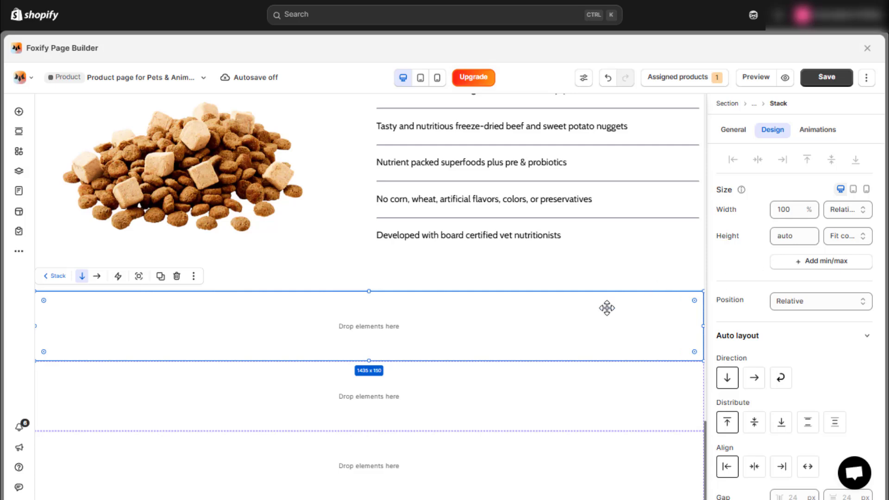
key(ctrl+d)
Close the gap between the two duplicate stacks and set their parent stack's height to 151 px.
click(387, 369)
drag(370, 367, 372, 354)
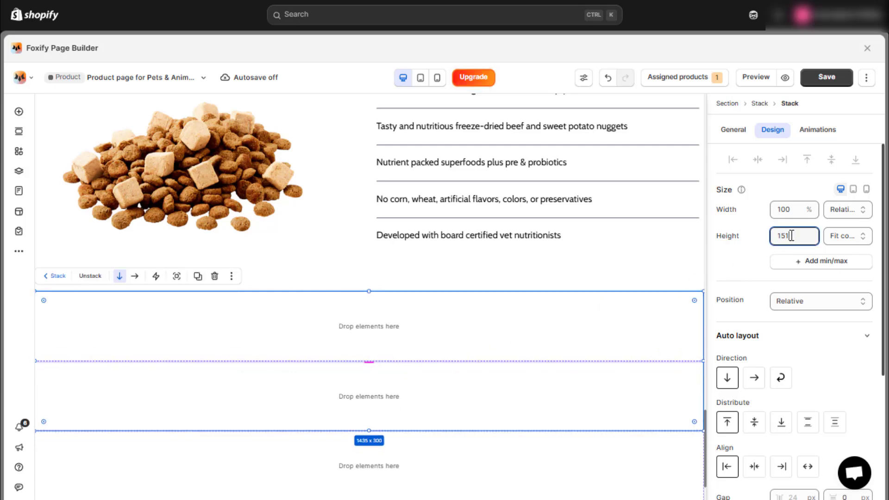
key(Return)
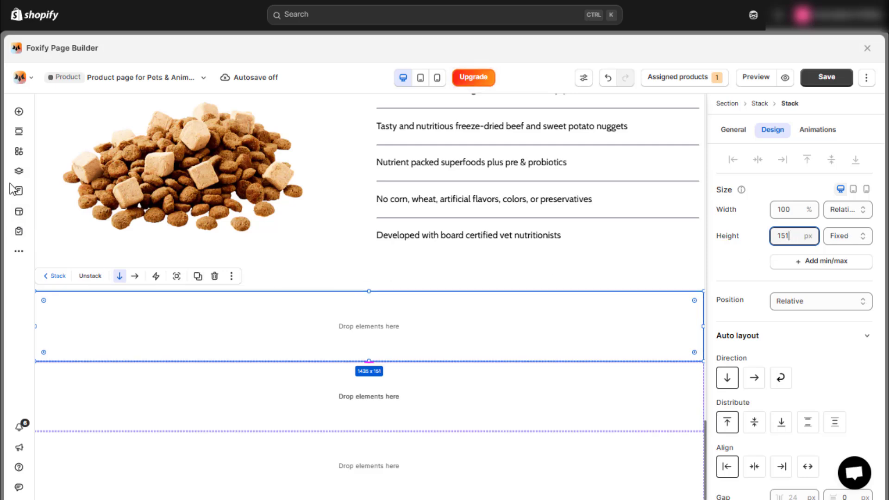
Give the first inner stack the reviews-lego.svg image as its background.
click(18, 171)
click(122, 423)
scroll(800, 337, down, 4)
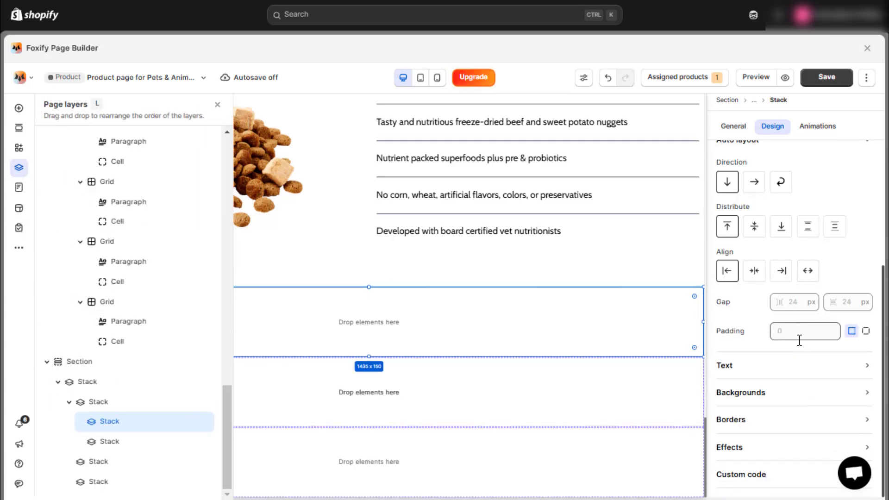
click(791, 469)
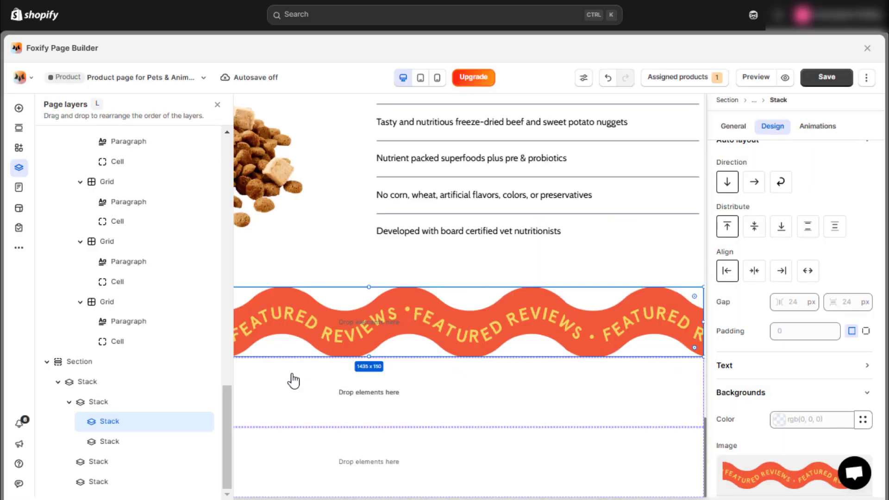
click(291, 372)
Set the background color of the second inner stack, below the reviews banner, to #06bd92.
scroll(790, 379, down, 2)
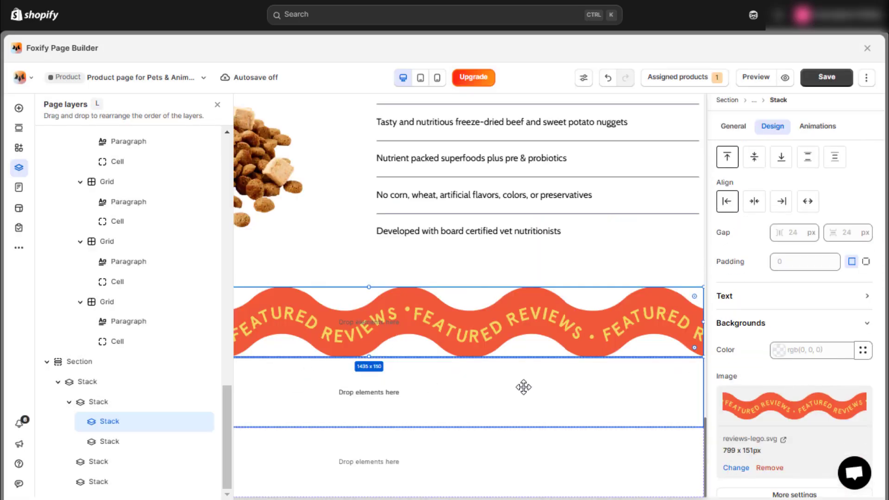
click(155, 446)
click(809, 355)
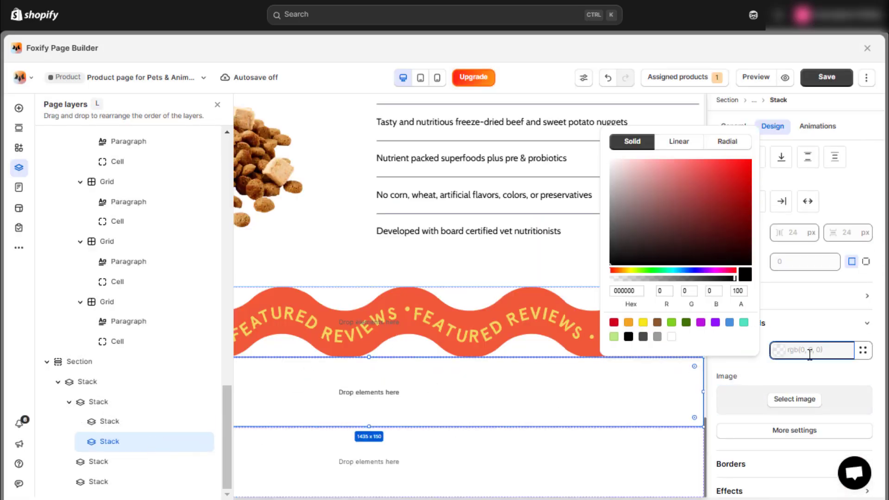
text(#06bd92)
click(812, 341)
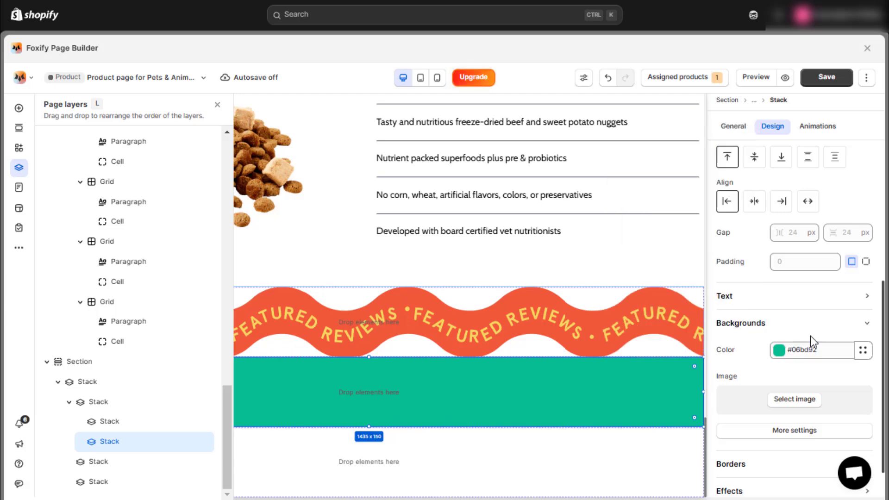
Set the green stack's height to 50% and make its position absolute with a top inset of 75 px.
scroll(810, 335, up, 5)
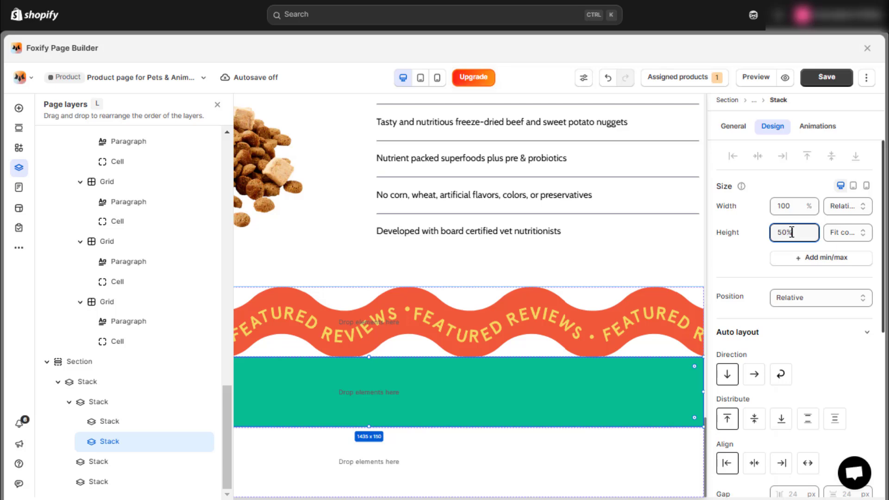
key(Return)
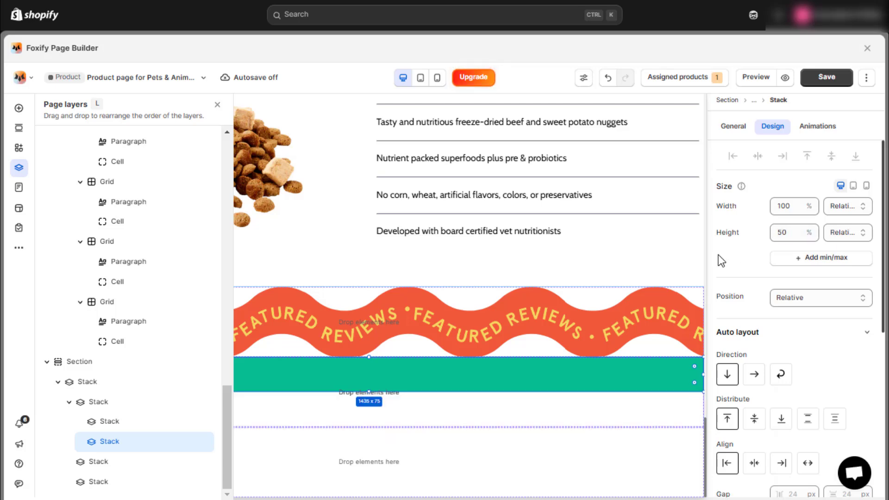
click(811, 299)
click(794, 347)
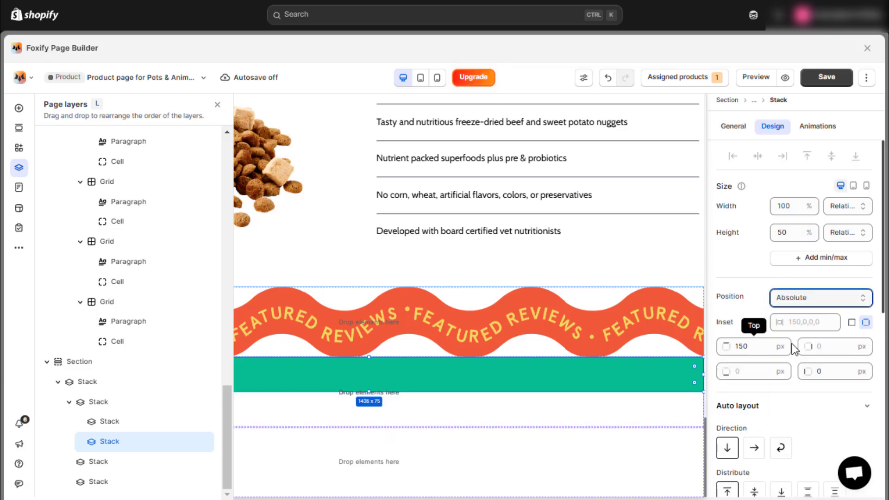
click(752, 352)
text(75)
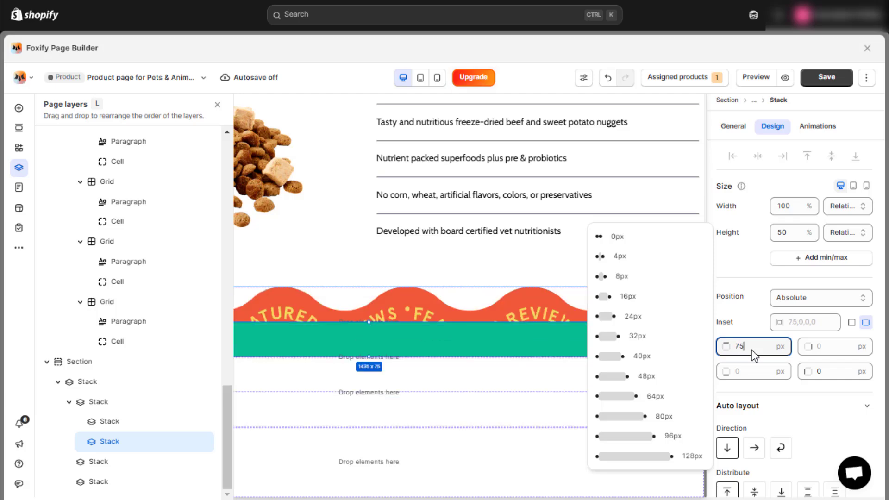
key(Return)
Move the green stack before the reviews banner stack in the layer order so that it sits behind the banner.
drag(110, 441, 106, 413)
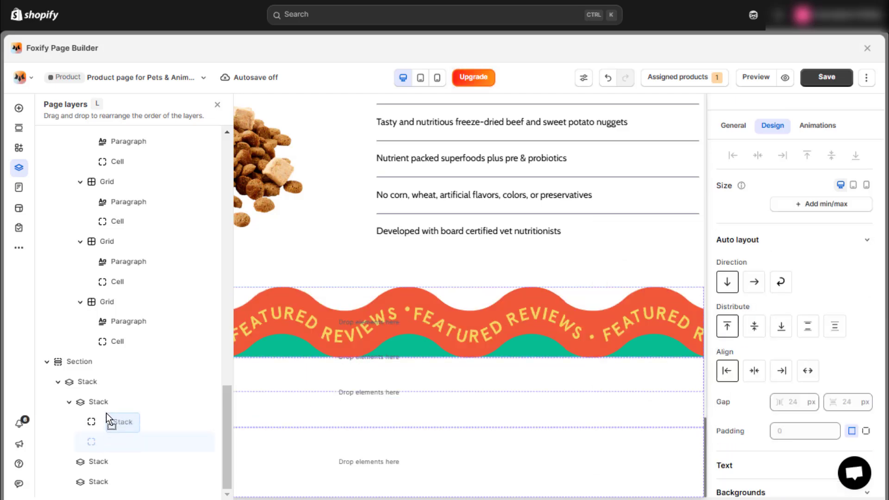
click(218, 105)
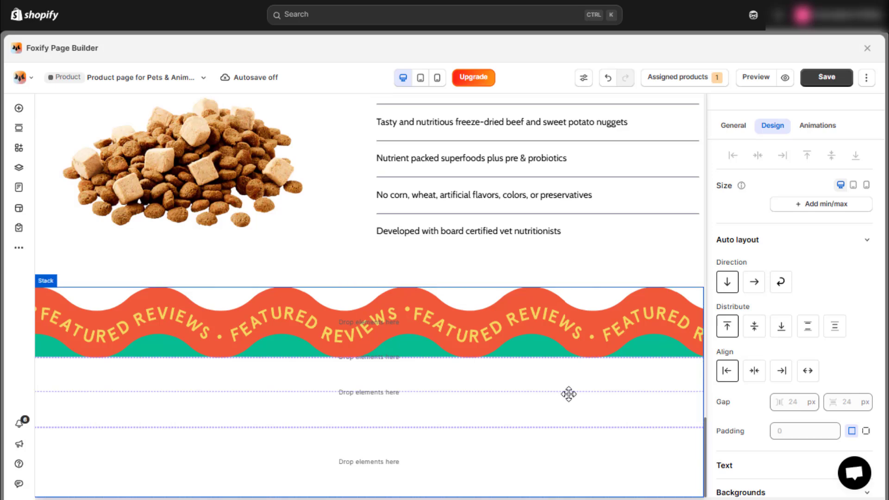
Add a stack with 100% width and no minimum height inside the third nested stack, and duplicate it.
click(393, 452)
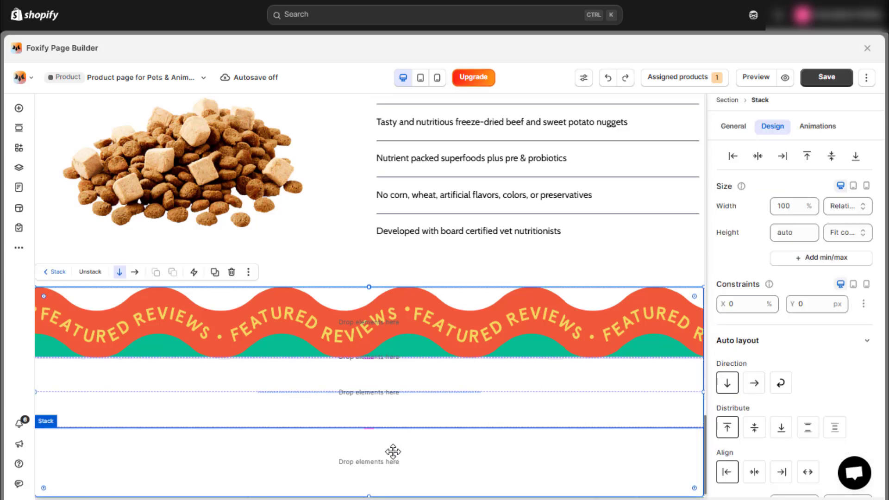
click(19, 111)
drag(70, 263, 257, 448)
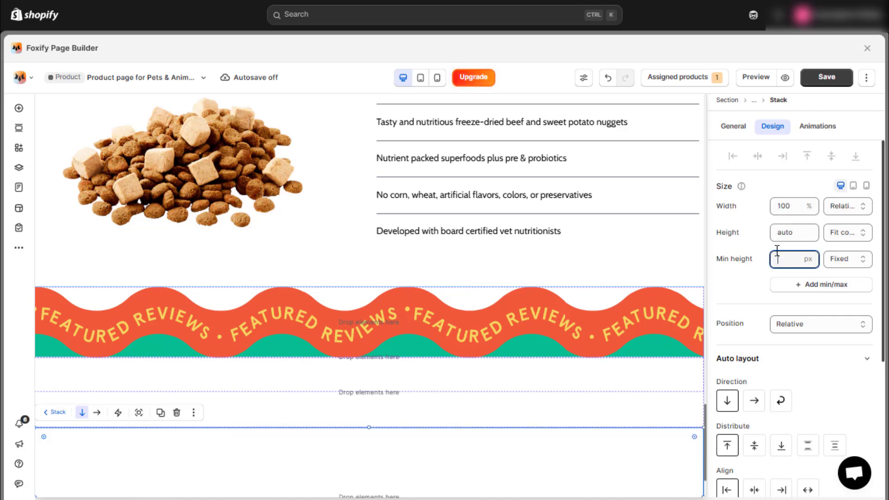
scroll(506, 454, down, 2)
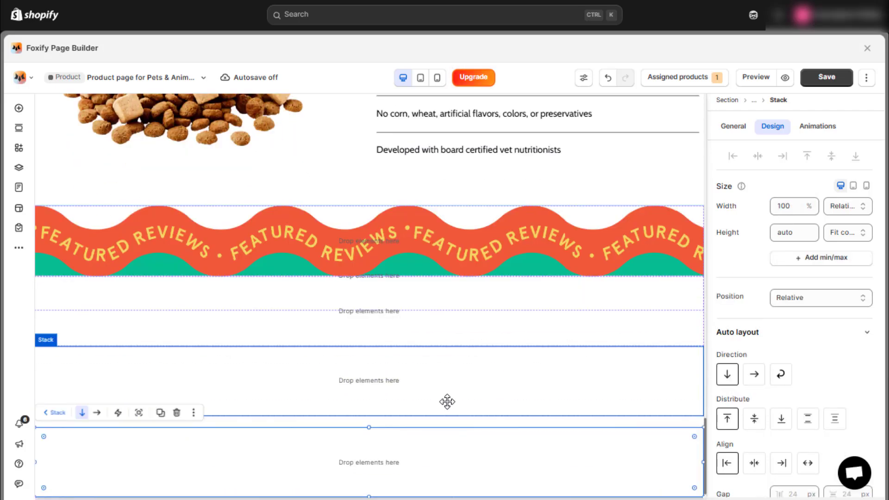
Remove the gap between the two stacks in the third nested stack and set the parent's height to 151 px.
click(447, 402)
click(787, 240)
text(151)
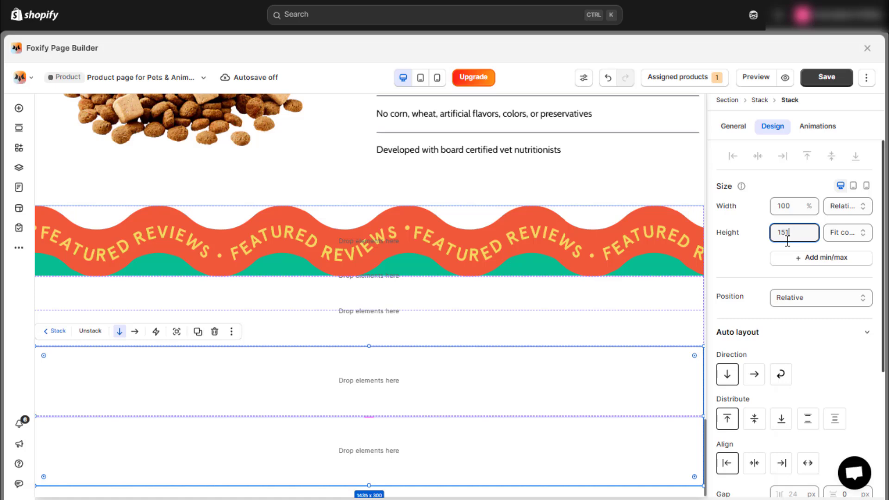
text(px)
key(Return)
Give the first stack inside the third nested stack the green wave image lego-3.png as its background.
click(19, 168)
click(179, 461)
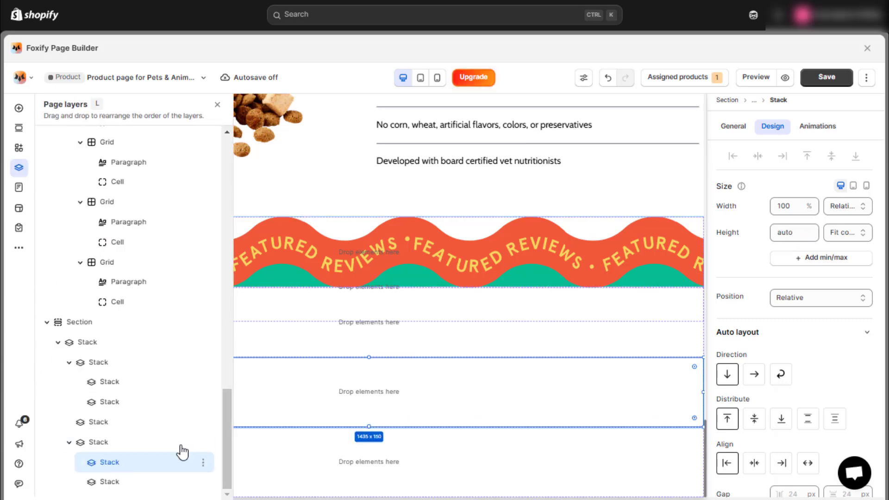
scroll(812, 397, down, 4)
click(811, 393)
click(738, 468)
click(366, 280)
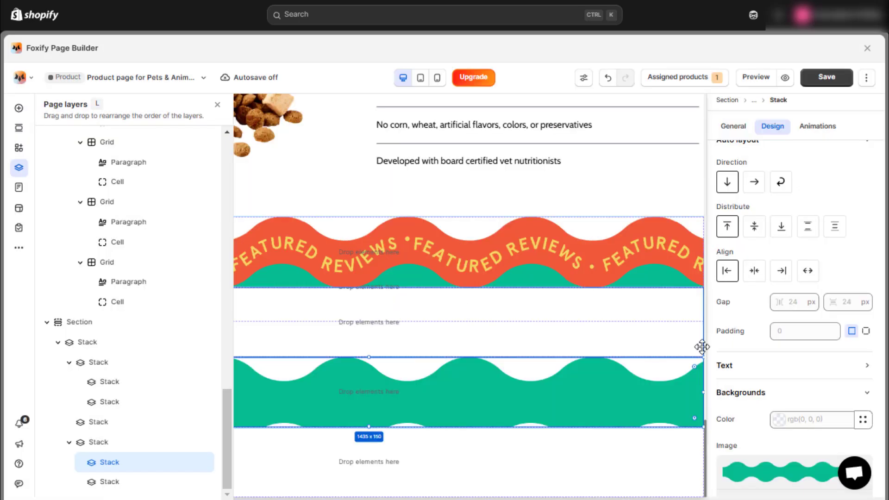
Set the size of the green wave background image to Contain.
scroll(787, 366, down, 4)
click(800, 387)
click(617, 337)
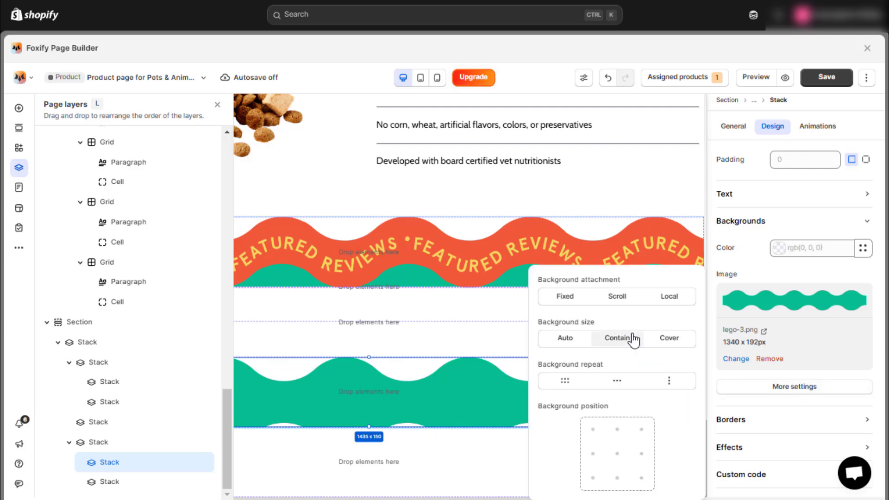
click(778, 374)
Set the background color of the second stack inside the third nested stack to white.
click(170, 482)
click(803, 305)
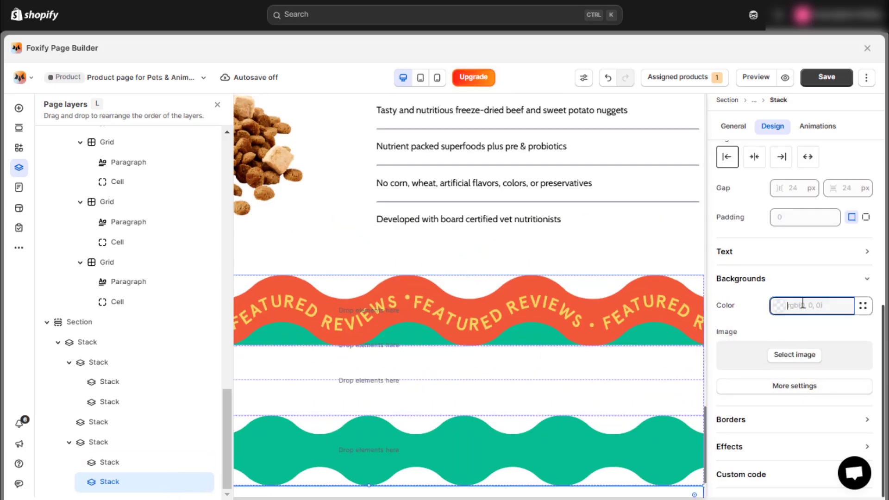
click(675, 293)
Set the white stack to 50% height and absolute position with a 75 px top inset, and order it behind the wave stack.
scroll(793, 262, up, 5)
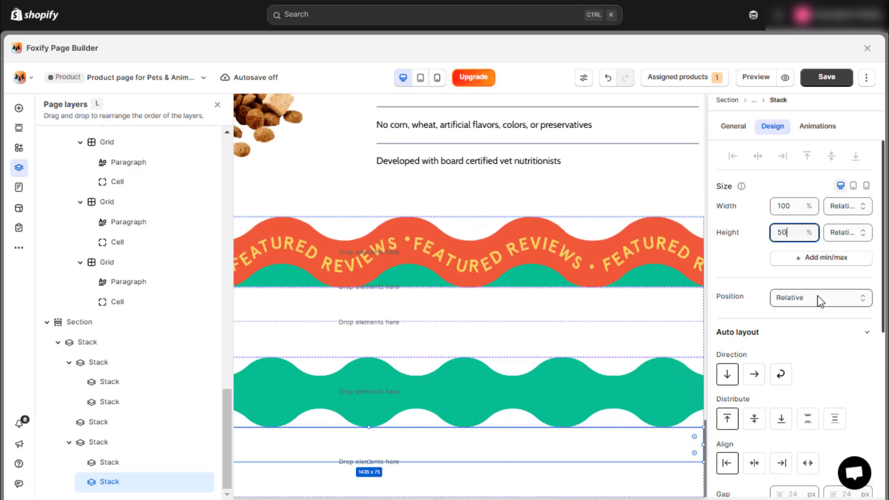
click(789, 351)
click(760, 352)
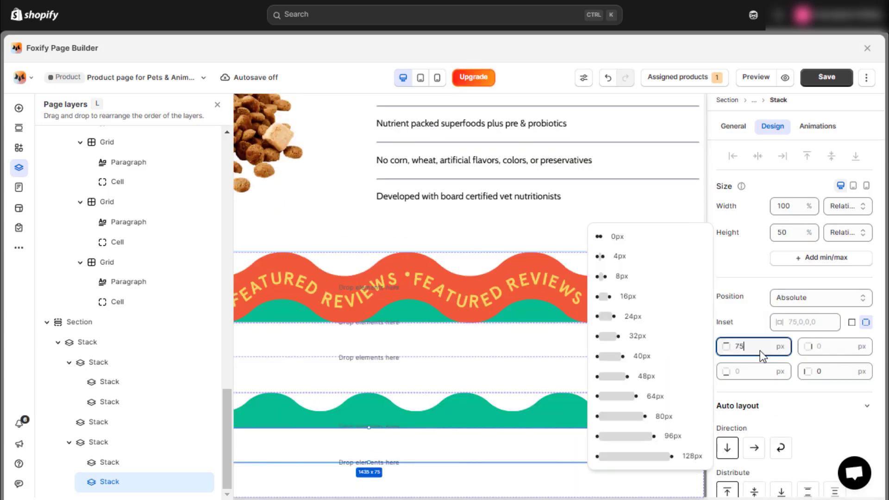
click(121, 460)
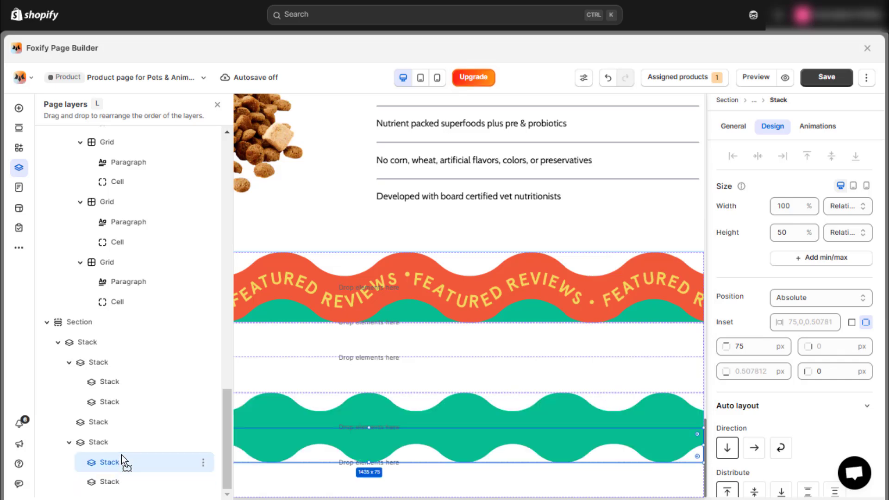
Set the background color of the third nested stack, which contains the wave and white stacks, to #06bd92.
click(99, 442)
click(810, 305)
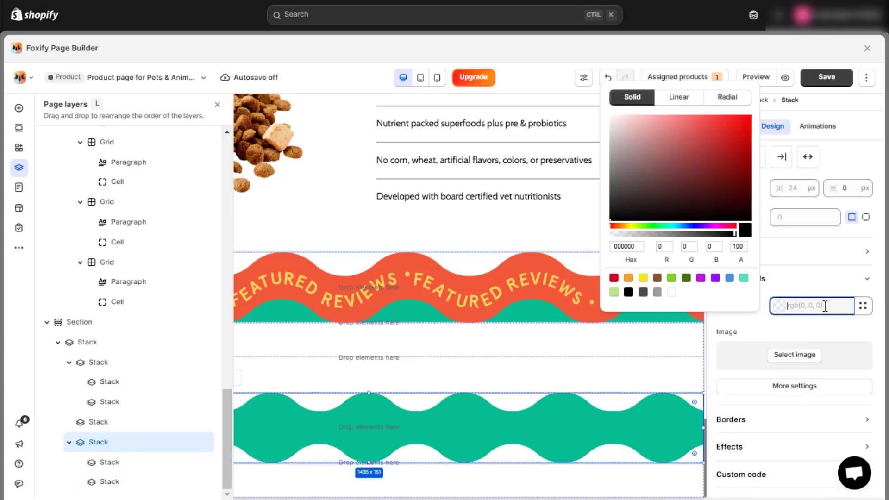
text(#06bd92)
click(817, 293)
click(217, 105)
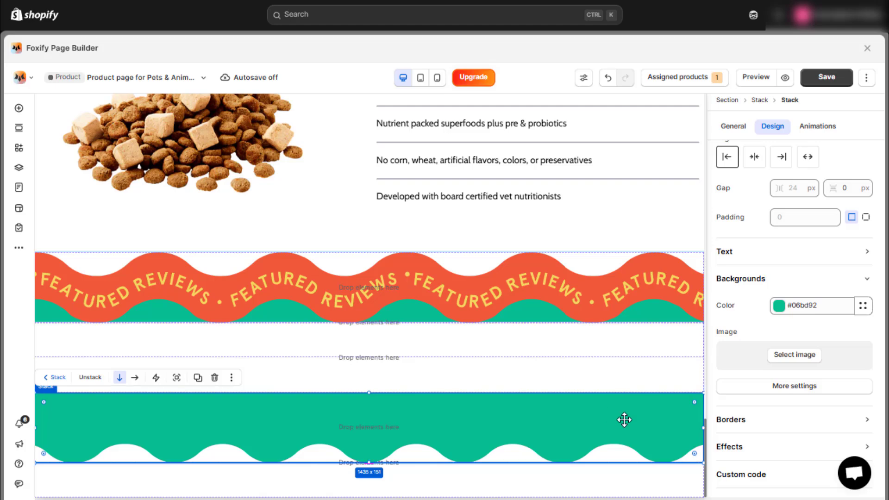
Set the middle nested stack's background color to #06bd92 and center its distribution and alignment.
click(595, 356)
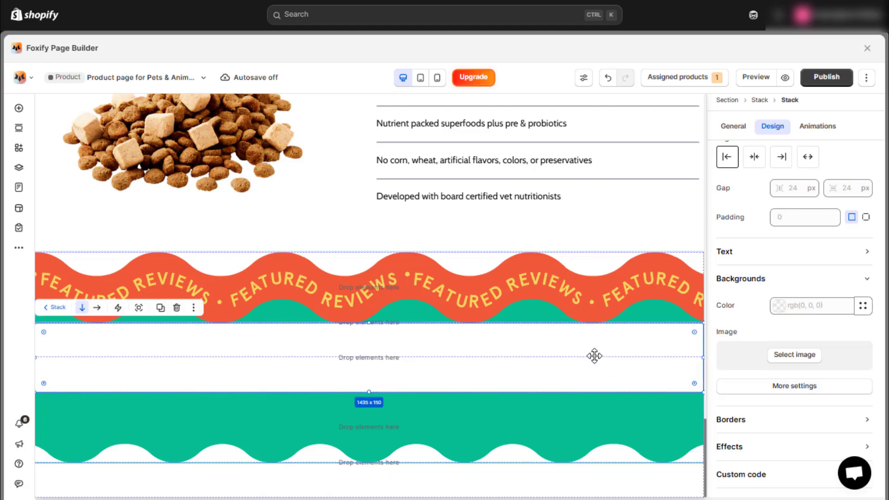
click(816, 305)
text(#06bd92)
click(817, 297)
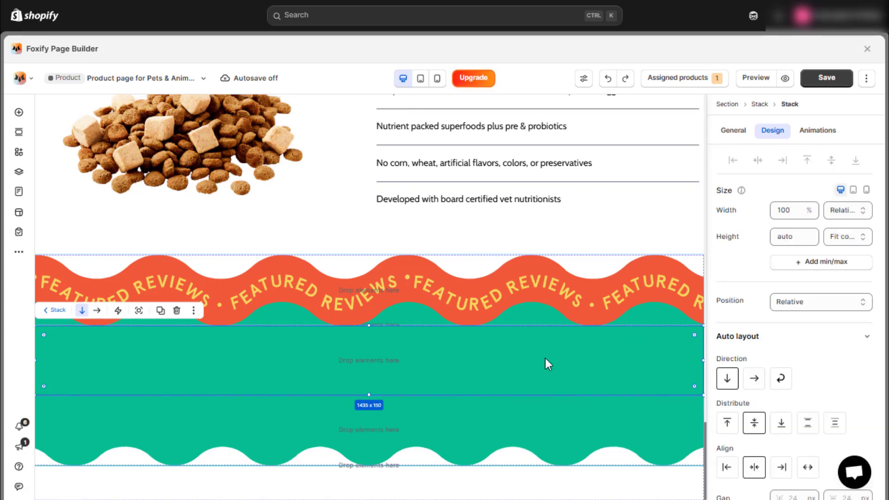
Find the Grid element and place it with 3 columns inside the middle green stack.
click(20, 113)
text(grid)
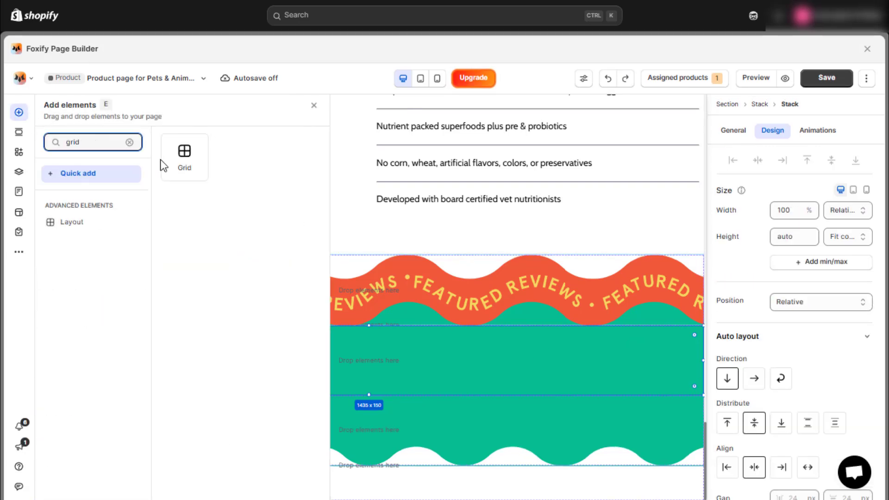
drag(163, 159, 113, 353)
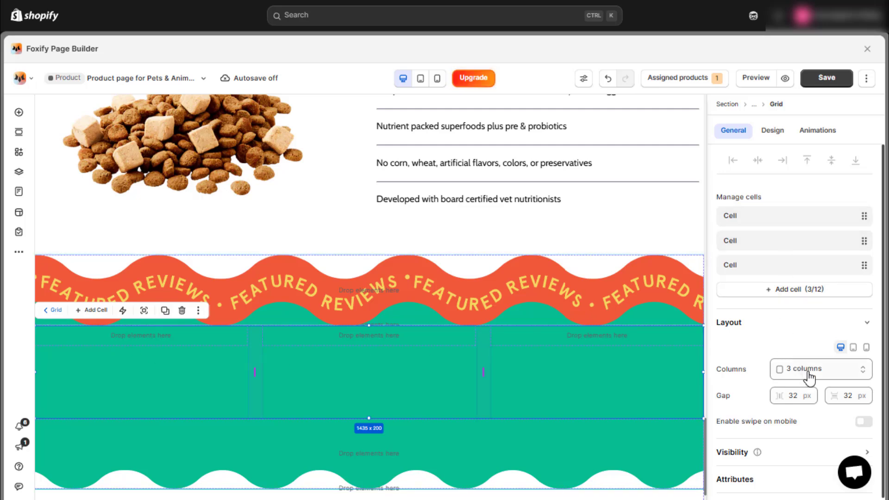
Remove the grid's minimum height and add a maximum width of 100%.
click(771, 136)
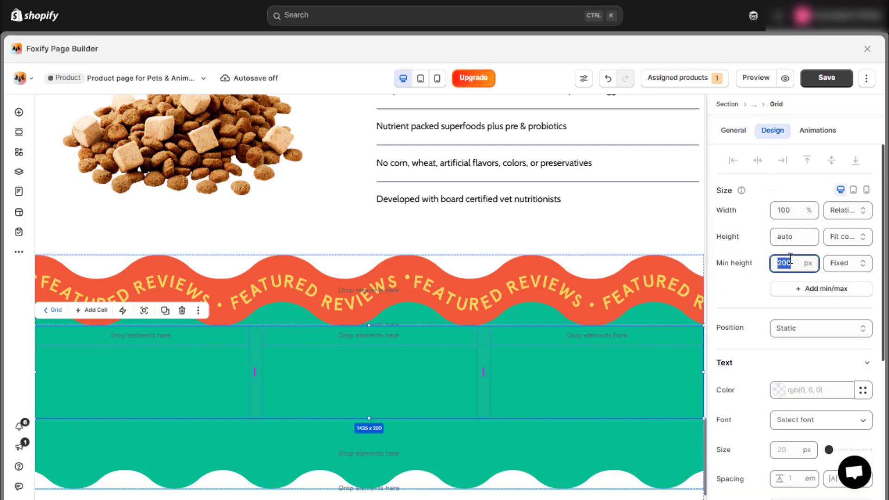
key(BackSpace)
click(800, 324)
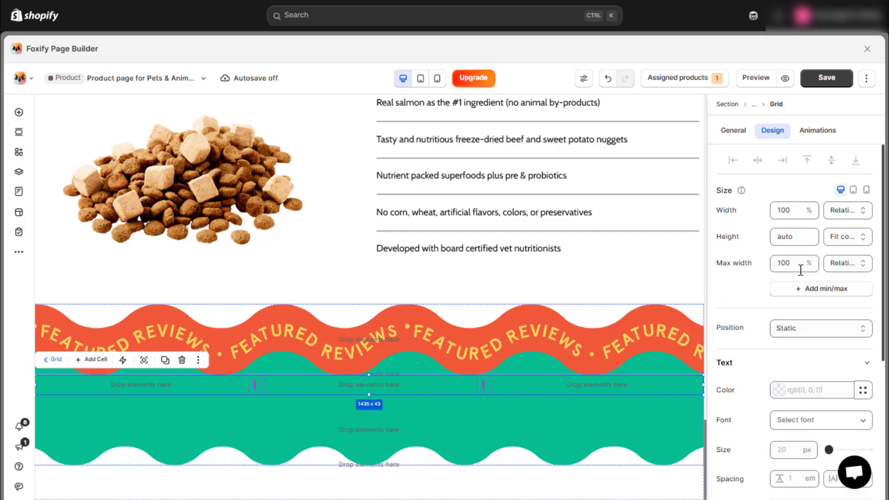
click(752, 281)
Set the grid's individual padding to 30 px top, 24 px right and 24 px left.
scroll(838, 306, down, 5)
click(816, 393)
scroll(816, 392, down, 2)
click(866, 344)
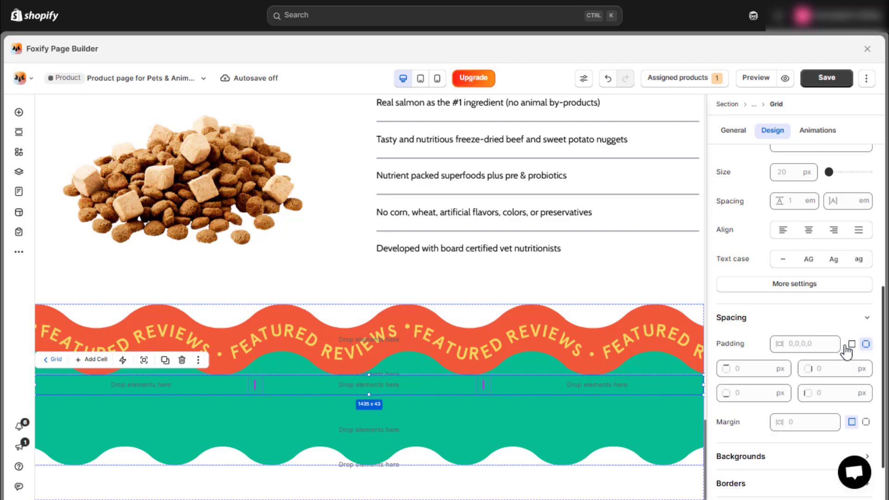
click(762, 373)
click(820, 368)
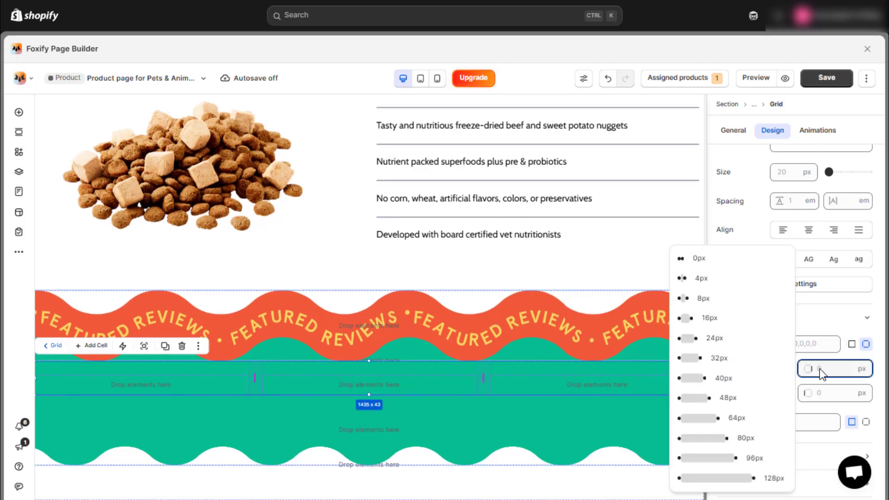
text(24)
click(837, 394)
text(24)
click(844, 361)
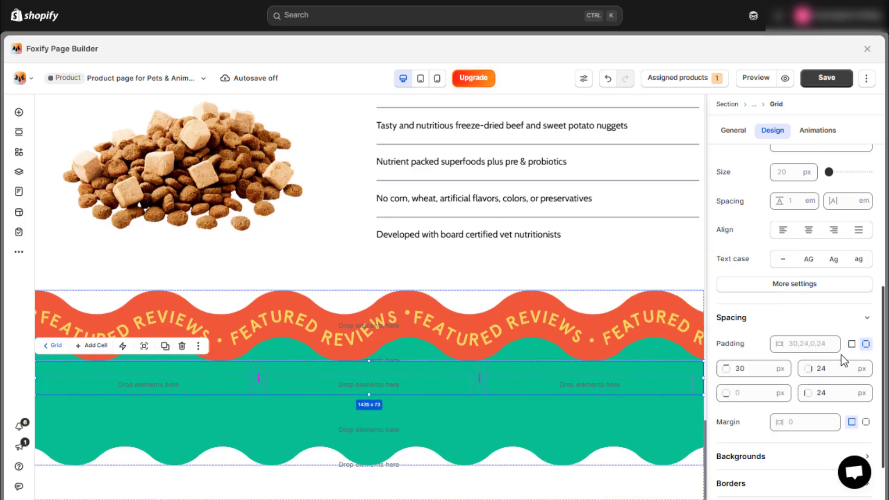
Add two stacks inside the grid's first cell.
click(734, 131)
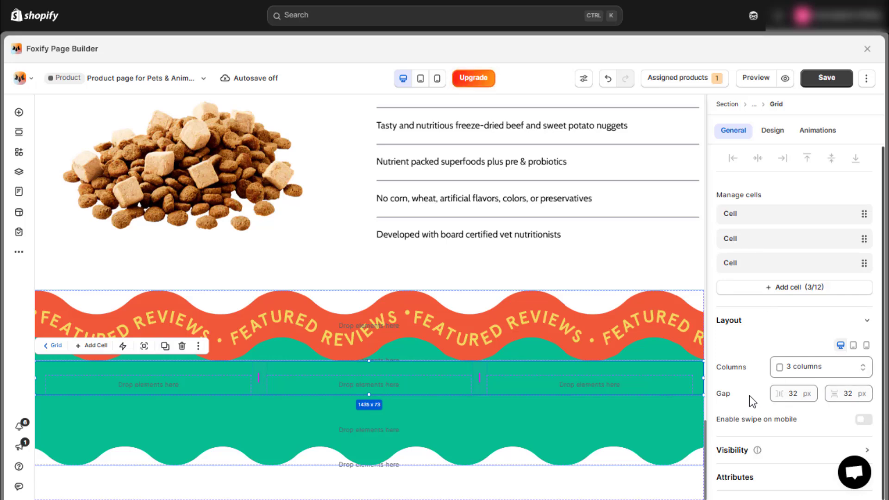
click(20, 114)
drag(187, 253, 119, 405)
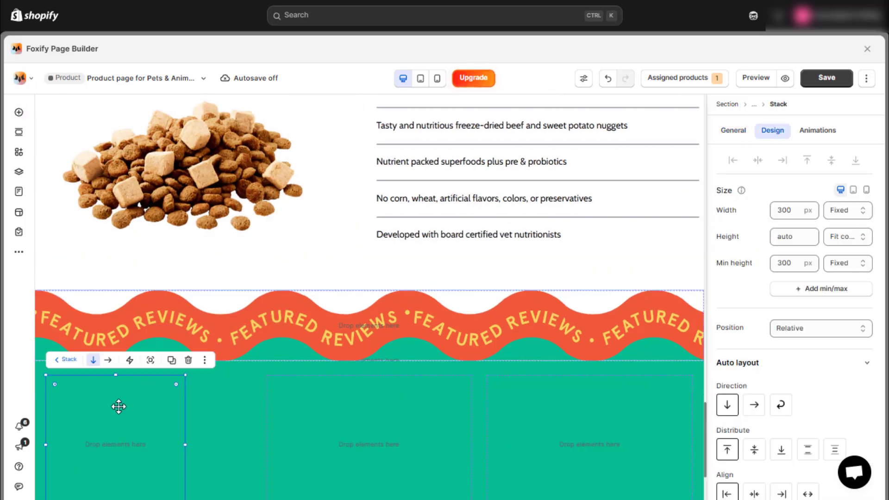
Lay out the first grid cell horizontally with centered vertical alignment and a 32 px column gap.
click(201, 398)
click(765, 399)
scroll(798, 393, down, 2)
click(754, 412)
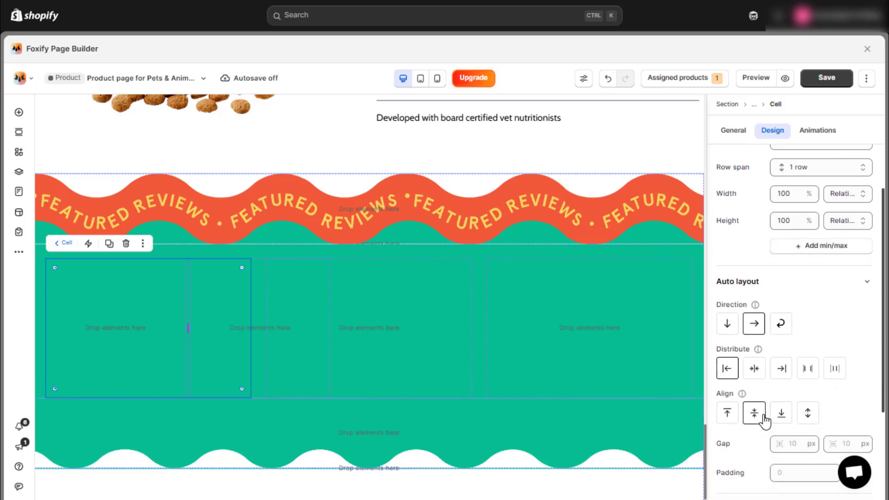
click(794, 445)
click(844, 419)
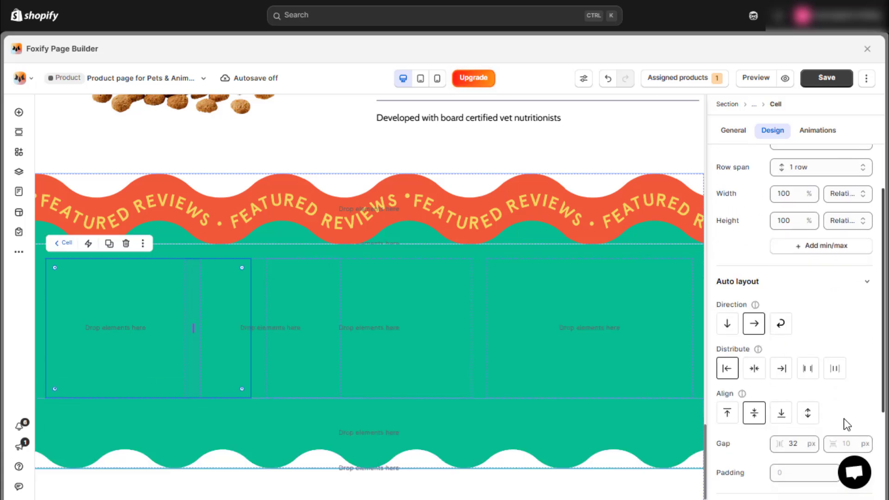
Set the first stack in the cell to 200 px wide and 200 px high, removing its minimum height.
click(116, 340)
scroll(790, 215, up, 1)
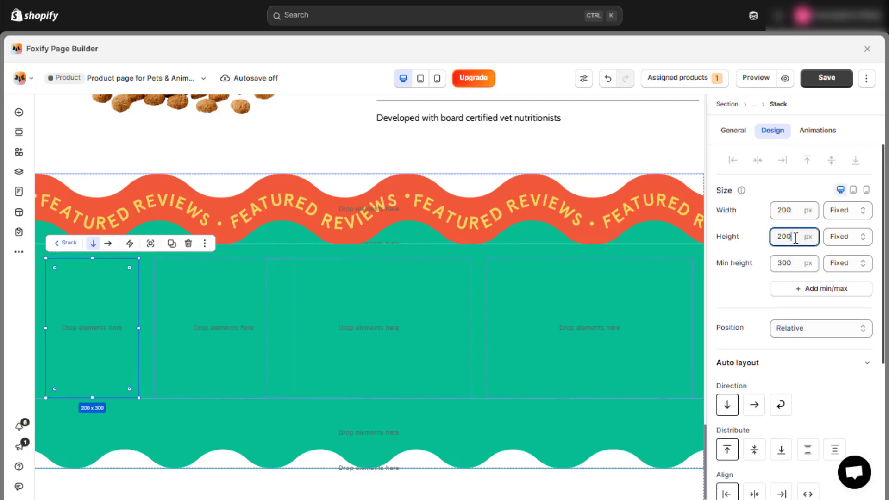
key(BackSpace)
Apply the orange-red starburst SVG as the first stack's background image.
scroll(767, 264, down, 5)
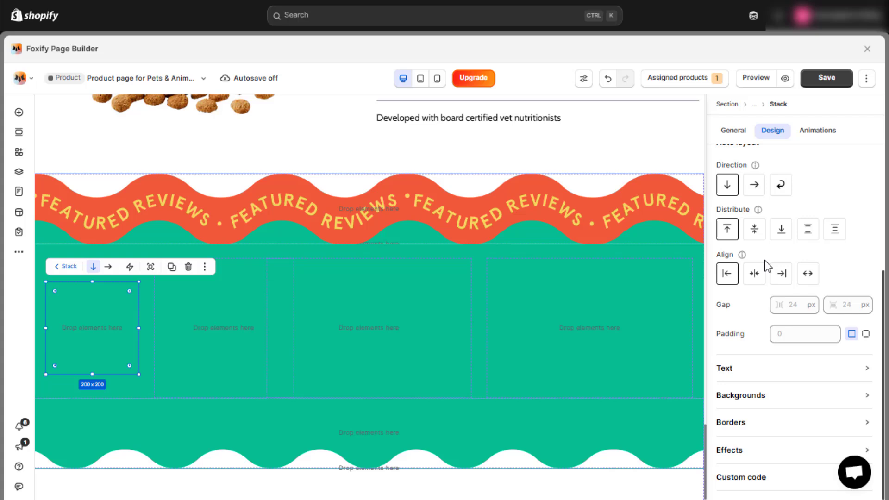
click(794, 399)
scroll(796, 391, down, 3)
click(803, 369)
click(593, 371)
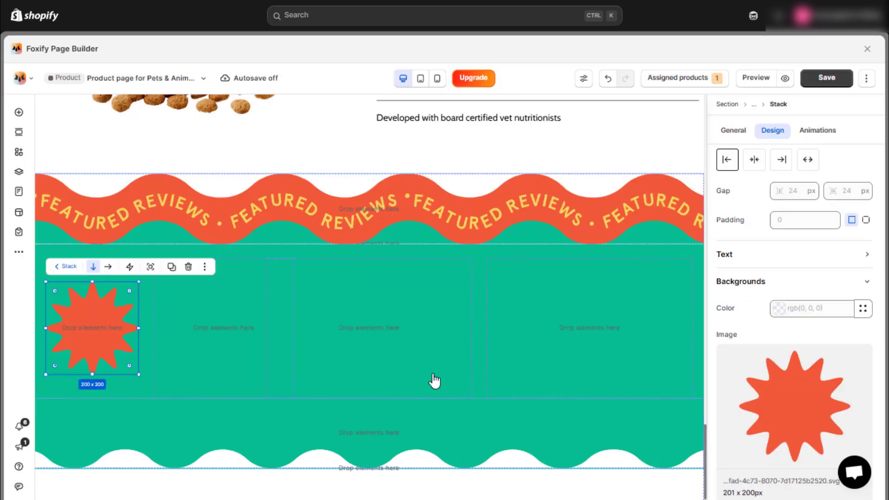
Place an Image element inside the starburst stack.
click(19, 114)
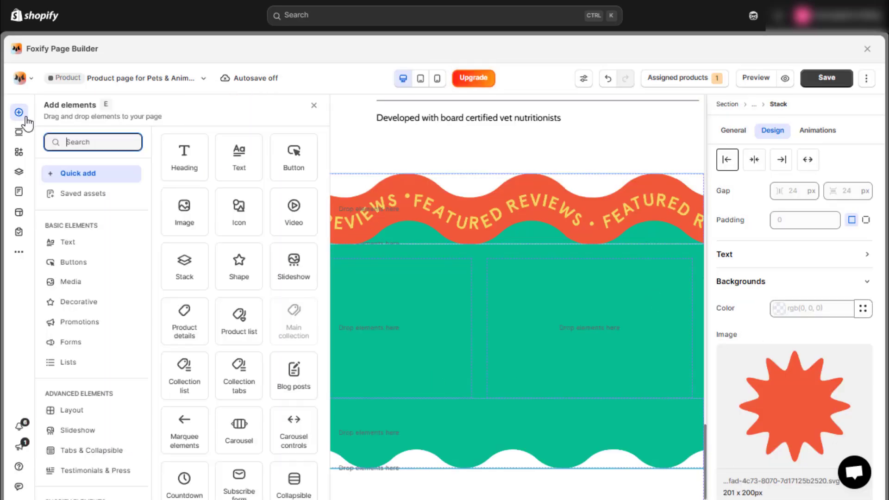
drag(190, 213, 115, 312)
click(773, 130)
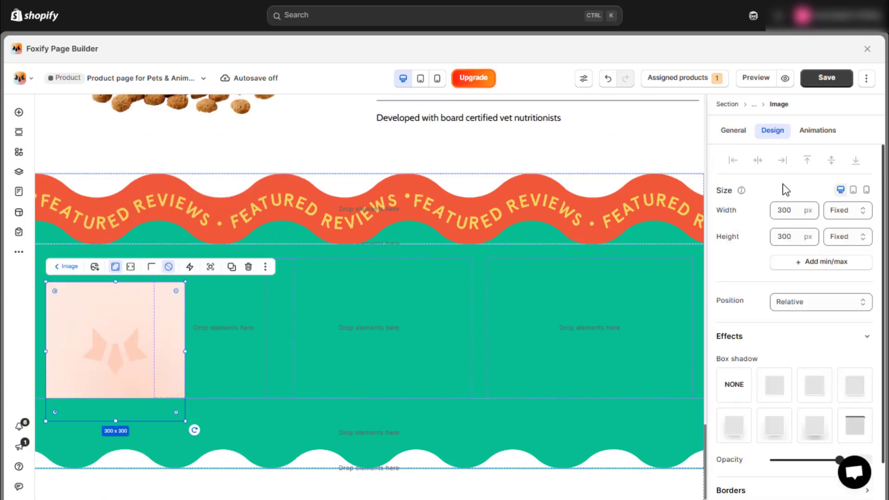
Set the image's width to Fill and height to auto, with a maximum width of 120 px.
click(847, 210)
click(839, 279)
double_click(791, 237)
text(aut)
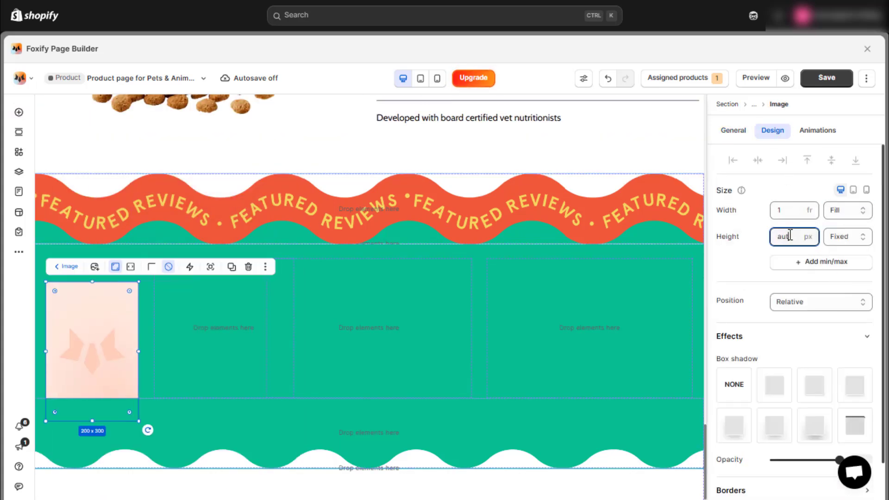
text(o)
click(804, 271)
click(802, 326)
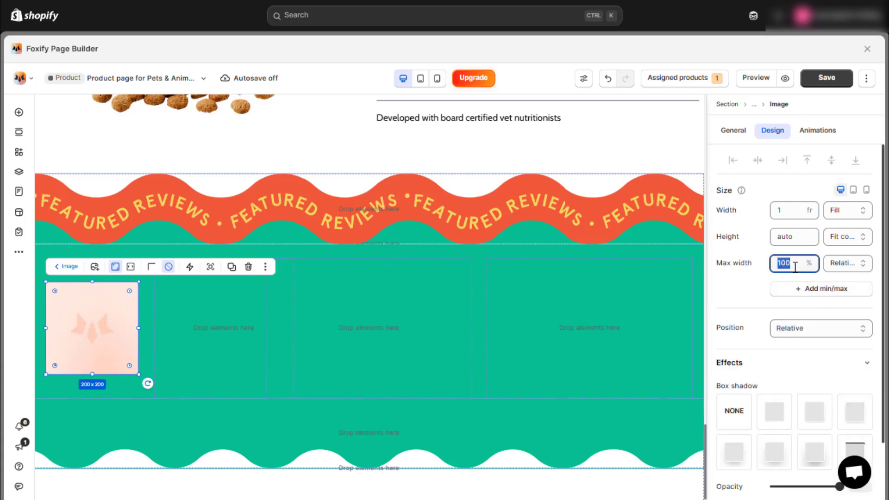
key(Return)
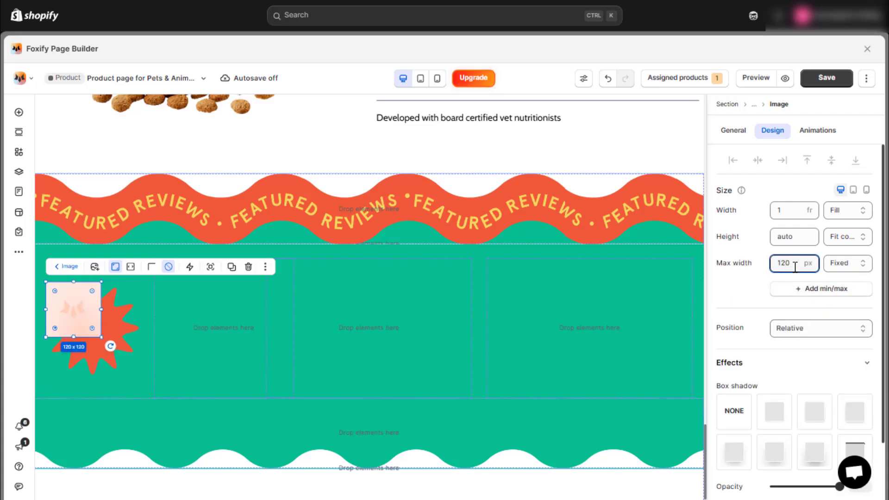
Use the maroon-and-white dog illustration on the green circle as the image and center it within the starburst stack.
click(733, 131)
click(787, 222)
click(456, 460)
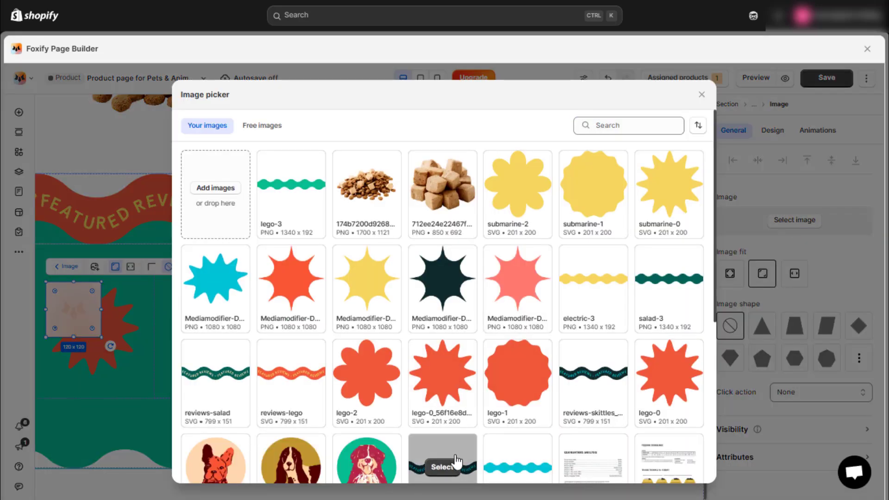
scroll(416, 440, down, 2)
click(371, 403)
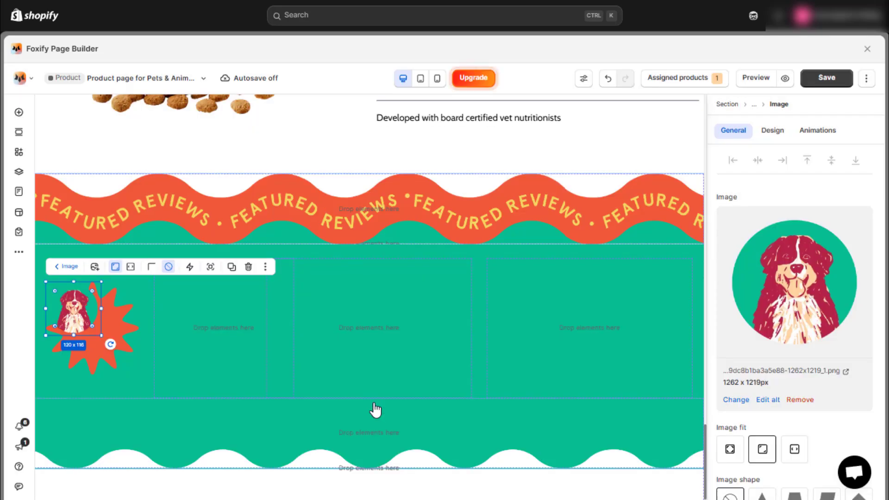
click(755, 105)
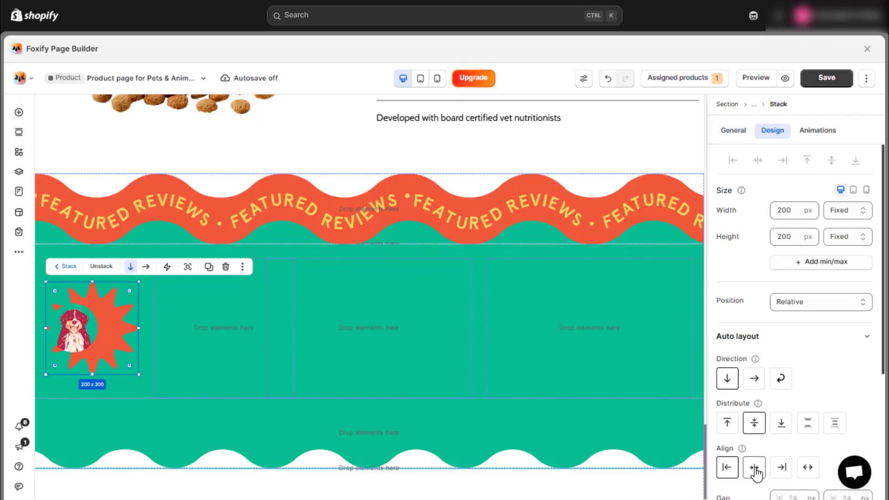
key(ctrl+z)
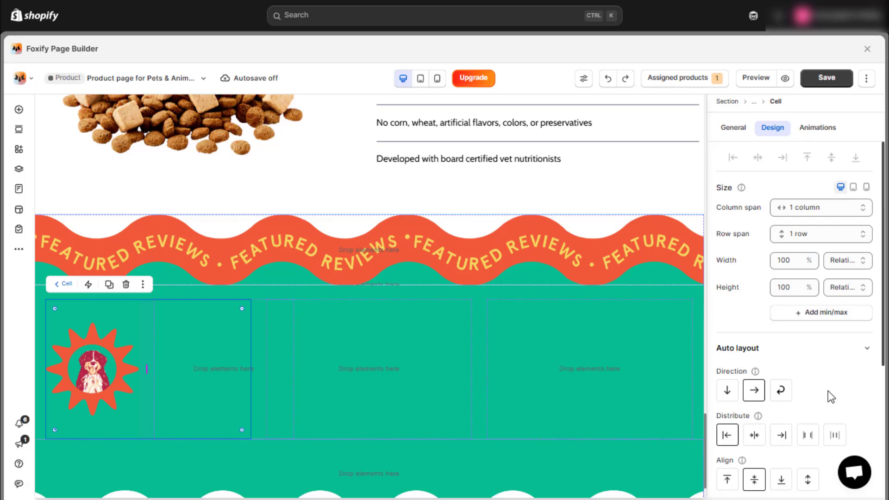
Set the cell's second stack to Fill width without a minimum height, and center its distribution and alignment.
click(202, 369)
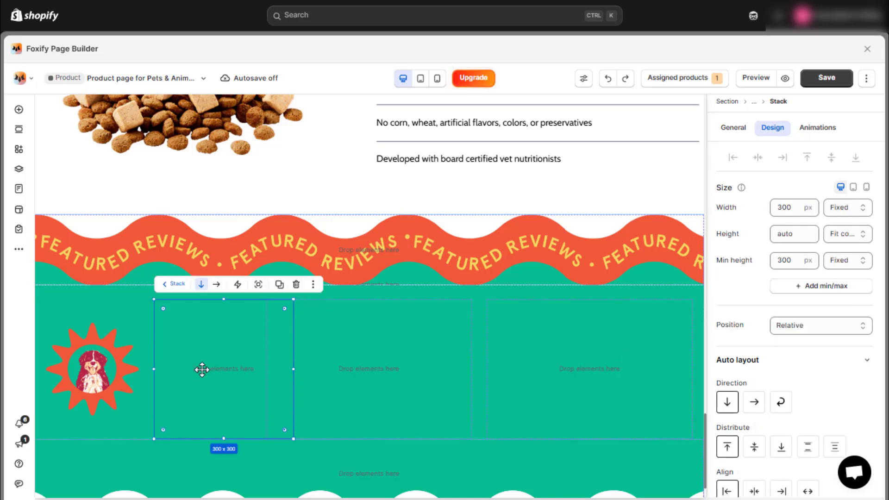
click(833, 275)
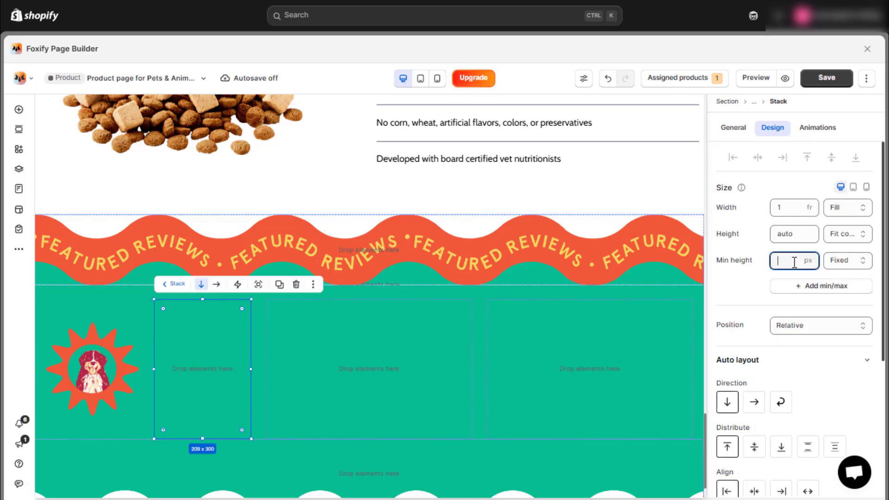
click(757, 266)
scroll(757, 301, down, 2)
click(754, 346)
click(755, 391)
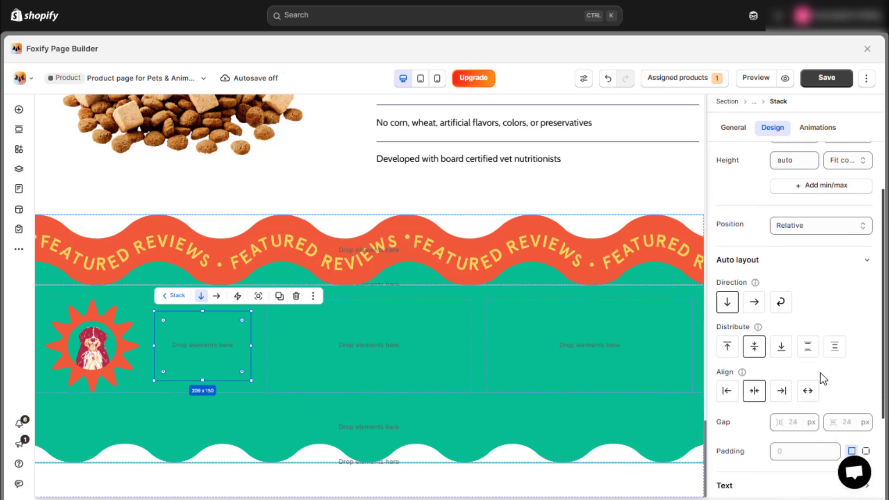
Add 24 px of right padding to the second stack.
scroll(824, 378, down, 2)
click(866, 385)
click(820, 404)
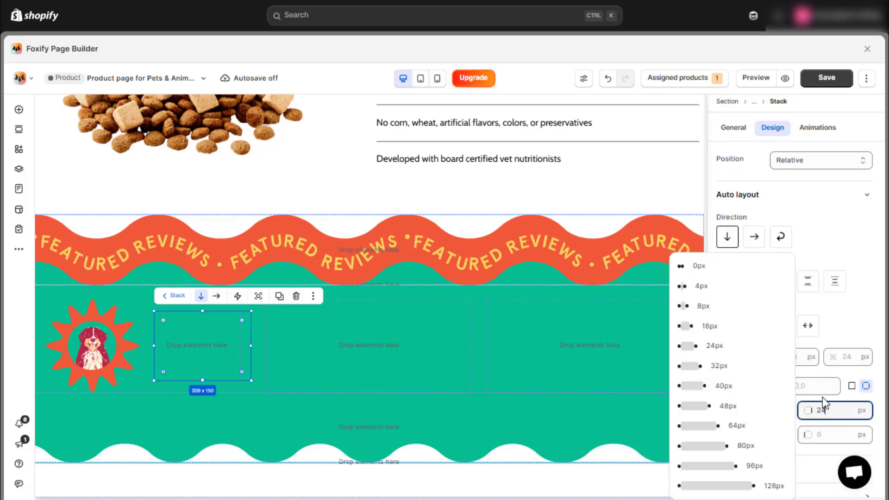
click(852, 393)
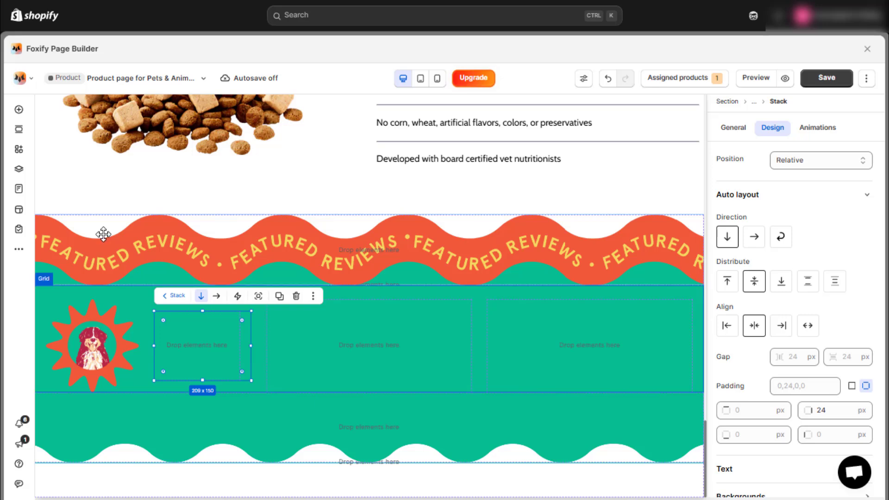
Place a Custom code element with the yellow star rating SVG in the second stack, with auto width and height.
text(ecode)
drag(182, 159, 185, 337)
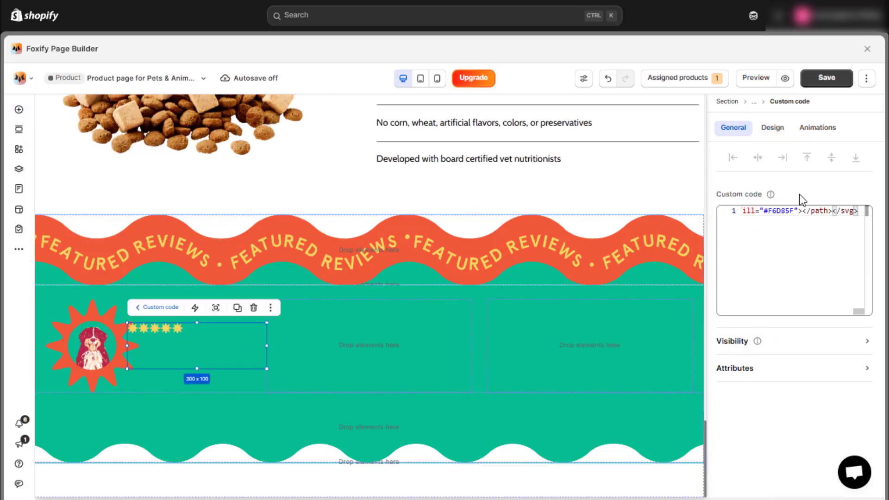
click(775, 129)
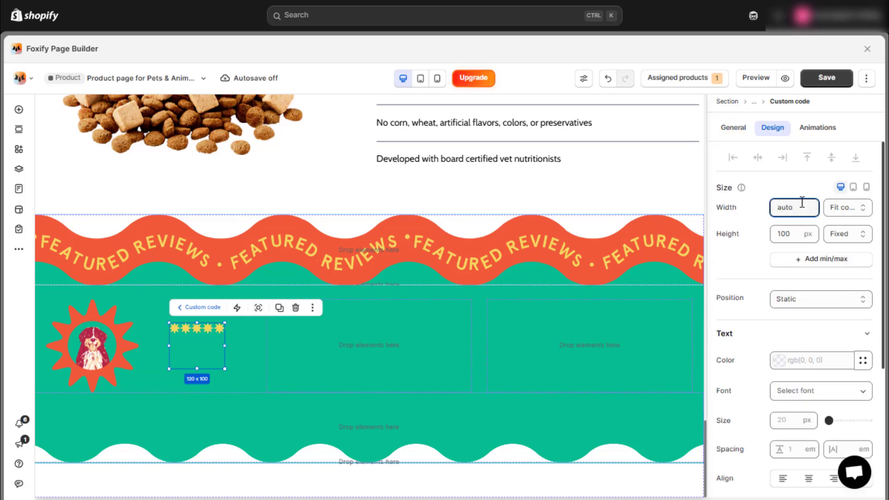
click(805, 234)
text(auto)
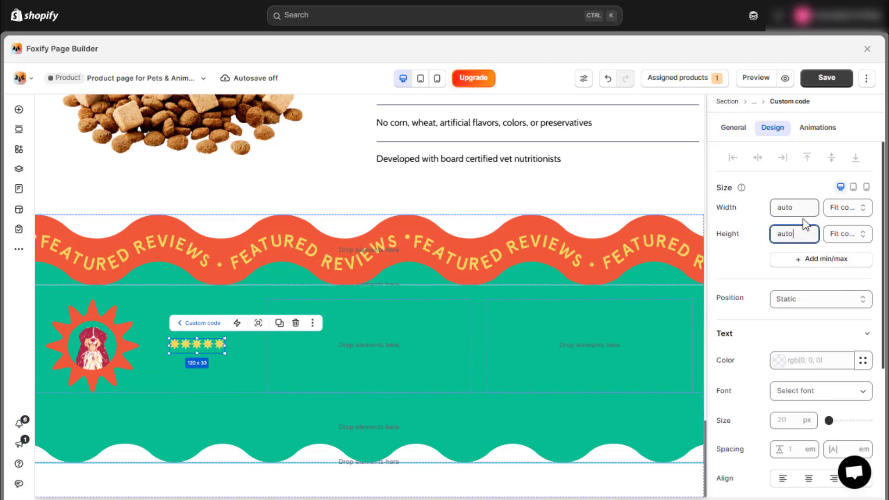
Add a Text element below the star rating with the review starting "My pup loved these nuggets! She is usually super picky".
click(18, 109)
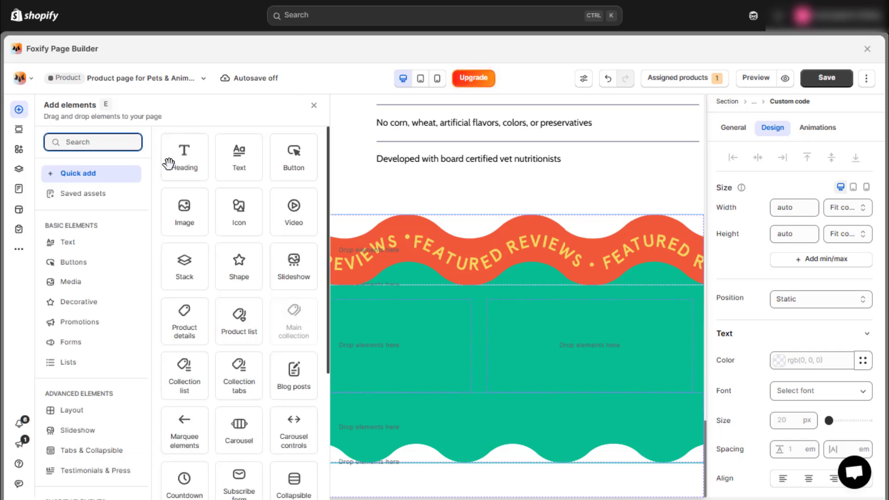
drag(239, 157, 197, 355)
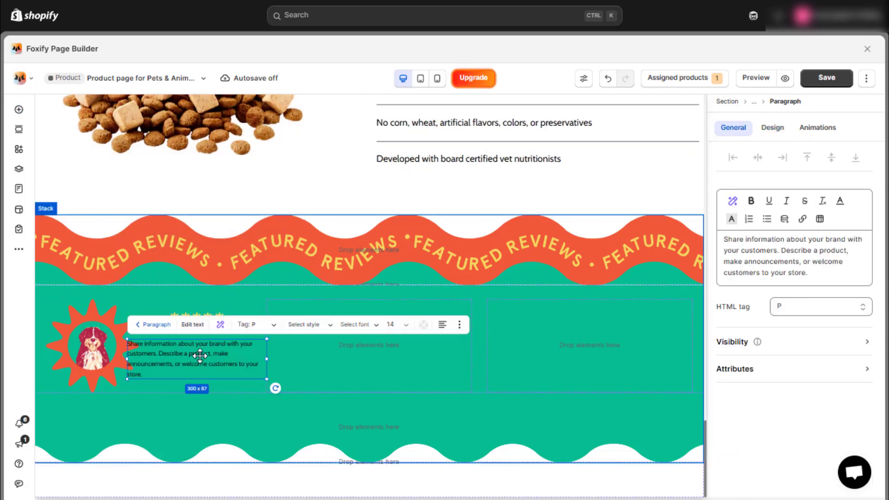
click(765, 262)
key(ctrl+a)
text(My pup loved these nuggets! She is usually super picky about what she eats, but she went right in when I added this food to her dinner and gobbled it all up.)
Fit the review paragraph to the stack's width and style it in black rgb(0, 0, 0) with the Cabin font.
click(772, 128)
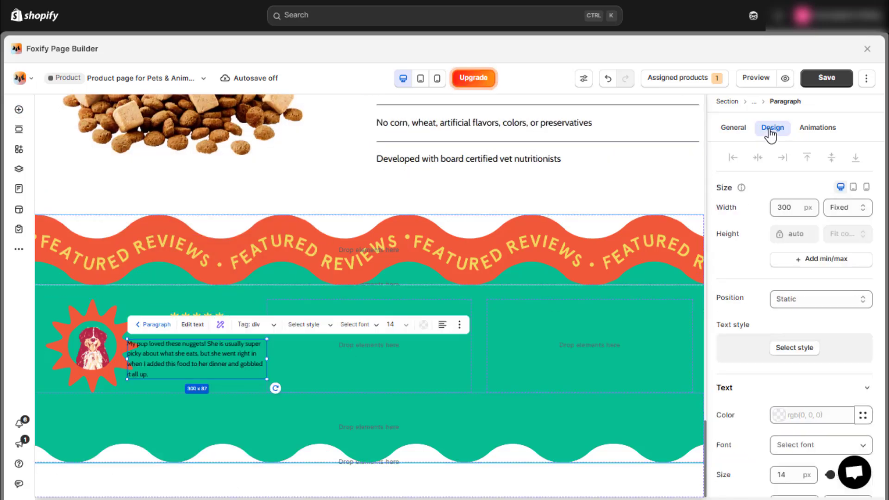
scroll(784, 206, down, 3)
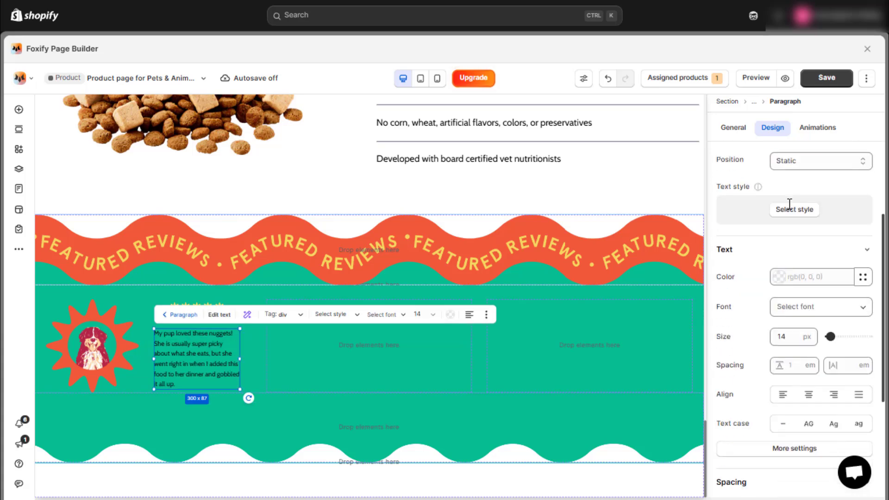
click(792, 279)
click(824, 312)
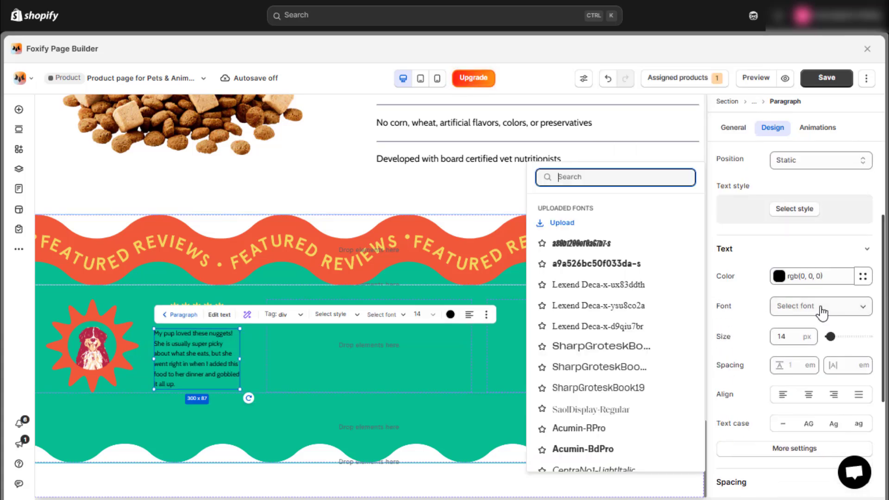
text(cabin)
click(667, 316)
Set the review text to 12 px with 1.25 em line spacing and center alignment.
click(790, 366)
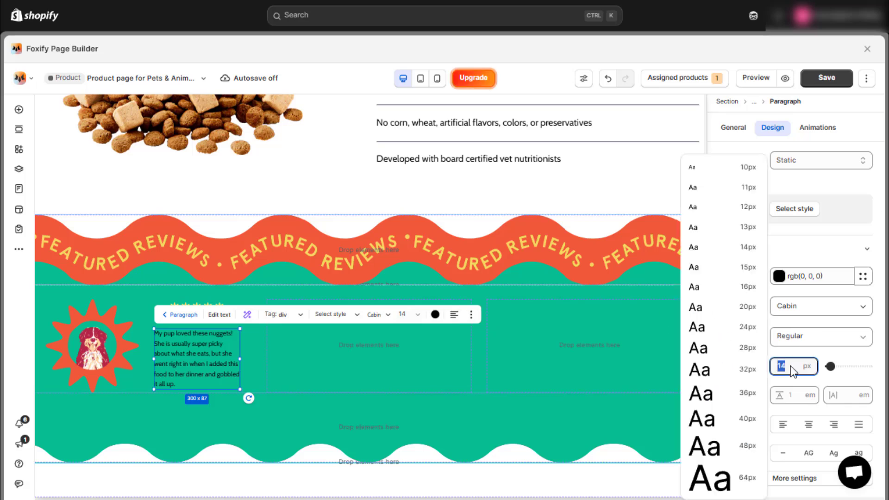
text(12)
key(Return)
click(794, 395)
click(836, 363)
scroll(808, 385, down, 2)
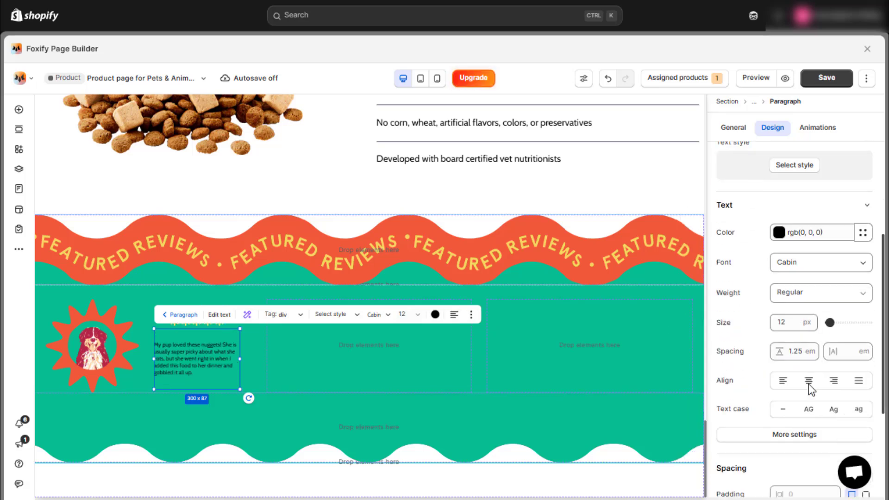
click(814, 362)
Set the review paragraph's padding individually to 8 px at the top and 20 px at the bottom.
scroll(811, 371, down, 2)
click(867, 398)
scroll(750, 374, down, 2)
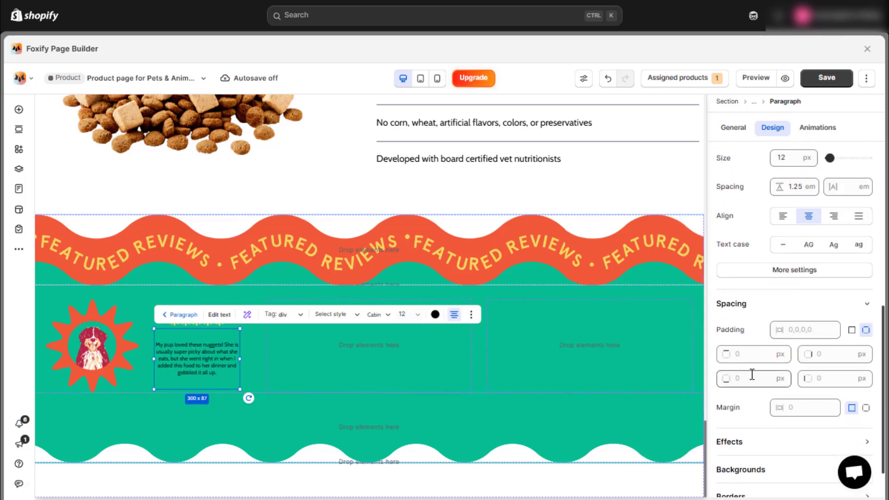
click(749, 360)
text(8)
click(743, 376)
text(20)
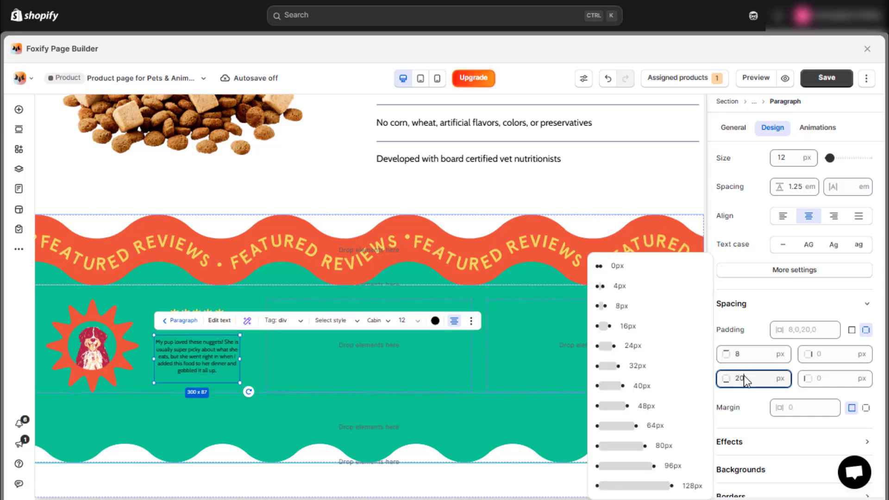
click(762, 344)
Duplicate the review paragraph in the first card and replace the copy's text with a dash and the reviewer's name.
click(221, 332)
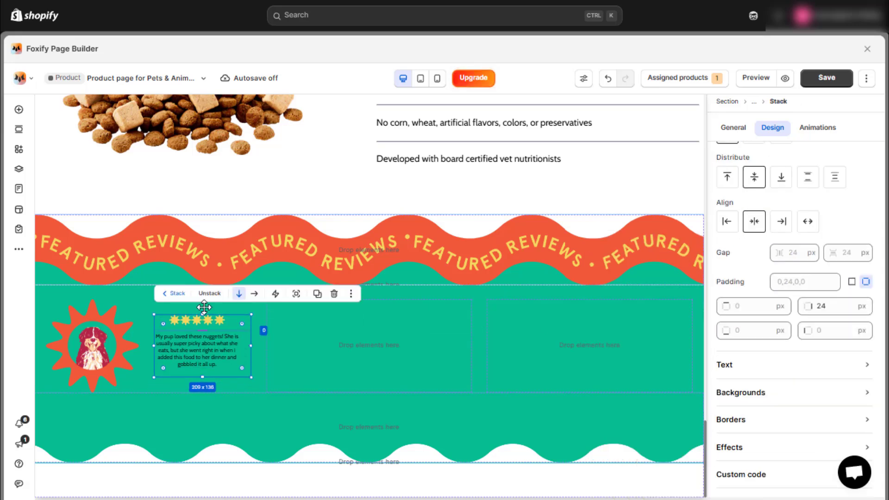
click(209, 355)
key(ctrl+d)
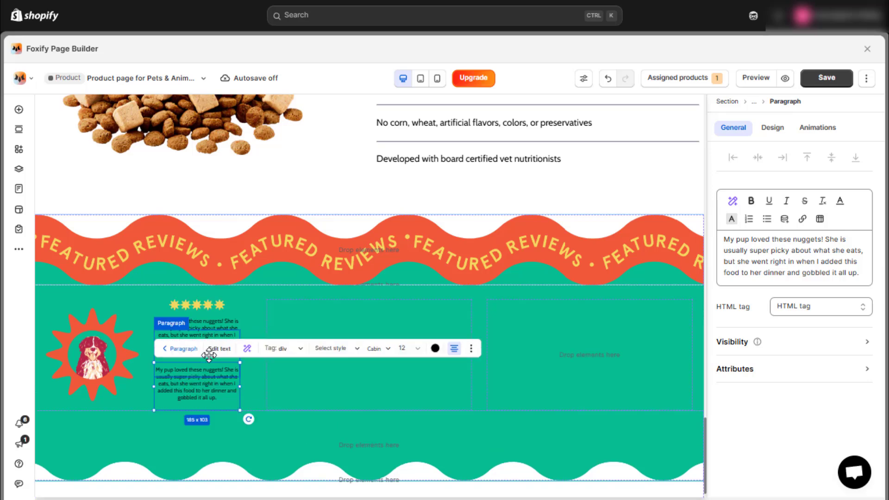
key(ctrl+a)
text(-Jen)
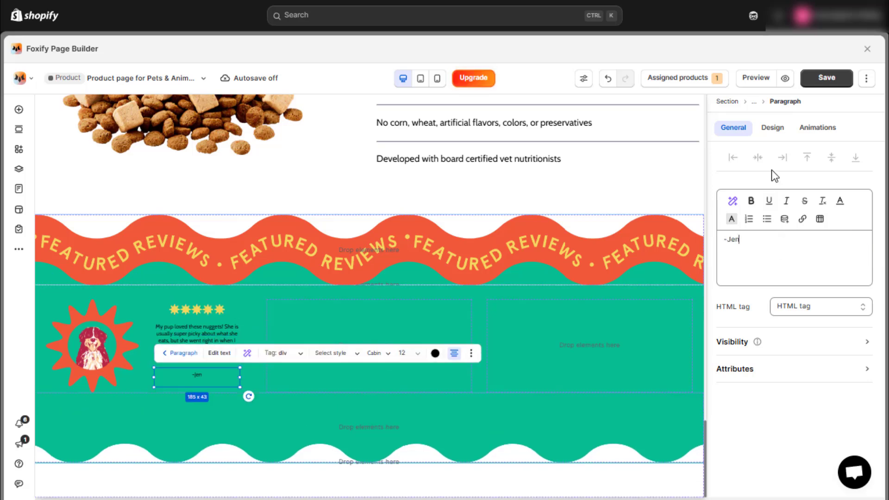
Style the reviewer name with Bold weight, 1.5 em line spacing and 0 padding.
click(772, 128)
scroll(788, 242, down, 3)
click(817, 337)
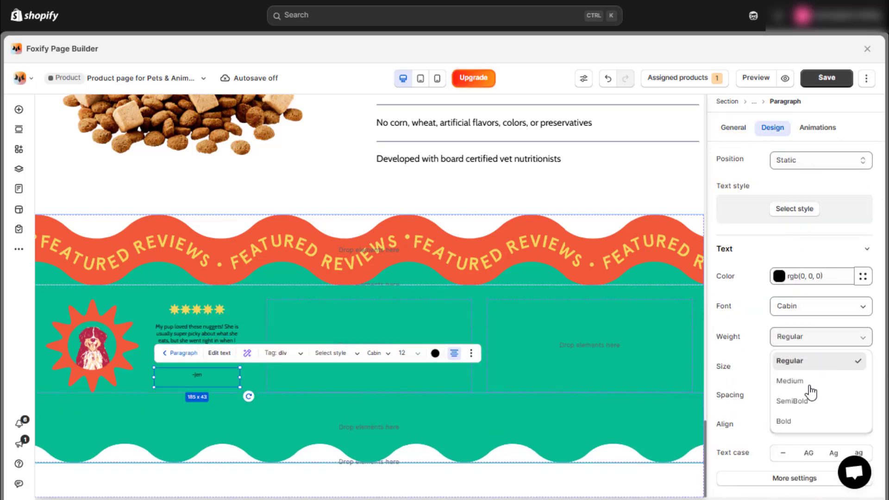
click(805, 421)
click(797, 396)
click(837, 406)
scroll(810, 357, down, 5)
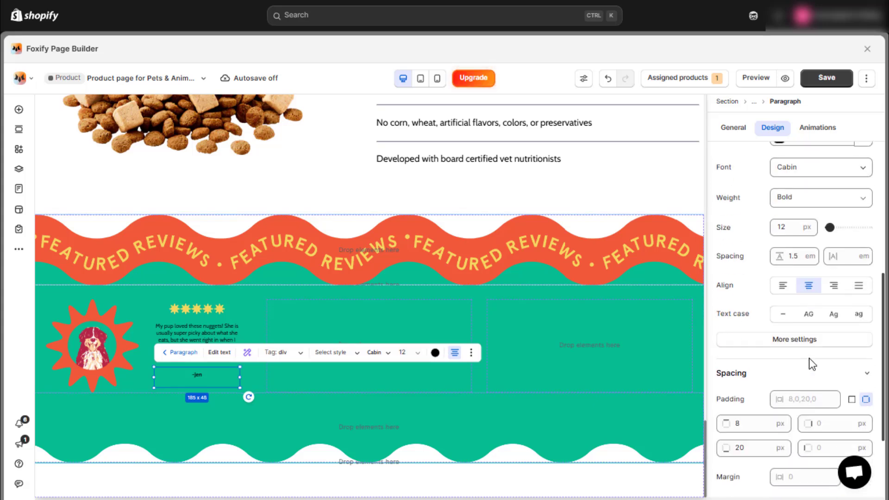
click(805, 332)
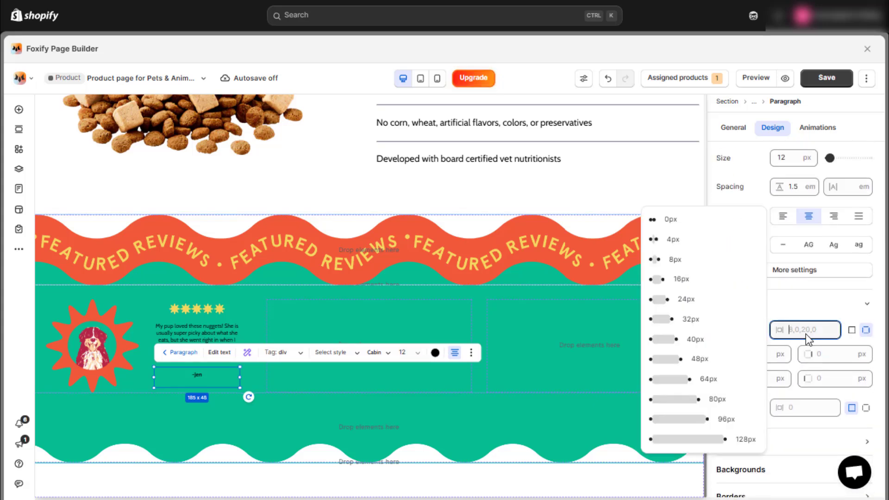
text(0)
click(807, 315)
Delete the two empty cells beside the finished review card.
click(372, 332)
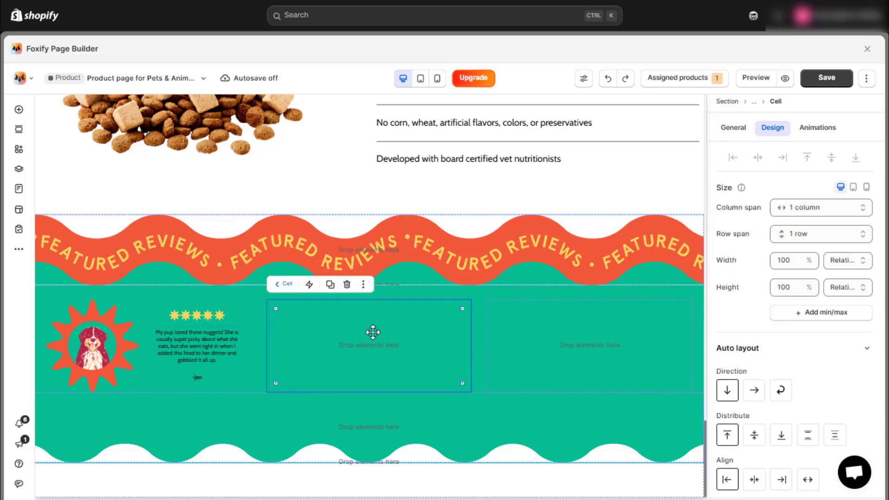
key(Delete)
double_click(373, 332)
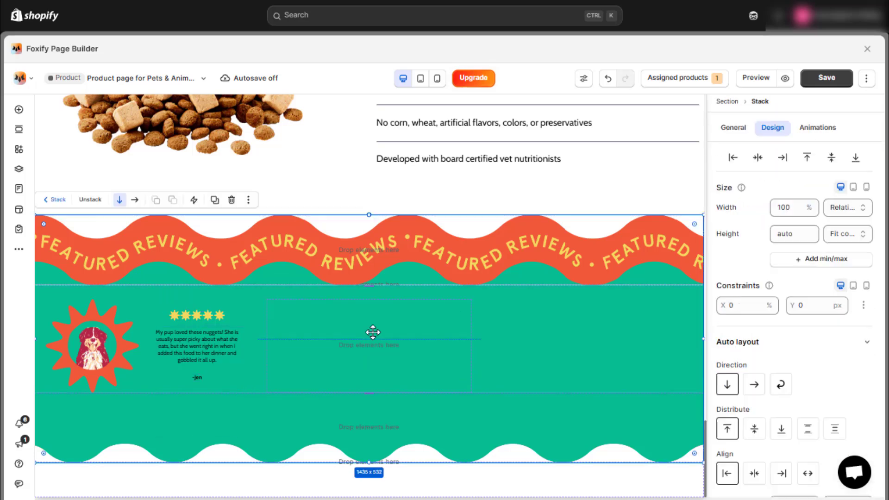
key(Delete)
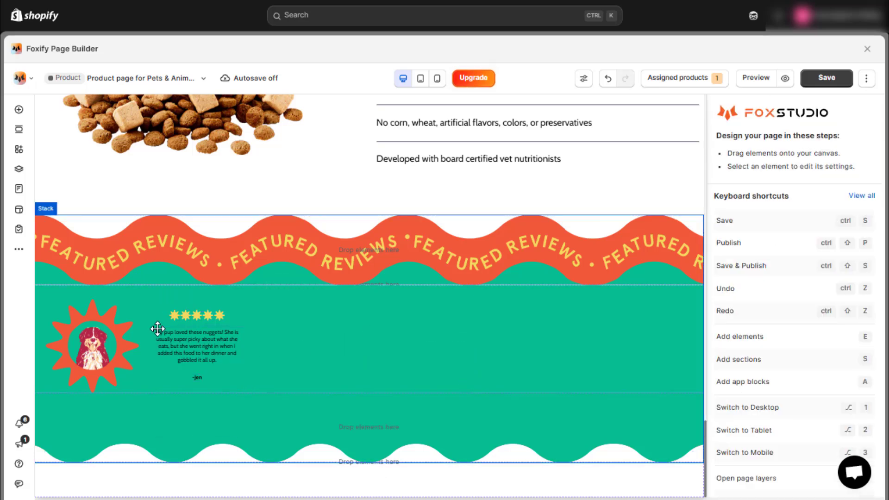
Duplicate the finished review card cell twice to fill the three-column grid.
click(146, 316)
key(ctrl+d)
key(ctrl+d)
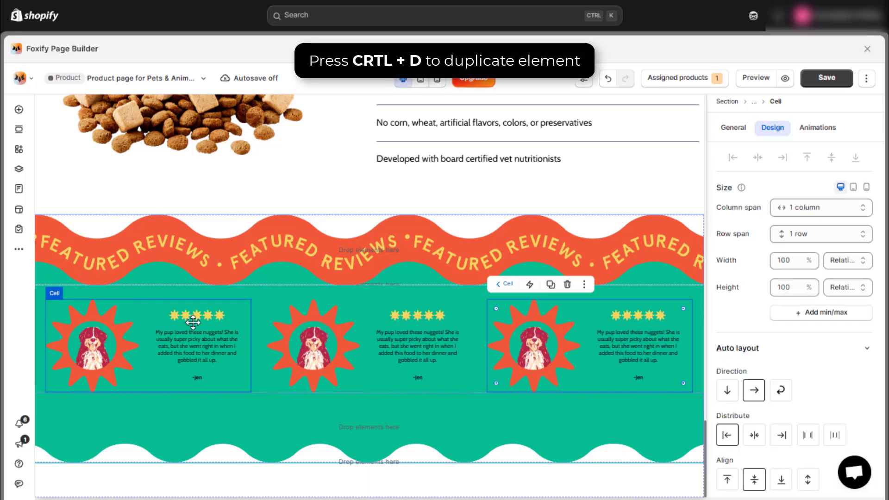
Change the background image of the second card's dog stack to the scalloped shape lego-1.svg.
click(327, 342)
click(332, 315)
scroll(782, 389, down, 4)
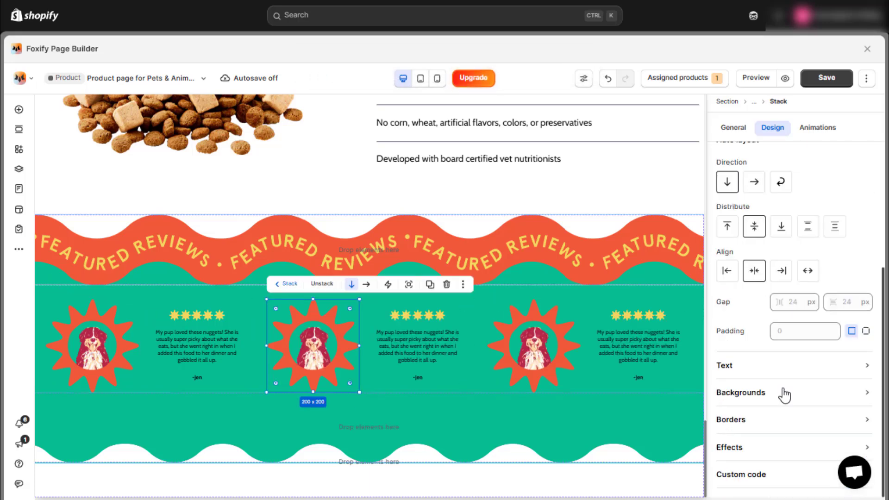
click(783, 393)
scroll(784, 408, down, 5)
click(746, 412)
click(518, 382)
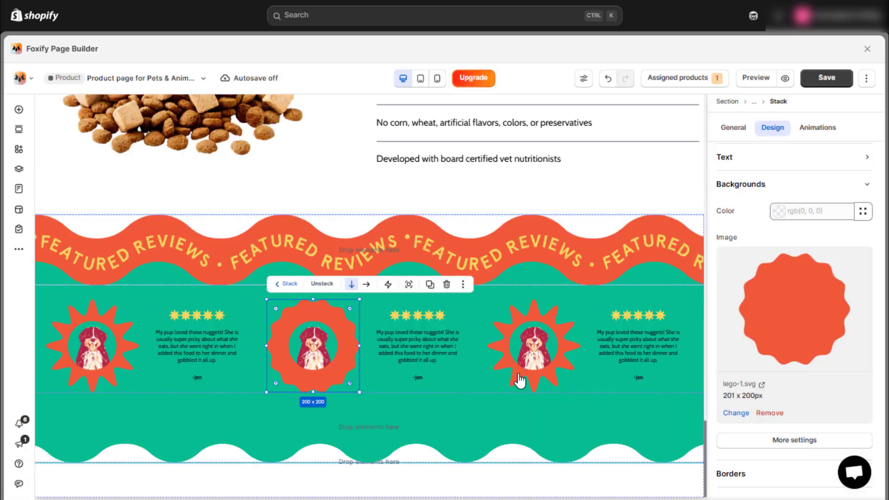
Replace the second card's dog picture with the brown and white dog on a mustard circle.
click(308, 352)
click(736, 315)
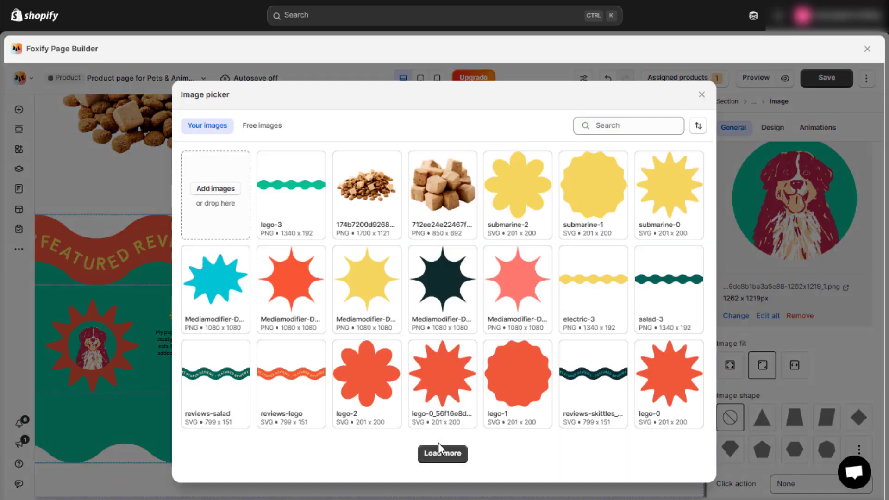
scroll(441, 443, down, 2)
click(297, 398)
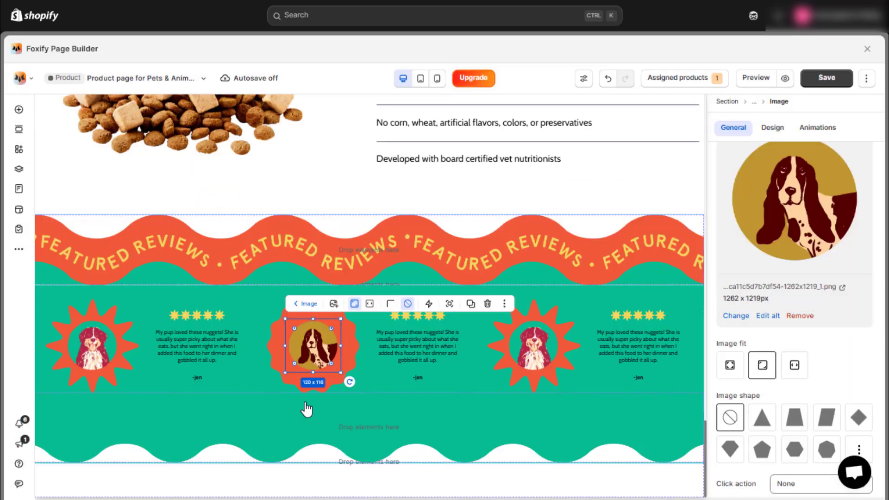
Replace the second card's review with the text starting "My dog LOVED Kismet! The first time I gave it to him" and update the reviewer's name.
click(435, 348)
click(411, 342)
click(776, 245)
key(ctrl+a)
text(My dog LOVED Kismet! The first time I gave it to him, he immediately ate it and was looking for more.)
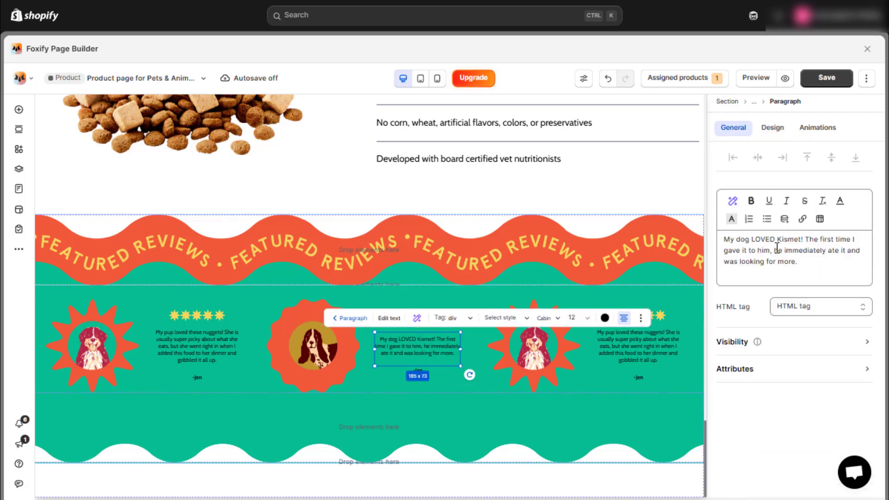
click(438, 371)
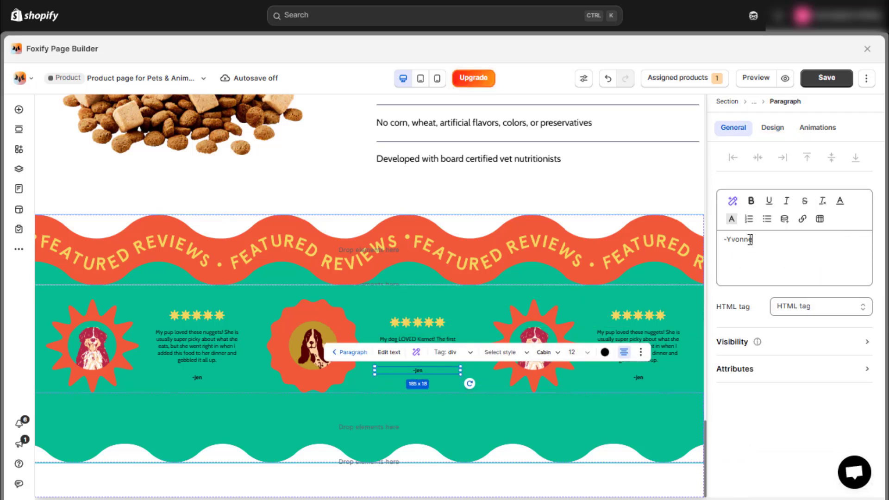
Change the background image of the third card's dog stack to the flower shape lego-2.
click(561, 327)
click(536, 335)
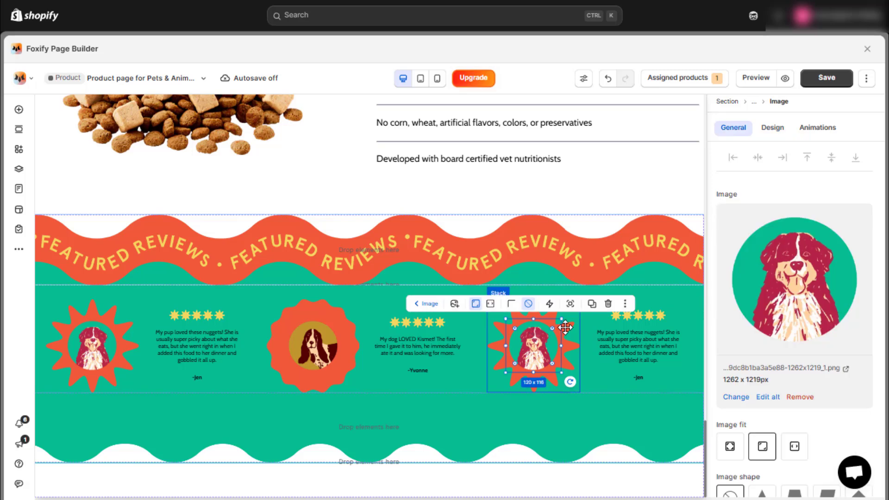
click(565, 327)
scroll(808, 311, down, 5)
click(822, 397)
click(736, 413)
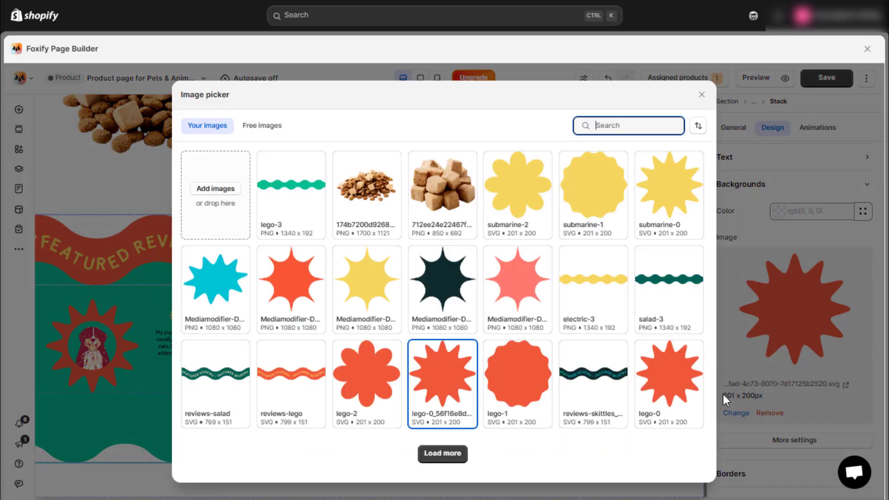
click(375, 385)
Replace the third card's dog picture with the red pointy-eared dog on a peach circle.
click(532, 362)
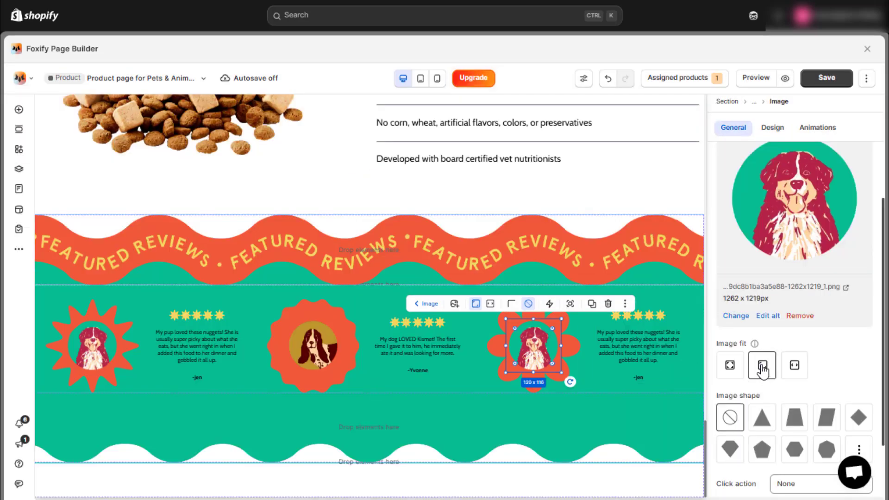
click(736, 315)
scroll(435, 456, down, 3)
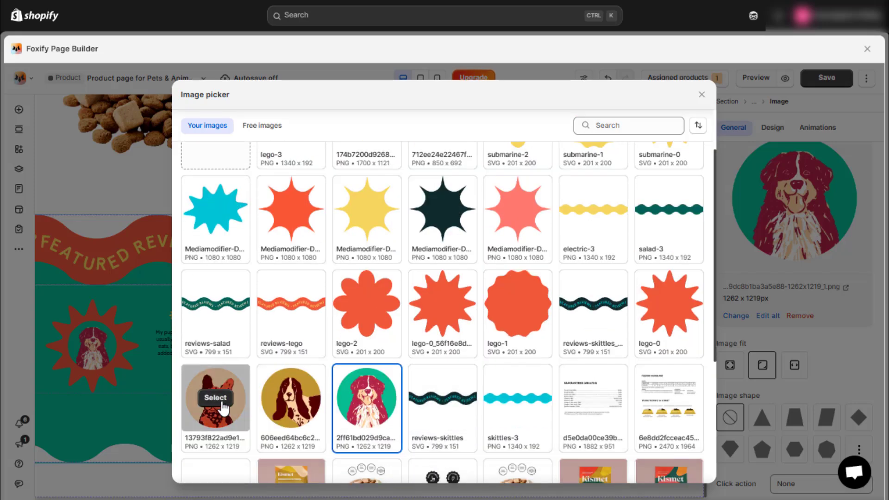
click(212, 397)
Replace the third card's review with the text starting "My dog can be pretty particular about his food" and update the reviewer's name.
click(632, 345)
click(632, 345)
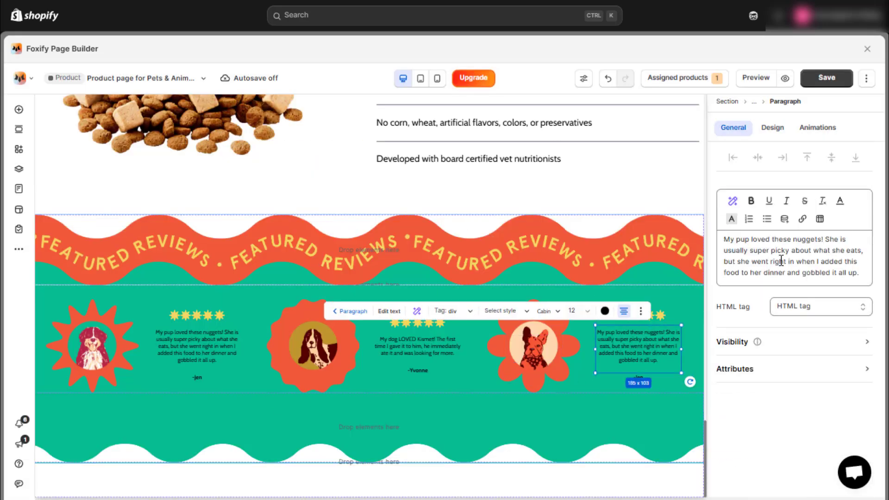
key(ctrl+a)
text(My dog can be pretty particular about his food, and he LOVES these freeze-dried nugs. There's never a morsel left in his bowl!)
click(656, 375)
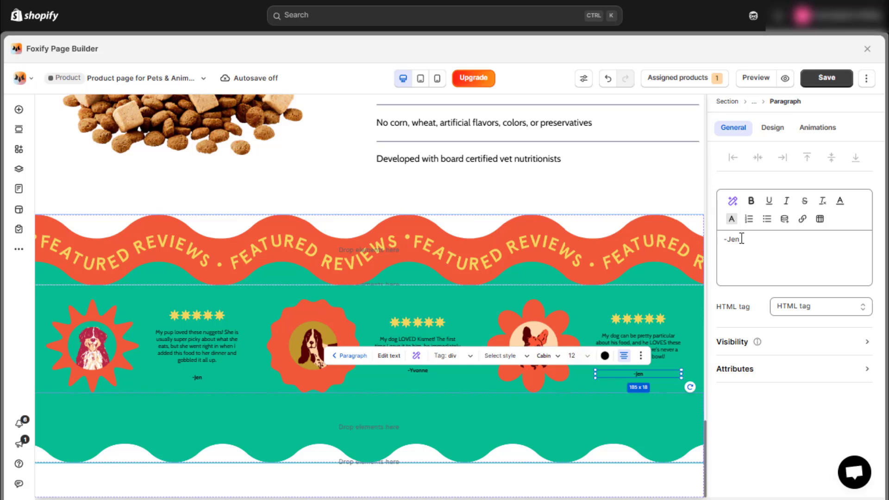
click(676, 239)
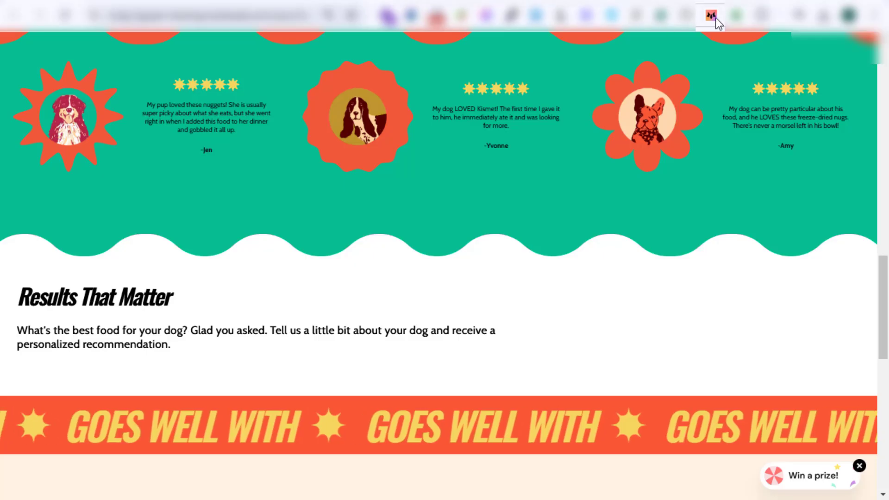
Copy the Results That Matter block from the source page with FoxTransfer and paste it into the empty section in Foxify Page Builder.
click(711, 16)
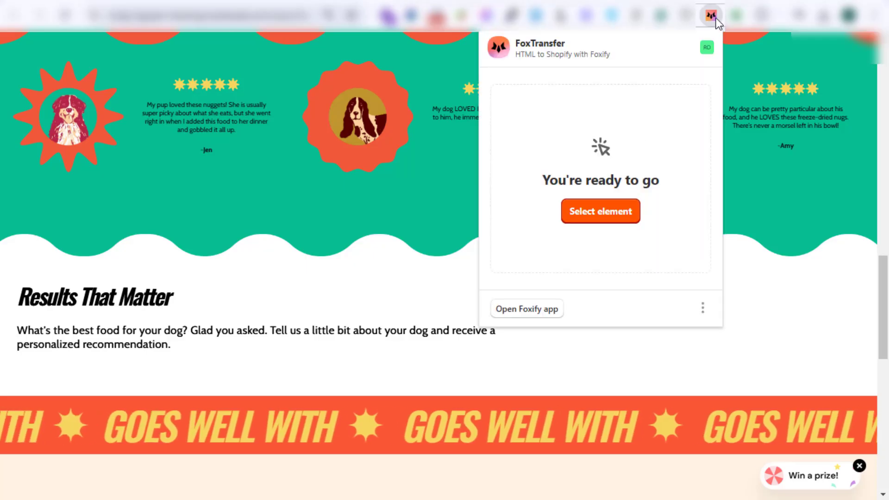
click(604, 210)
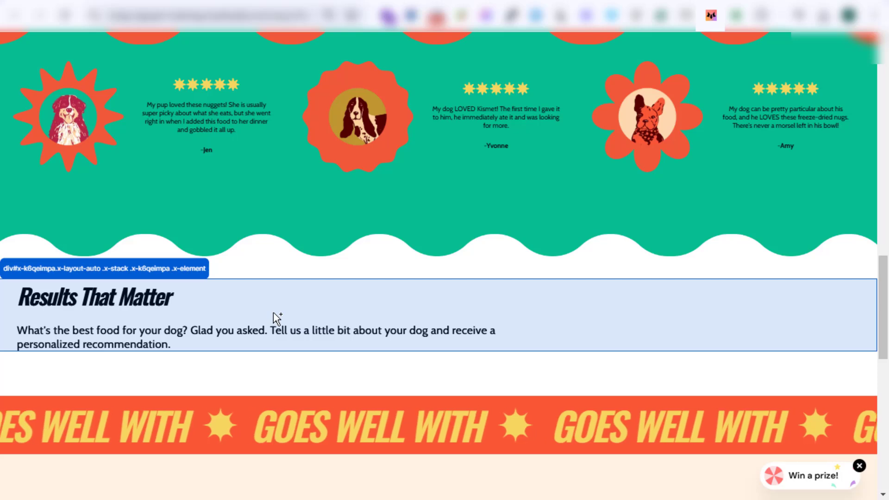
click(373, 319)
click(542, 324)
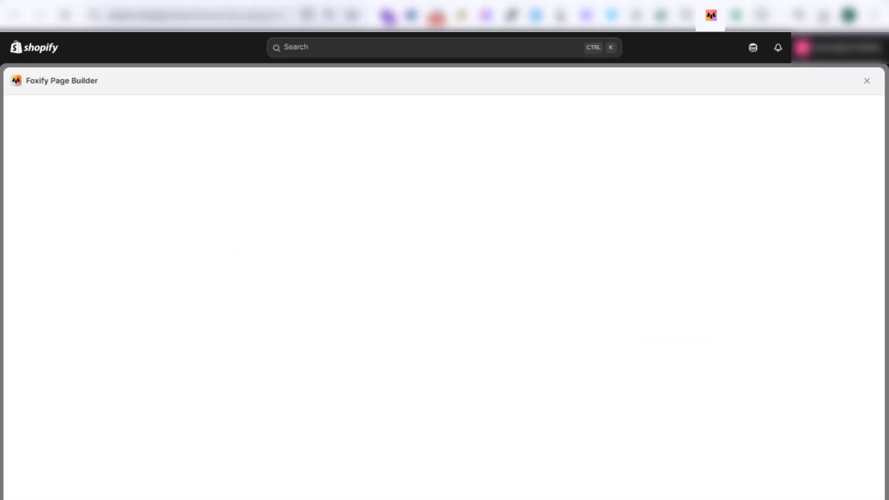
right_click(156, 355)
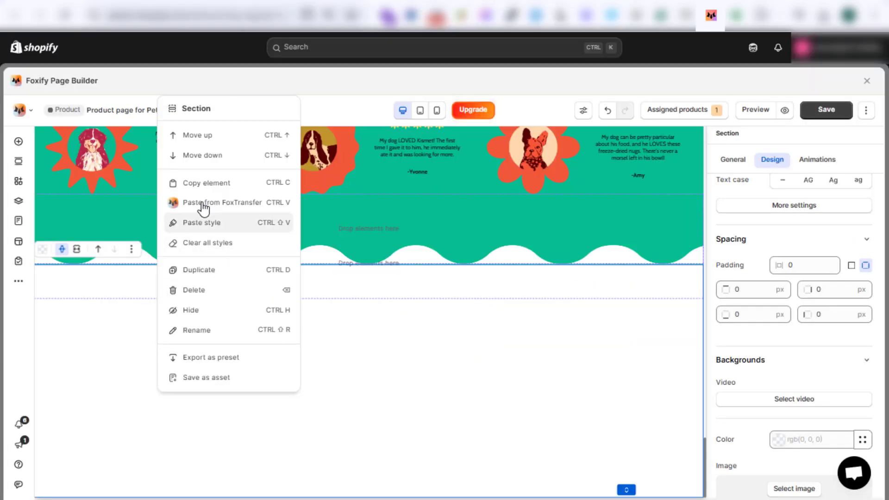
click(201, 202)
Set the pasted stack's height to auto, remove its minimum width and height, and set its Y constraint to 0.
scroll(791, 300, up, 6)
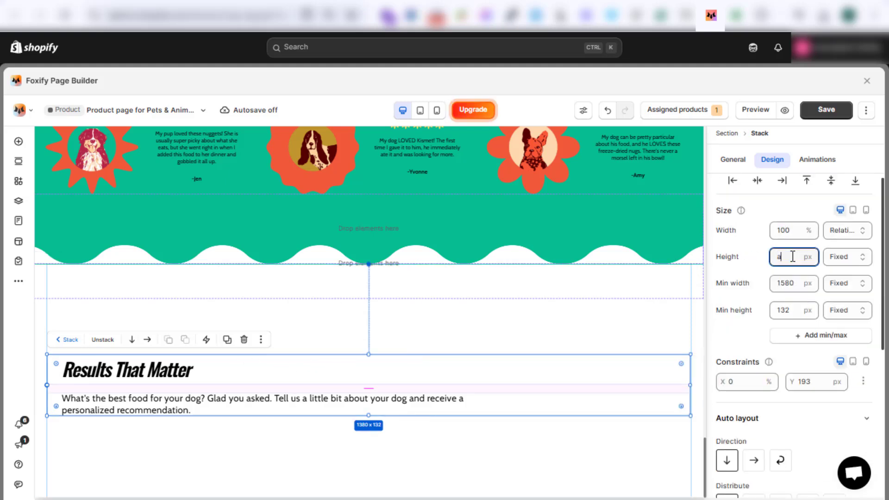
click(794, 268)
double_click(791, 283)
key(BackSpace)
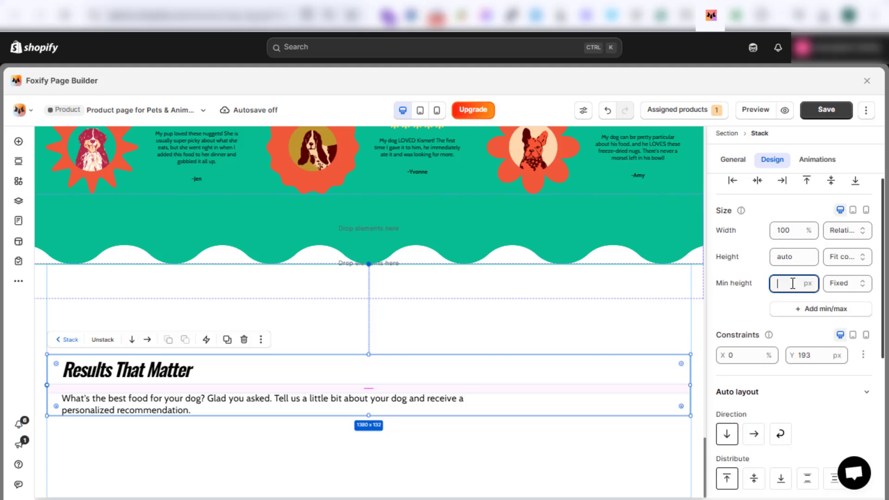
click(830, 328)
click(809, 309)
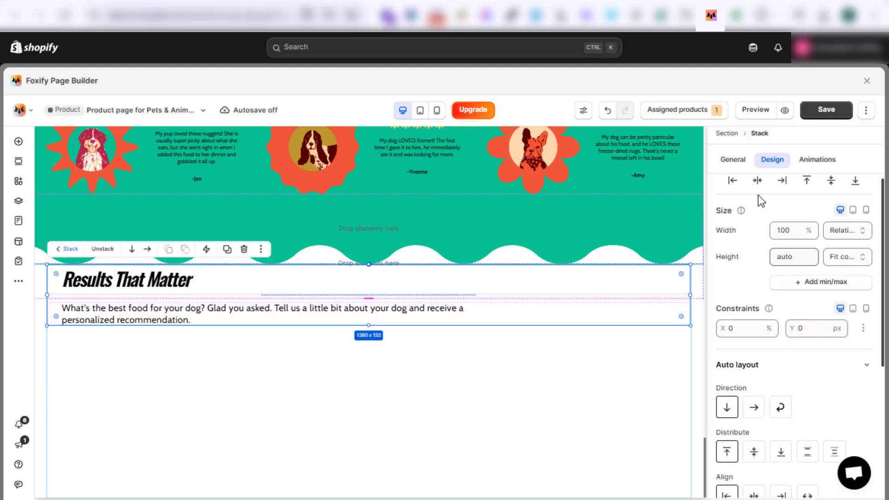
Give the Results That Matter section a custom container width of 1600 px and remove its minimum height.
click(726, 133)
click(793, 250)
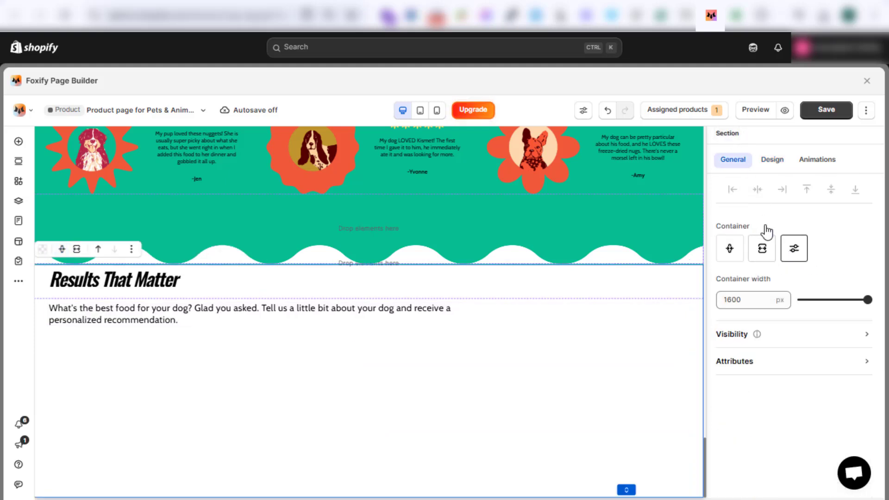
click(772, 161)
key(BackSpace)
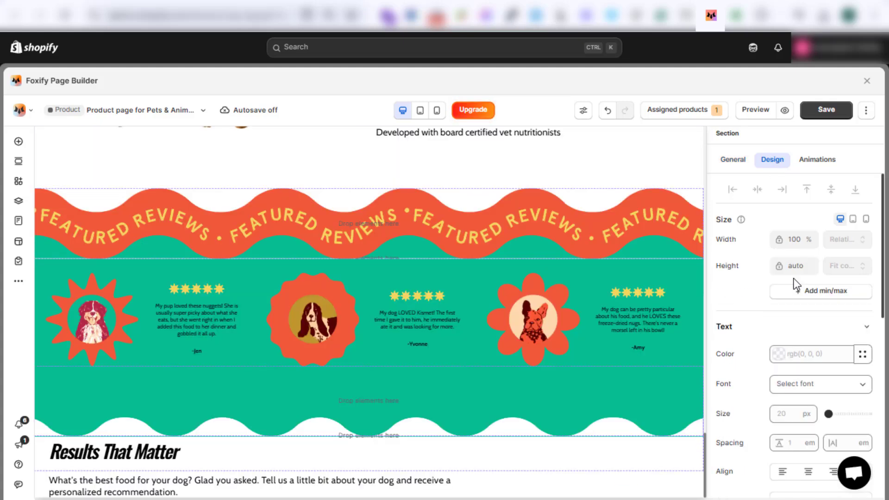
scroll(794, 284, down, 6)
scroll(829, 388, down, 3)
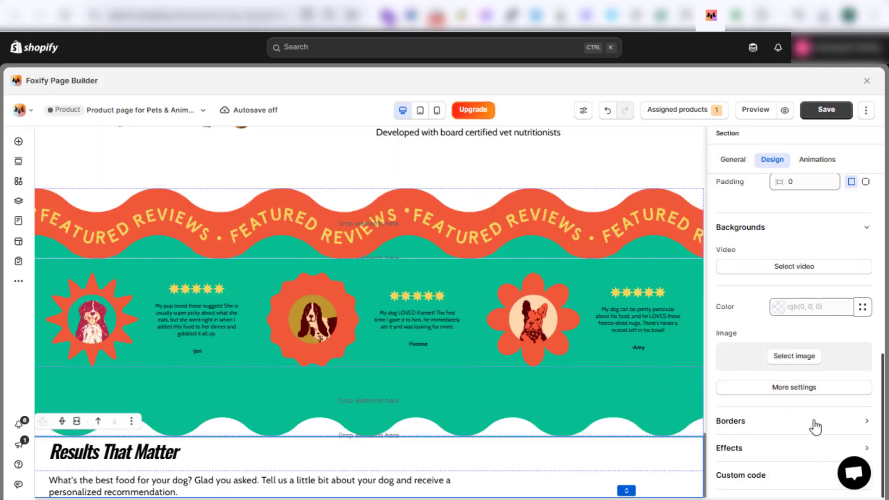
Give the Results That Matter section 40 px of top padding and 80 px of bottom padding.
click(865, 181)
click(763, 207)
text(40)
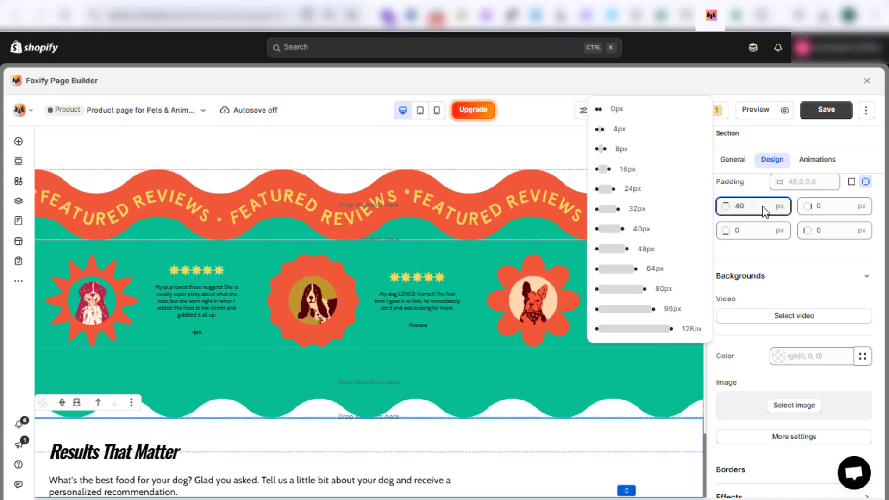
click(772, 230)
text(80)
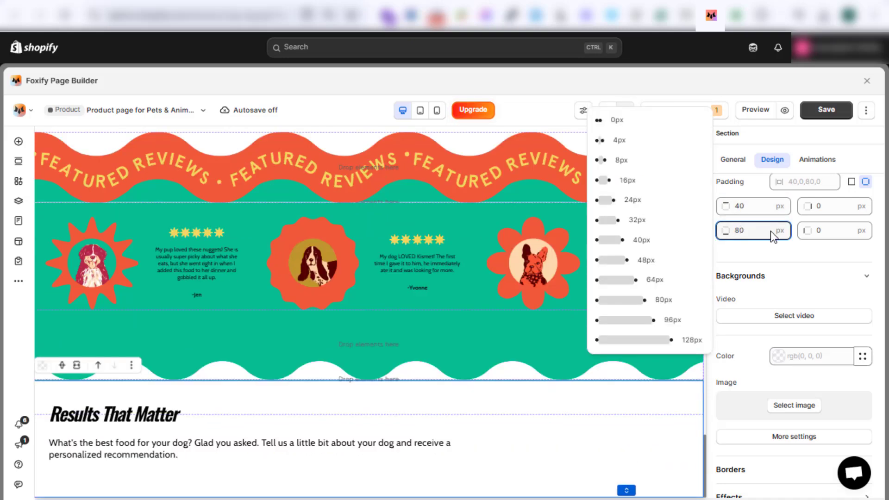
click(787, 293)
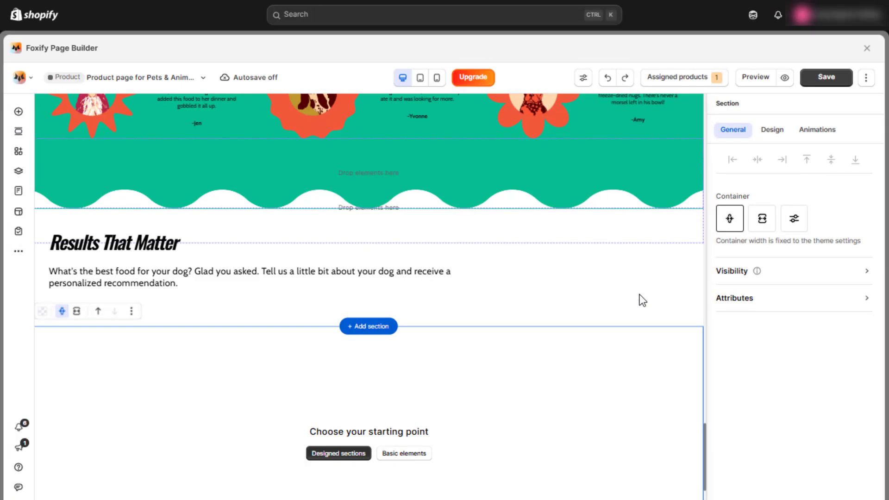
Make the new section below Results That Matter full width and insert an empty stack into it.
click(786, 132)
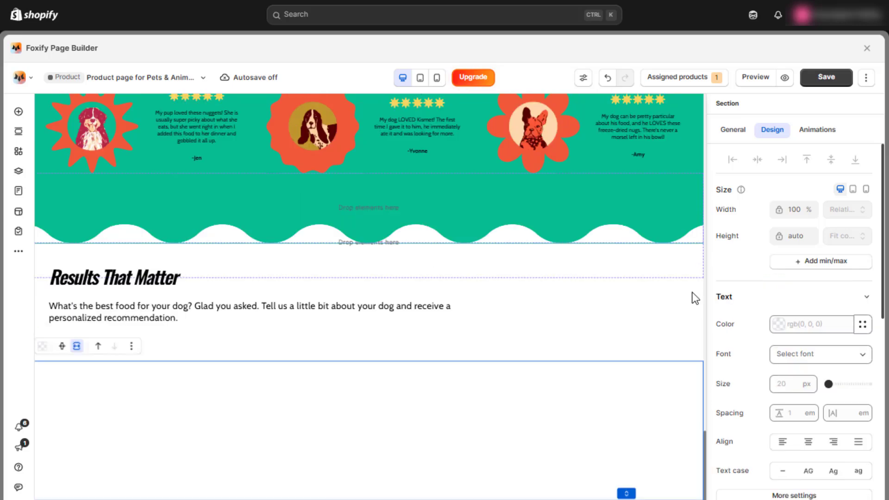
click(408, 452)
drag(186, 282, 162, 418)
Set the new stack's width to 100% and height to auto, remove its minimum height, and set its X and Y constraints to 0.
double_click(794, 212)
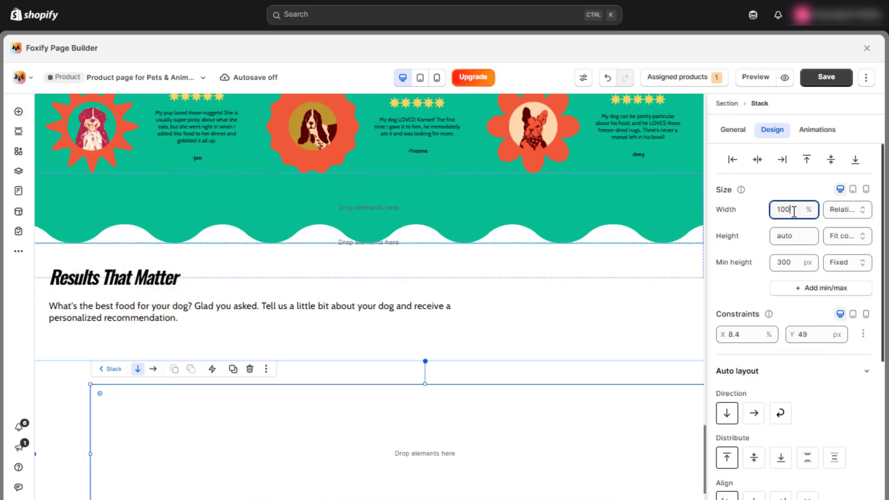
click(770, 254)
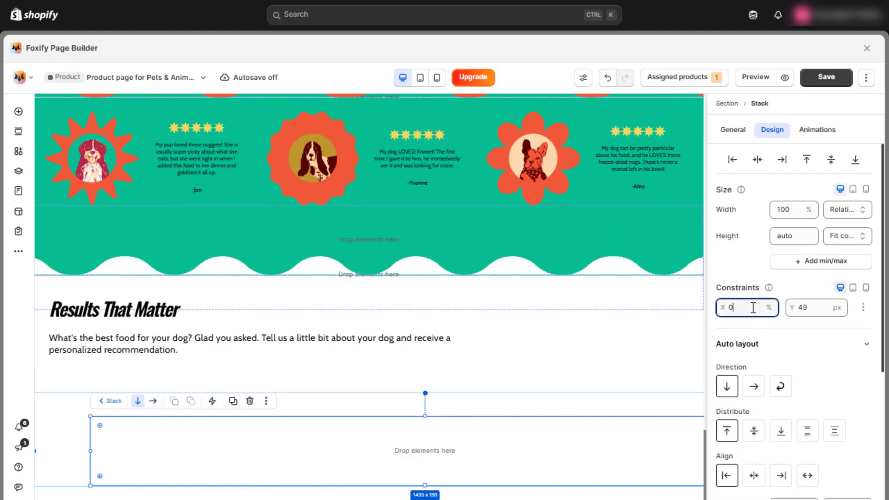
key(Tab)
text(0)
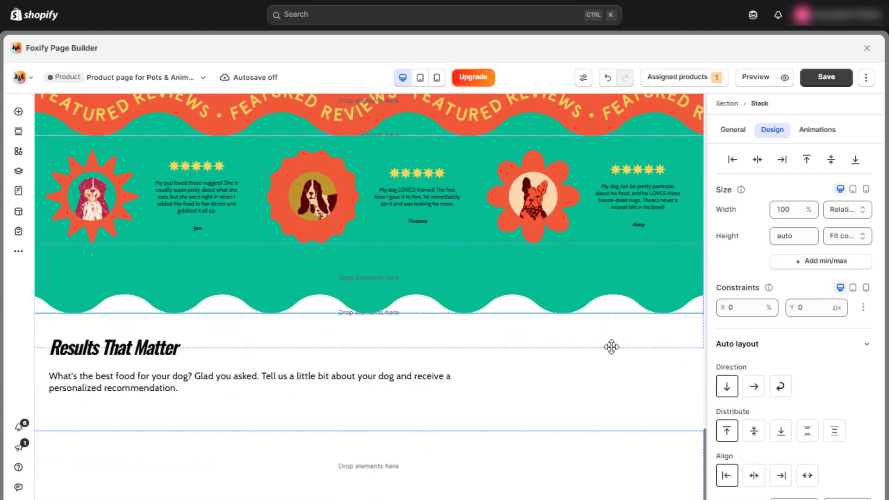
Set the new stack's background color to #fff2e4.
scroll(799, 370, down, 4)
click(803, 396)
click(807, 422)
text(#fff2e4)
click(807, 408)
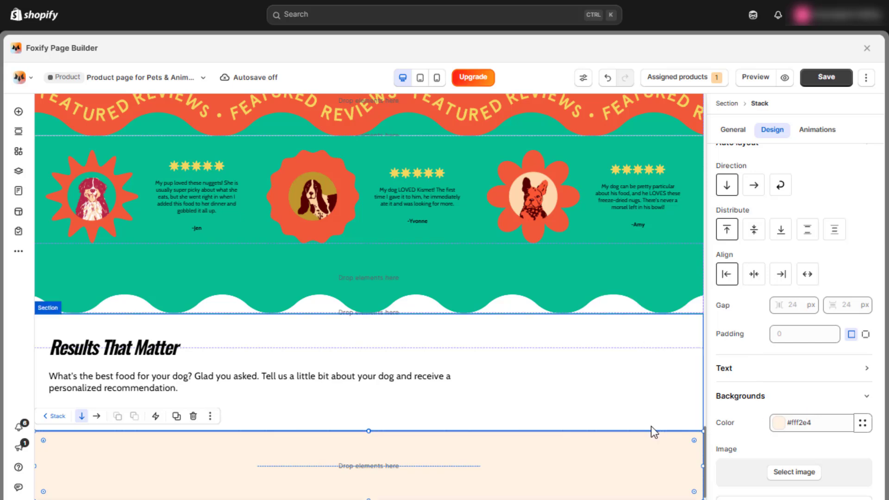
Insert a Marquee elements element into the new stack and a Related products element beneath it.
click(17, 112)
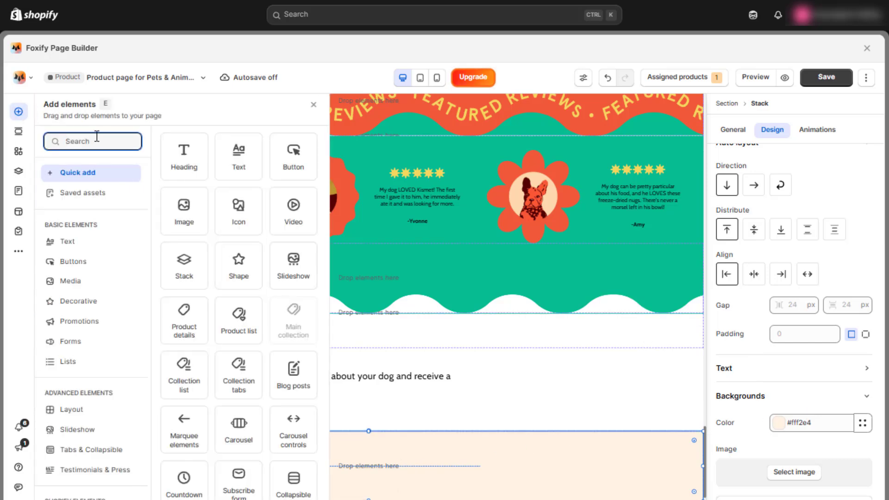
text(mar)
drag(194, 162, 169, 442)
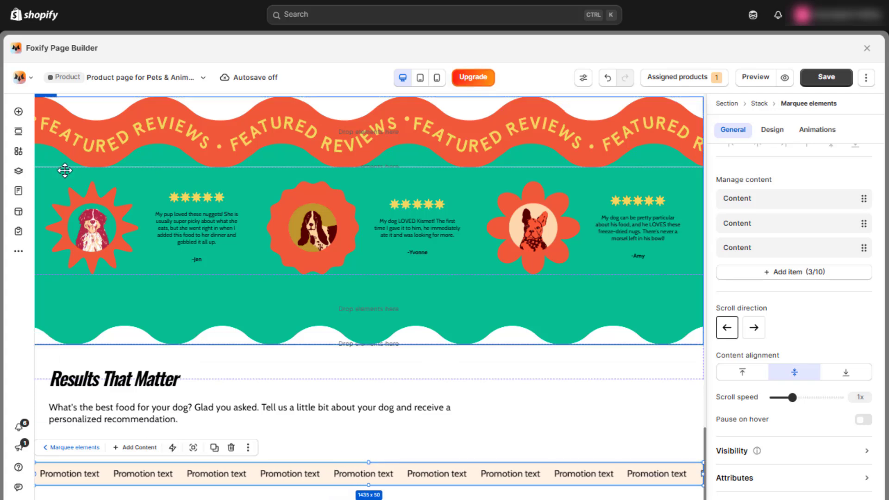
click(19, 112)
text(re)
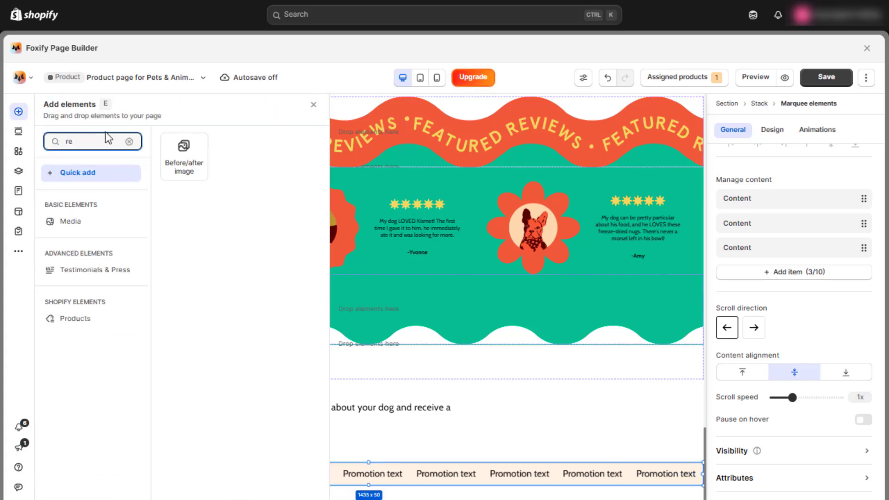
click(99, 318)
drag(241, 282, 297, 482)
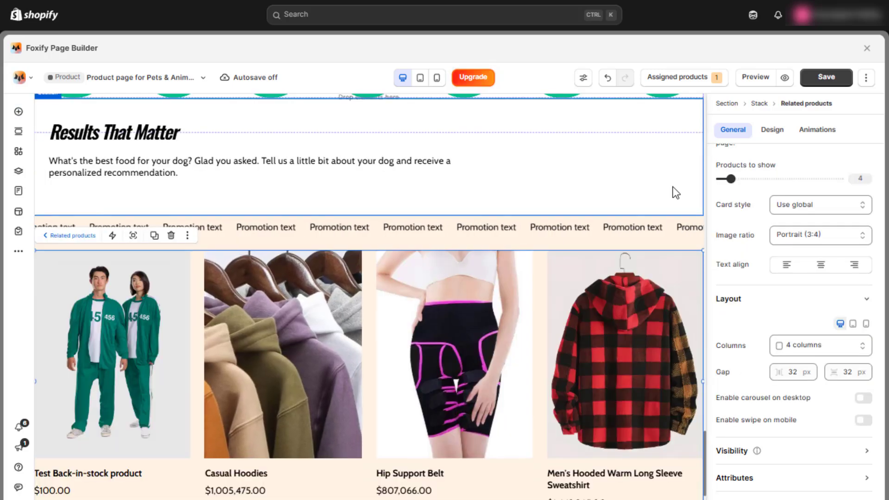
Set the vertical gap of the stack holding the marquee and related products to 0 px.
click(759, 103)
scroll(727, 319, down, 3)
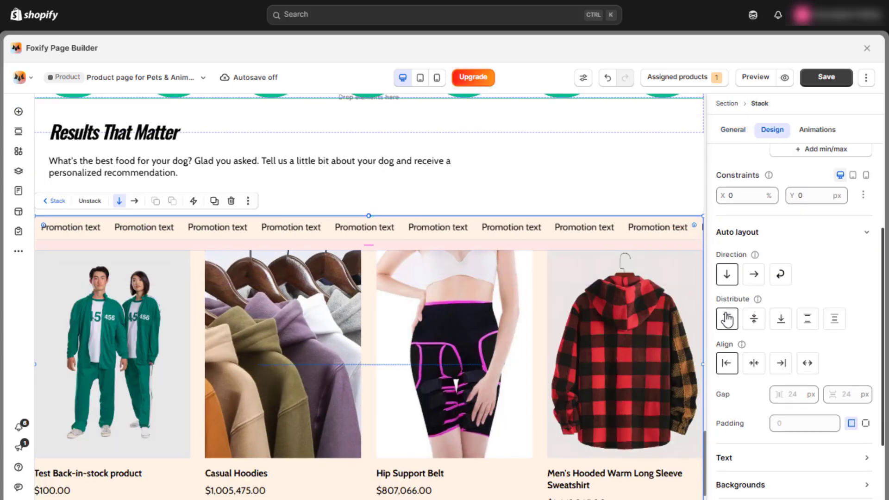
click(725, 275)
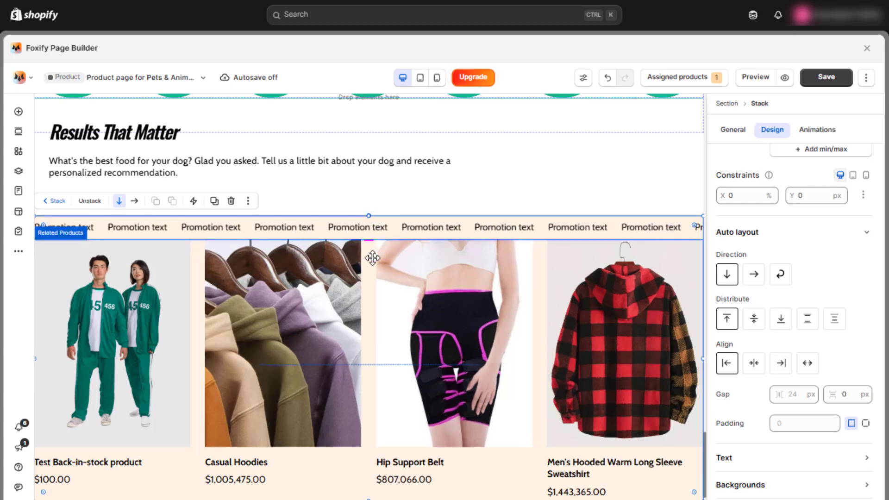
click(373, 258)
Reduce the marquee to two items, the first with the text GOES WELL WITH and the second with only the yellow sun image.
click(368, 226)
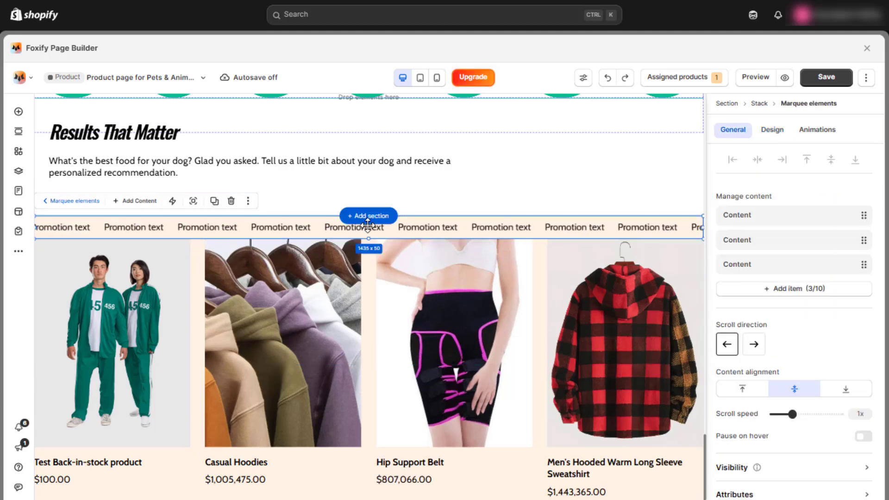
click(833, 264)
click(788, 217)
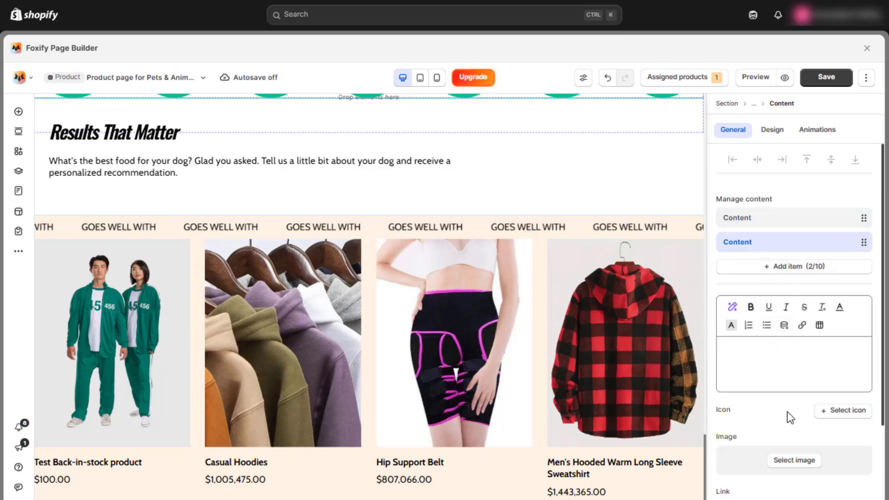
click(792, 460)
click(366, 278)
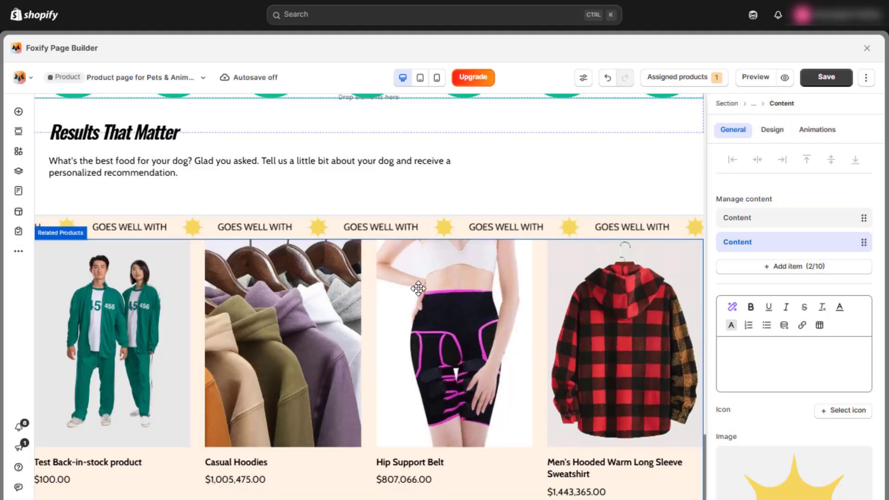
Set the text color of the GOES WELL WITH marquee item to #f6d85f.
click(767, 222)
click(772, 130)
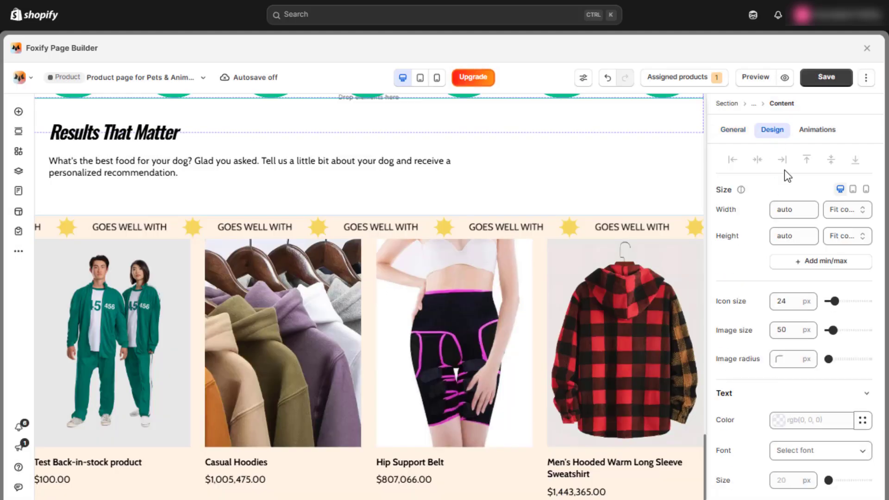
scroll(785, 231, down, 5)
click(790, 212)
text(#f6d85f)
click(791, 194)
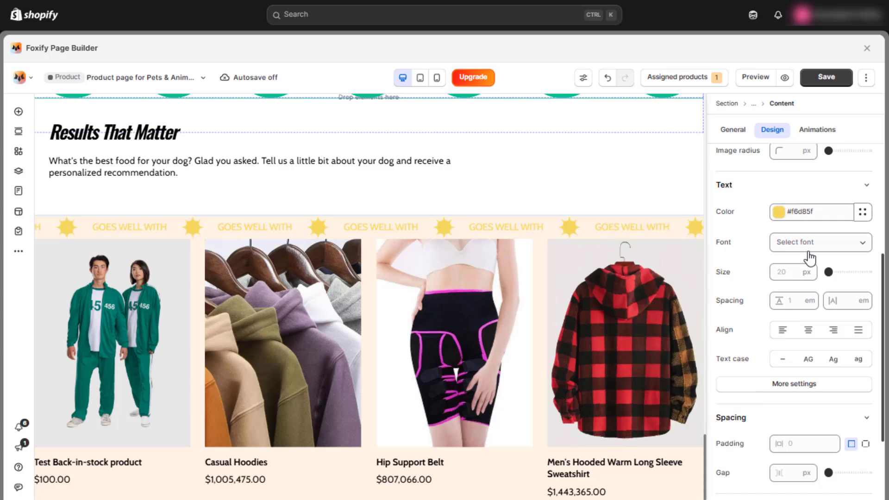
Change the GOES WELL WITH text's font to Oswald with SemiBold weight.
click(810, 248)
text(osw)
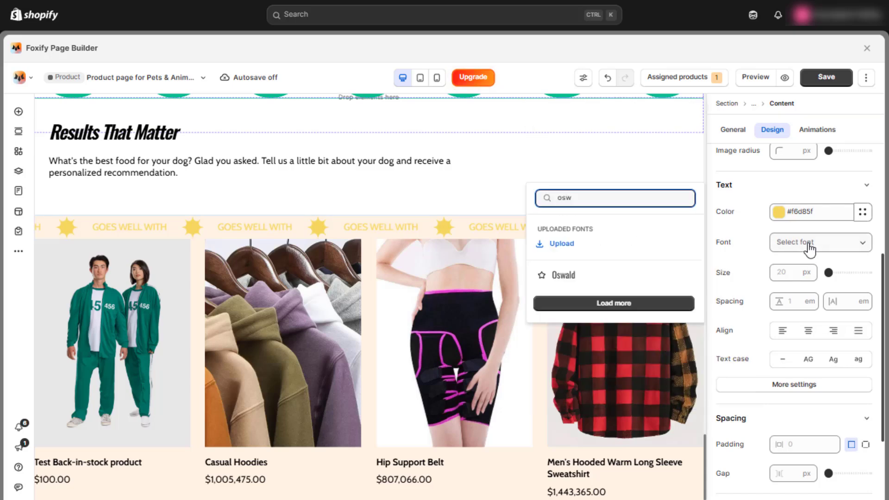
click(627, 276)
click(816, 272)
click(790, 375)
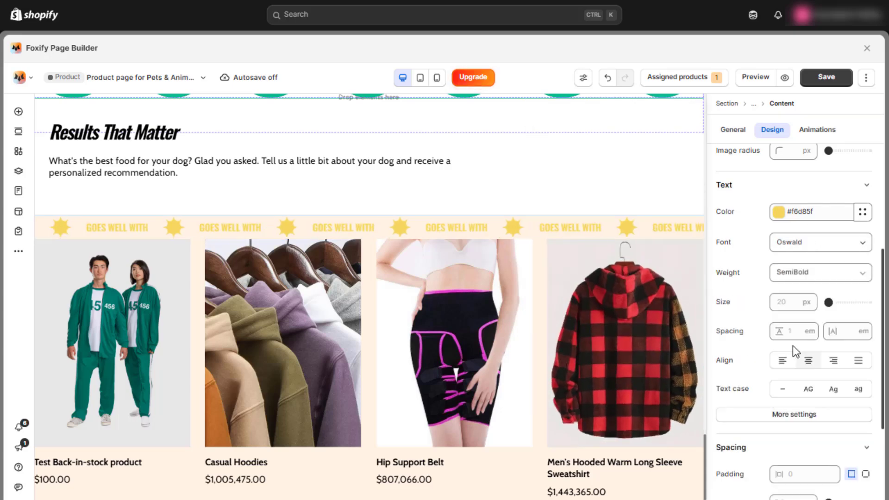
Set the GOES WELL WITH text to 70 px, italic, with 1.5 em line spacing and Denser letter spacing.
click(785, 304)
text(70)
click(787, 287)
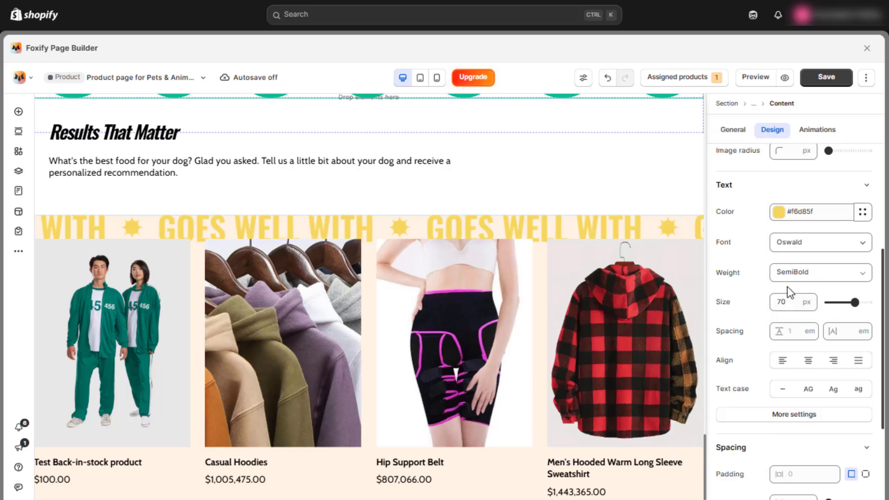
click(802, 330)
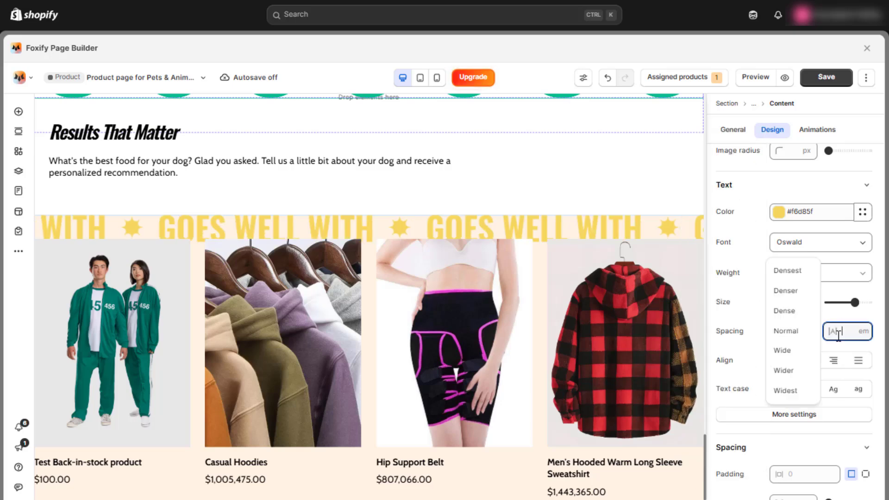
click(793, 291)
scroll(805, 301, down, 3)
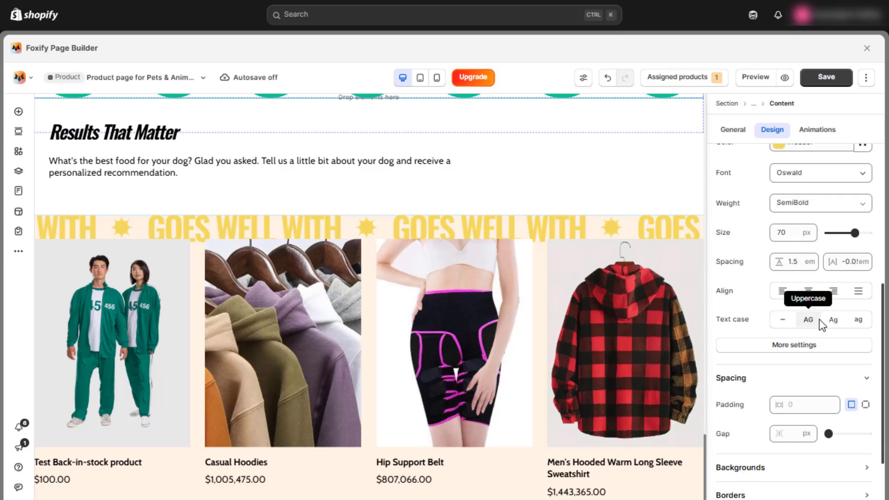
click(795, 278)
click(760, 291)
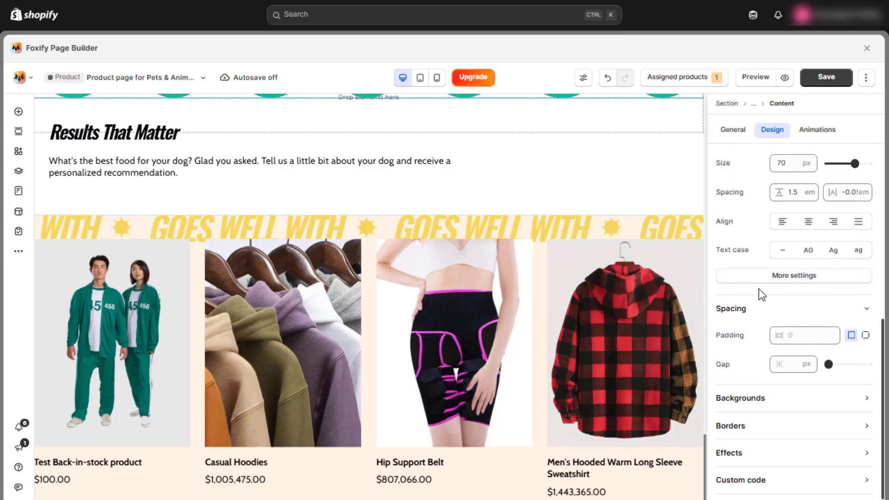
Set the image size of the marquee's sun item to 64 px.
scroll(761, 294, up, 6)
scroll(762, 294, up, 1)
click(729, 133)
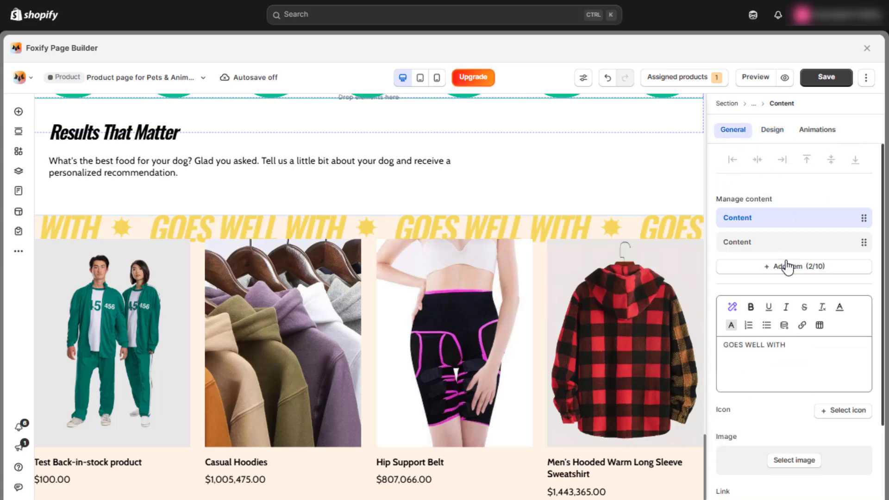
click(785, 244)
click(775, 137)
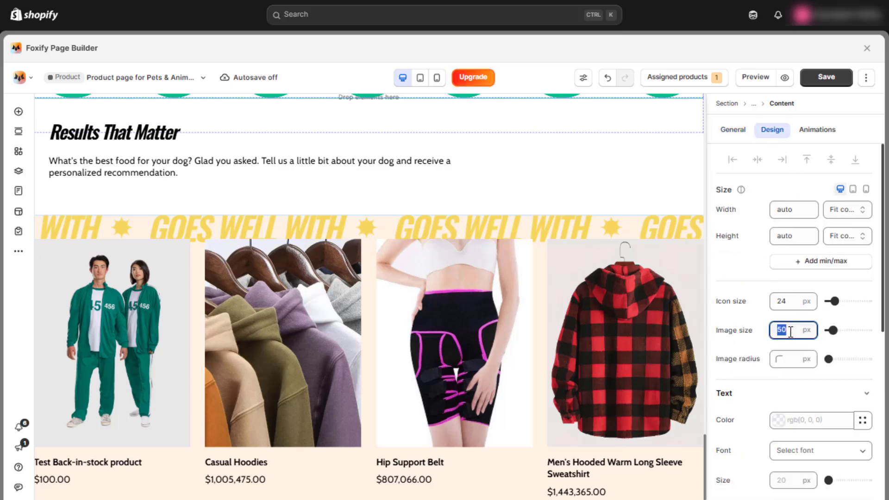
text(64)
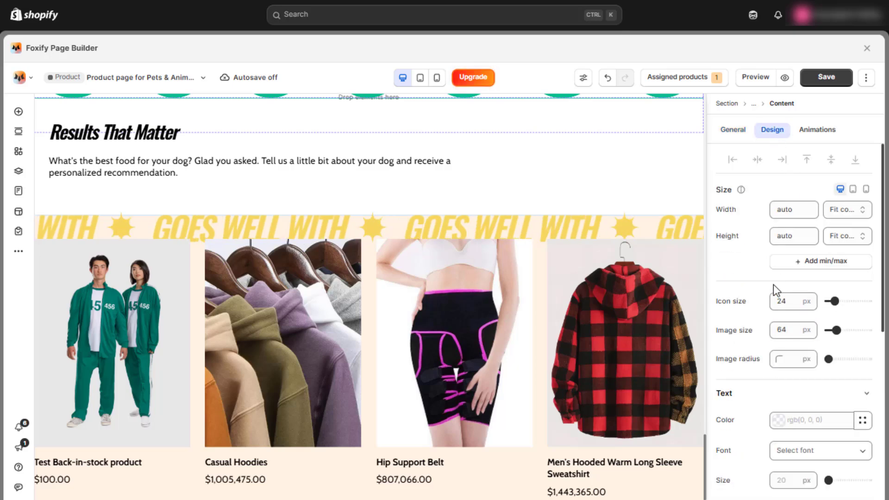
Set the marquee element's height to auto and its background color to #FB5130.
click(734, 131)
click(753, 104)
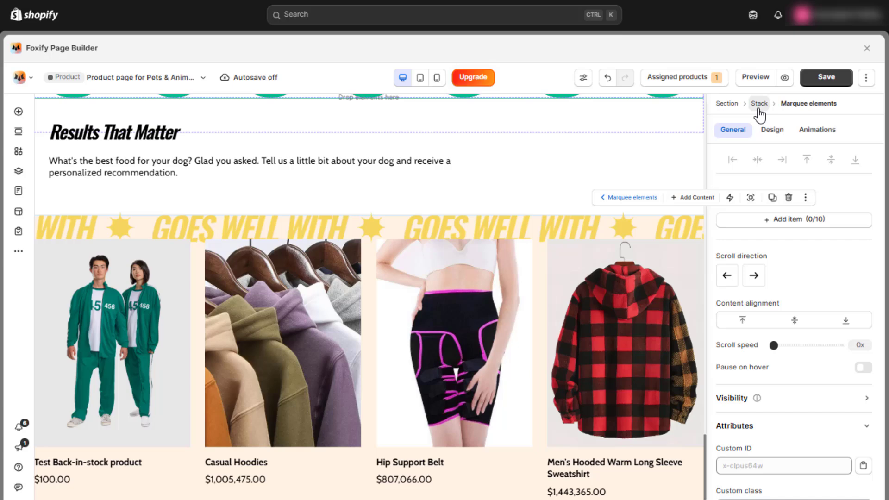
click(771, 132)
click(787, 236)
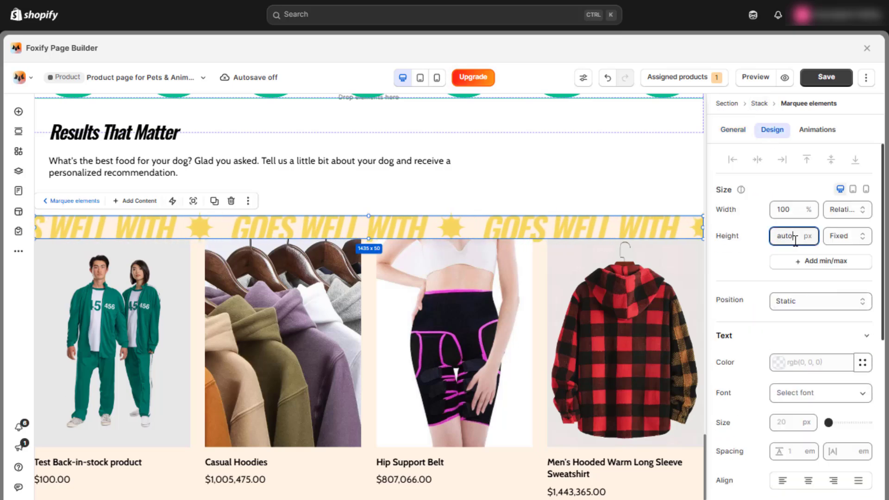
scroll(794, 236, down, 6)
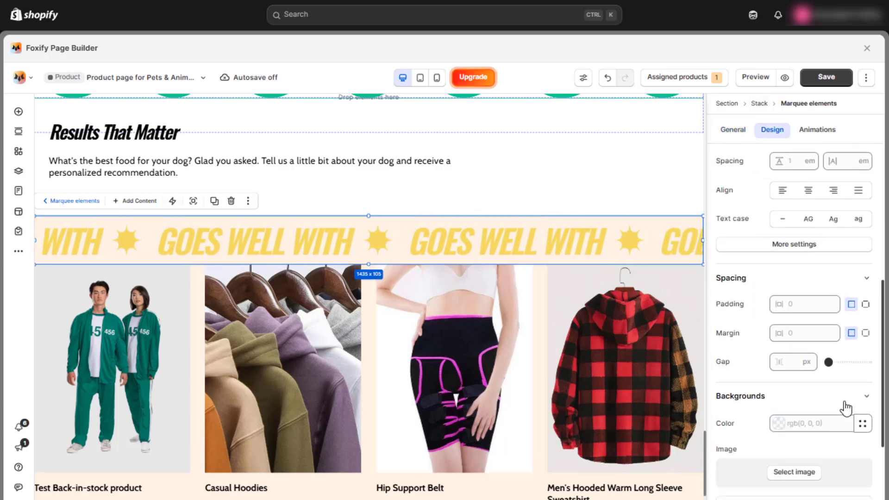
click(820, 419)
text(#FB5130)
click(763, 215)
Make the marquee scroll to the right at a speed of 1.6x.
click(733, 134)
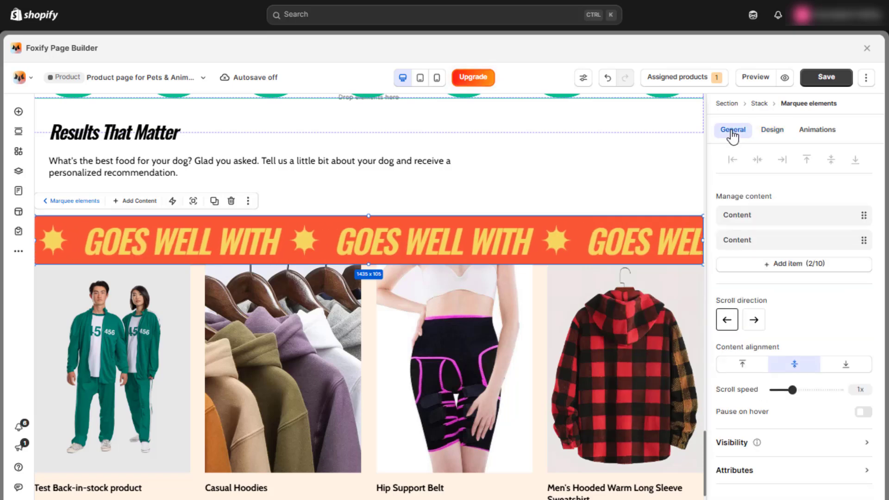
click(754, 320)
drag(793, 390, 807, 390)
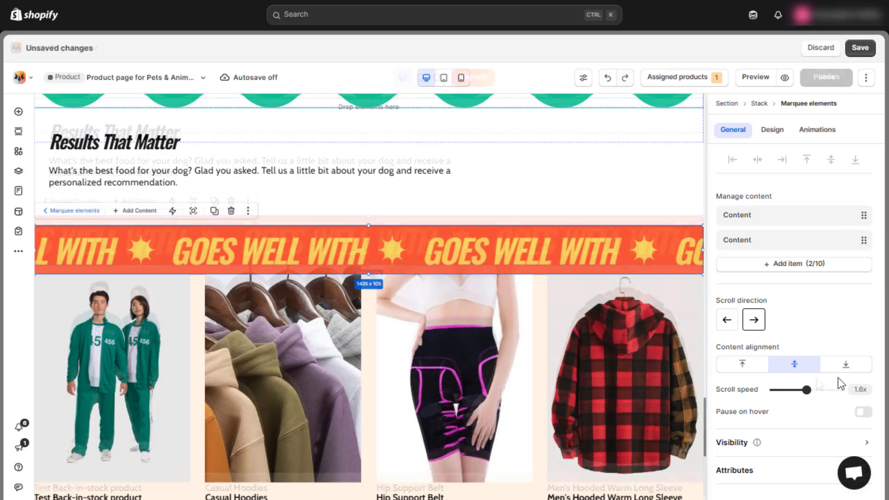
Configure the related products element to show 6 products using card style Style 5.
click(562, 350)
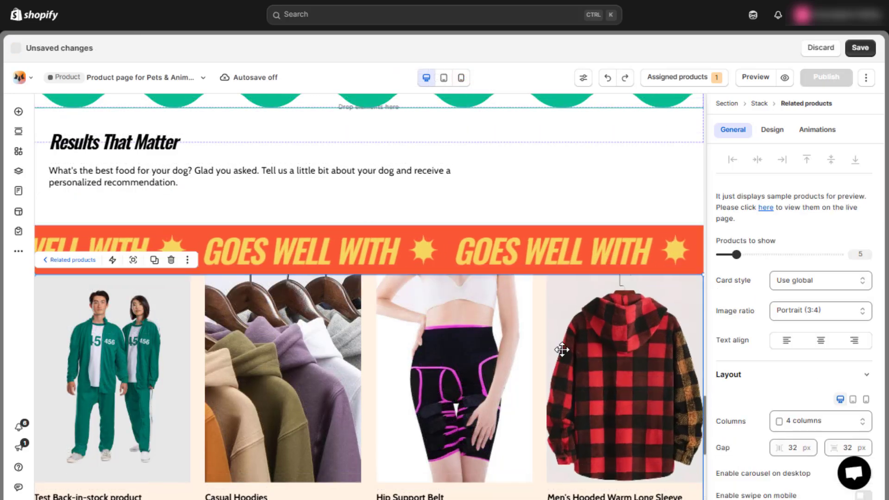
scroll(574, 352, up, 1)
drag(736, 255, 742, 255)
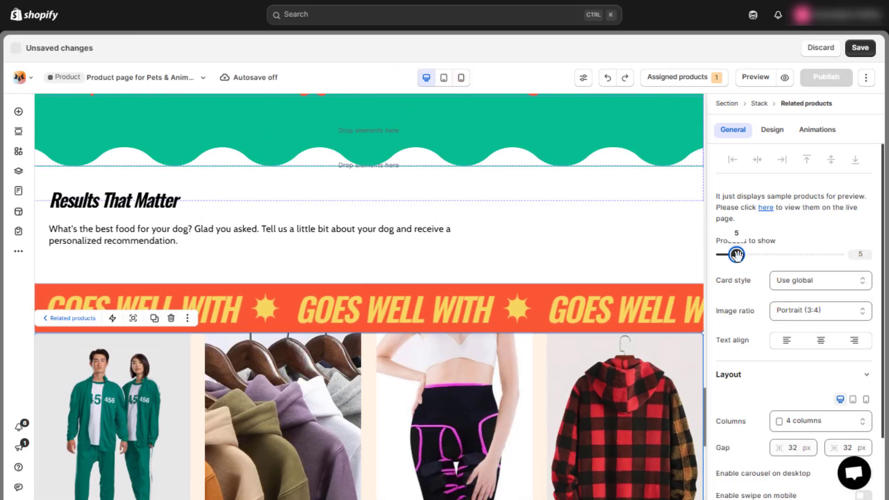
click(834, 280)
click(827, 403)
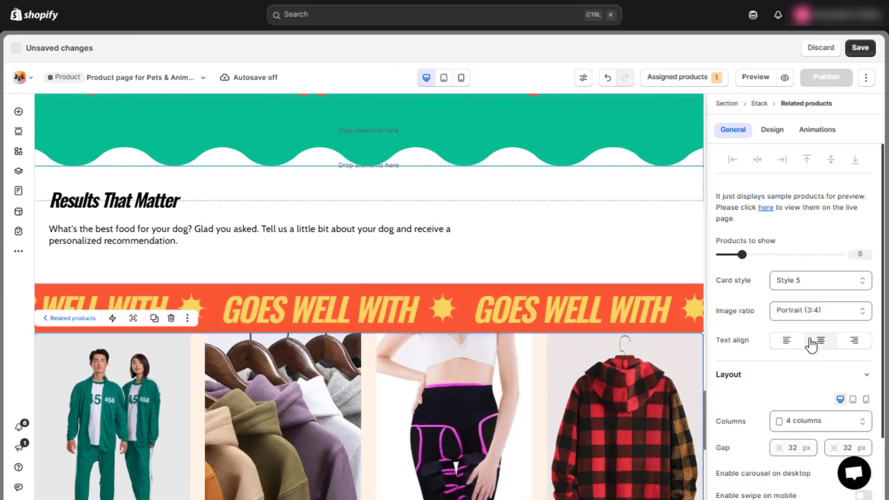
Lay out the related products in 6 columns and enable the desktop carousel and mobile swipe.
scroll(812, 345, down, 2)
click(815, 346)
click(804, 207)
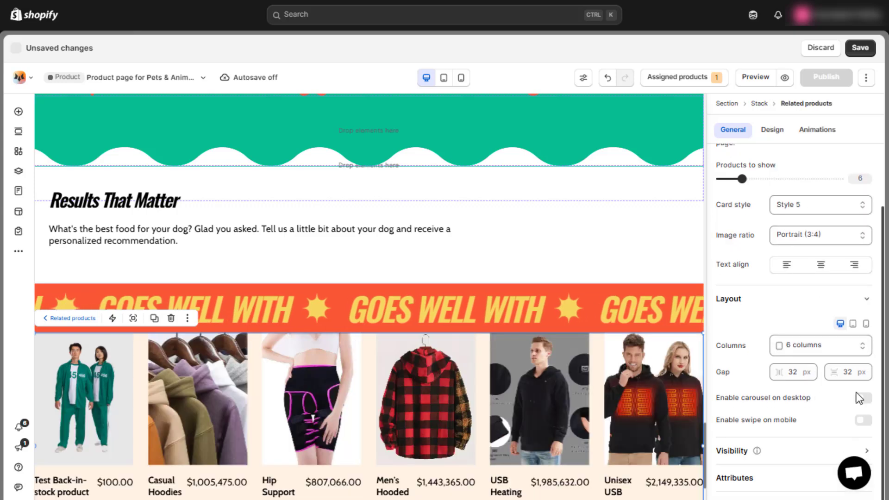
click(863, 421)
scroll(869, 371, down, 3)
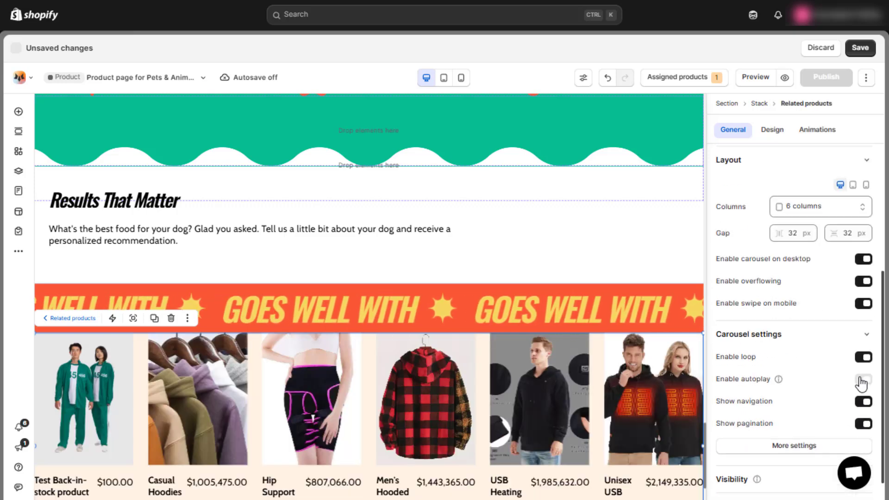
Give the related products element 80 px top padding and 40 px bottom padding.
click(774, 131)
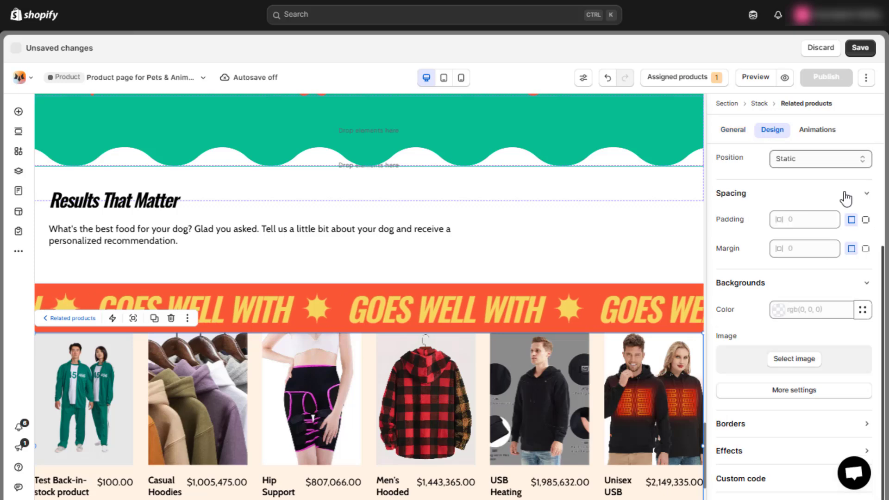
click(750, 197)
text(80)
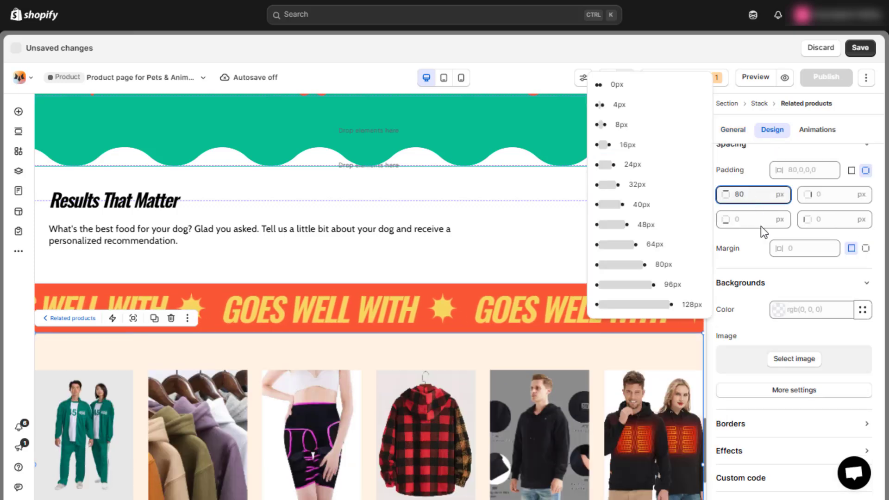
click(761, 223)
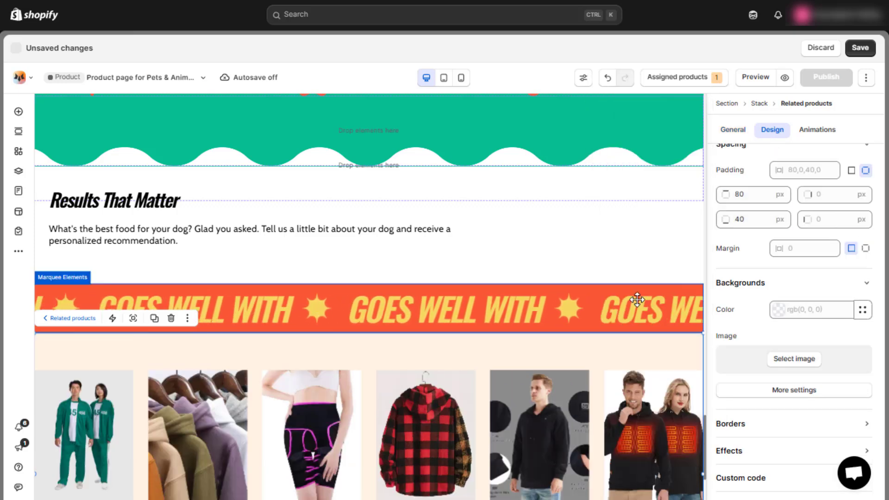
Round the corners of the related product card images and save the page.
scroll(463, 296, down, 1)
click(18, 251)
click(77, 230)
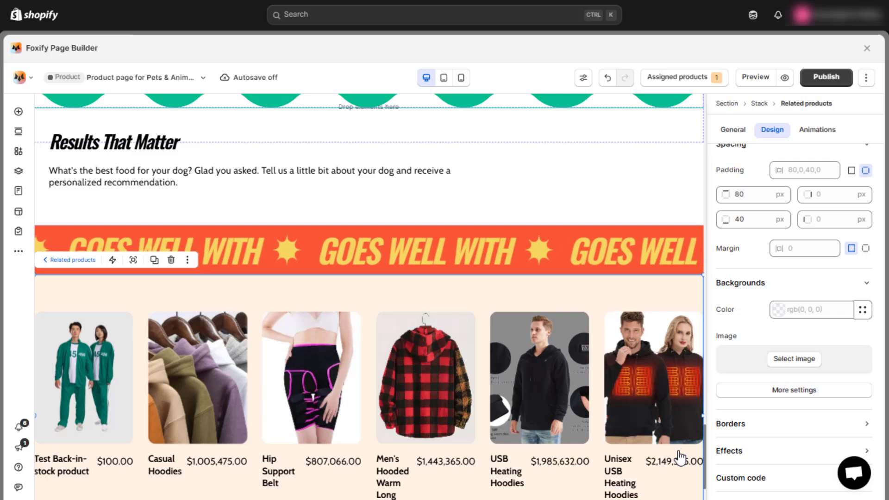
scroll(603, 424, down, 1)
scroll(603, 425, up, 1)
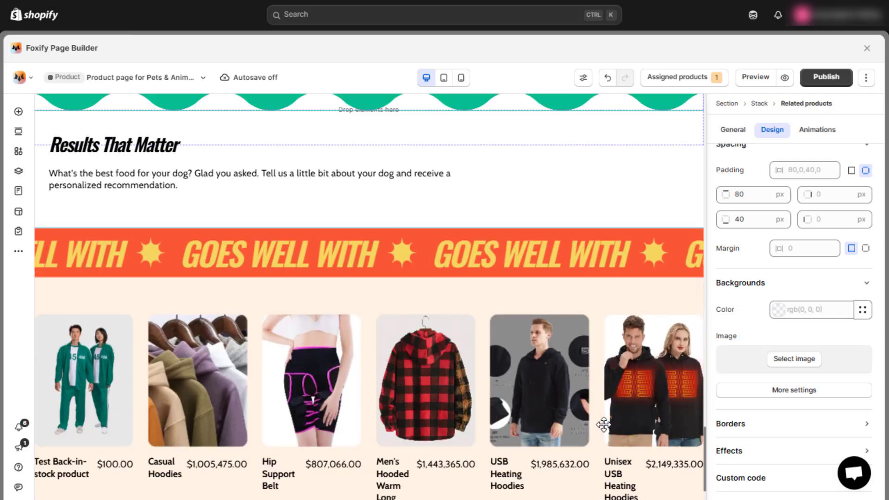
Remove the fixed minimum height from the empty section below the related products.
scroll(603, 425, down, 1)
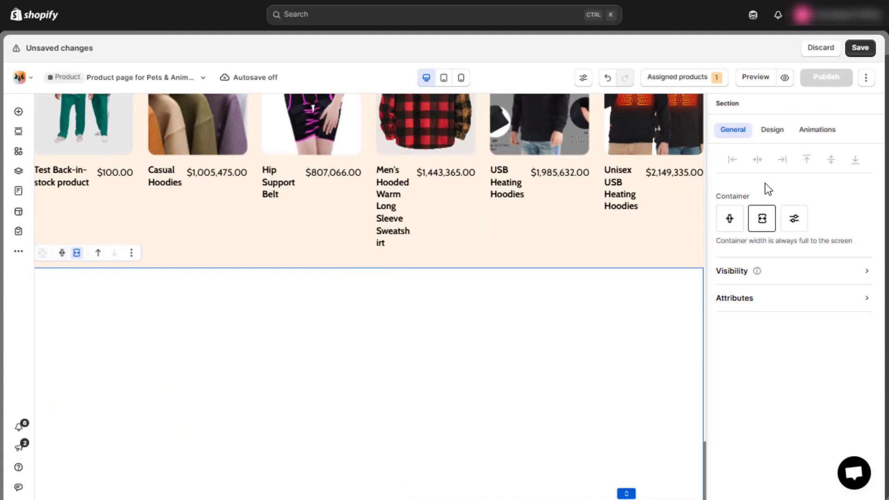
click(772, 130)
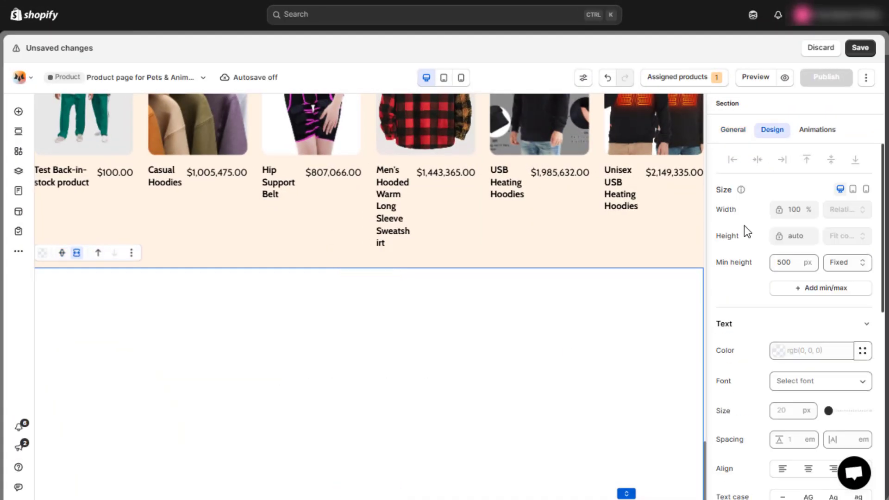
click(761, 248)
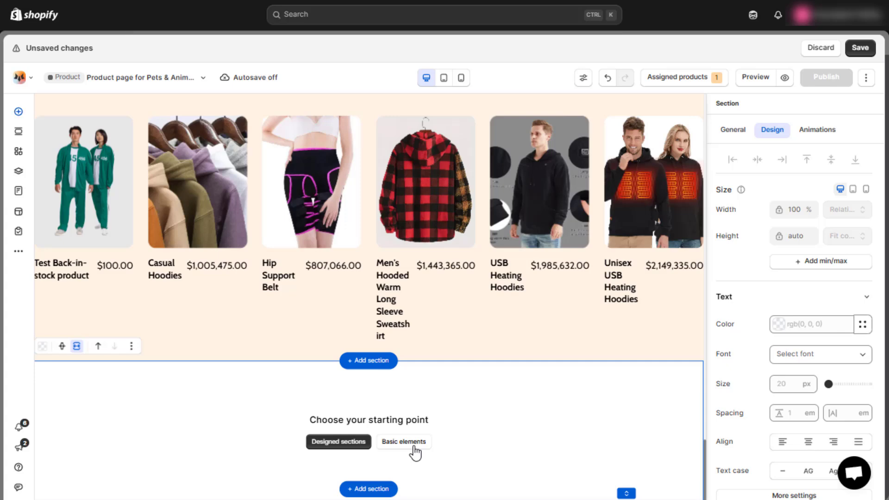
Add a full-width stack to the empty section, without a minimum height and with constraints X 0 and Y 0.
click(414, 447)
drag(183, 254, 146, 404)
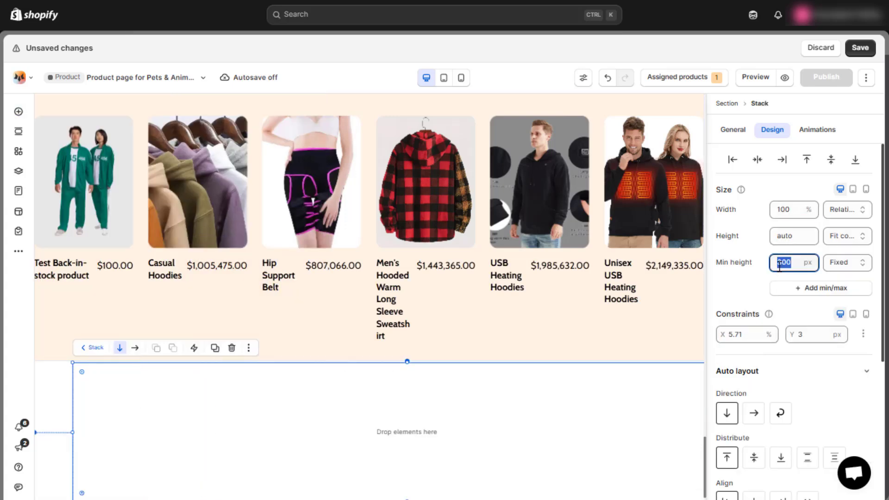
key(BackSpace)
click(757, 279)
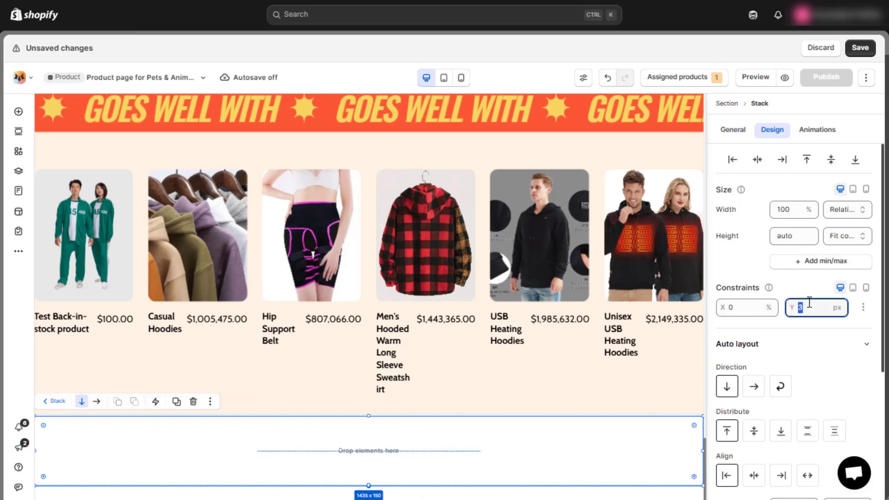
key(ctrl+z)
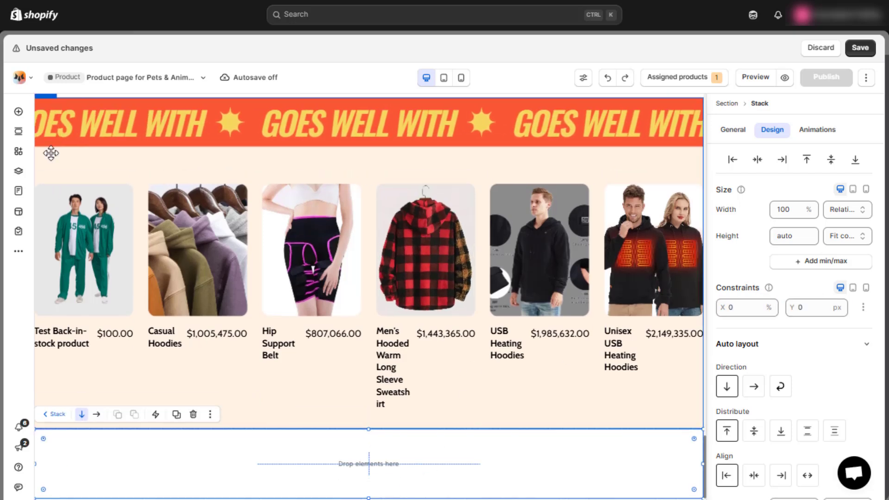
Insert a Marquee elements block into the empty stack below the related products.
click(21, 114)
text(ma)
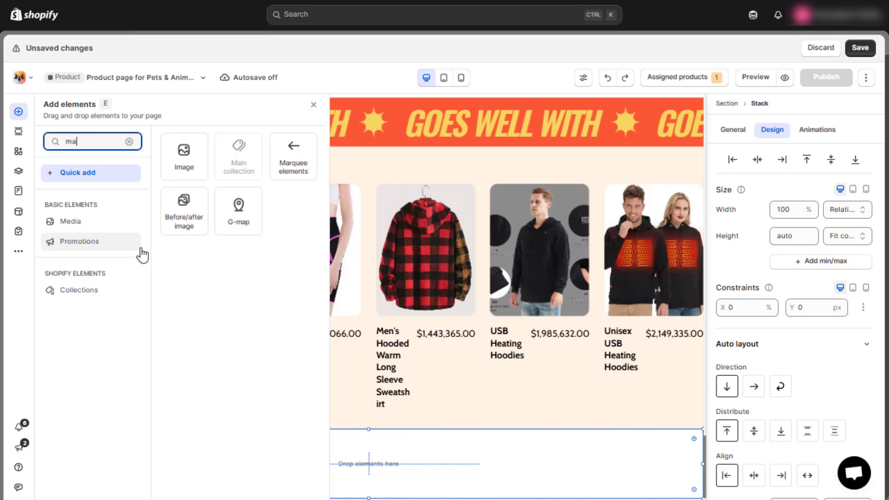
drag(273, 165, 253, 460)
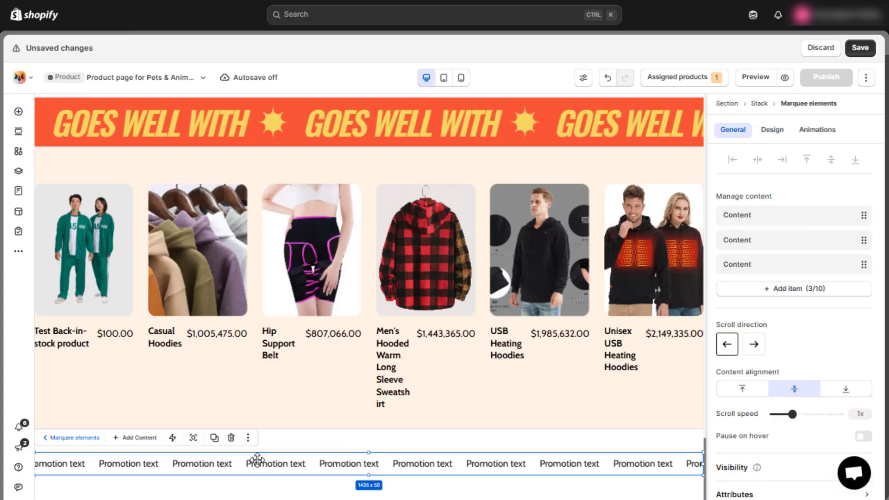
Add a nested stack below the new marquee, 100% wide and without a minimum height.
click(20, 115)
drag(184, 262, 271, 470)
click(805, 207)
text(100%)
key(Return)
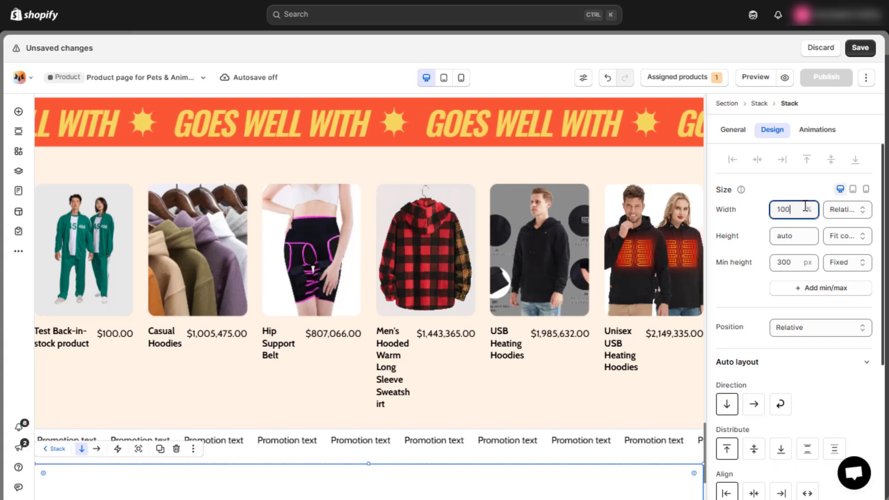
click(802, 262)
key(BackSpace)
key(Return)
scroll(530, 464, down, 1)
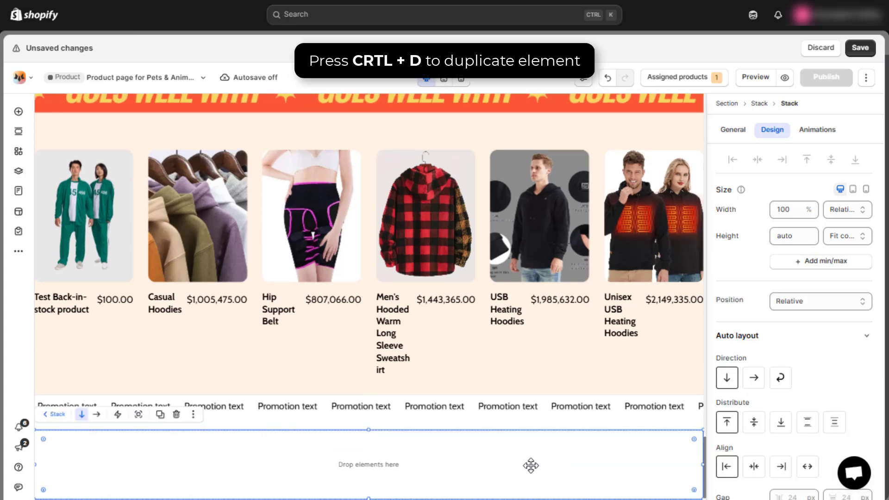
Duplicate the nested stack and close the gaps between the elements of the vertical parent stack.
key(ctrl+d)
click(472, 425)
drag(369, 424, 369, 361)
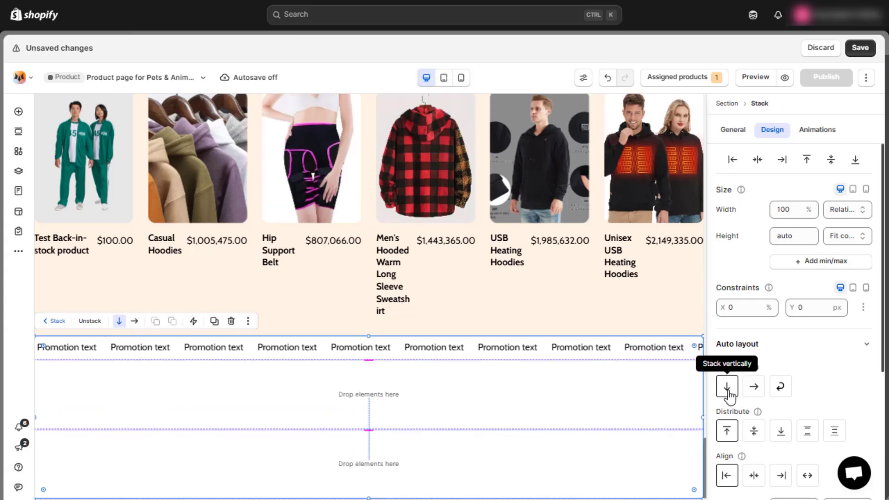
Reduce the promotion text marquee to two content items and remove its fixed 50 px height.
click(561, 352)
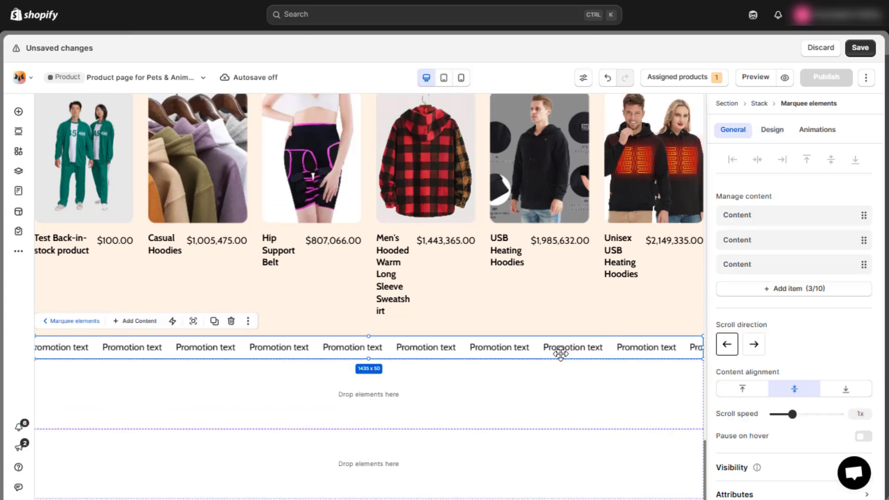
click(833, 264)
click(774, 130)
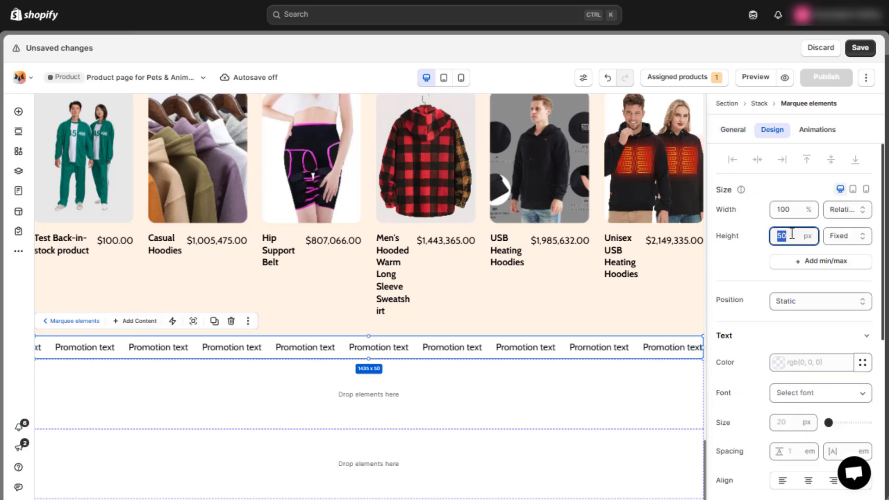
scroll(788, 352, down, 6)
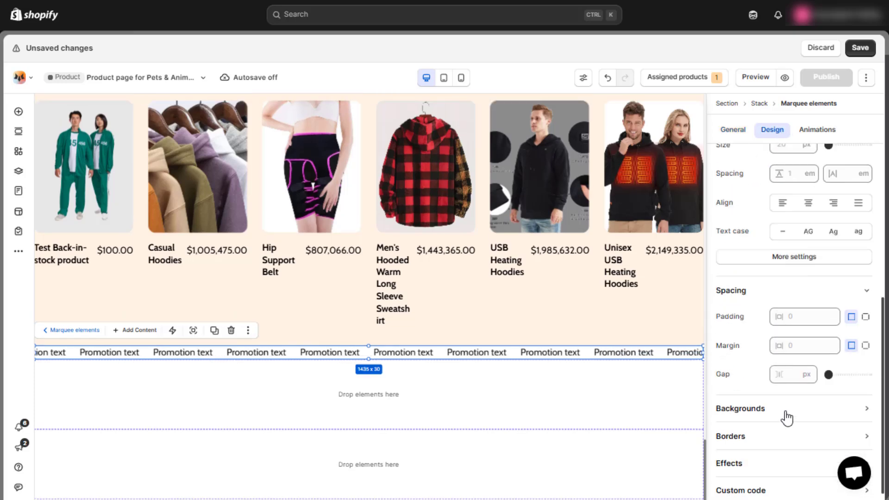
Give the promotion text marquee a yellow background color.
click(811, 435)
key(ctrl+v)
click(809, 416)
scroll(808, 412, up, 6)
Set the first marquee item's text to FAQS and replace the second item's text with the orange sun image at 64 px.
click(734, 132)
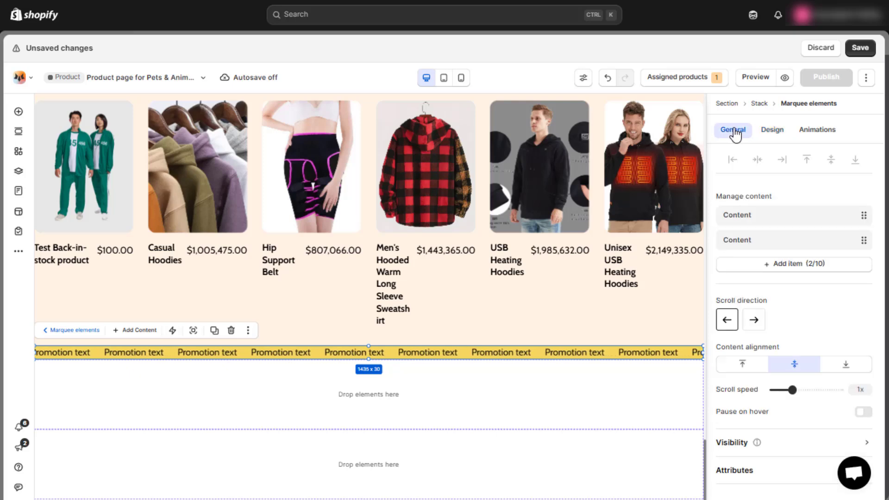
click(773, 222)
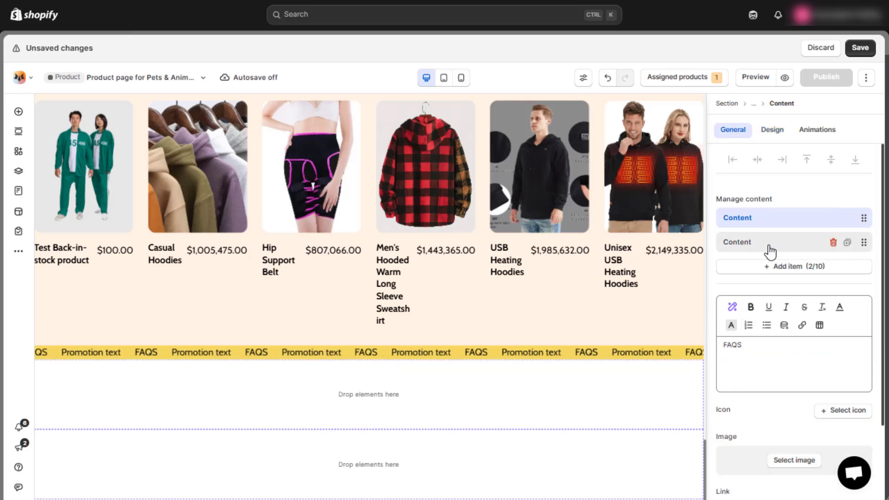
click(792, 461)
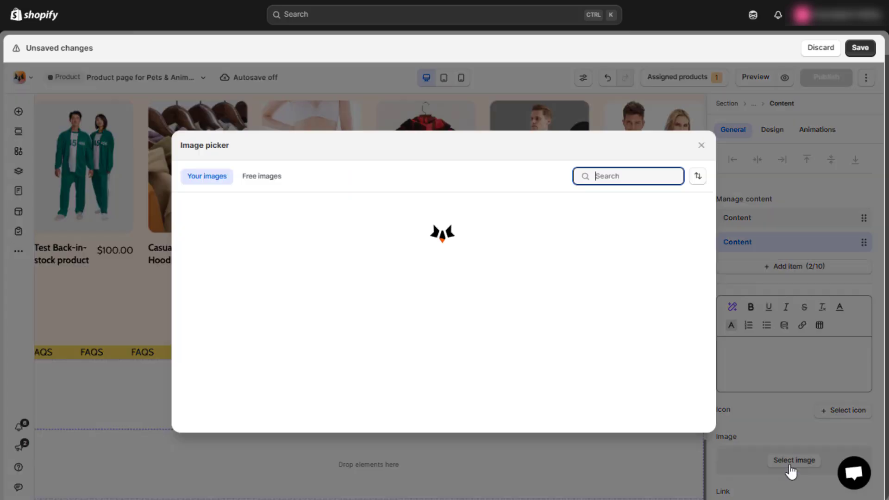
click(294, 285)
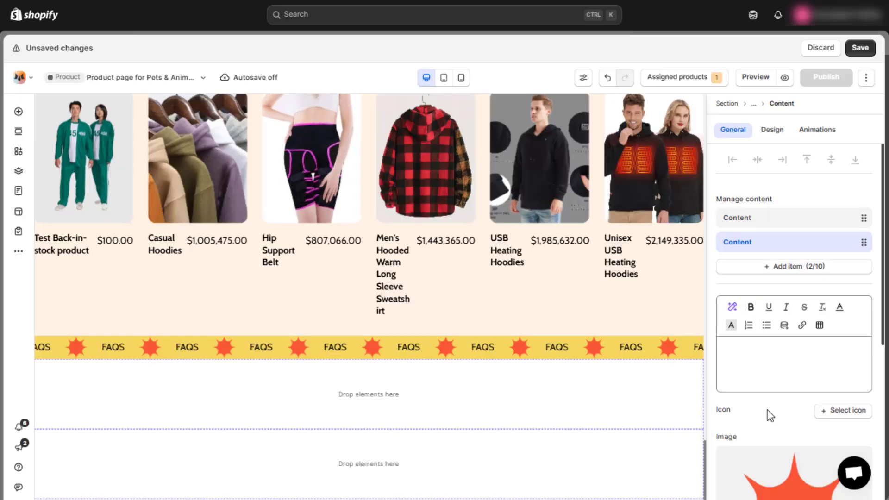
click(771, 135)
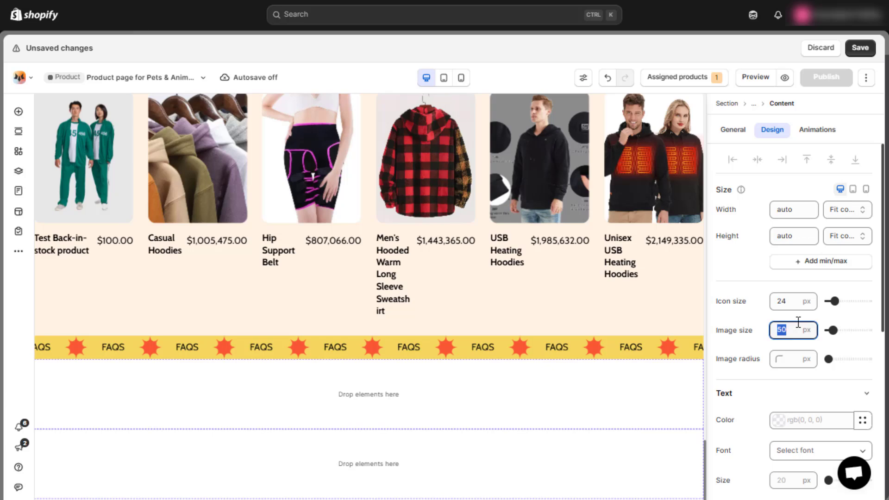
text(64)
Set the text color of the FAQS marquee item to #f95736.
click(733, 134)
click(765, 218)
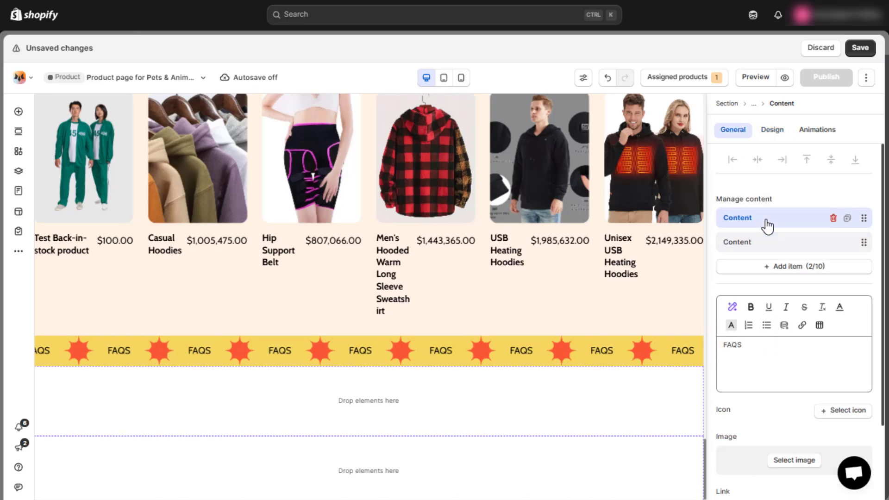
click(770, 133)
scroll(819, 348, down, 3)
click(804, 283)
text(#f95736)
key(Return)
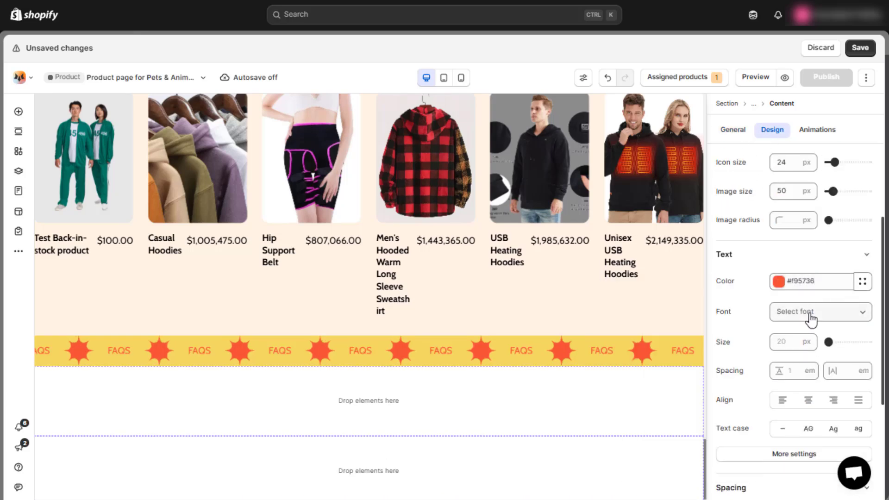
Set the FAQS text to the Oswald font in SemiBold weight.
click(811, 319)
text(osw)
click(624, 343)
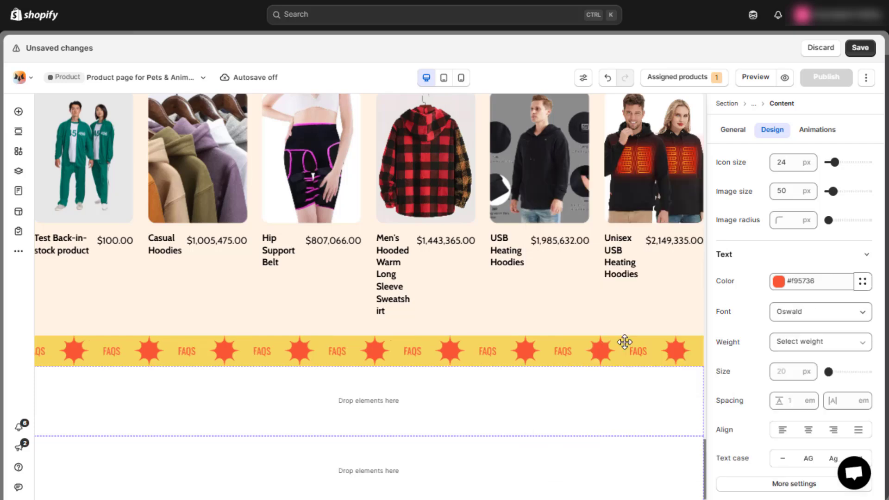
click(792, 446)
Make the FAQS text 70 px and italic with tighter letter spacing.
click(790, 372)
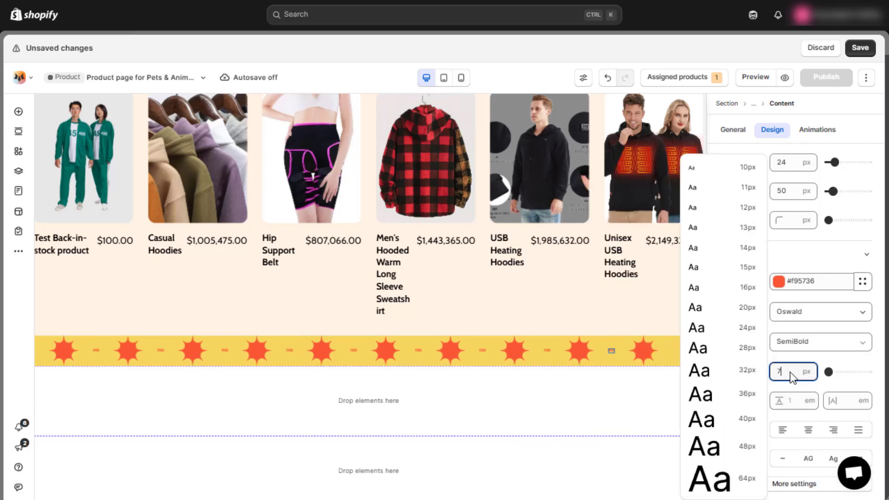
text(70)
click(787, 362)
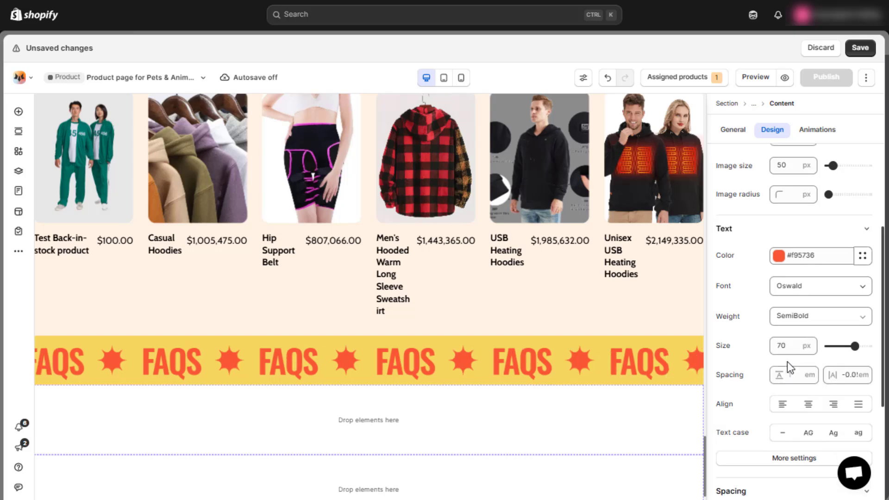
scroll(790, 394, down, 2)
click(794, 414)
click(689, 404)
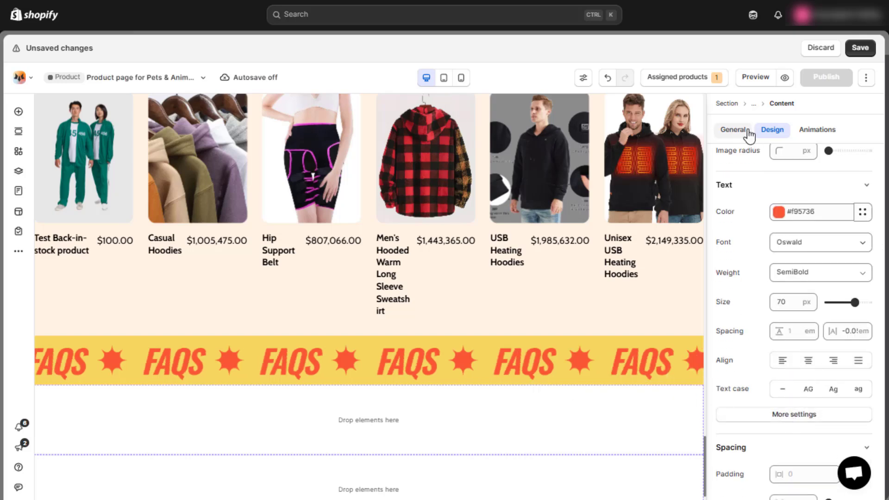
Make the FAQS marquee scroll to the right at 3x speed.
click(753, 104)
click(754, 319)
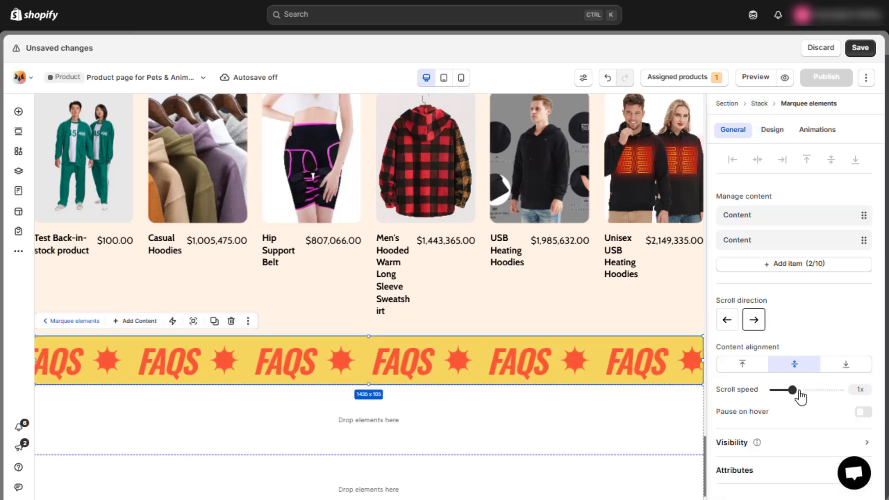
drag(799, 394, 839, 391)
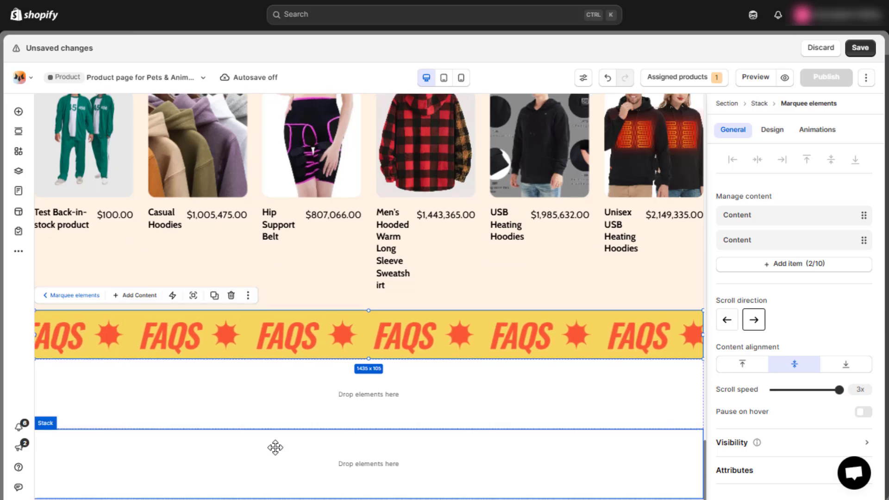
Set the lower empty stack beneath the FAQS marquee to 100 px high with background color #f9dab2.
click(275, 448)
click(787, 236)
text(100)
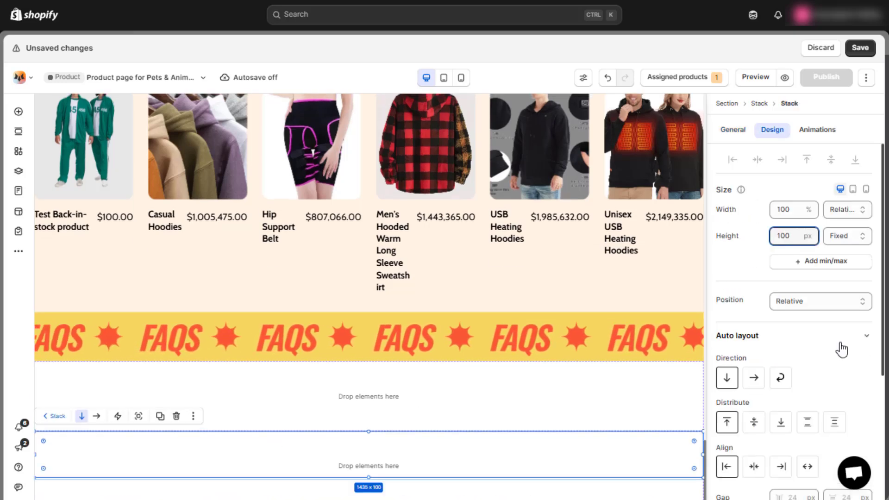
scroll(842, 350, down, 4)
click(818, 397)
click(816, 423)
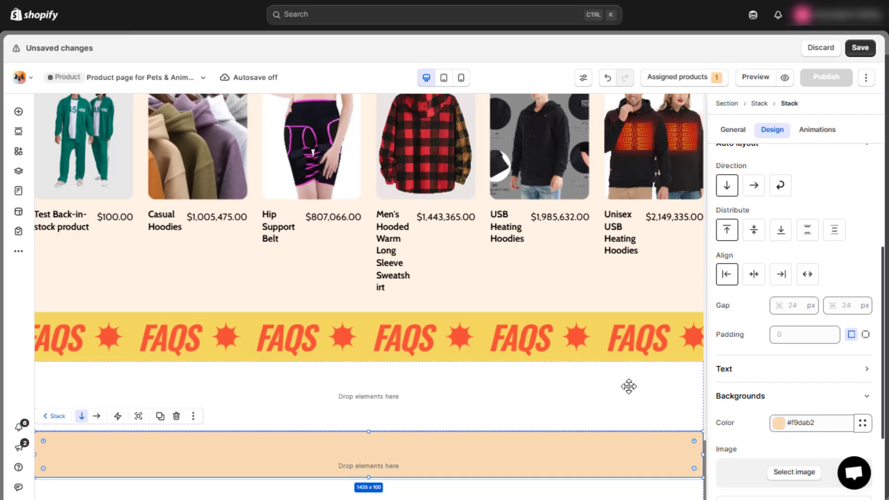
Insert a stack inside the peach stack, size it to 100% width and 100% height, and clear its minimum height.
click(19, 111)
drag(183, 259, 111, 456)
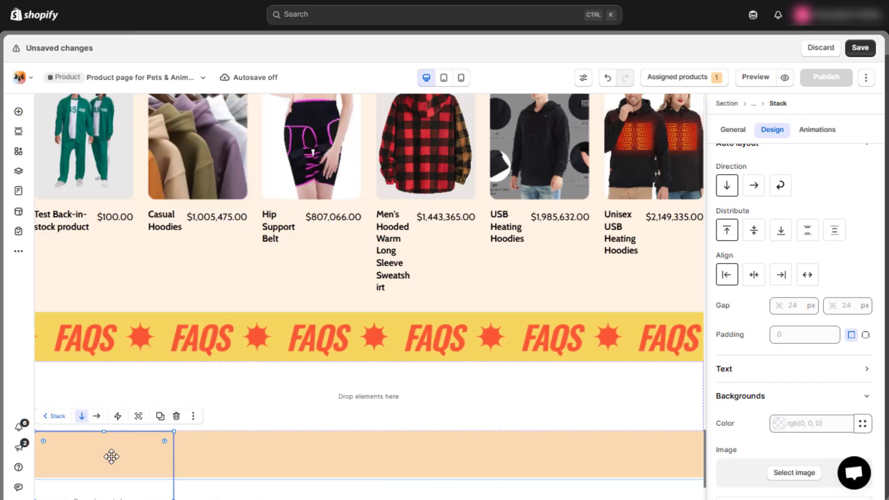
scroll(816, 226, up, 5)
key(Return)
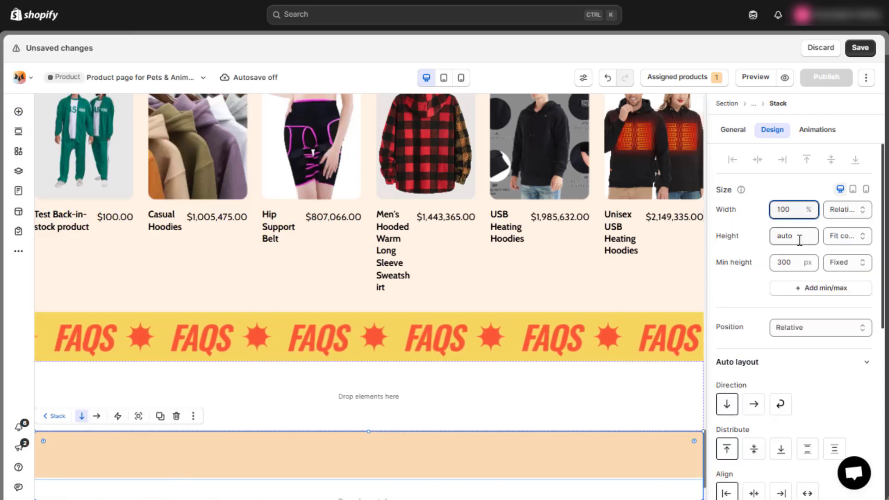
double_click(799, 237)
double_click(796, 260)
key(BackSpace)
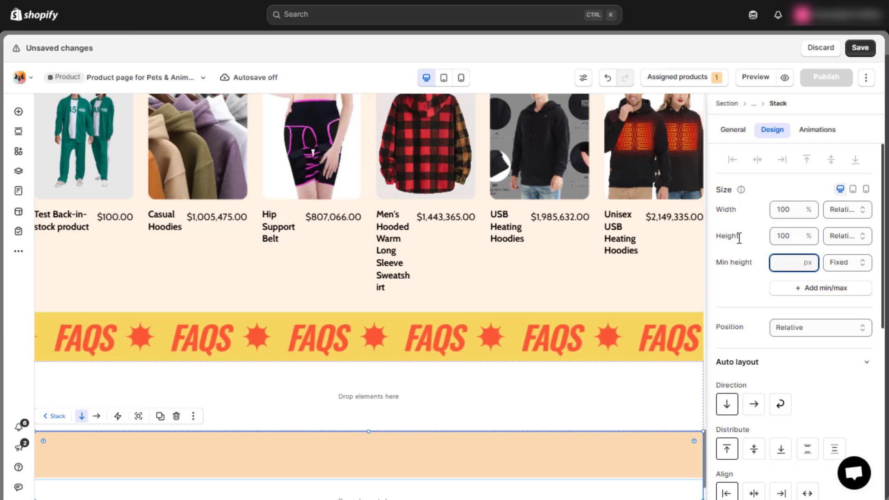
click(739, 238)
Give the nested stack the green lego-3 wave as background image, positioned at bottom center.
scroll(802, 276, down, 7)
click(803, 362)
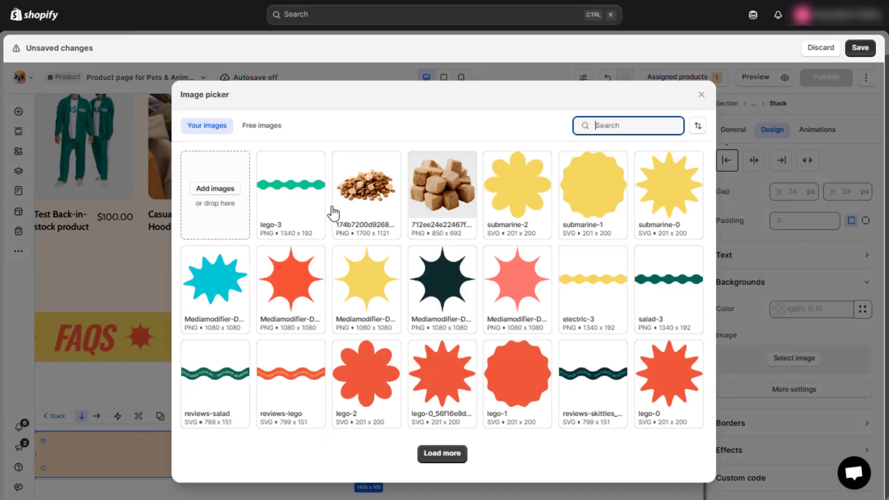
click(292, 196)
click(795, 451)
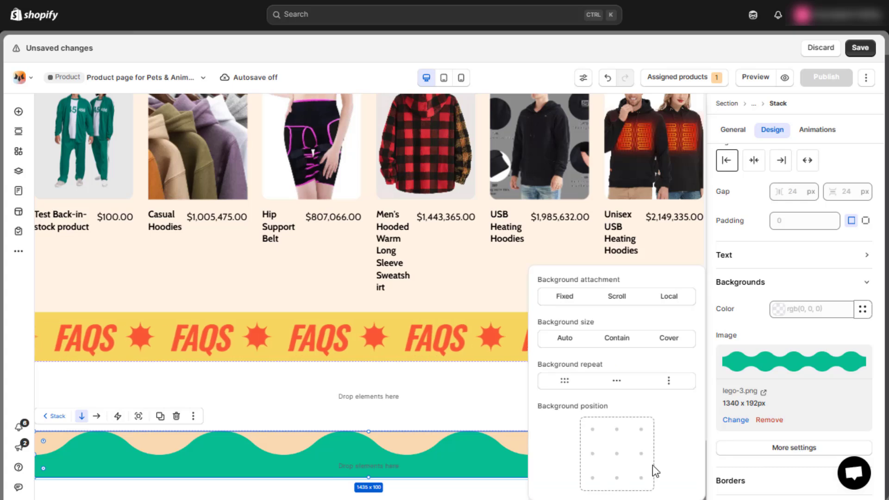
click(619, 477)
click(786, 336)
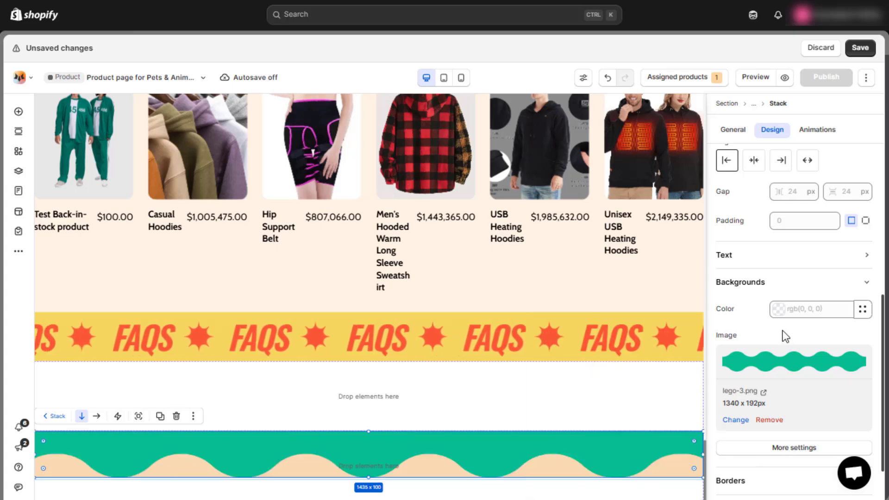
Set the background color of the empty stack between the marquee and the wave to #06bd92.
click(500, 409)
click(830, 310)
text(#06bd92)
click(827, 296)
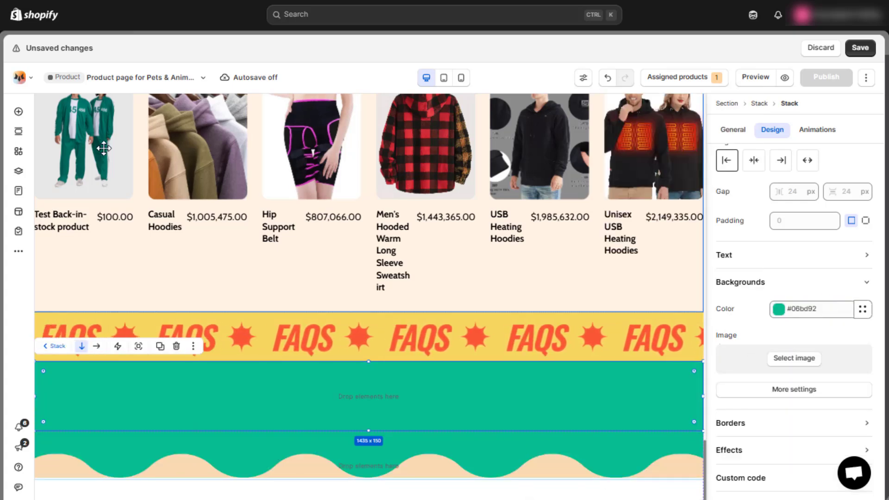
Add a collapsible element to the green stack and extend it to seven items.
text(ecoll)
drag(184, 211, 149, 395)
click(786, 291)
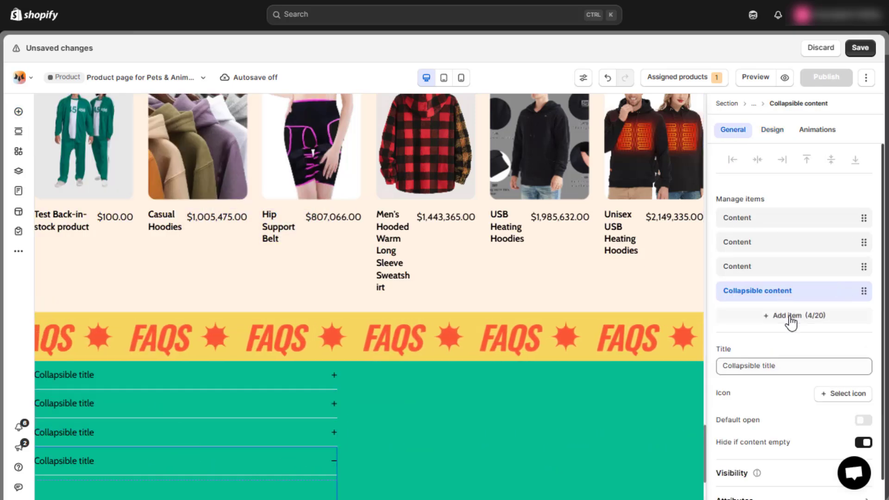
click(787, 314)
click(787, 339)
click(789, 363)
Set the width of the whole collapsible element to 1400 px.
click(772, 130)
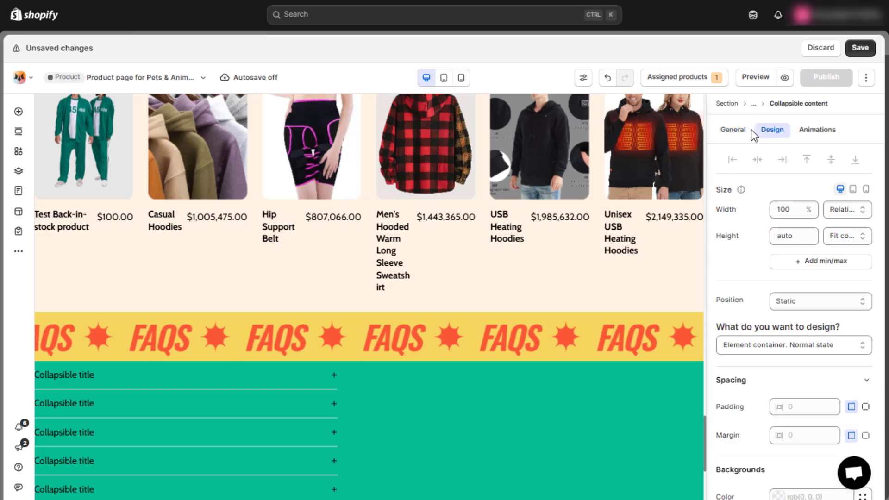
click(754, 104)
click(772, 131)
double_click(789, 210)
text(1)
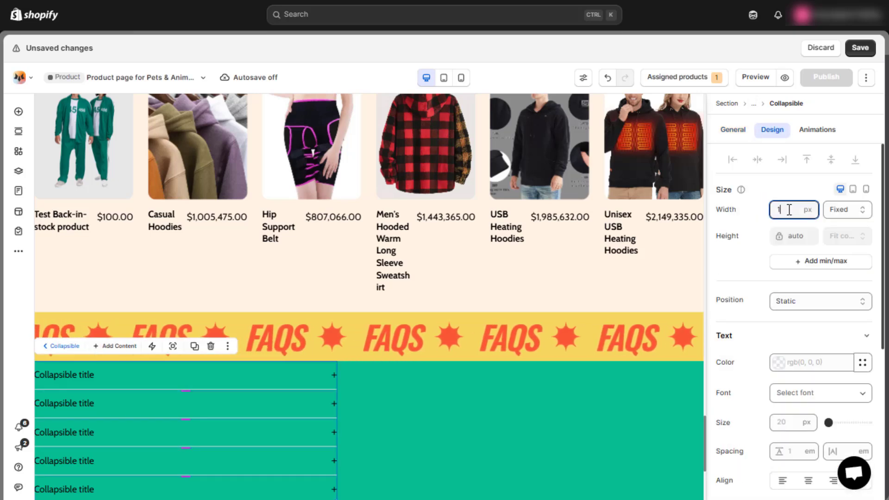
text(400)
key(Return)
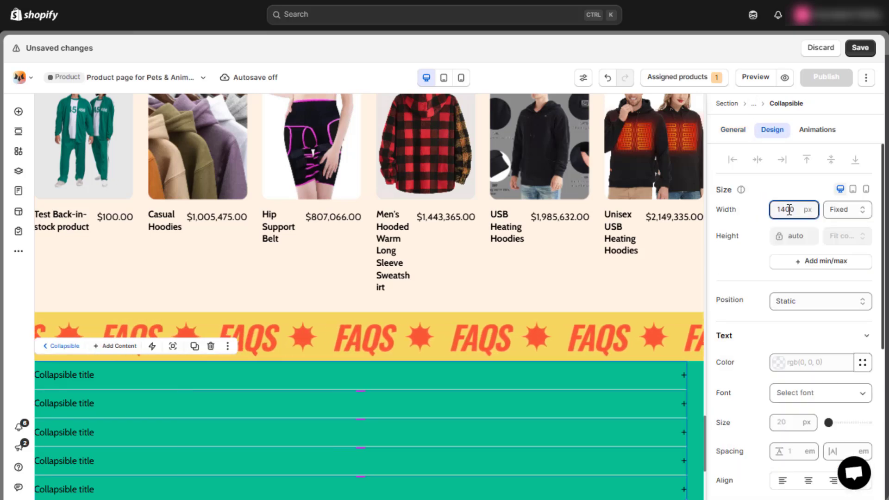
Pad the green stack around the collapsible, with 32 px on the right and left, and center its contents in both directions.
click(754, 103)
scroll(815, 279, down, 4)
click(866, 335)
click(763, 358)
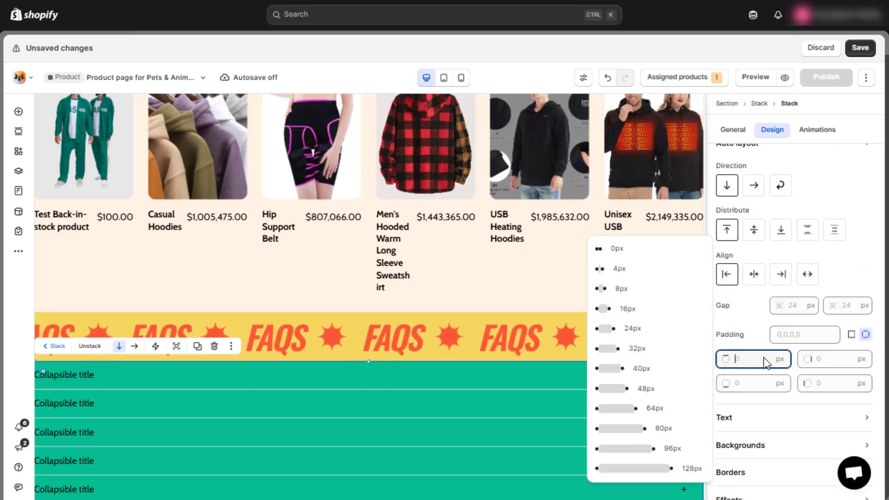
click(835, 365)
click(833, 384)
text(32)
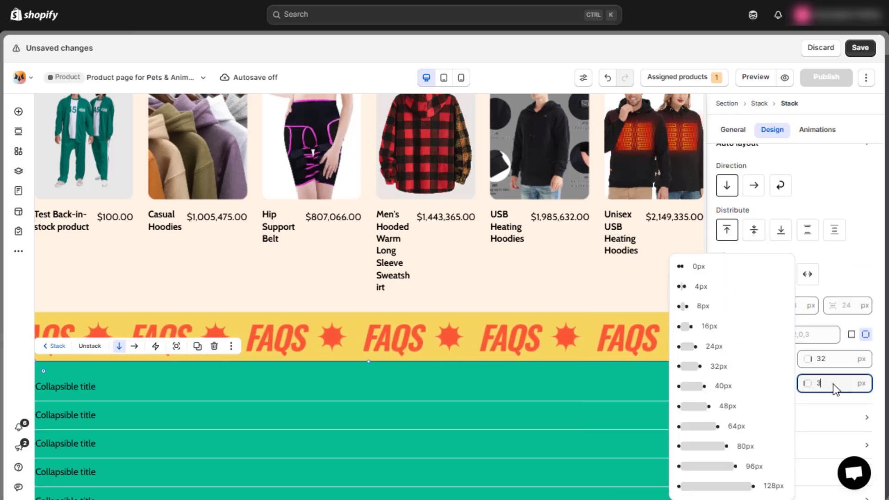
click(840, 285)
click(754, 275)
click(756, 233)
Expand the FAQ items in the collapsible one after another to review their answers.
scroll(594, 318, down, 4)
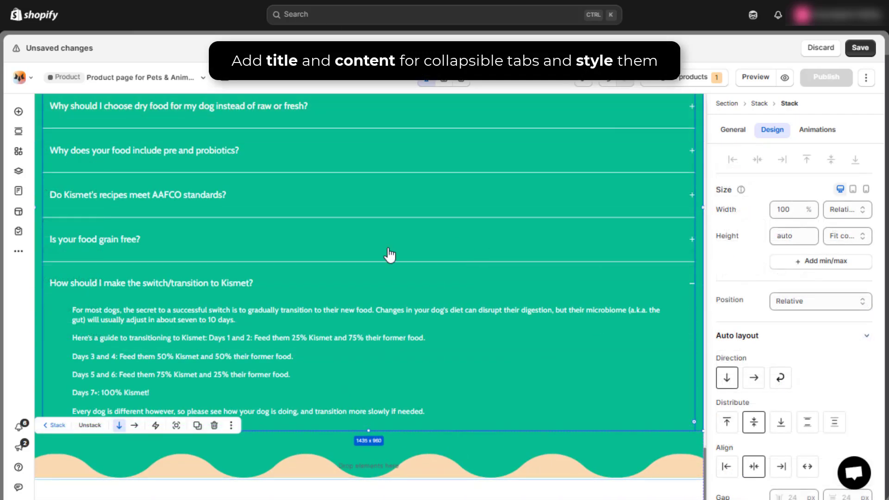
click(425, 302)
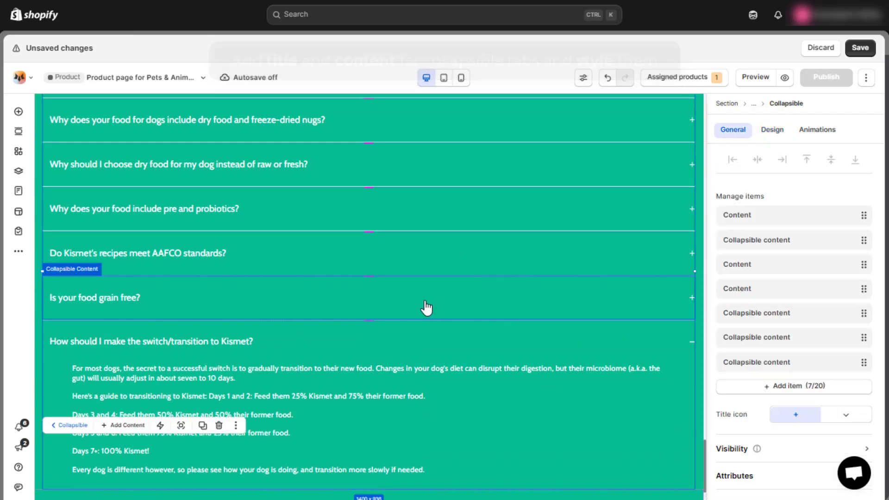
click(426, 301)
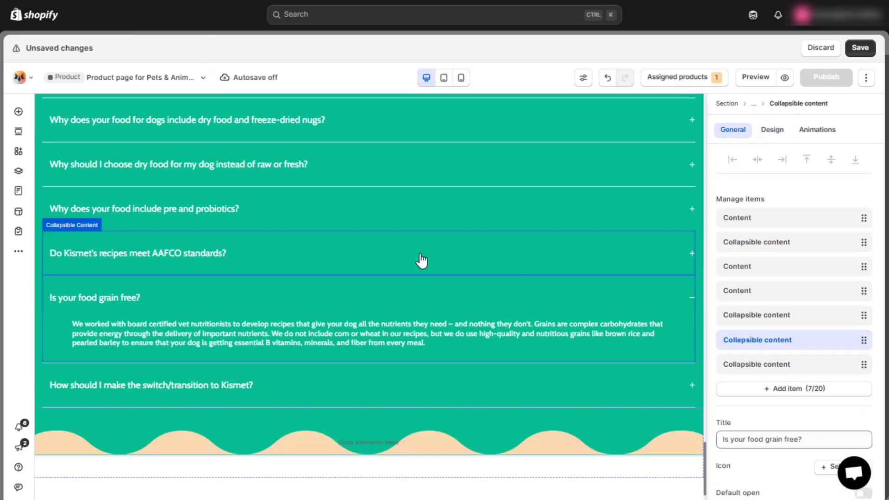
click(421, 257)
click(413, 213)
click(408, 165)
click(403, 195)
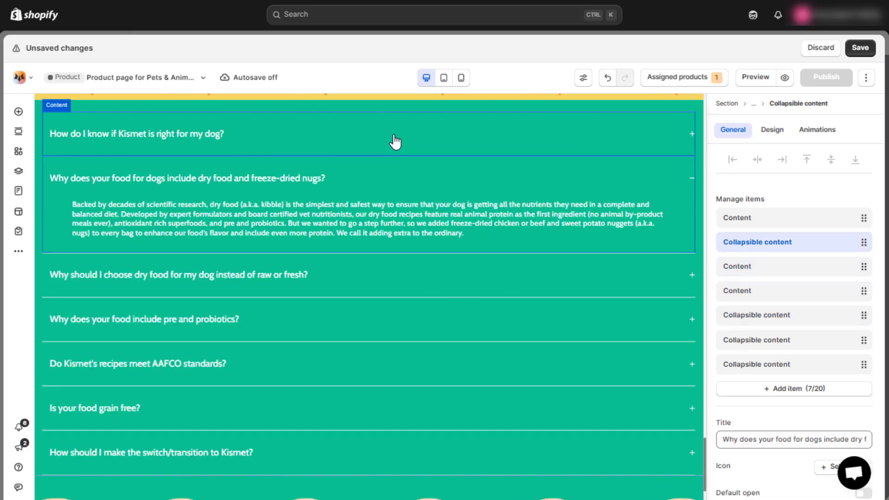
click(395, 139)
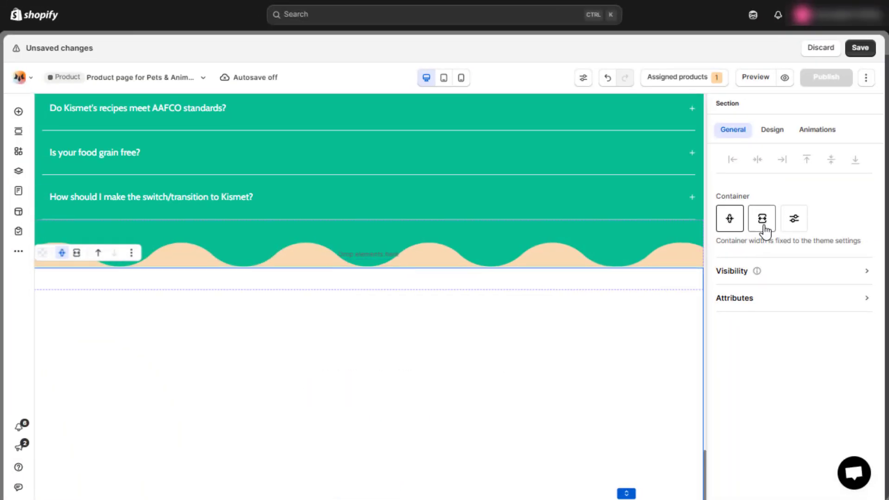
Make the empty section below the wave full width and set its background color to rgb(255 216 173).
click(773, 130)
click(822, 206)
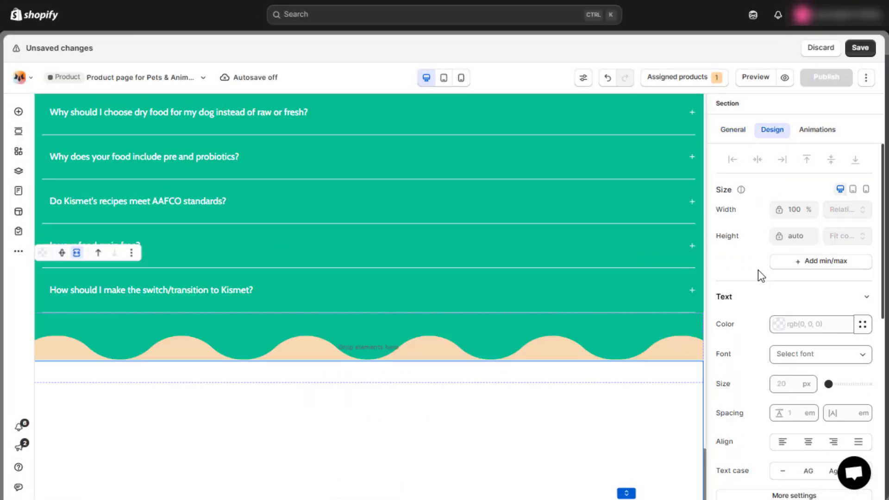
scroll(759, 273, down, 8)
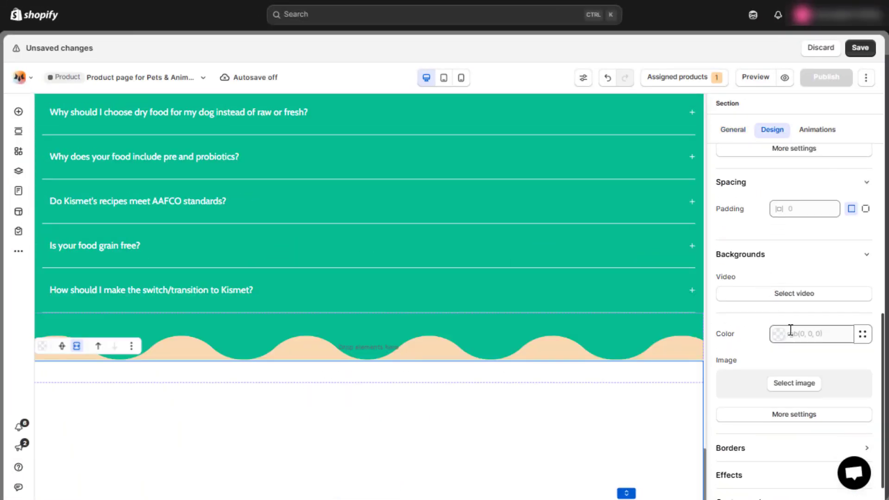
click(800, 333)
text(rgb(255 216 173))
click(808, 319)
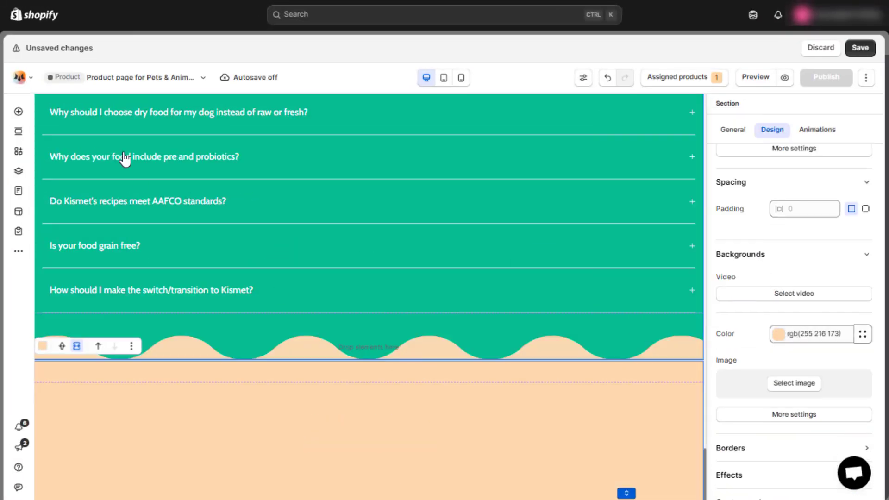
Add a stack to the peach section, set its width to 100% and remove its minimum height.
click(19, 111)
drag(183, 258, 146, 424)
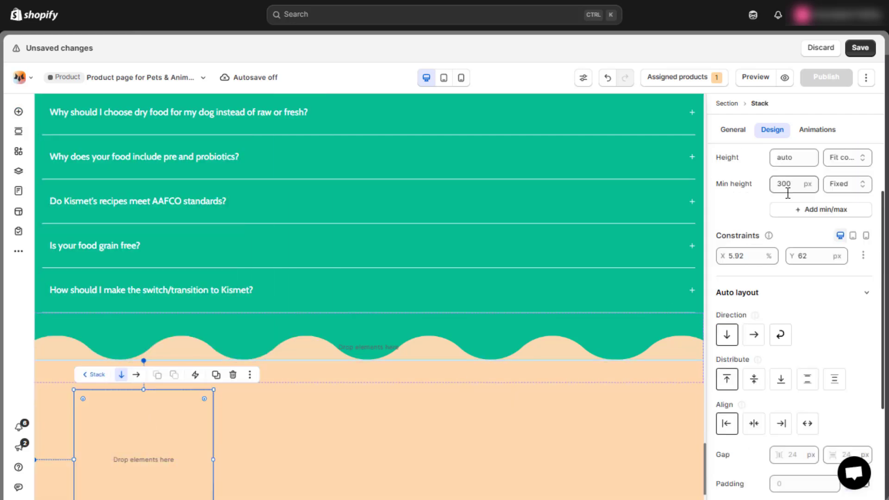
double_click(793, 211)
text(100%)
key(Return)
click(781, 267)
key(BackSpace)
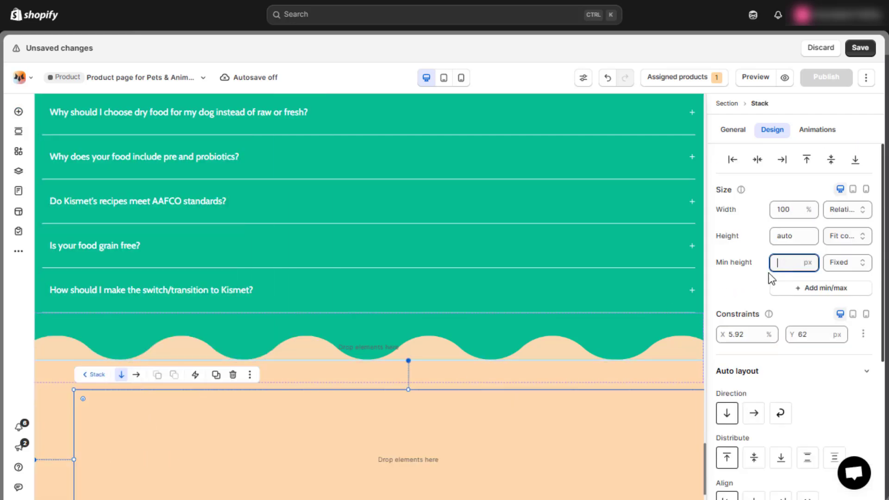
key(Return)
Place the new stack at X 0 and Y 0 and center its contents vertically and horizontally.
click(752, 312)
text(0)
key(Return)
click(823, 306)
text(0)
key(Return)
scroll(814, 290, down, 3)
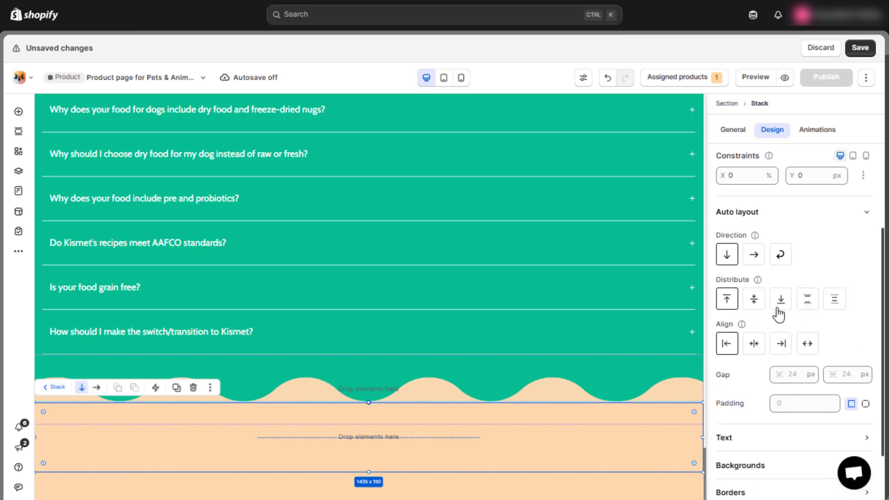
click(754, 345)
Set the new stack's padding to 96 px top, 32 px bottom and 16 px on the right and left.
click(866, 403)
scroll(762, 367, down, 2)
click(762, 366)
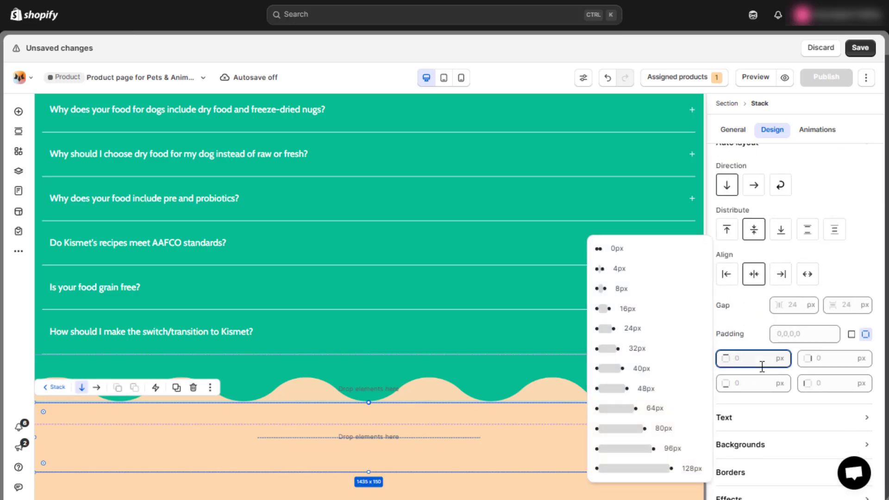
text(96)
click(762, 381)
text(32)
click(837, 359)
text(1)
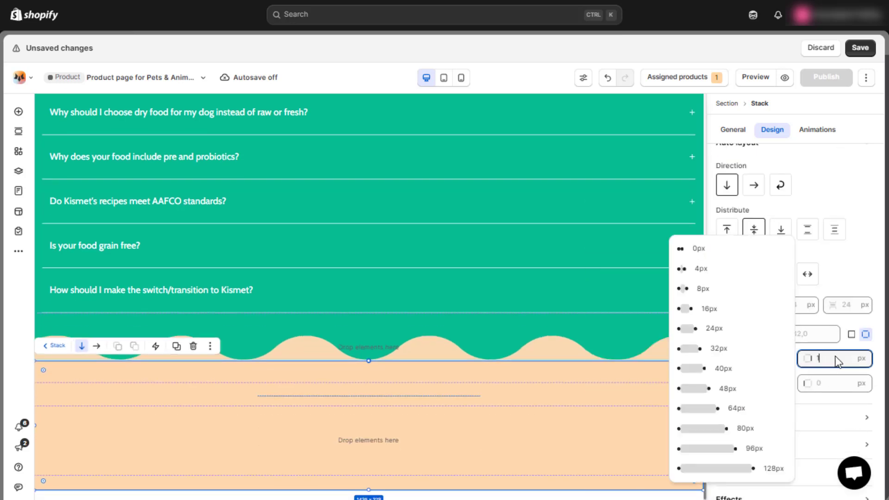
text(6)
click(839, 383)
text(16)
key(Return)
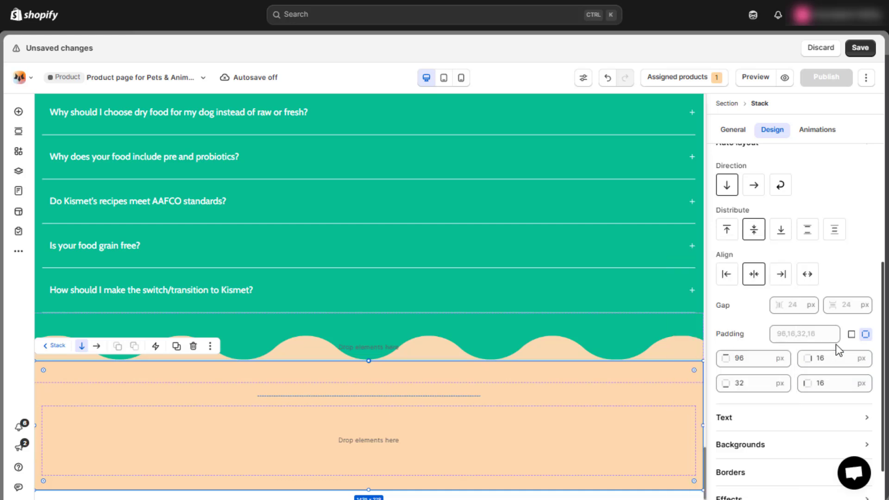
Insert the Judge.me Reviews widget into the padded stack and set its width to 1200 px.
click(19, 151)
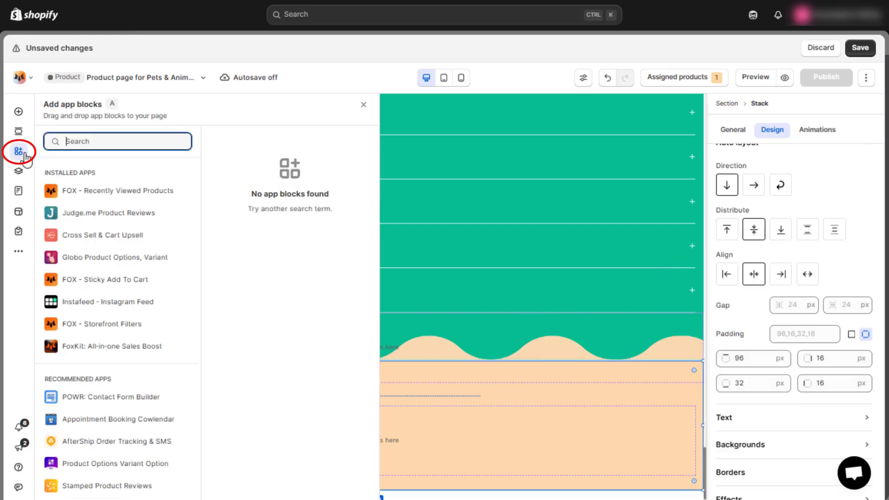
click(130, 221)
drag(233, 183, 366, 451)
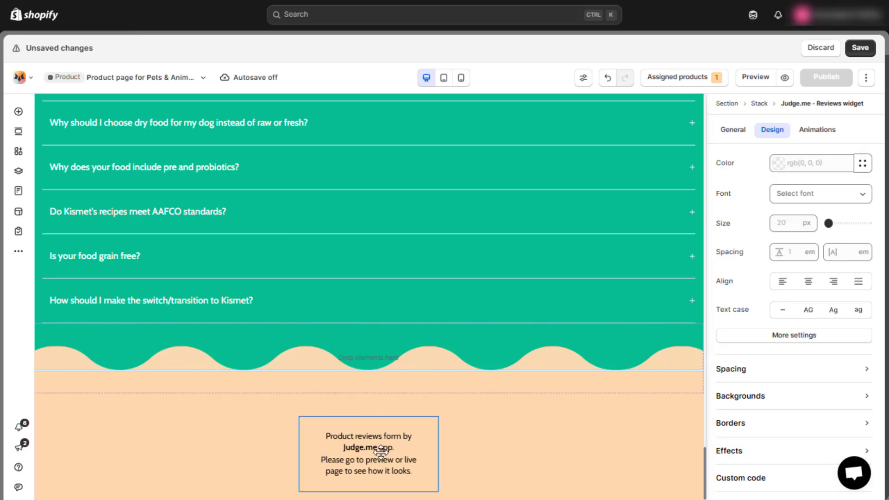
scroll(786, 317, up, 5)
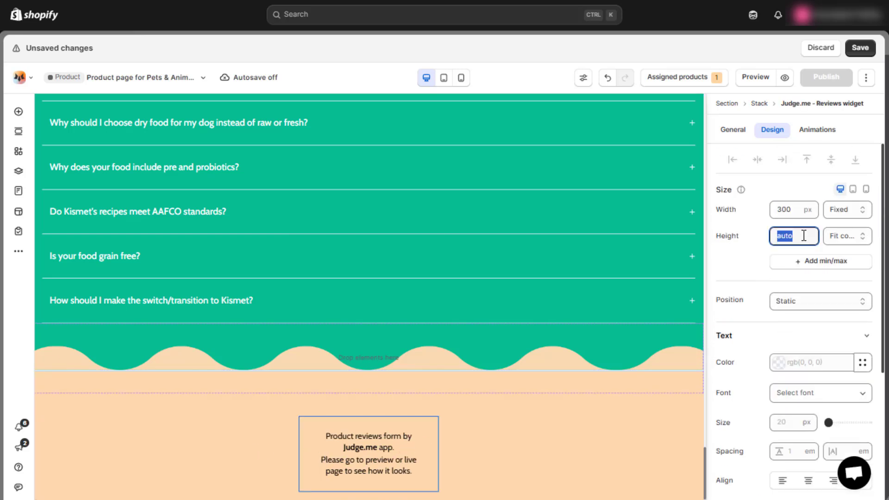
click(798, 215)
text(1200px)
key(Return)
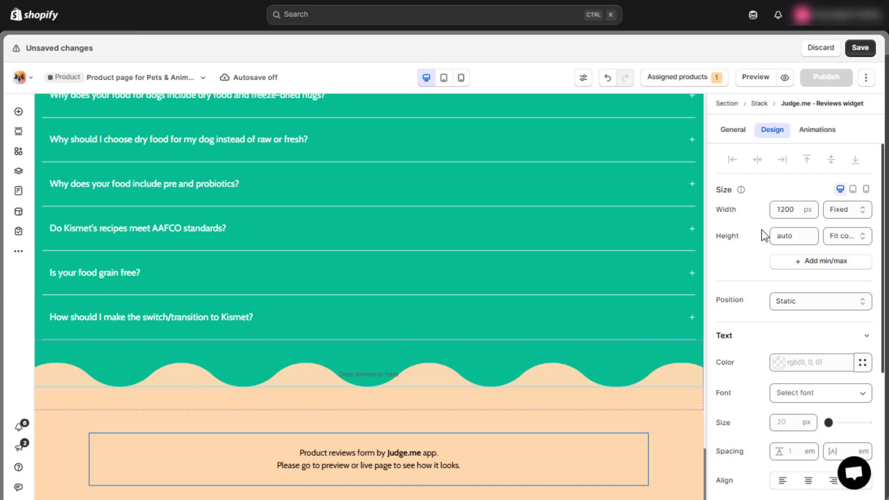
Review the assembled product page from the Judge.me reviews section back up to the product header.
scroll(625, 308, up, 5)
scroll(625, 307, up, 7)
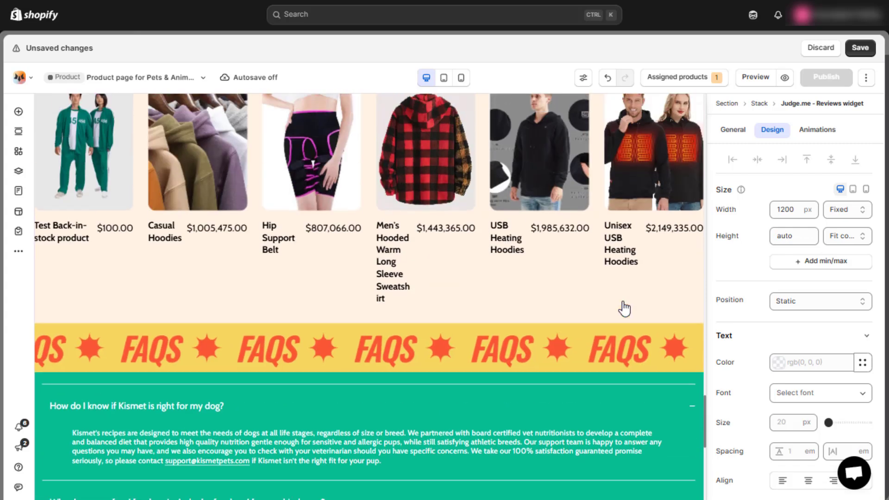
scroll(625, 308, up, 8)
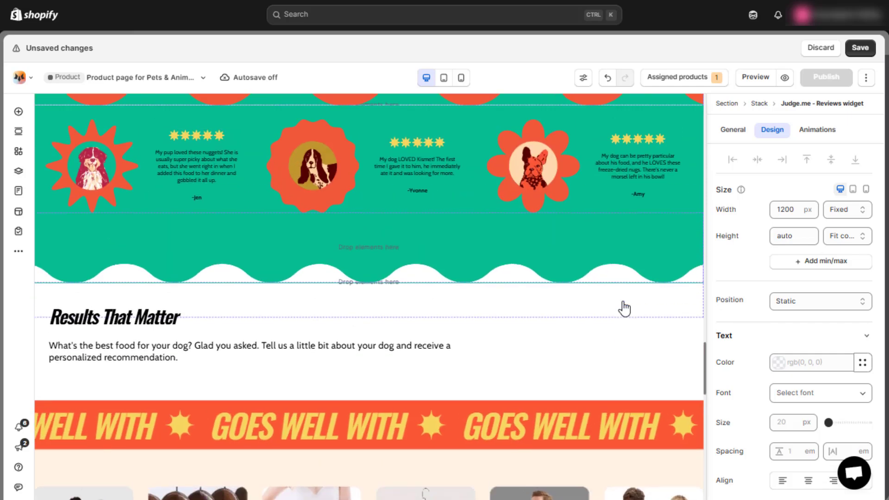
scroll(624, 307, up, 8)
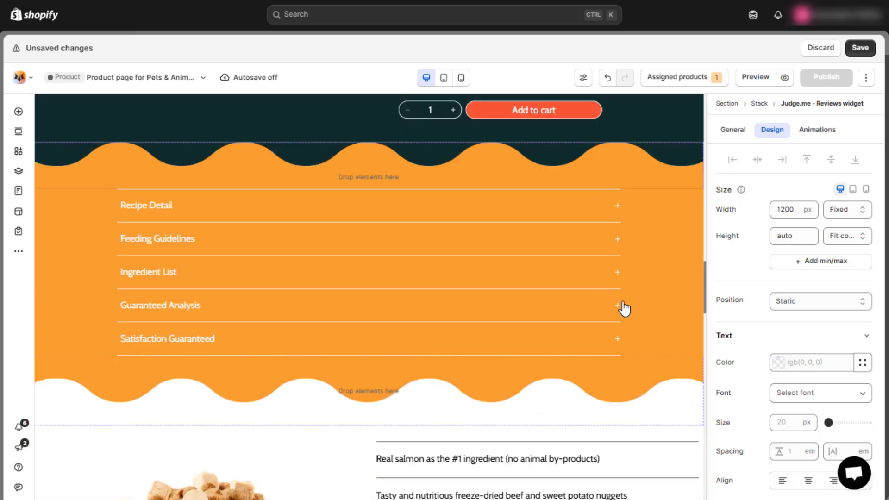
scroll(625, 307, up, 8)
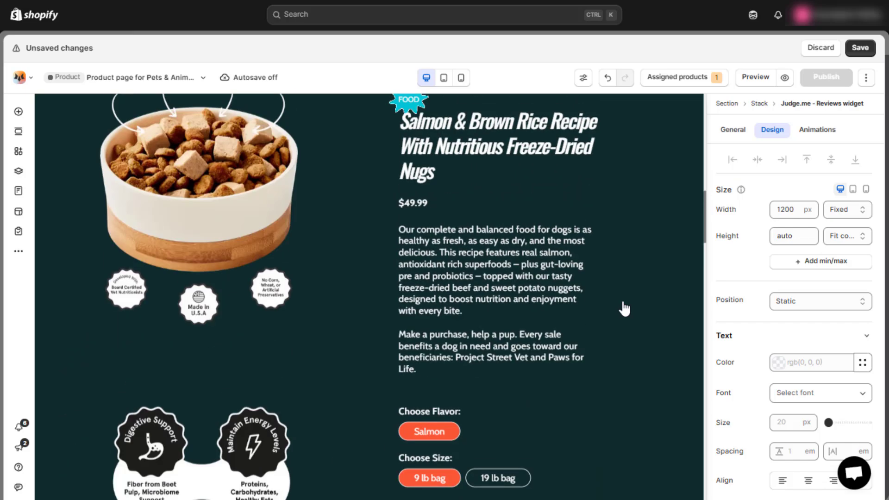
scroll(624, 308, up, 3)
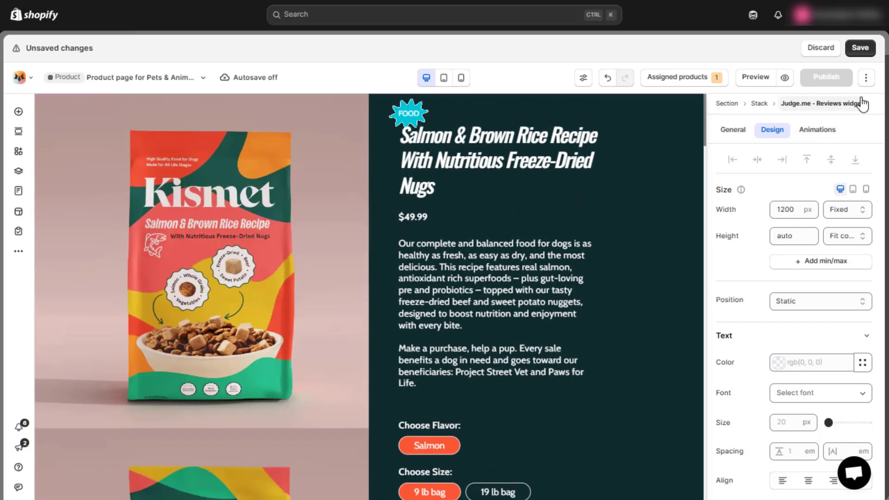
Save and publish the product page, and close the publishing confirmation.
click(866, 79)
click(851, 100)
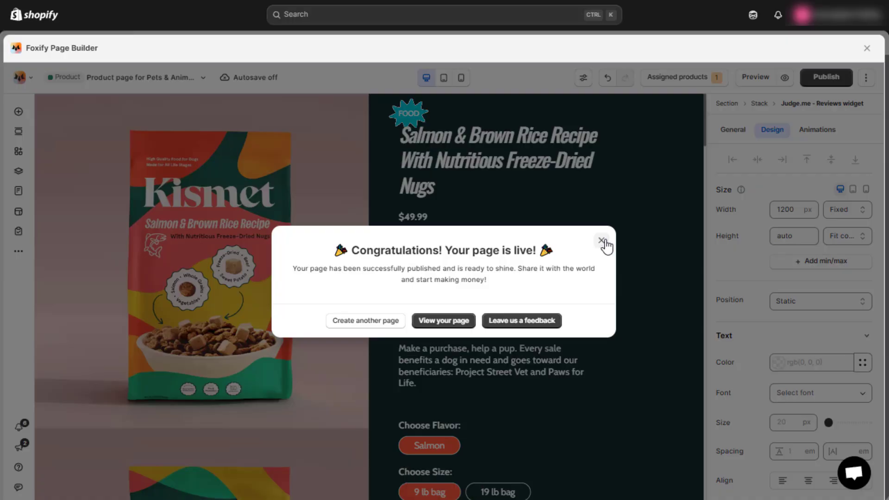
click(601, 240)
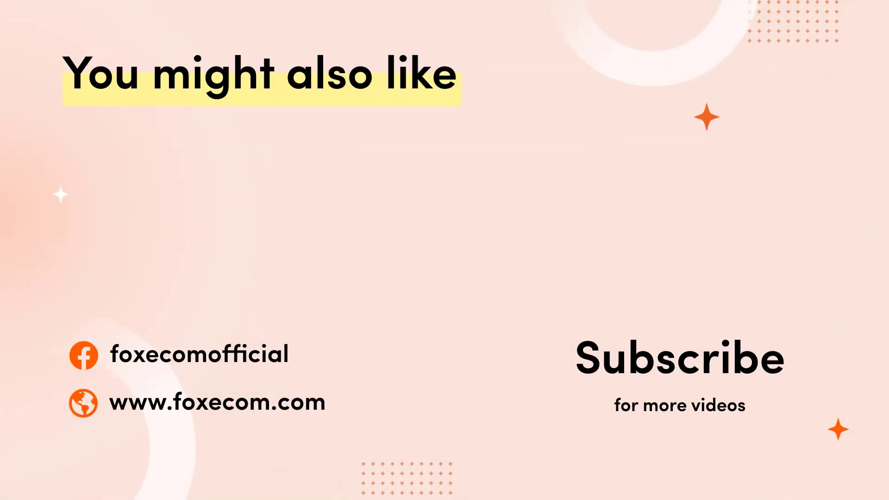